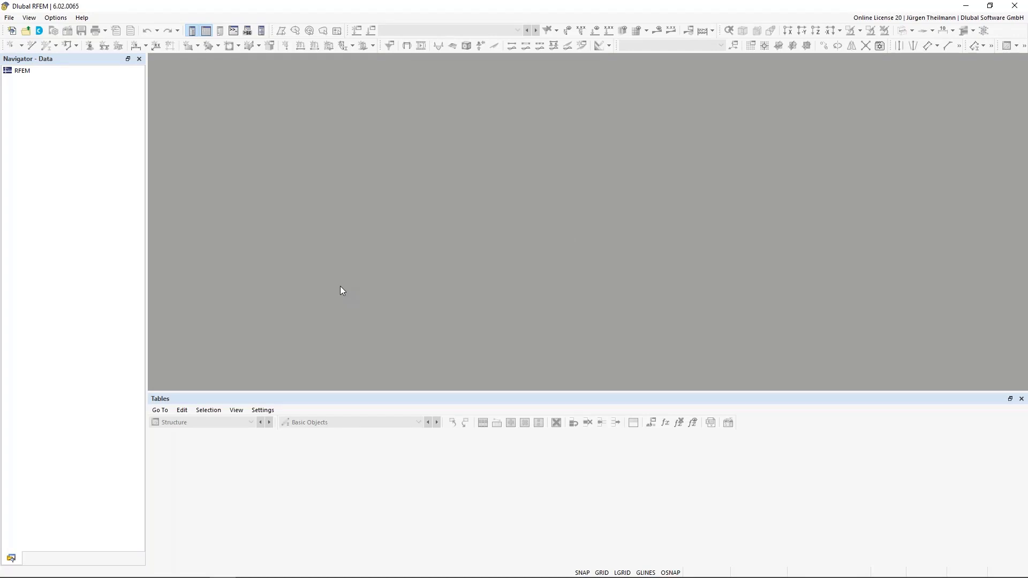
# - Create a new model named "Timber Column 1" in the "Introduction to Timber Design" project under Schulungen
pyautogui.click(12, 32)
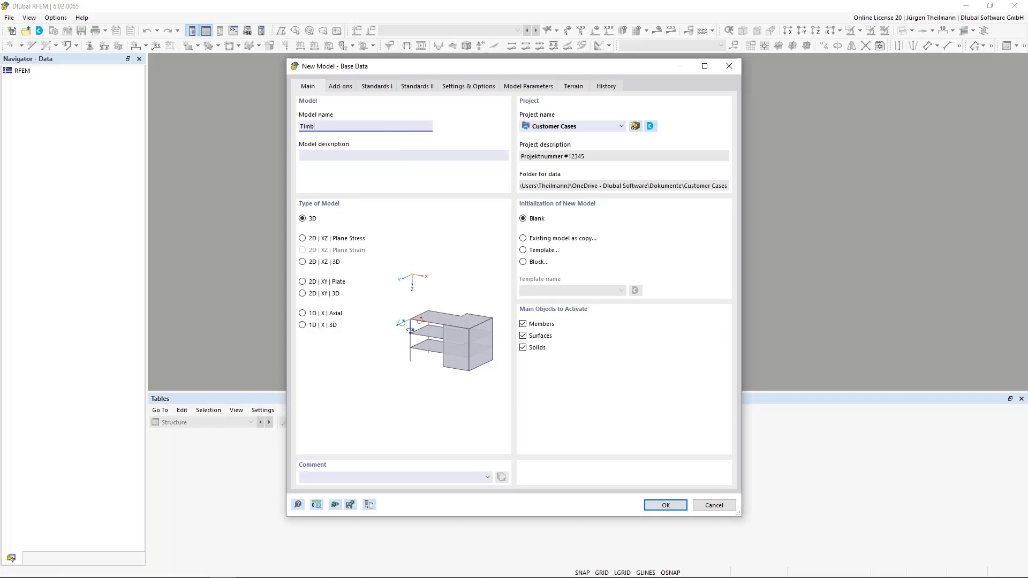
pyautogui.write('Timber Column 1')
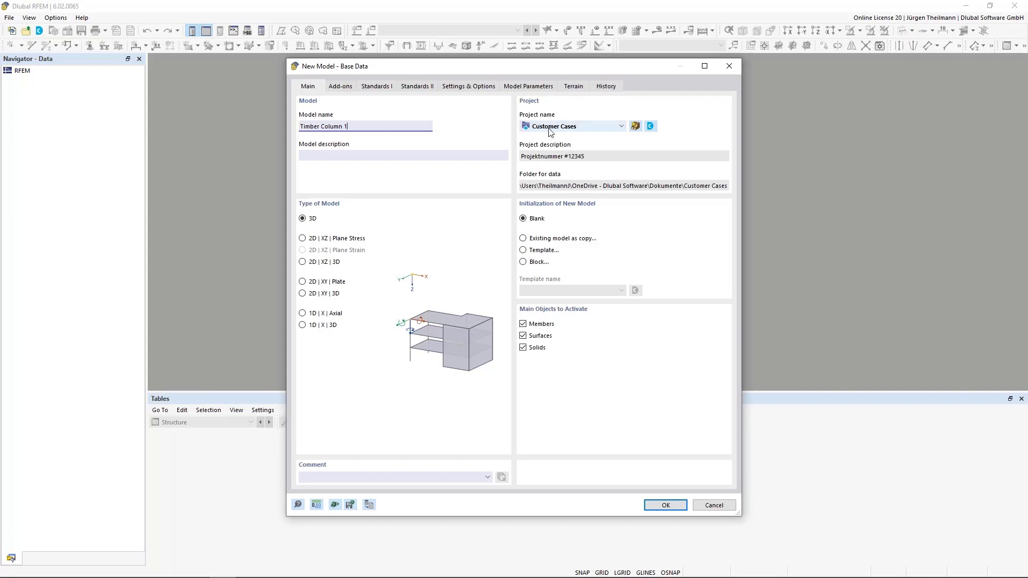
pyautogui.click(622, 127)
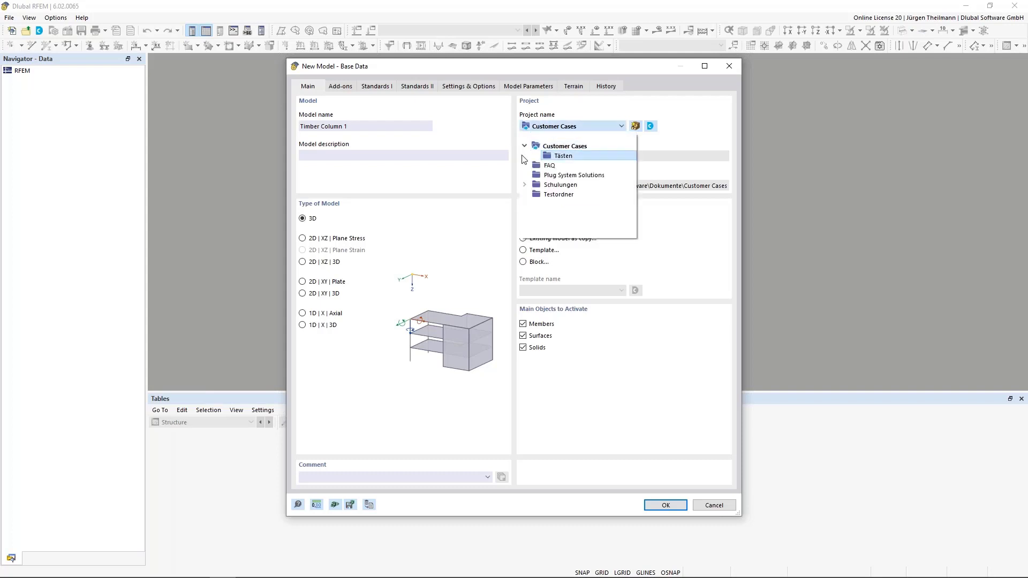
pyautogui.click(525, 185)
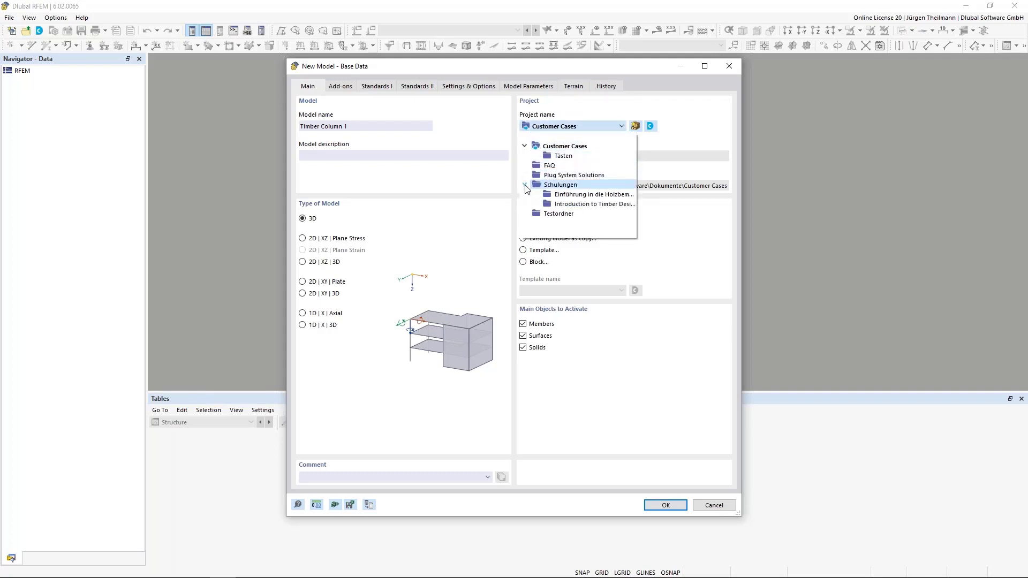
pyautogui.click(548, 205)
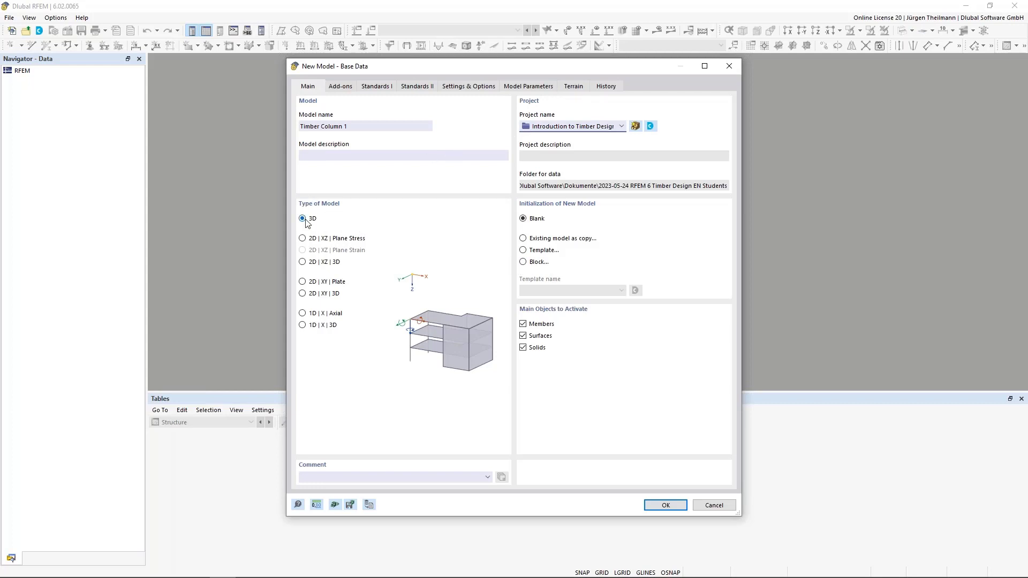
# - Activate the Timber Design add-on, set the load combination standard group to EN 1990 | Timber, and accept the base data
pyautogui.click(338, 88)
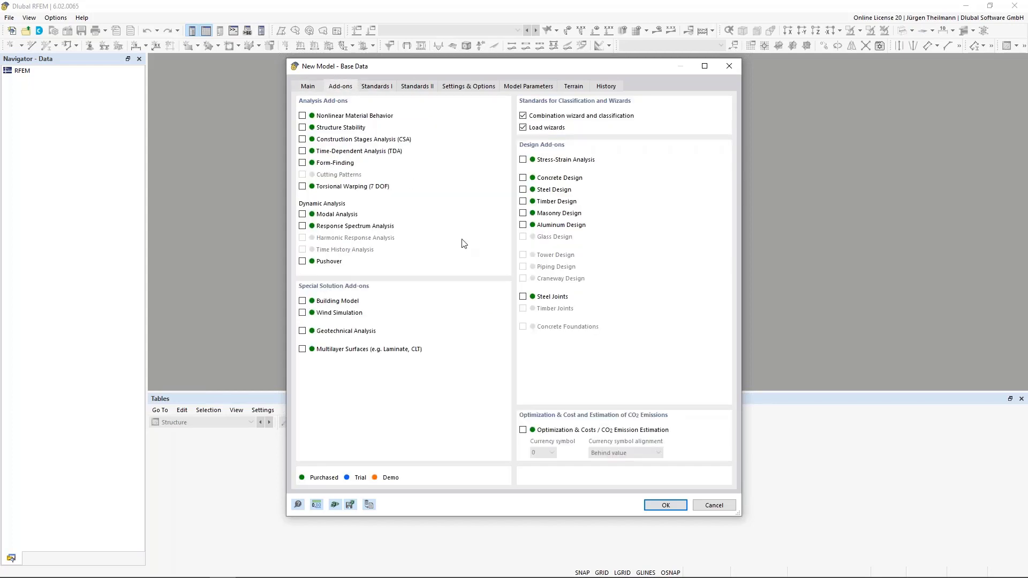
pyautogui.click(523, 202)
pyautogui.click(373, 87)
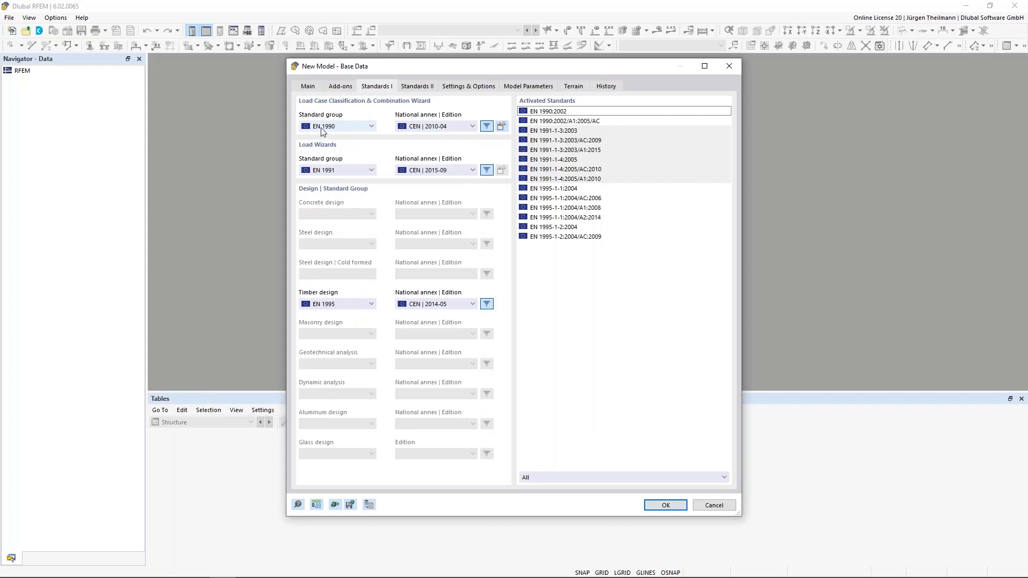
pyautogui.click(371, 127)
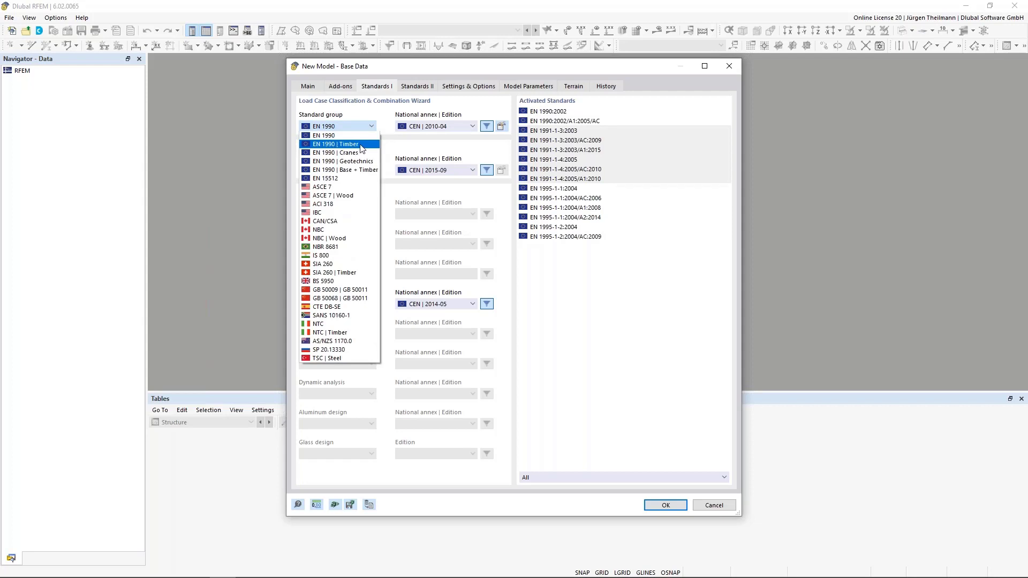
pyautogui.click(362, 144)
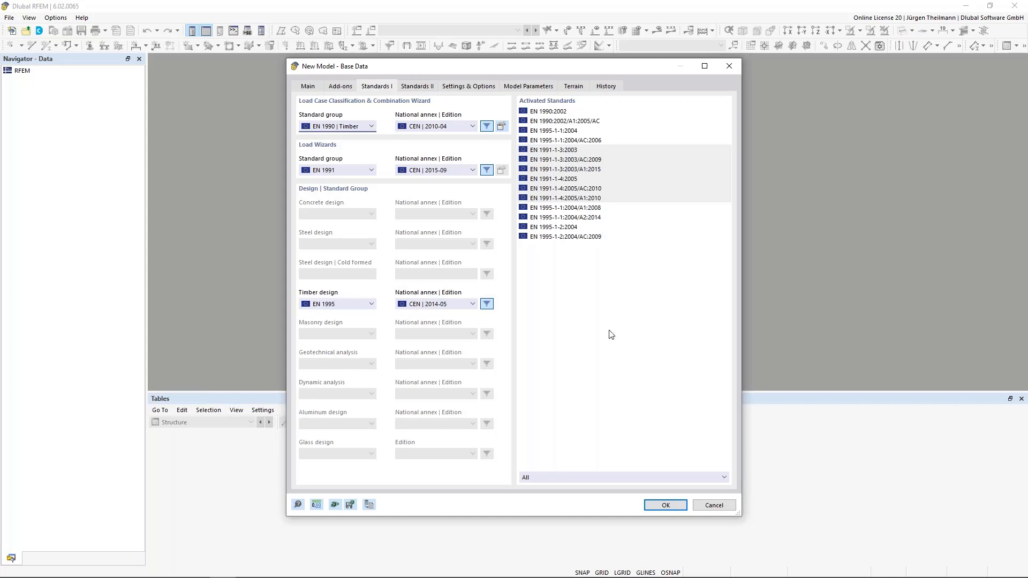
pyautogui.click(665, 507)
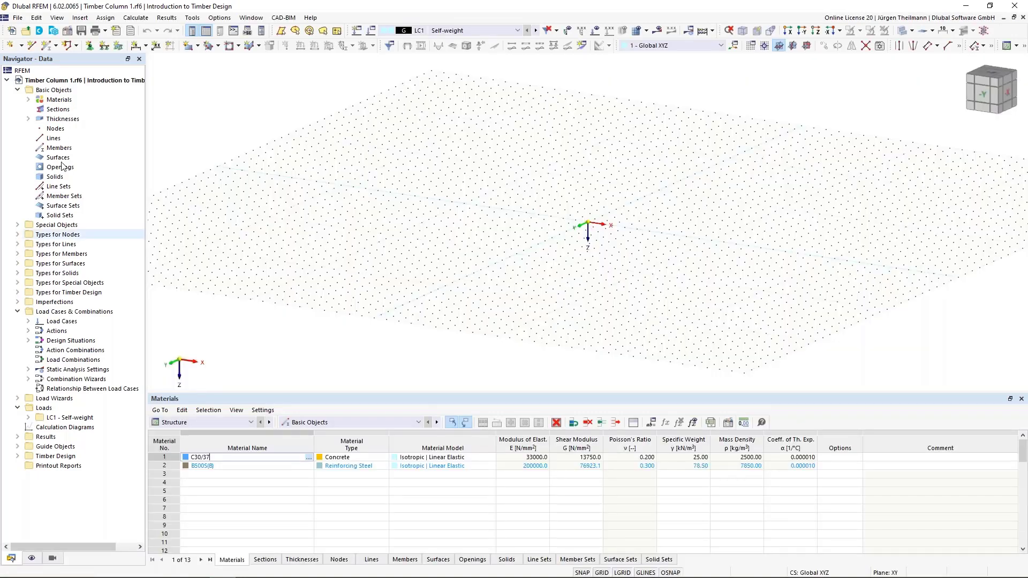
# - Delete all predefined materials from the model
pyautogui.click(29, 100)
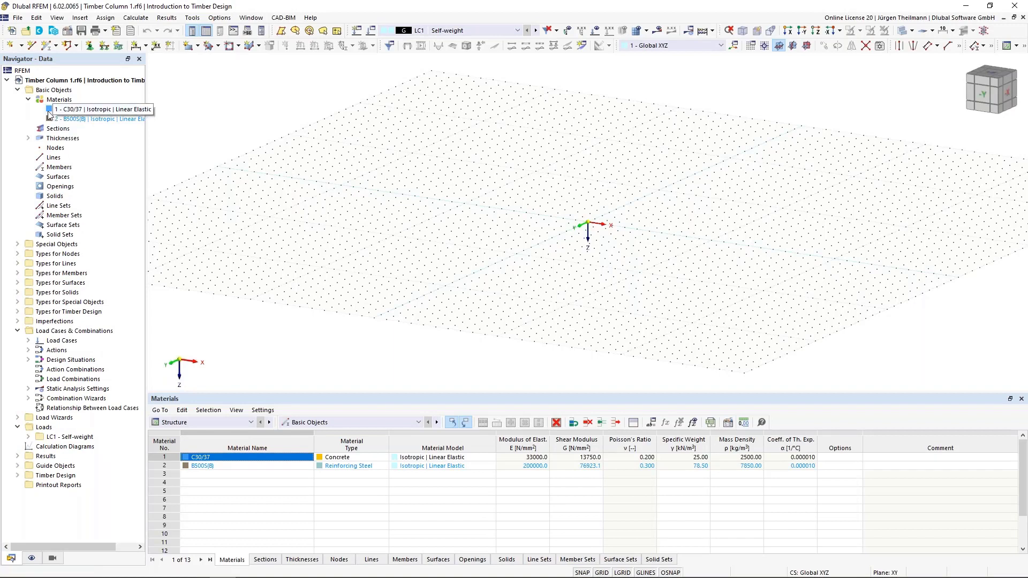
pyautogui.rightClick(51, 102)
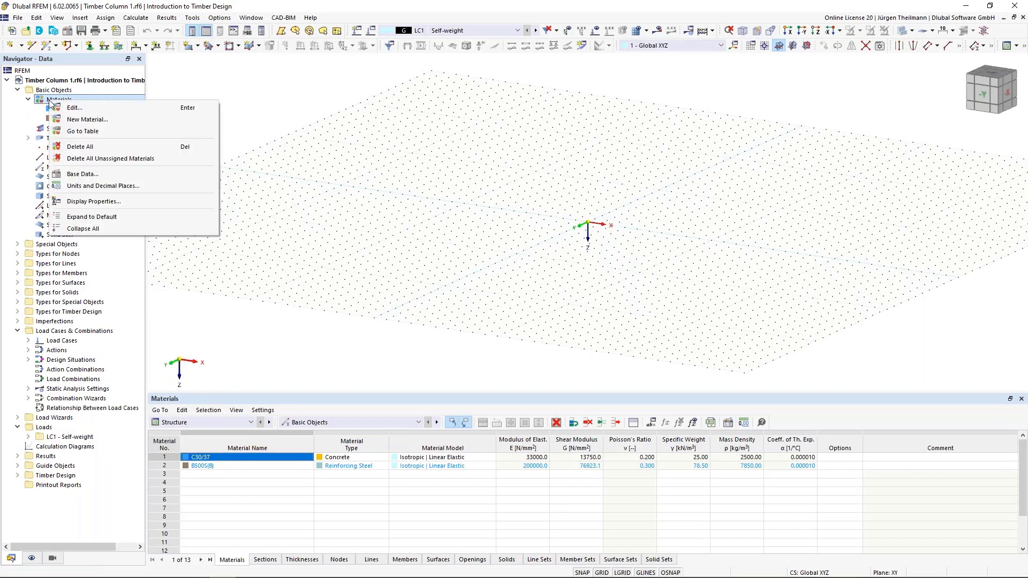
pyautogui.click(75, 148)
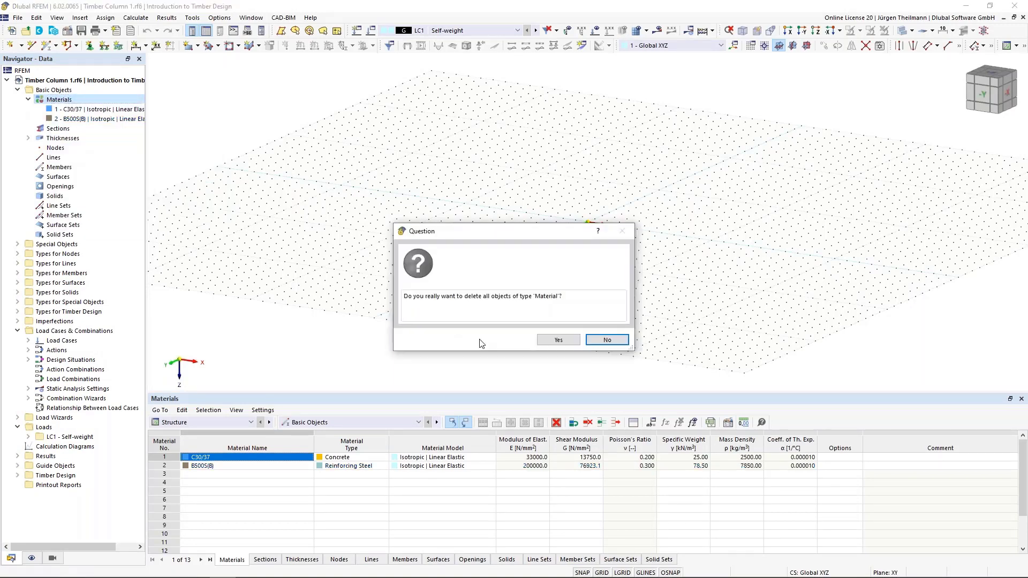
pyautogui.click(557, 339)
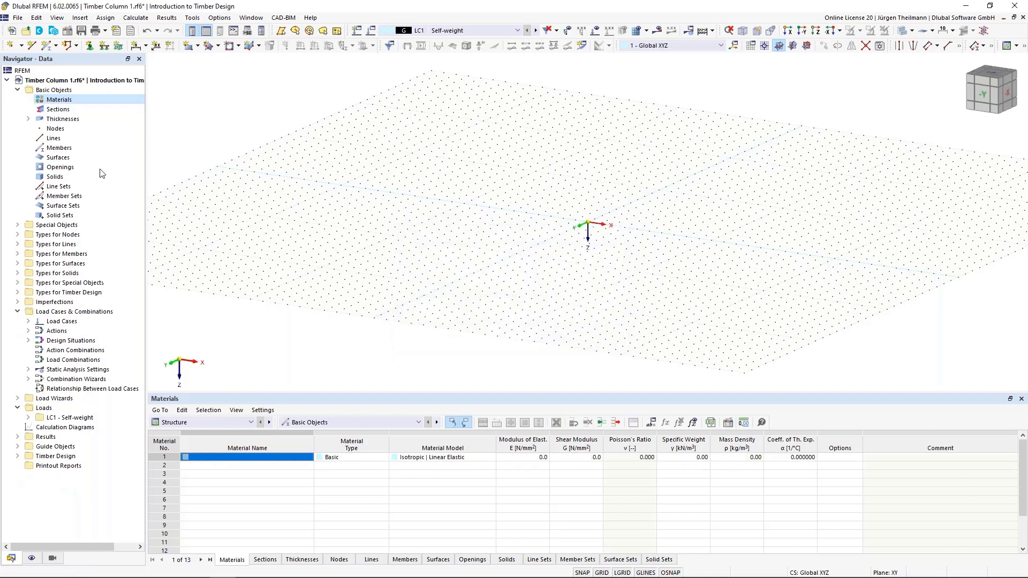
# - Delete all predefined thicknesses from the model
pyautogui.click(28, 119)
pyautogui.rightClick(64, 119)
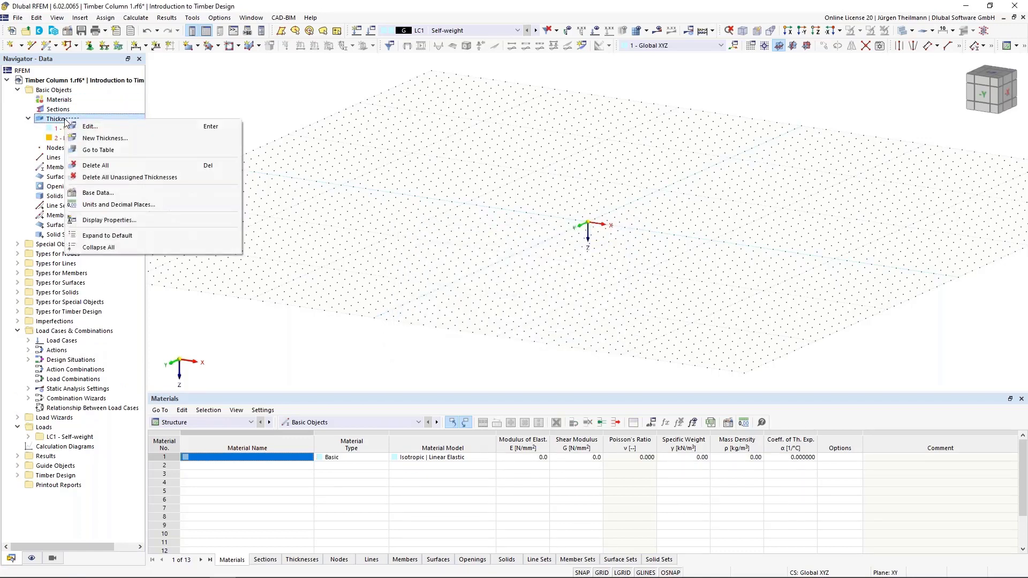
pyautogui.click(101, 166)
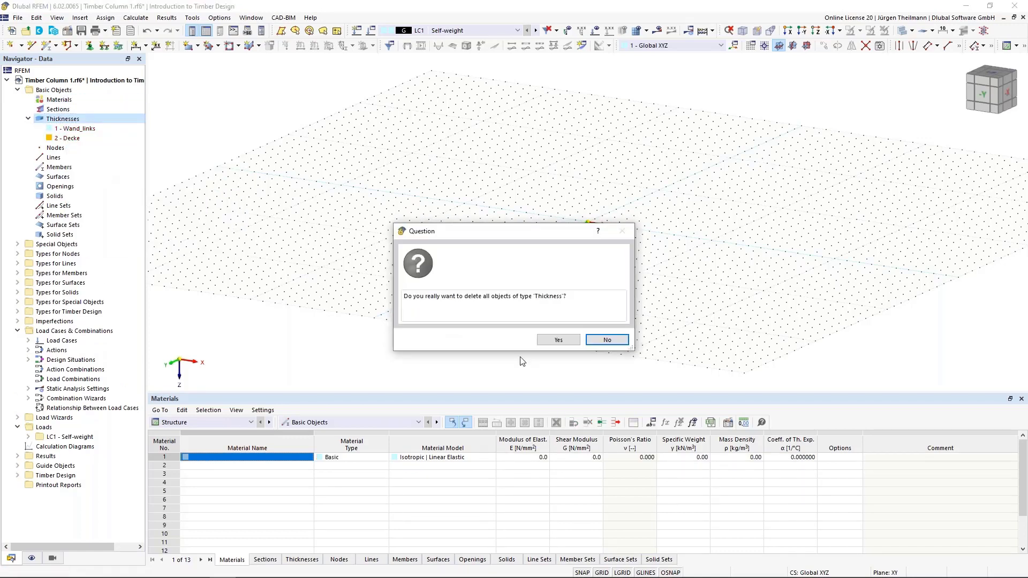
pyautogui.click(557, 340)
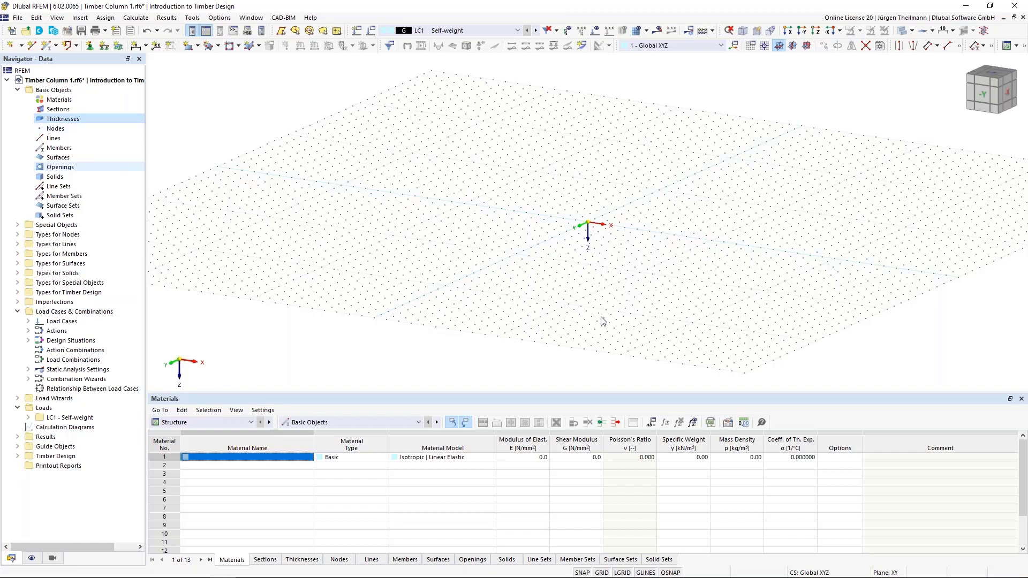
# - Start a new single member perpendicular to the work plane and create a Parametric - Massive I section for it
pyautogui.click(57, 47)
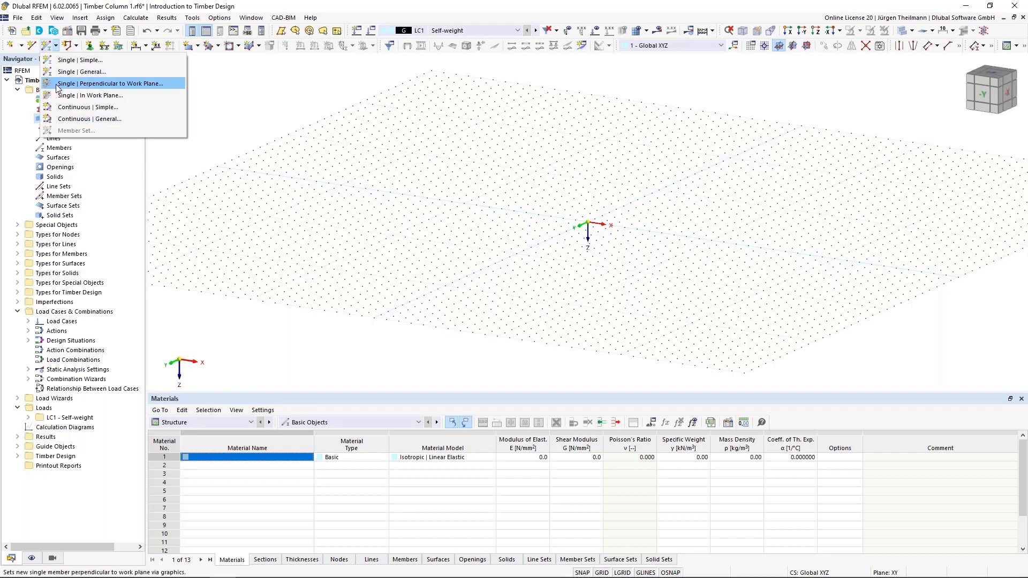
pyautogui.click(133, 83)
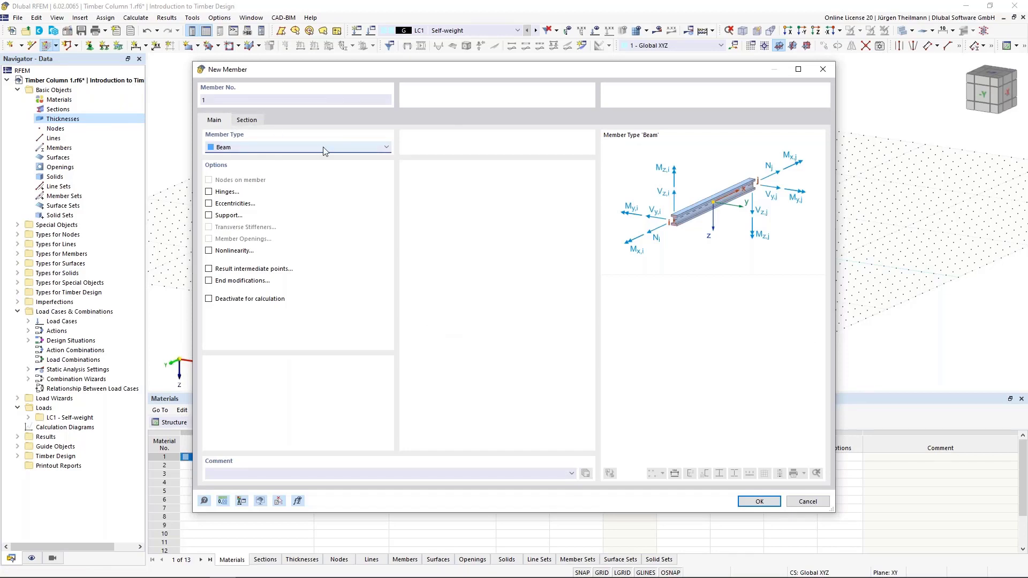
pyautogui.click(246, 120)
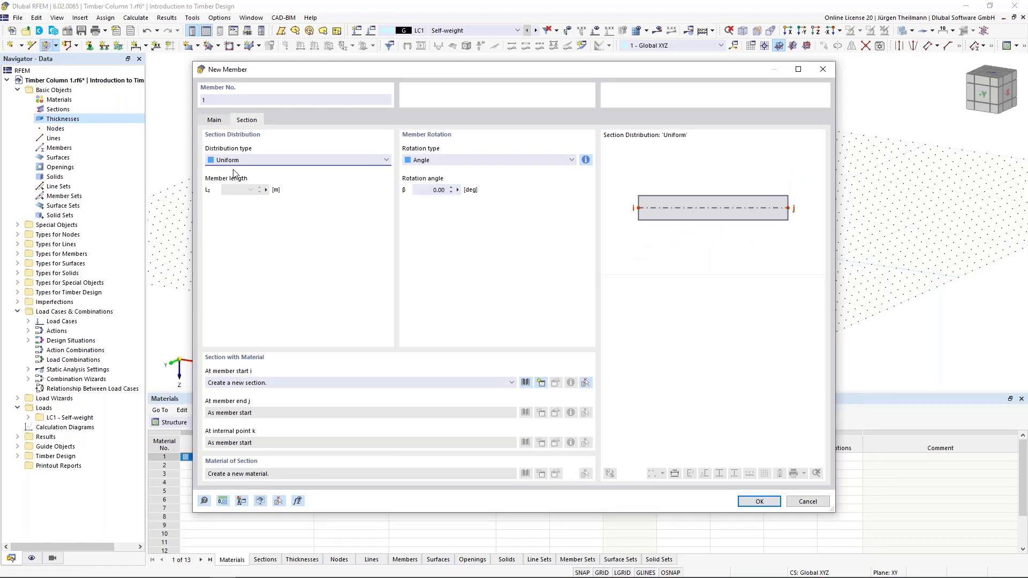
pyautogui.click(541, 383)
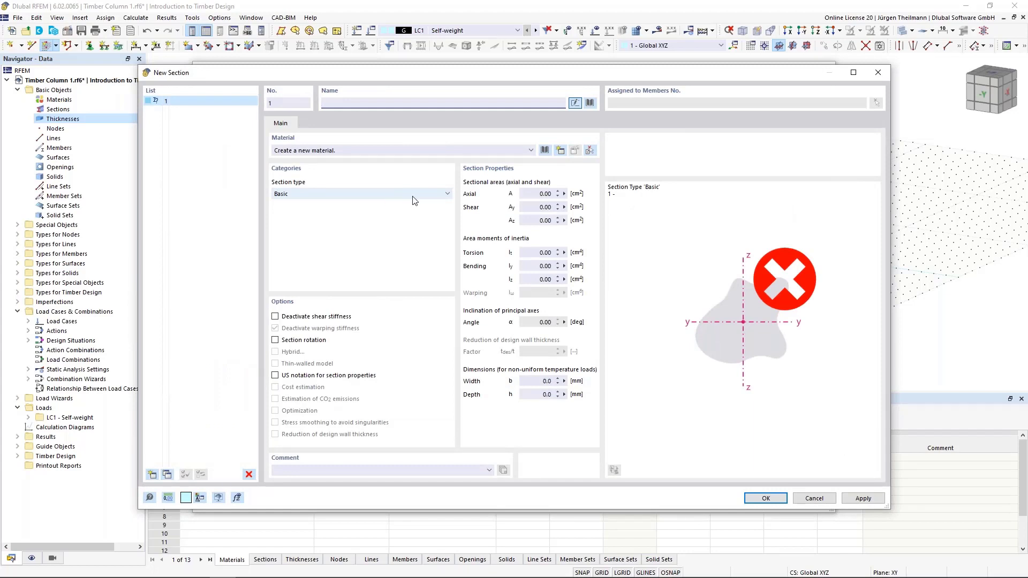
pyautogui.click(443, 198)
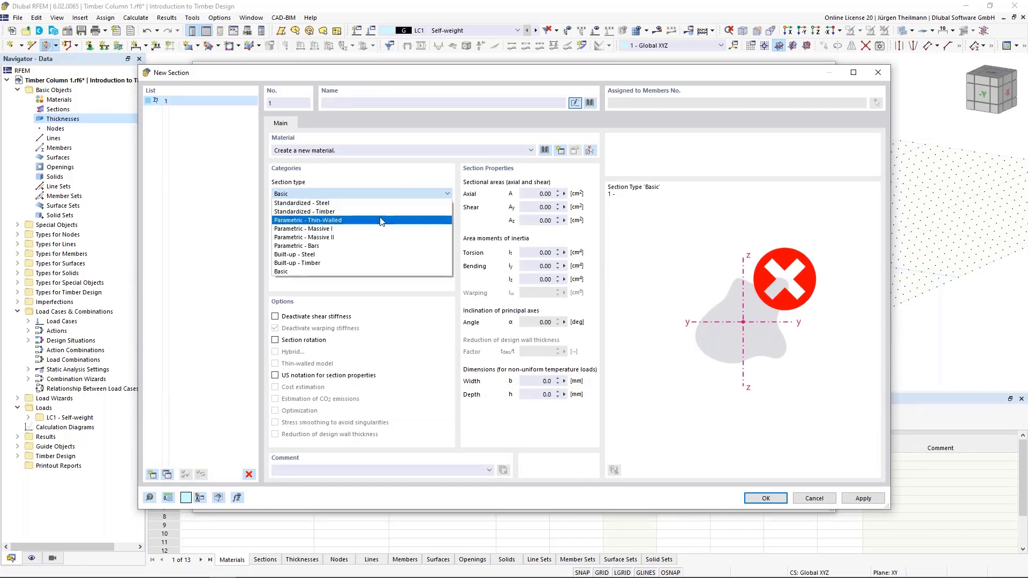
pyautogui.click(318, 229)
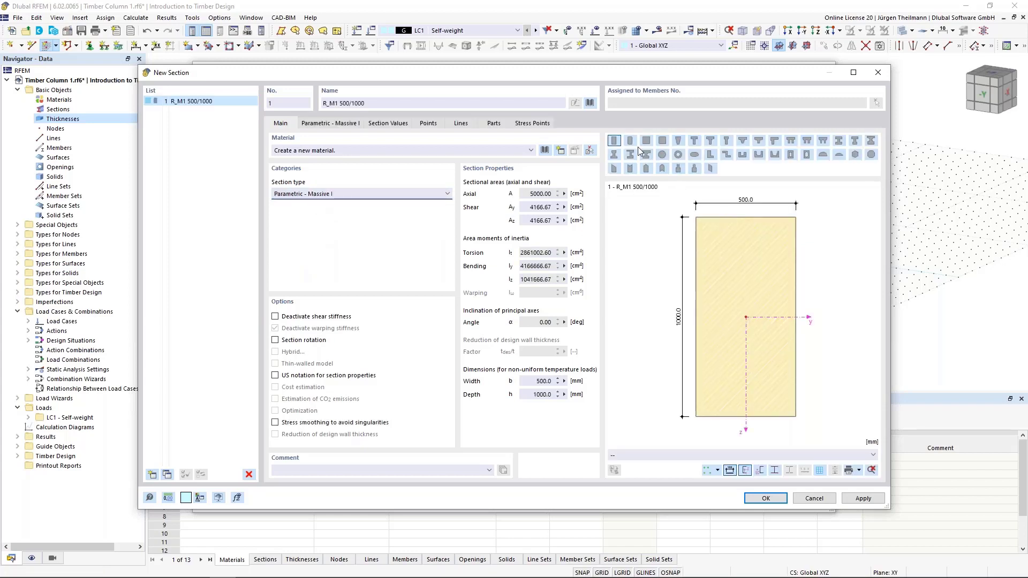
# - Set the rectangular section's width b to 160 mm and its height h to 200 mm
pyautogui.click(323, 124)
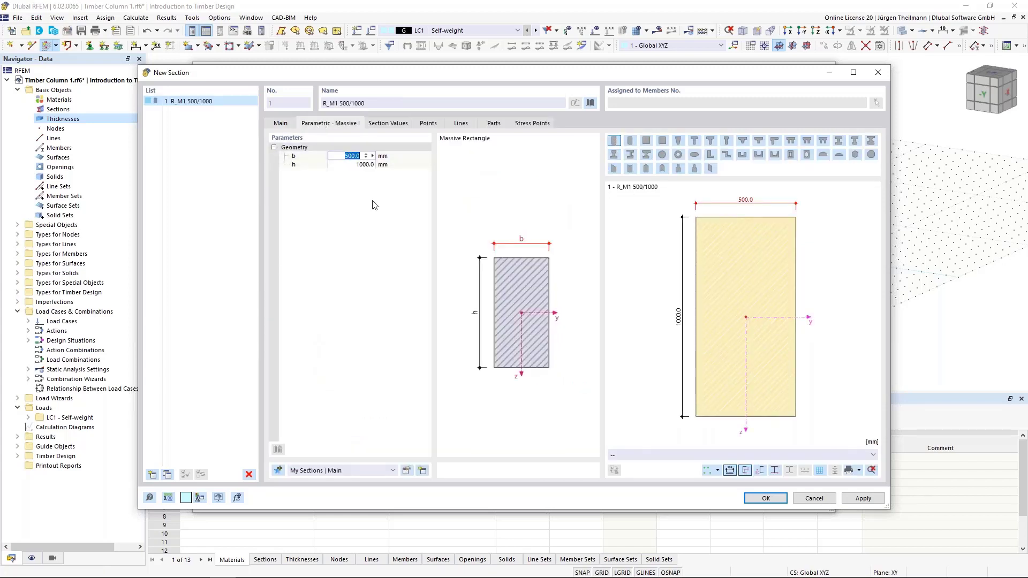
pyautogui.write('160')
pyautogui.press('Tab')
pyautogui.write('2')
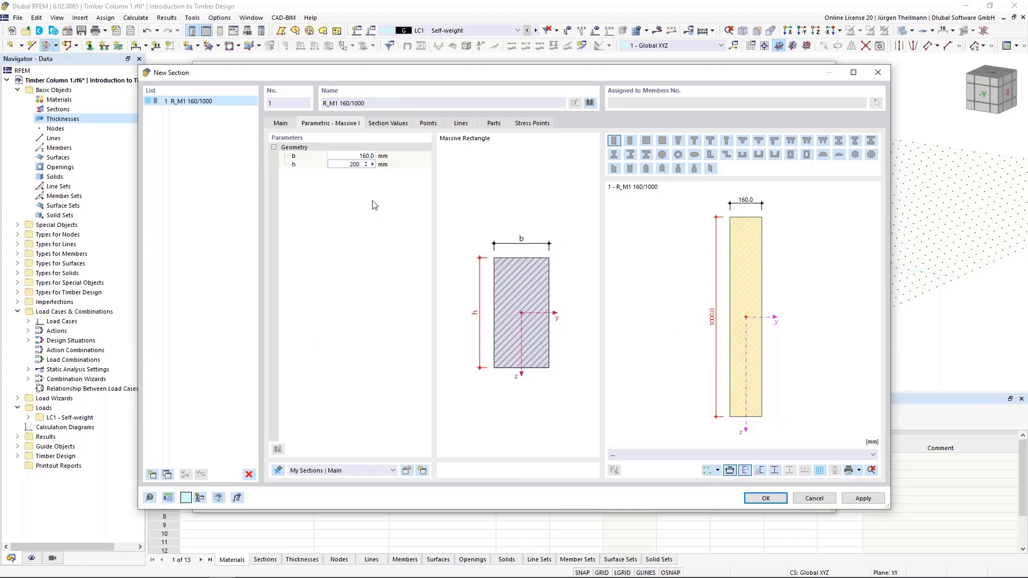
pyautogui.press('Return')
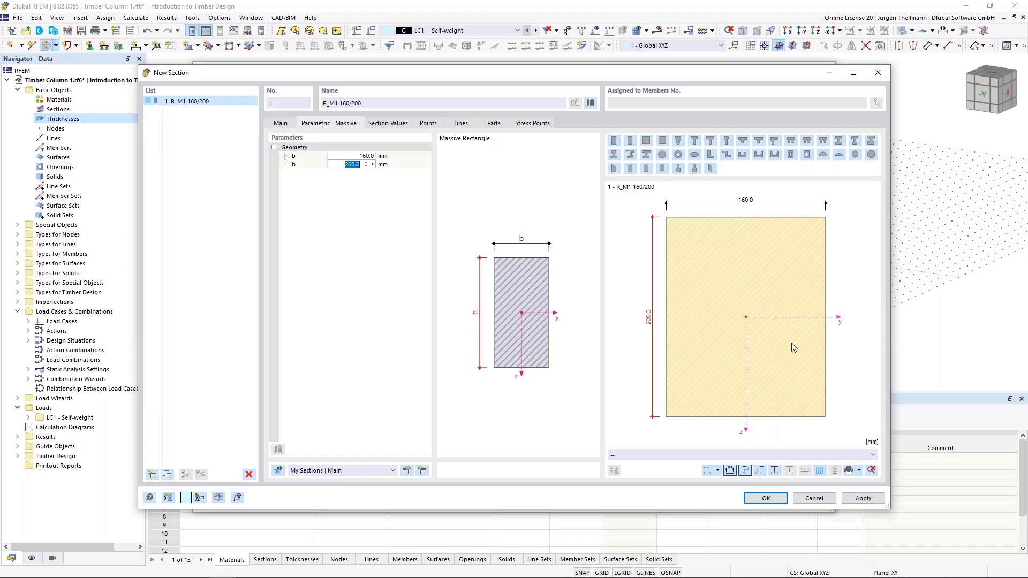
# - Assign softwood C24 from the material library to the section and accept the section
pyautogui.click(279, 124)
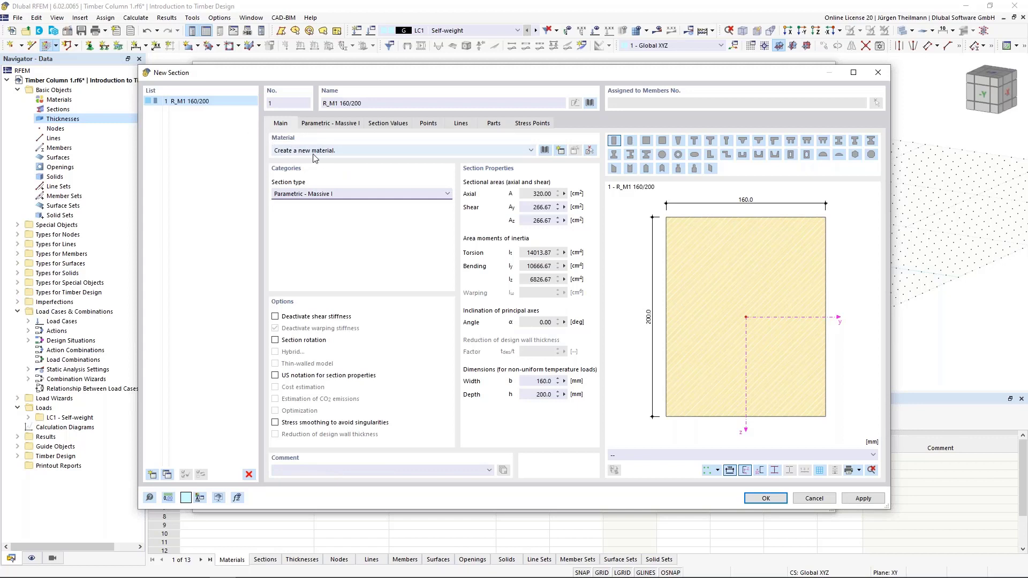
pyautogui.click(545, 151)
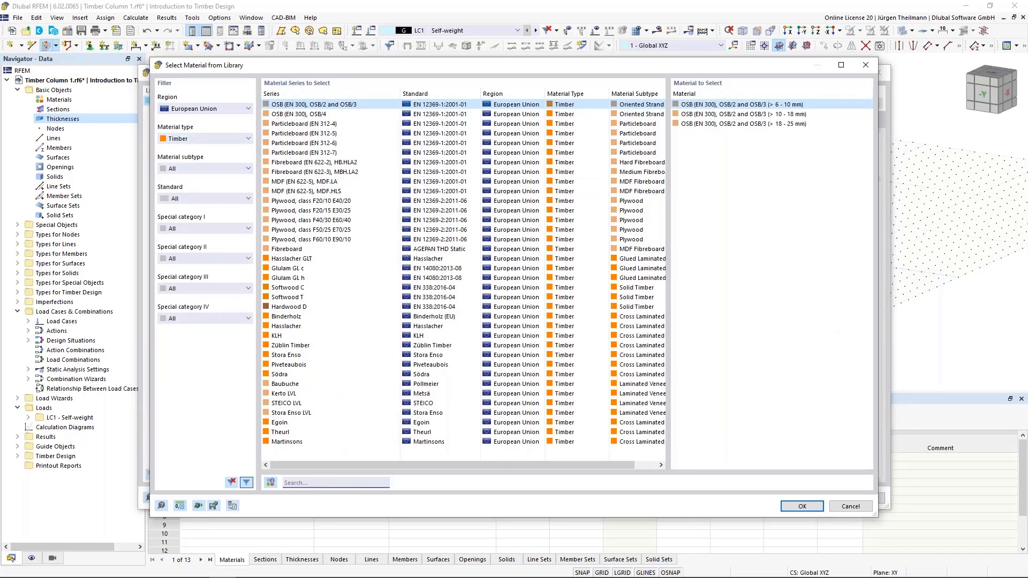
pyautogui.click(285, 482)
pyautogui.write('c')
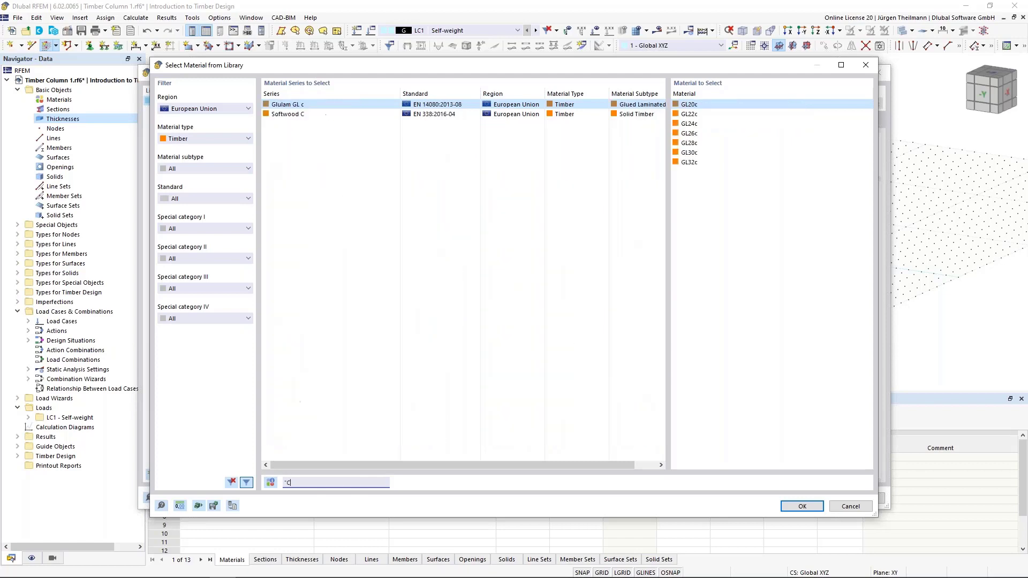
pyautogui.write('24')
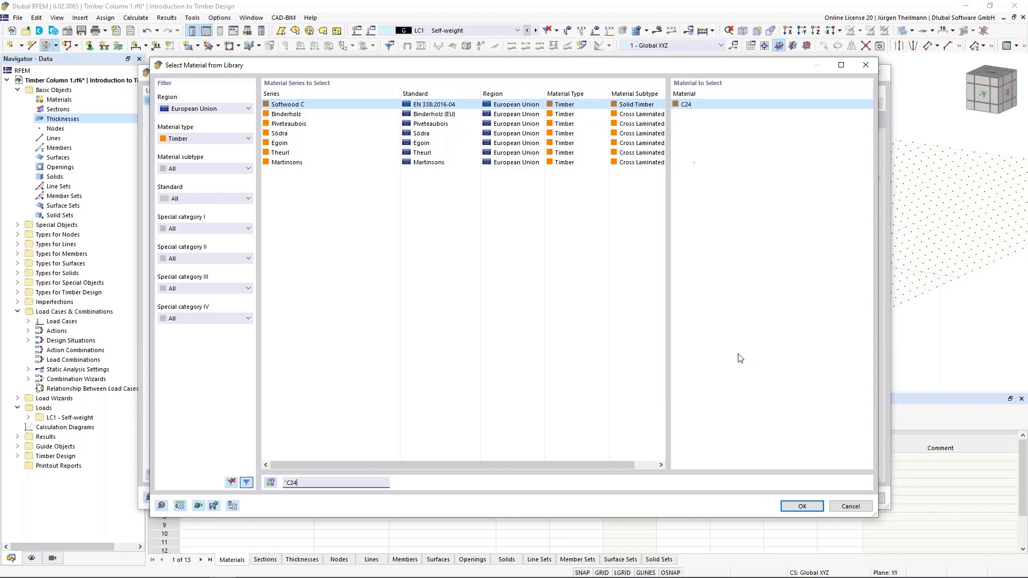
pyautogui.click(816, 507)
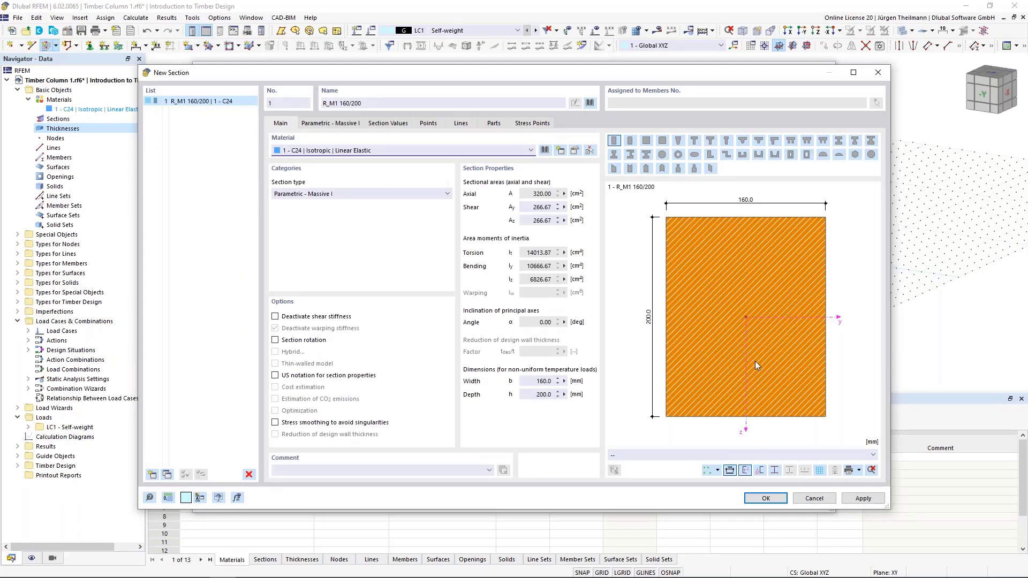
pyautogui.click(763, 500)
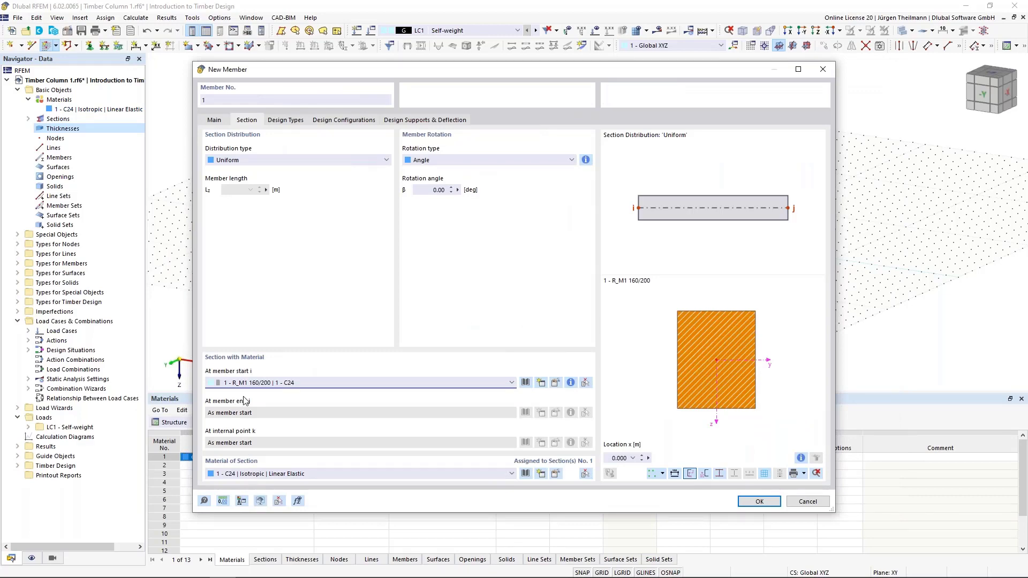
# - Accept the member definition, set the member length to 4 m and reverse its direction to point upward
pyautogui.click(759, 502)
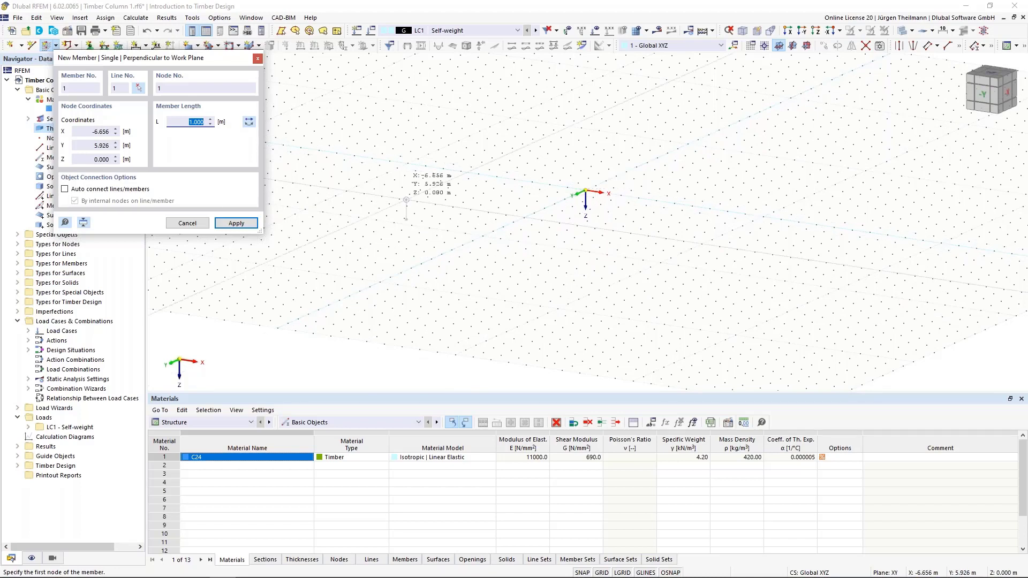
pyautogui.write('4')
pyautogui.press('Tab')
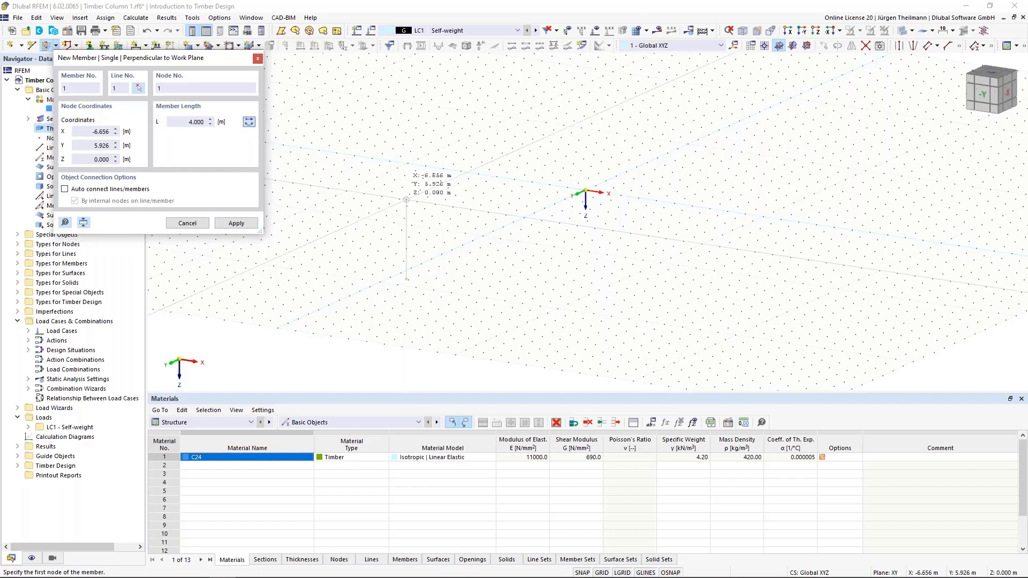
pyautogui.hotkey('shift', 'Tab')
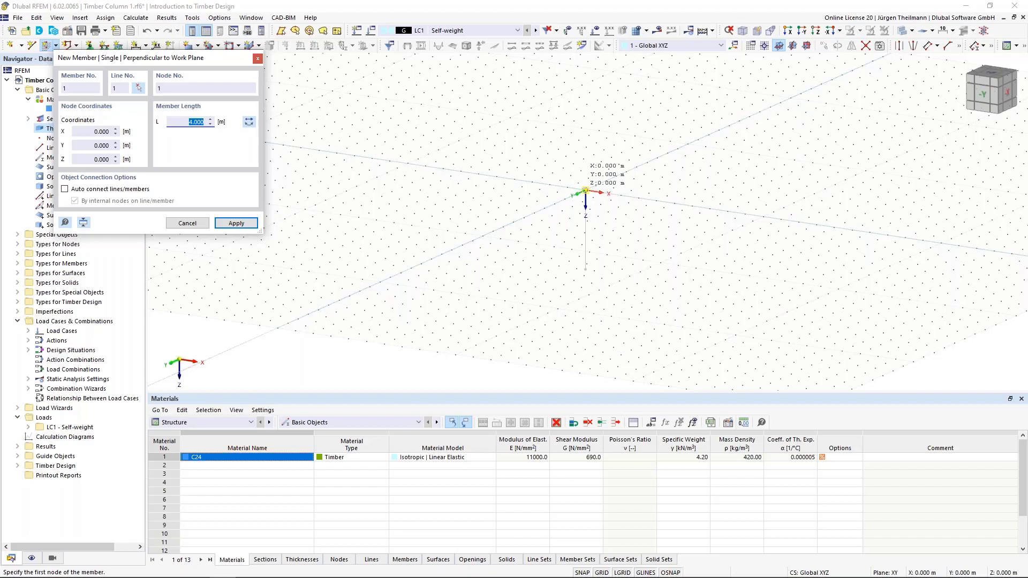
pyautogui.click(250, 124)
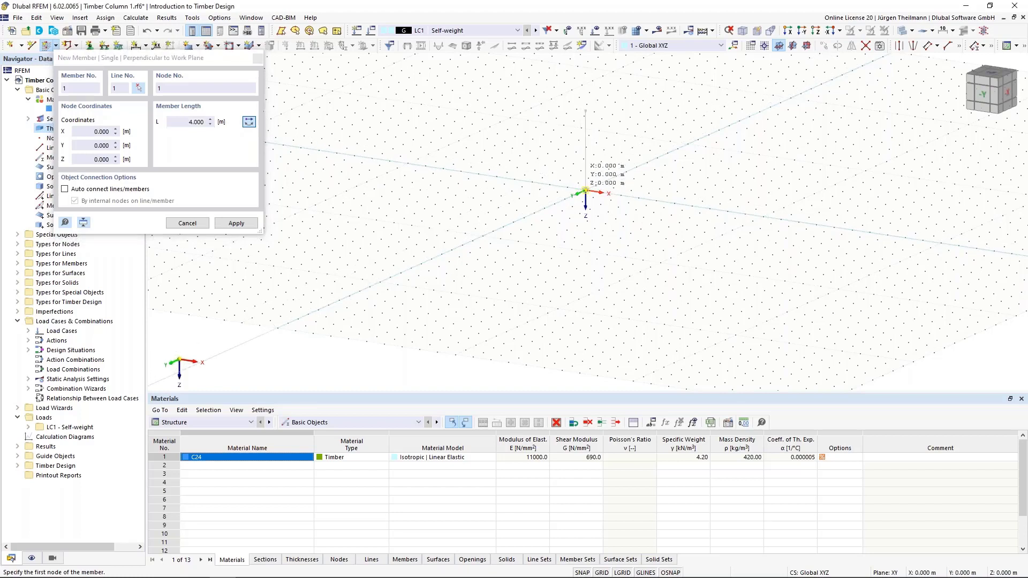
# - Place the column with its base at the coordinate origin and finish member creation
pyautogui.click(586, 190)
pyautogui.scroll(4, 582, 191)
pyautogui.moveTo(515, 138); pyautogui.dragTo(530, 316, button='middle')
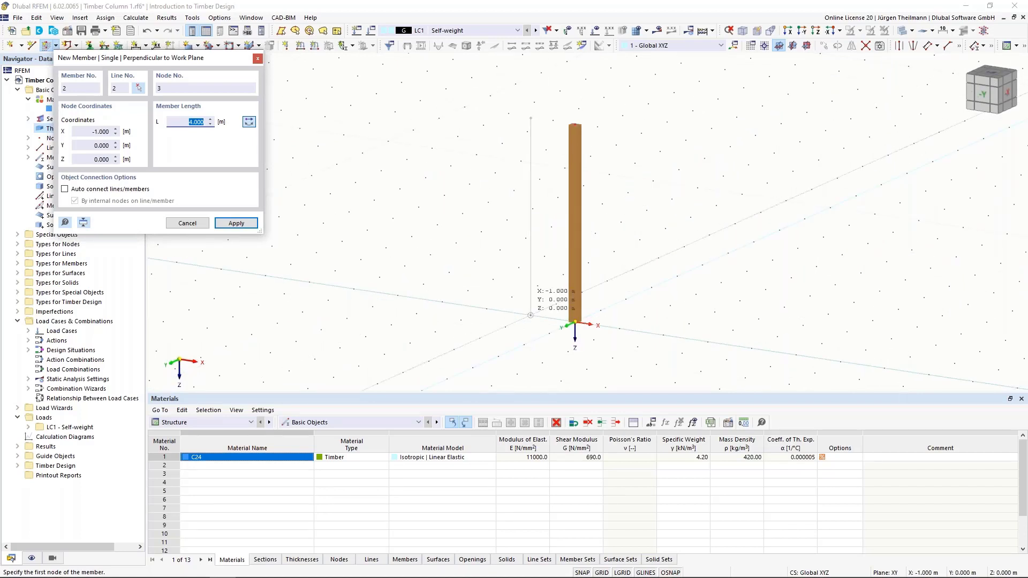
pyautogui.press('Escape')
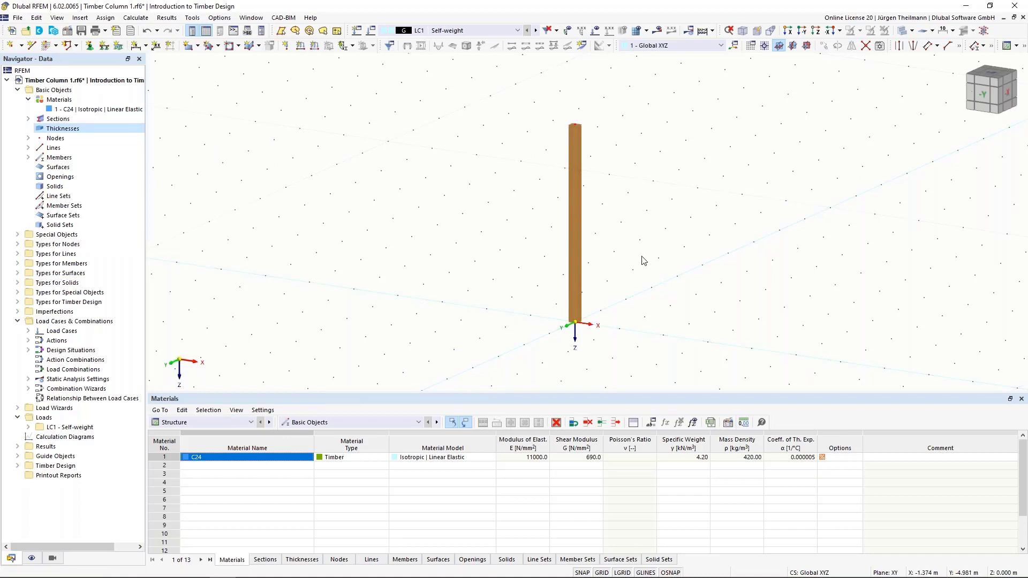
pyautogui.moveTo(662, 270); pyautogui.dragTo(631, 280, button='middle')
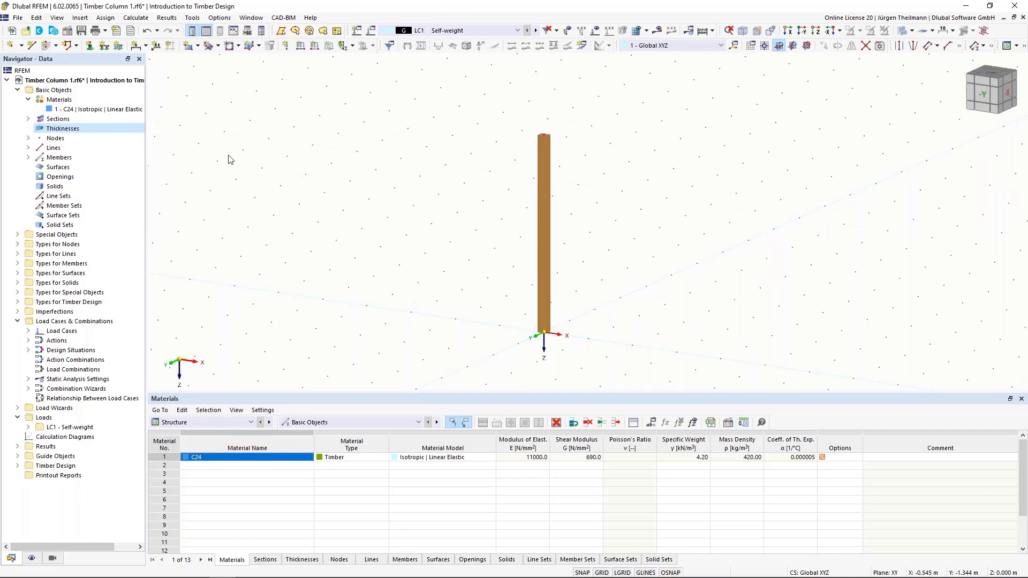
# - Assign the Hinged nodal support to the column's base node and start a new nodal support type
pyautogui.click(91, 50)
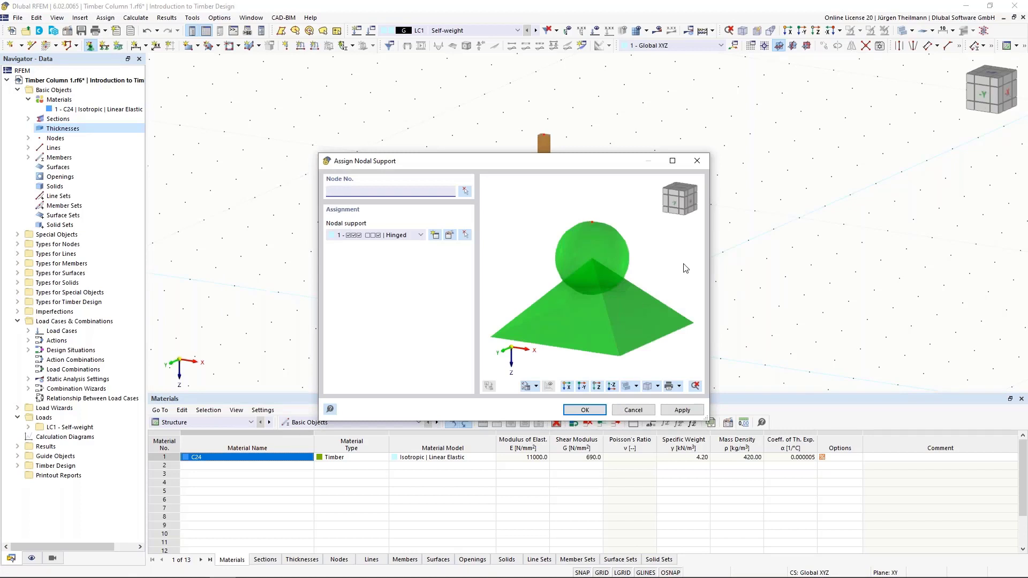
pyautogui.click(466, 191)
pyautogui.click(544, 332)
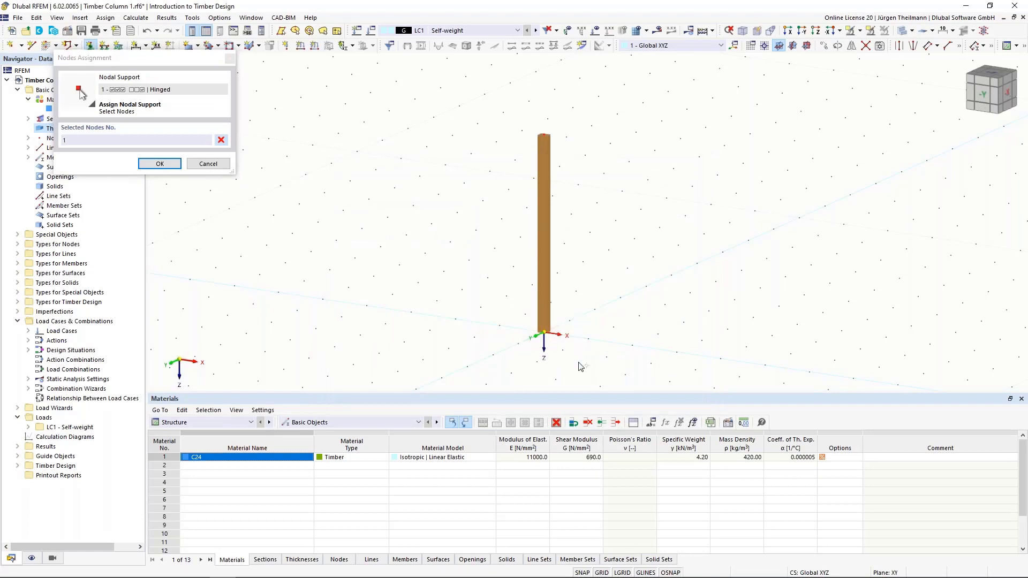
pyautogui.click(170, 165)
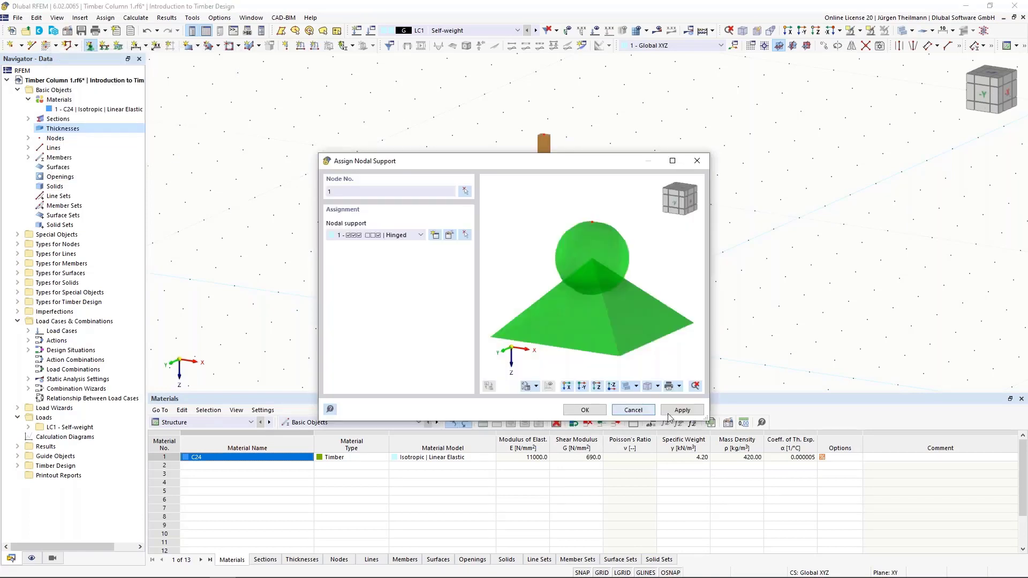
pyautogui.click(684, 410)
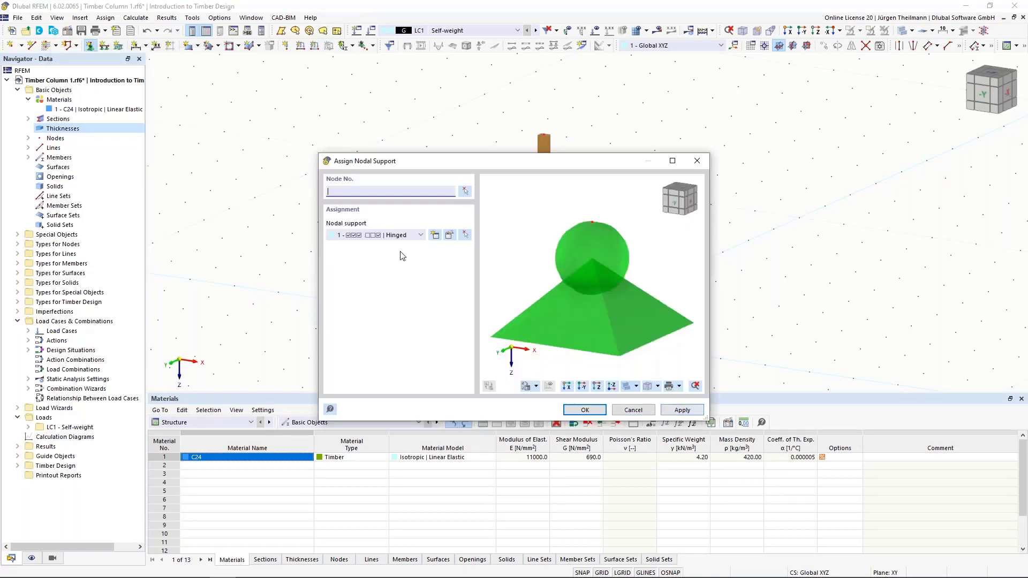
pyautogui.click(435, 235)
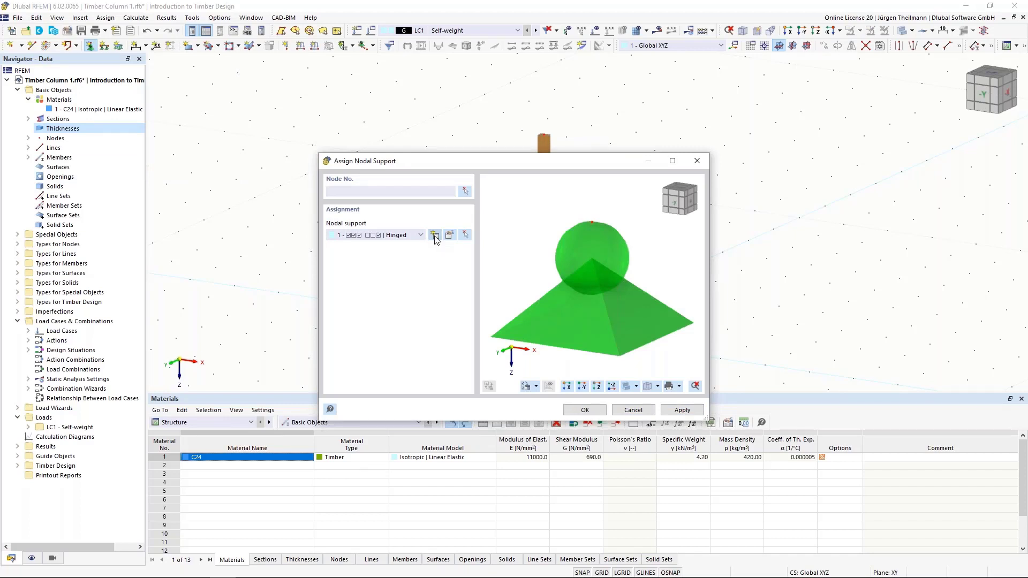
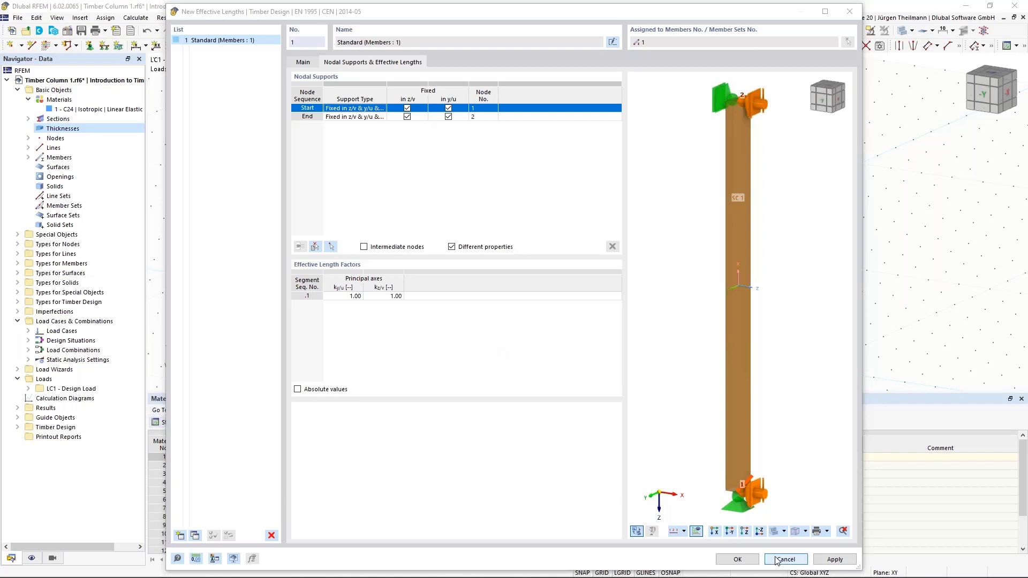
# - Discard the new effective lengths definition and leave the member editing without changes
pyautogui.click(726, 560)
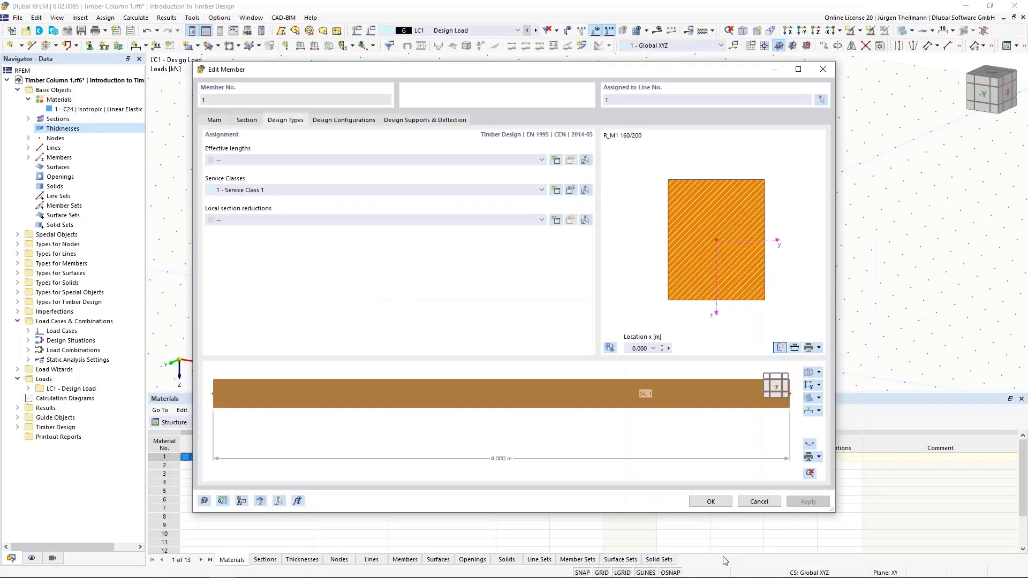
pyautogui.click(756, 502)
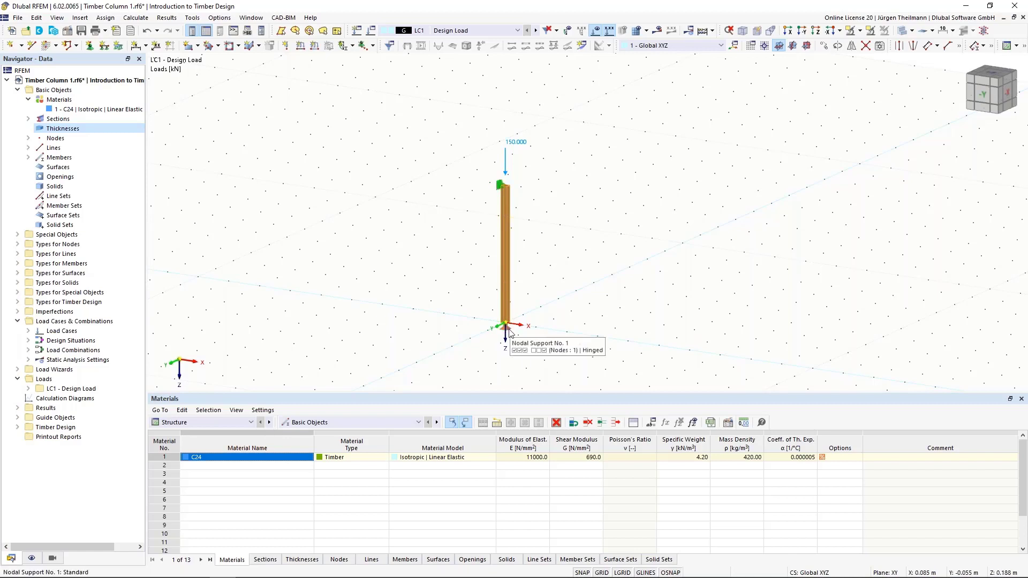
pyautogui.scroll(3, 509, 331)
pyautogui.scroll(-2, 509, 332)
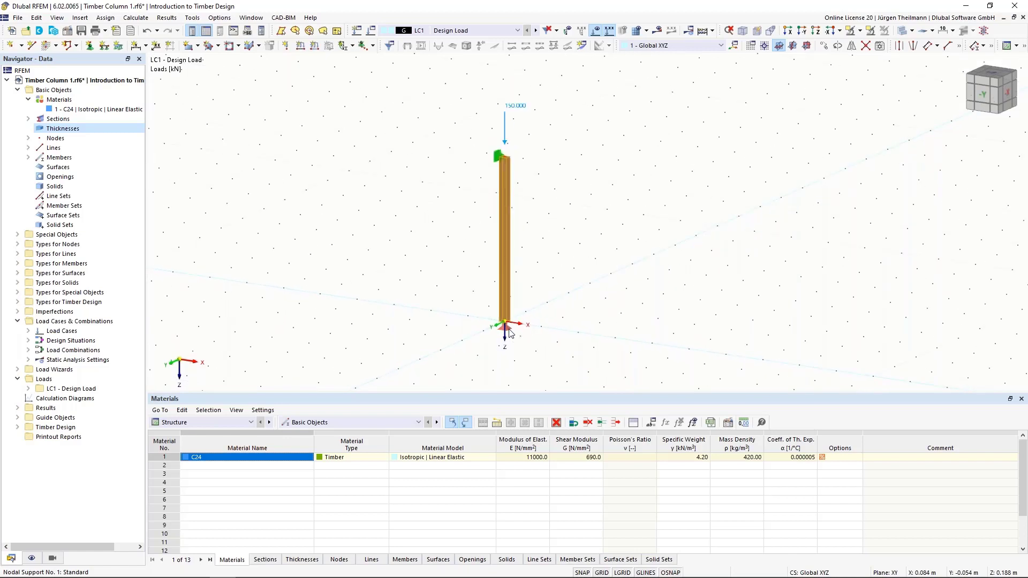
pyautogui.scroll(2, 509, 332)
pyautogui.scroll(-2, 509, 333)
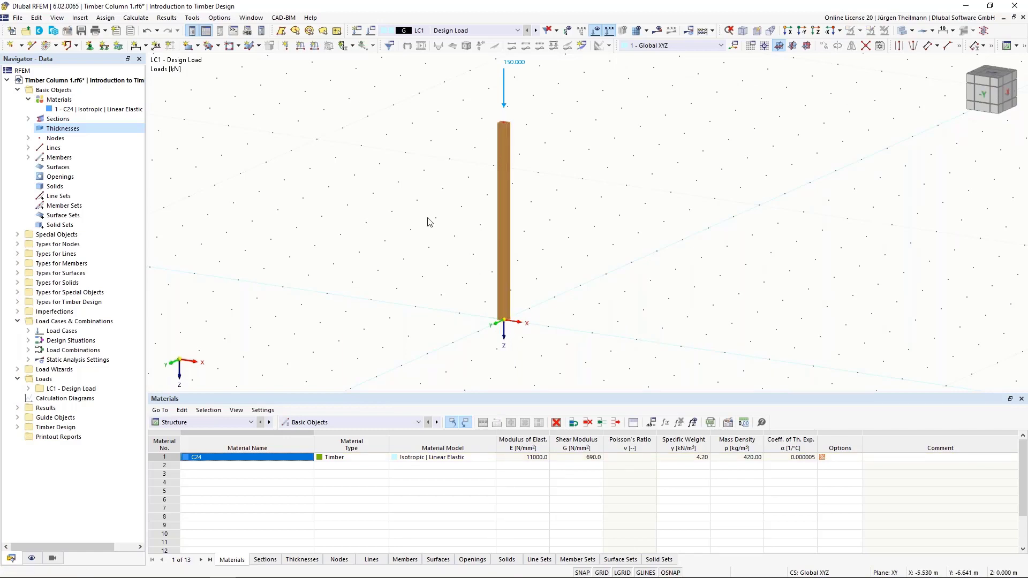
pyautogui.scroll(-2, 429, 217)
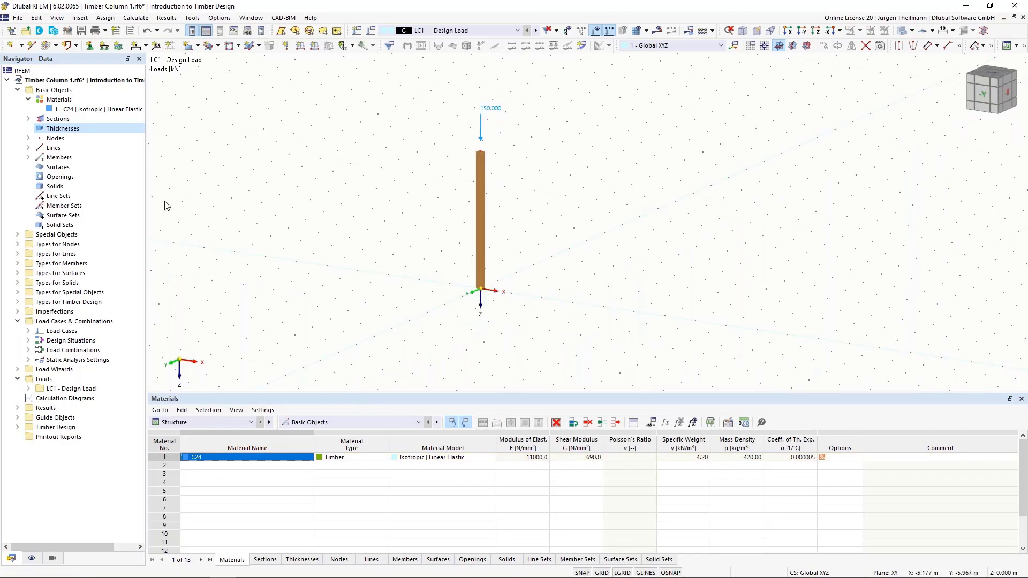
# - Assign the Hinged nodal support to node 1 at the column's base
pyautogui.click(89, 47)
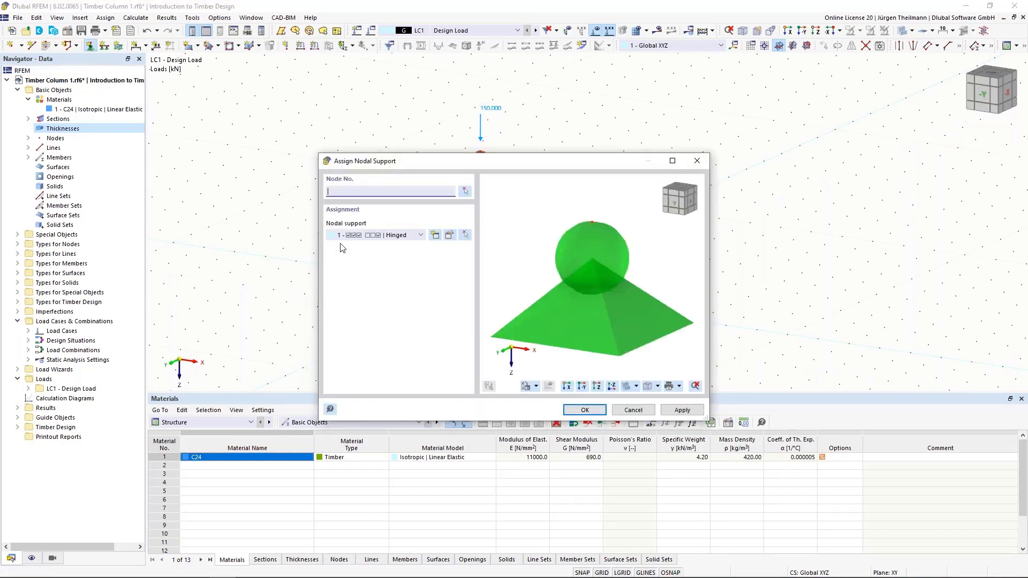
pyautogui.click(464, 194)
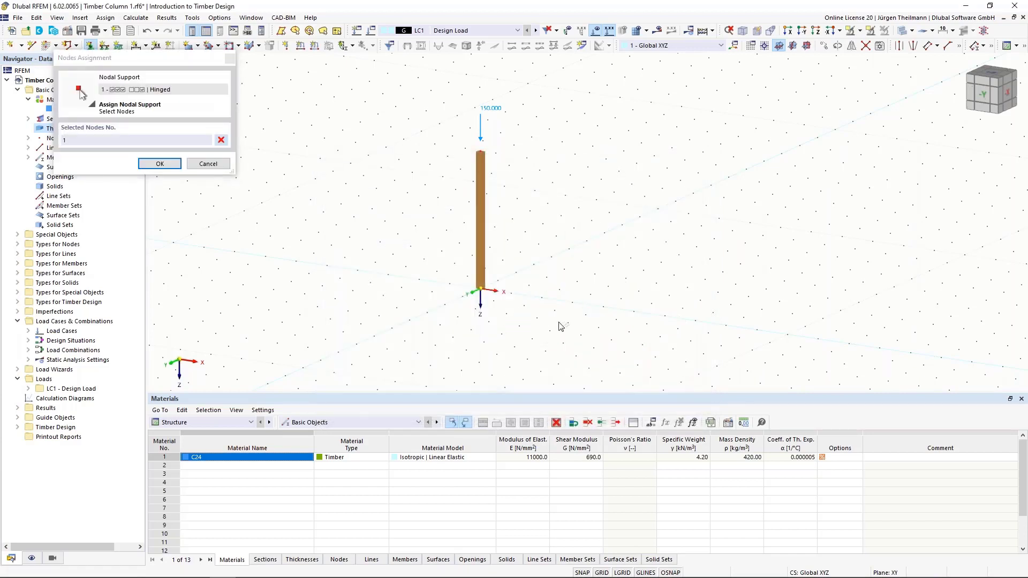
pyautogui.click(156, 163)
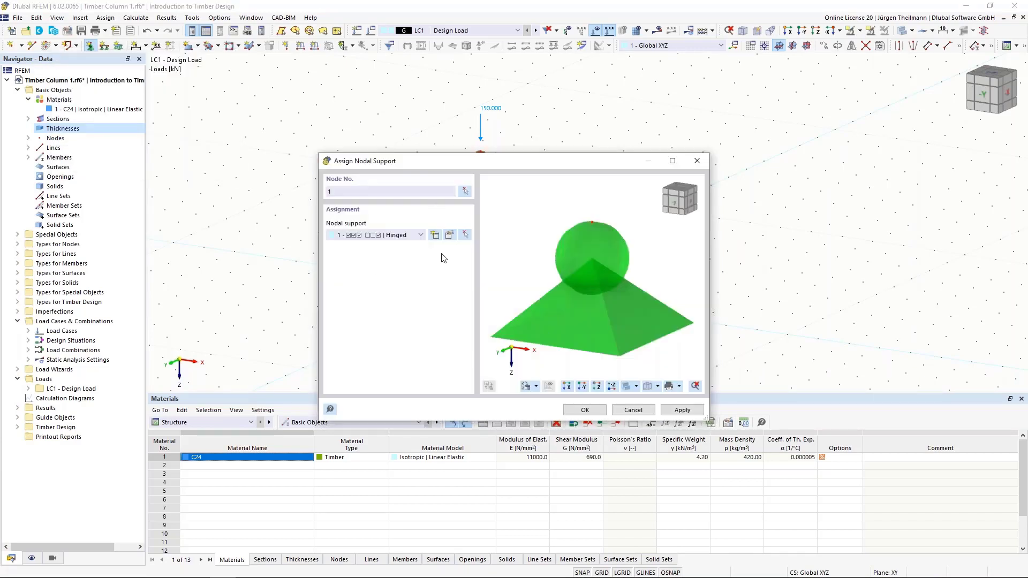
pyautogui.click(688, 413)
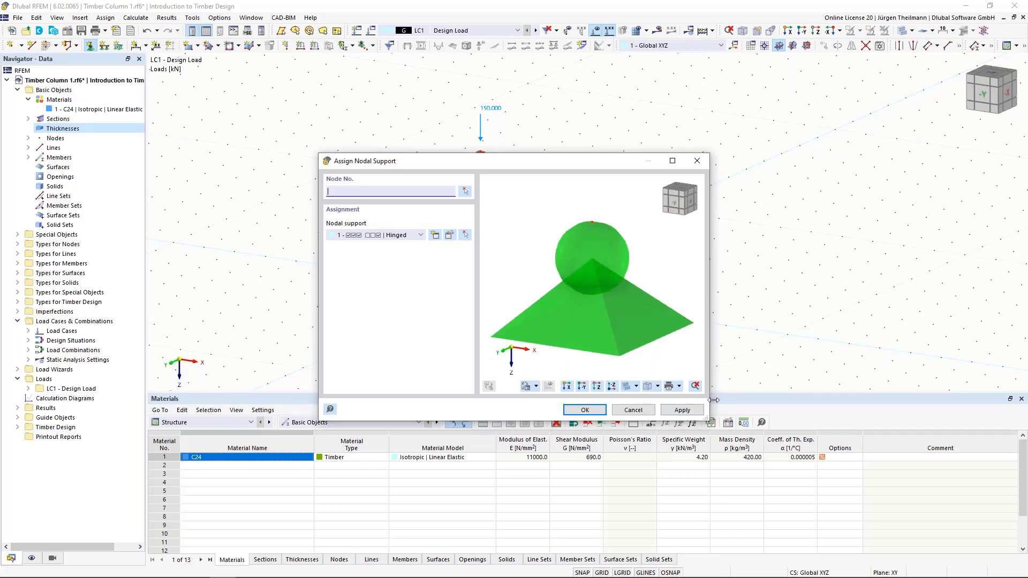
# - Review the translational and rotational support conditions of nodal support type 6
pyautogui.click(420, 235)
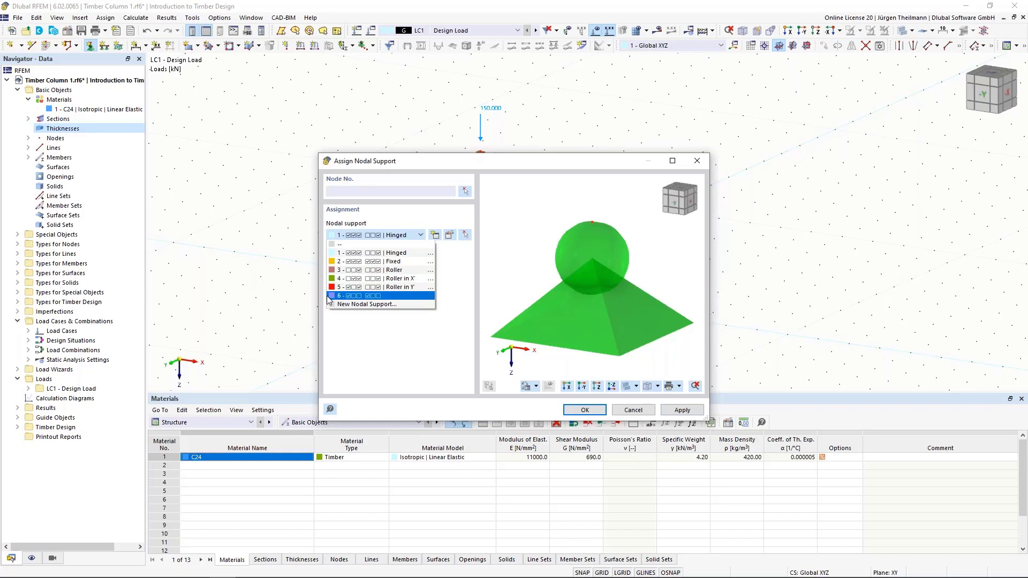
pyautogui.click(432, 296)
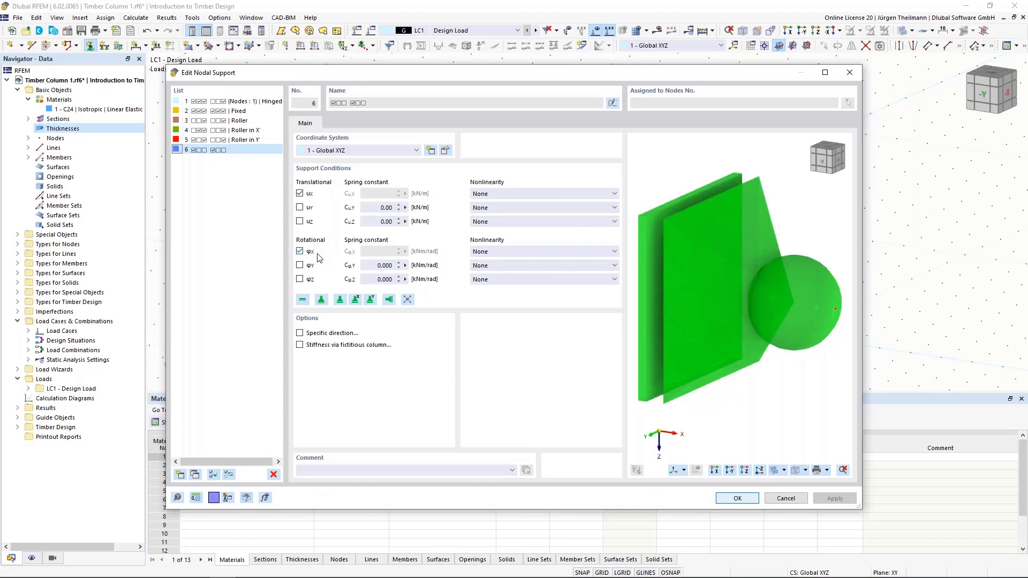
pyautogui.click(746, 499)
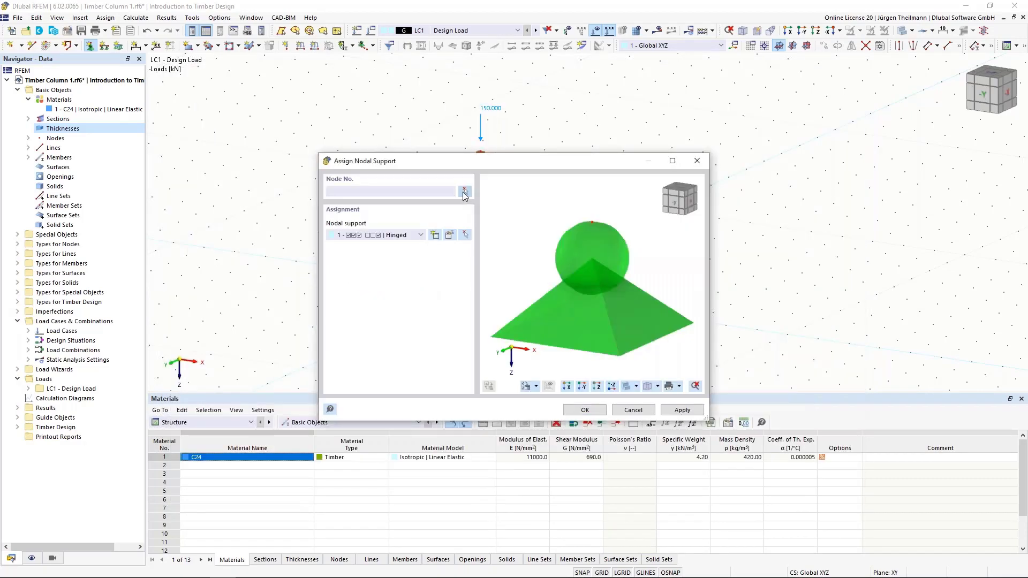
# - Assign the Hinged nodal support to node 2 at the column's top
pyautogui.click(464, 192)
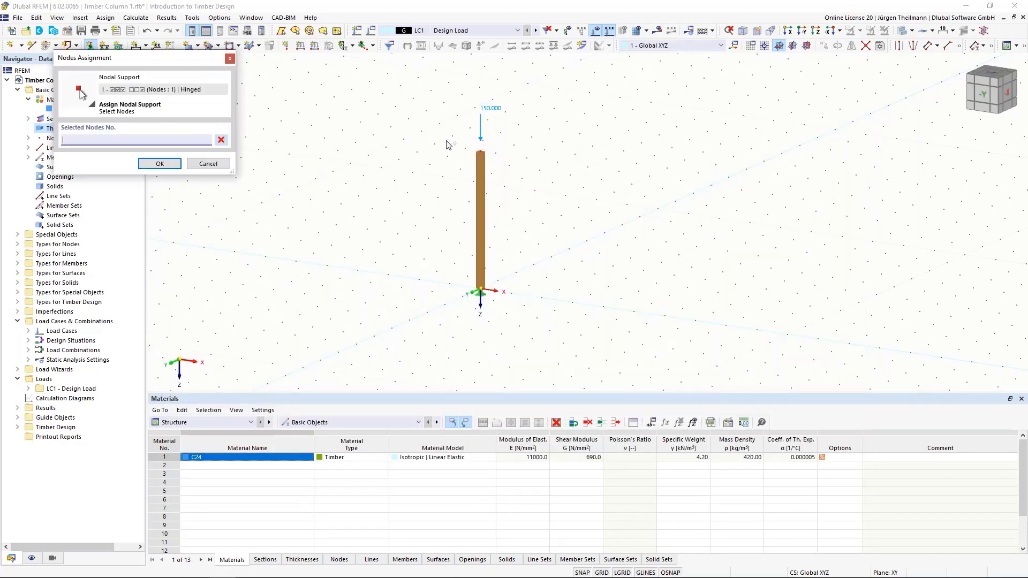
pyautogui.click(159, 164)
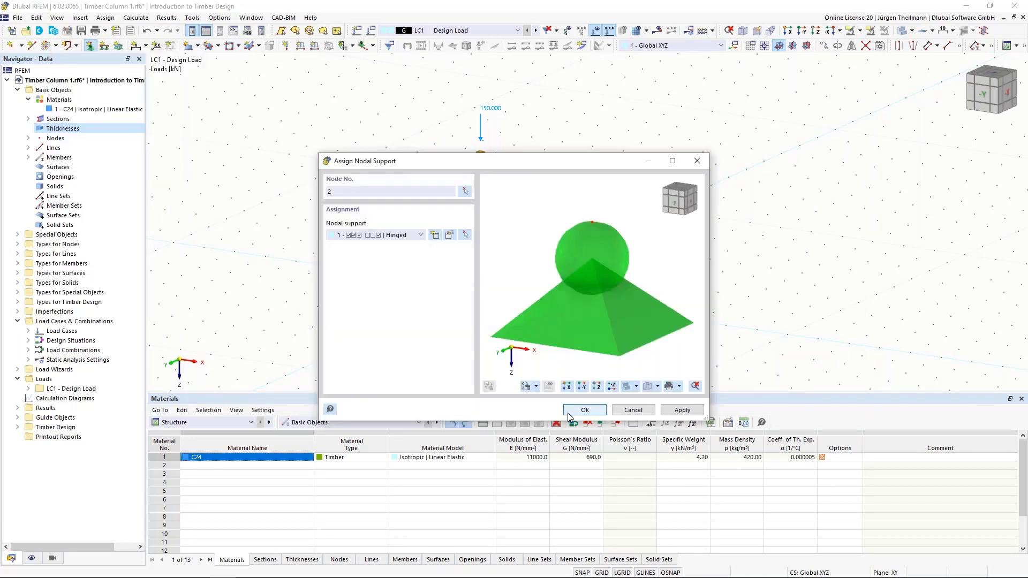
pyautogui.click(585, 410)
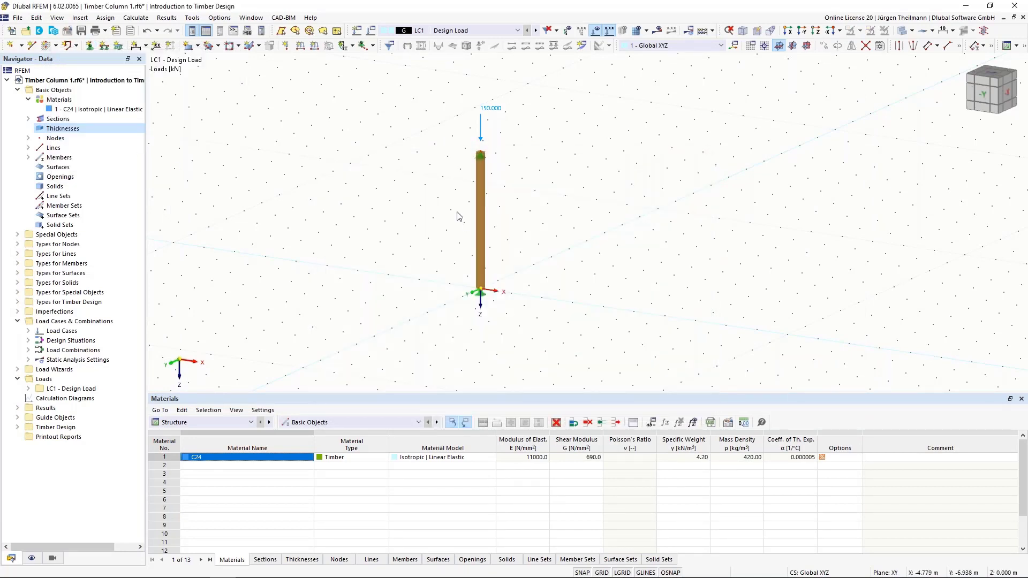
pyautogui.scroll(2, 473, 170)
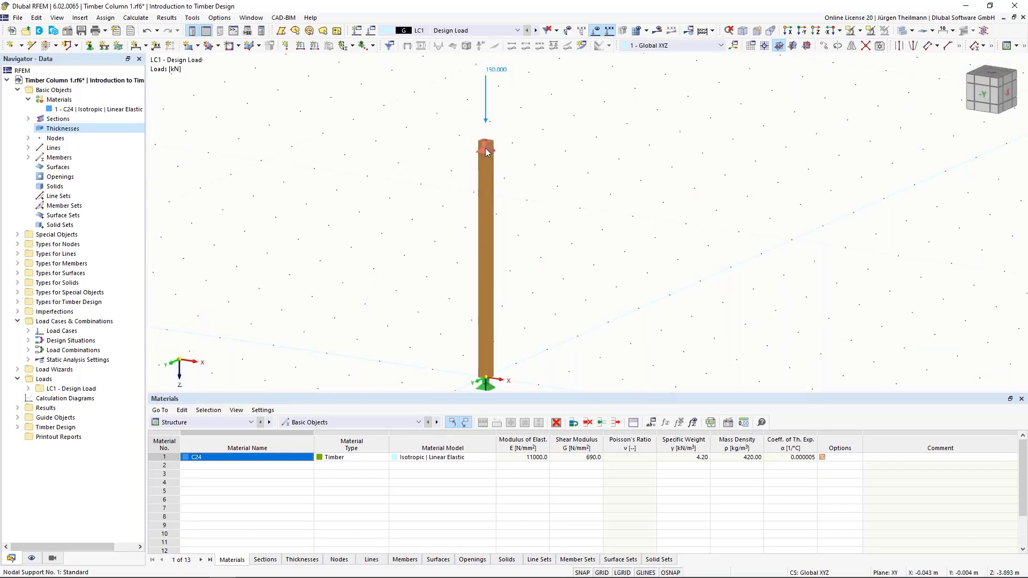
pyautogui.doubleClick(486, 152)
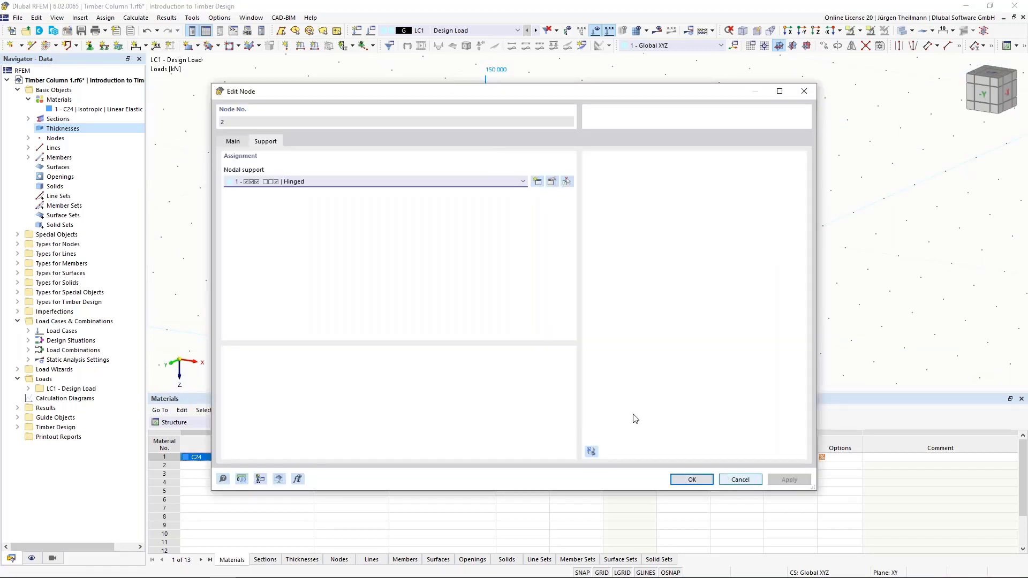
pyautogui.click(740, 479)
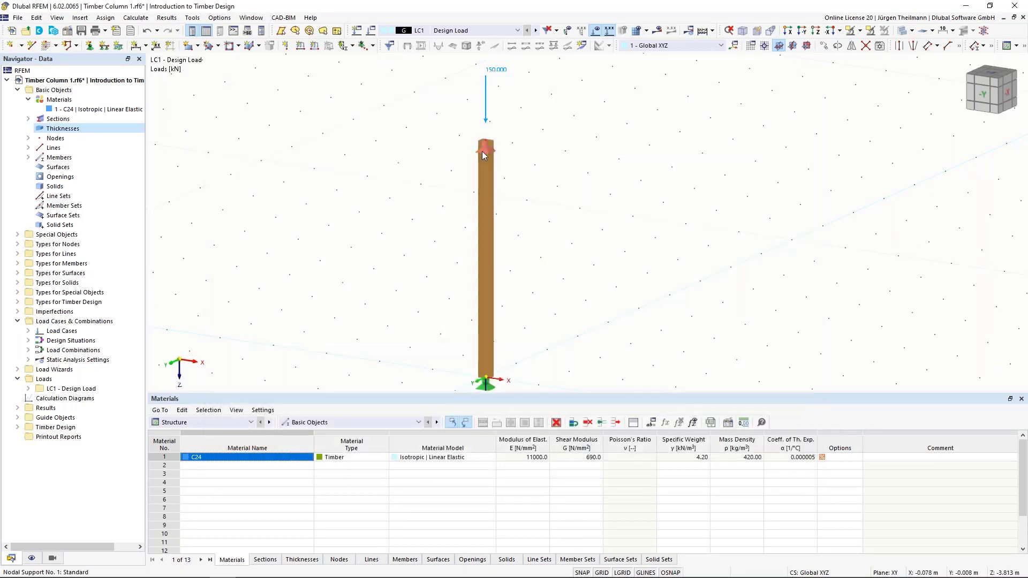
# - Change the nodal support of the column's top node to type 6, fixed in uX and φX
pyautogui.doubleClick(482, 151)
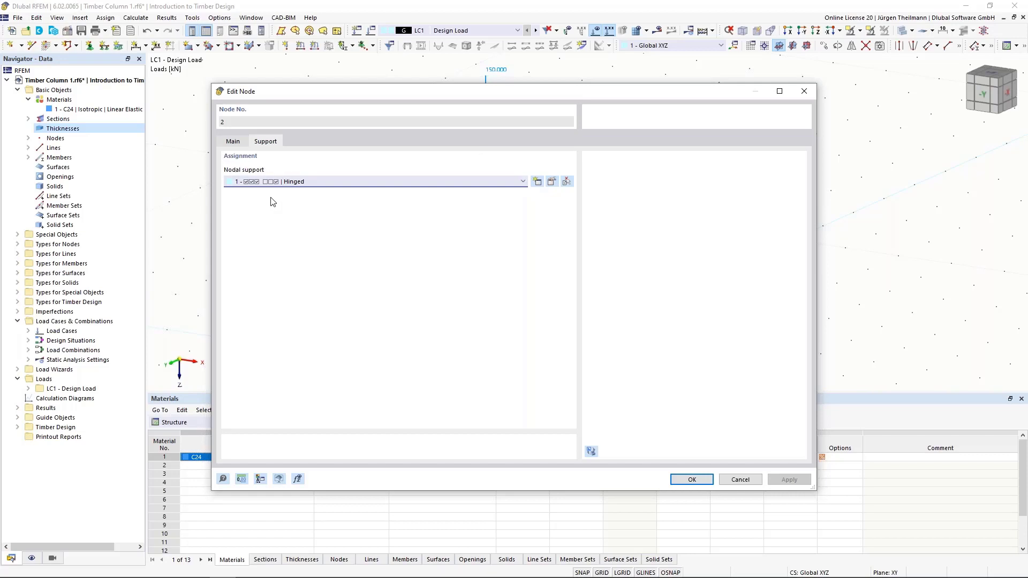
pyautogui.click(524, 182)
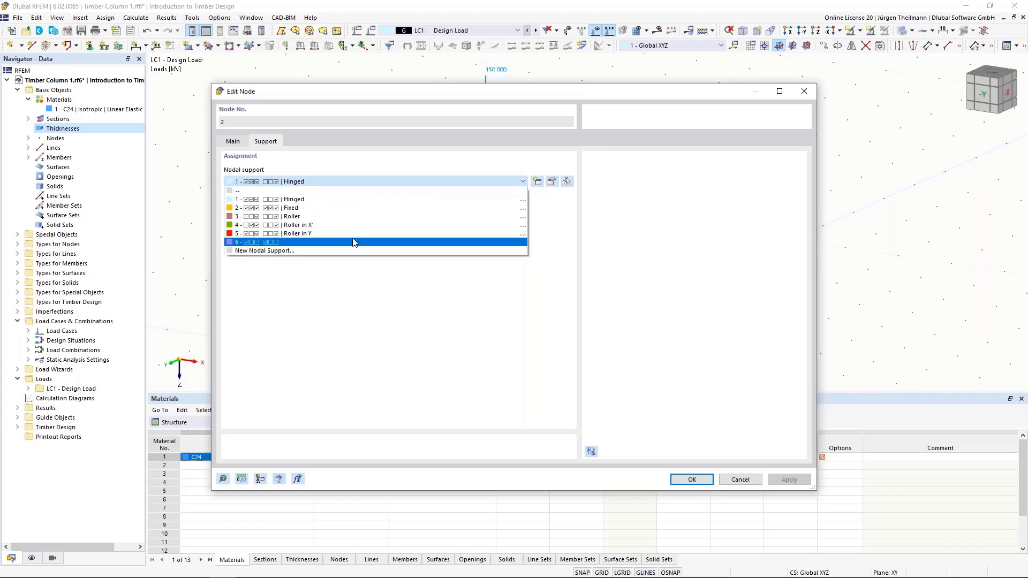
pyautogui.click(231, 244)
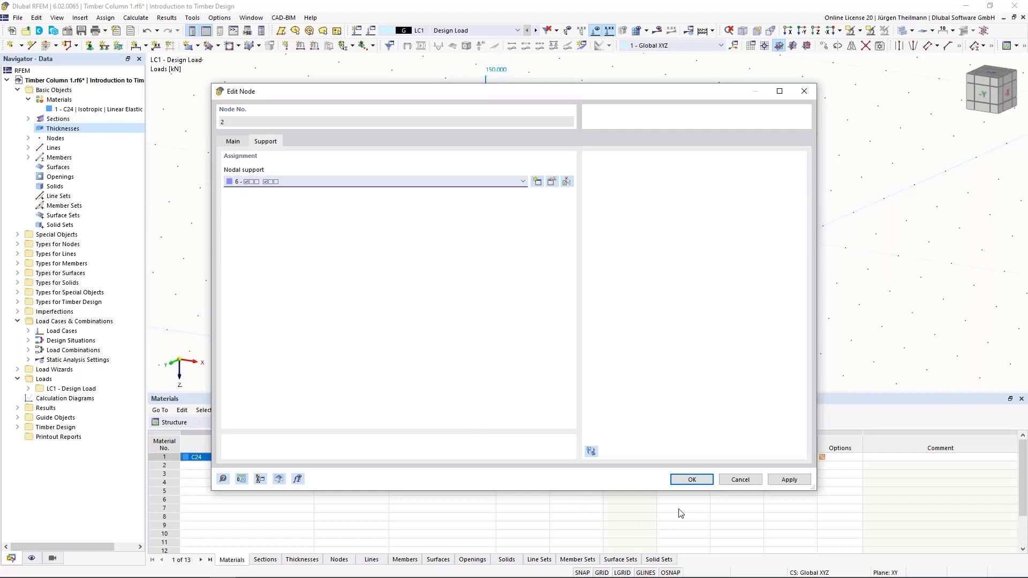
pyautogui.click(691, 479)
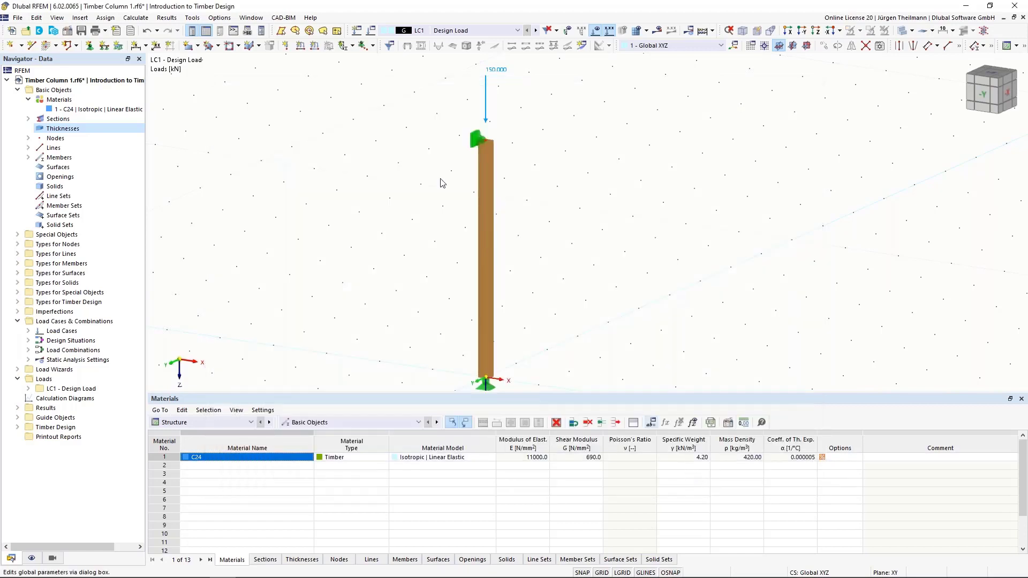
# - Examine the nodal support at the column's top up close, then the whole column
pyautogui.scroll(4, 479, 143)
pyautogui.scroll(3, 479, 143)
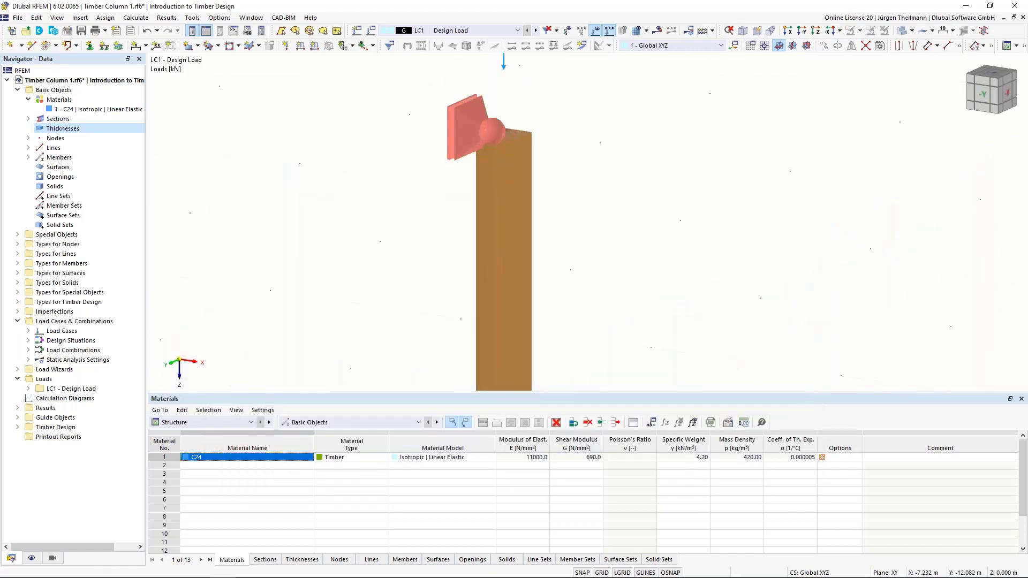
pyautogui.moveTo(474, 89); pyautogui.dragTo(470, 133, button='middle')
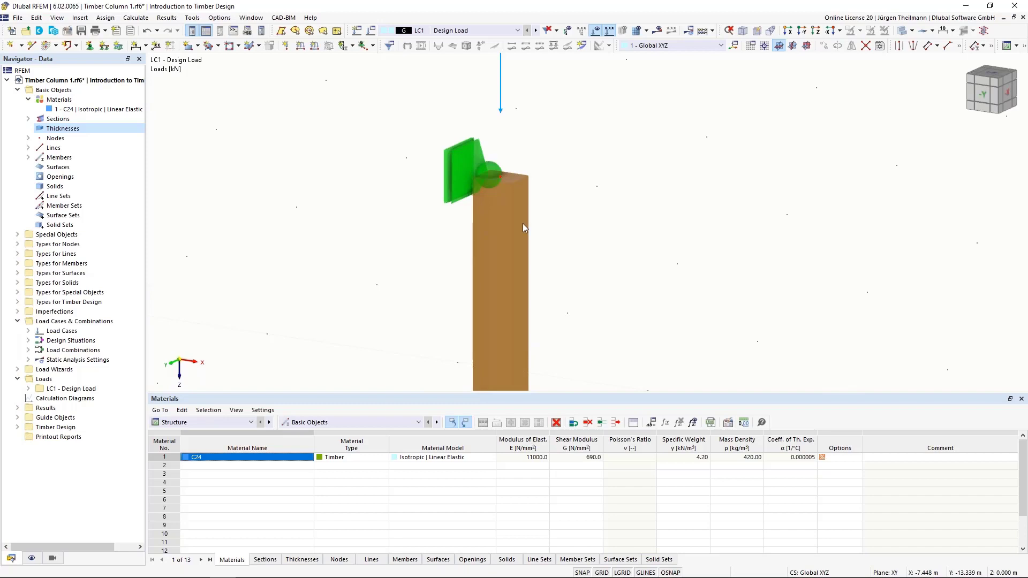
pyautogui.scroll(-5, 523, 223)
pyautogui.moveTo(573, 267); pyautogui.dragTo(546, 188, button='middle')
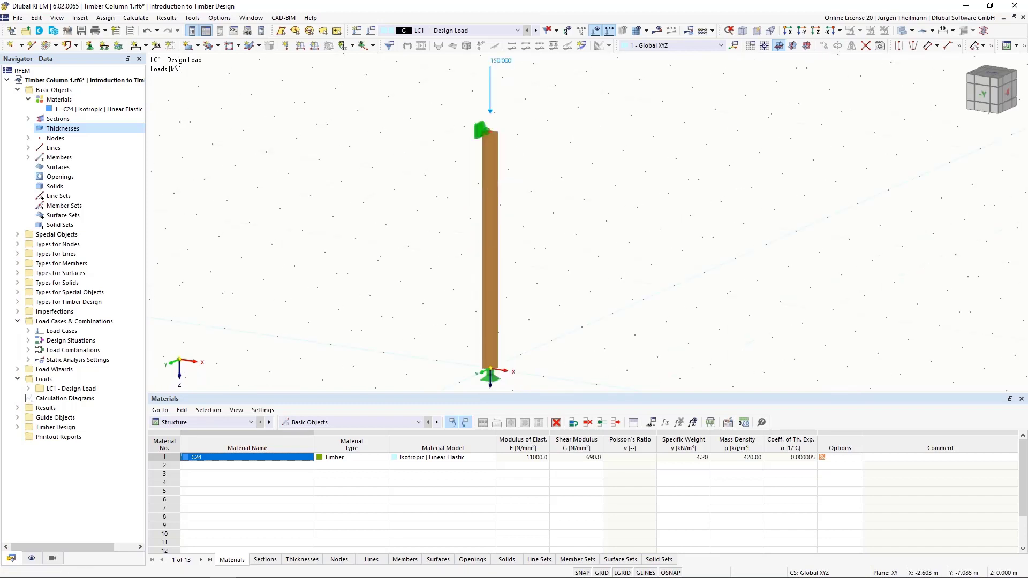
pyautogui.scroll(-3, 569, 250)
pyautogui.scroll(1, 568, 251)
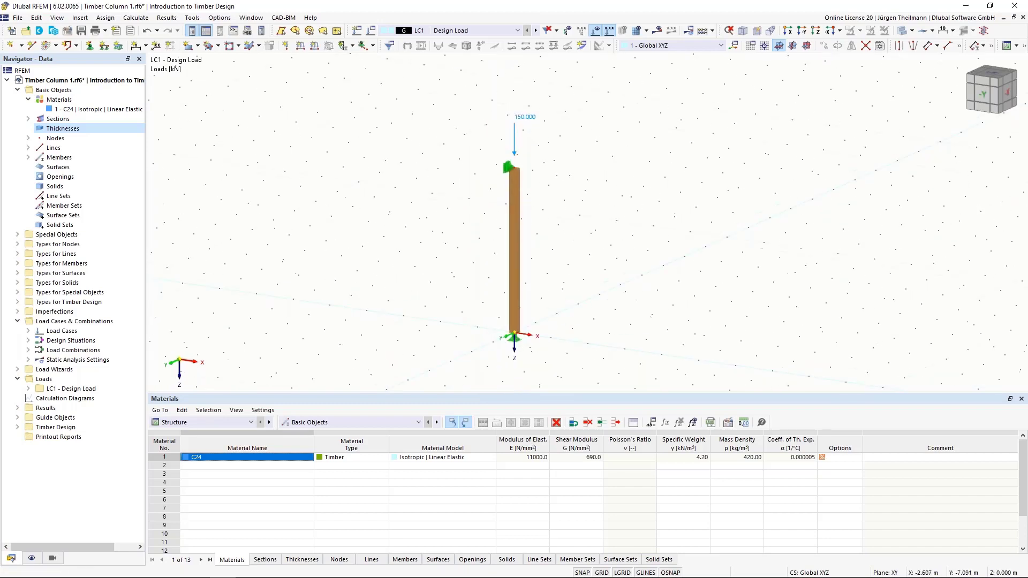
# - Review the base settings for load case classification and select Medium-term as the load duration of load case LC1
pyautogui.click(371, 32)
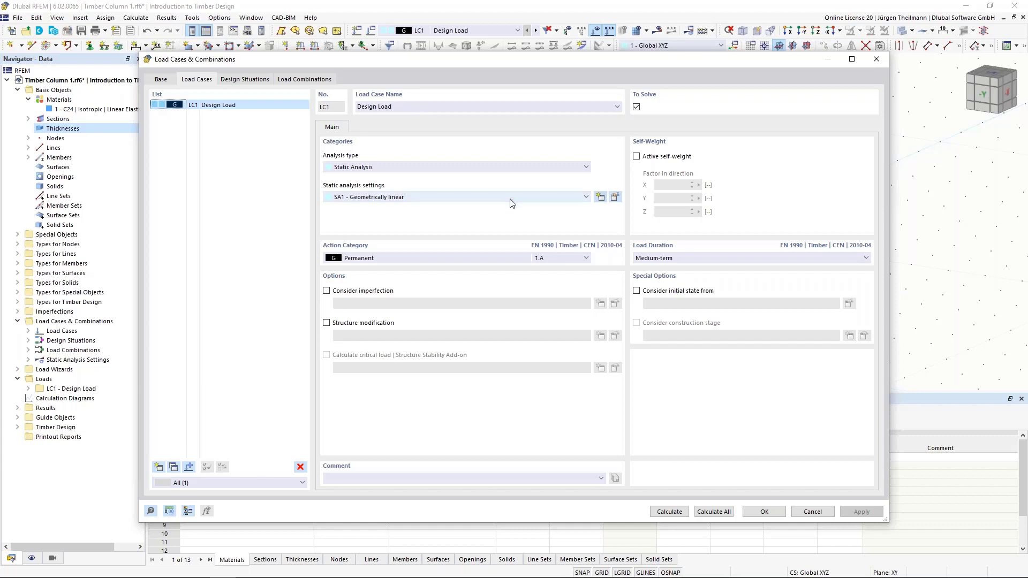
pyautogui.click(151, 81)
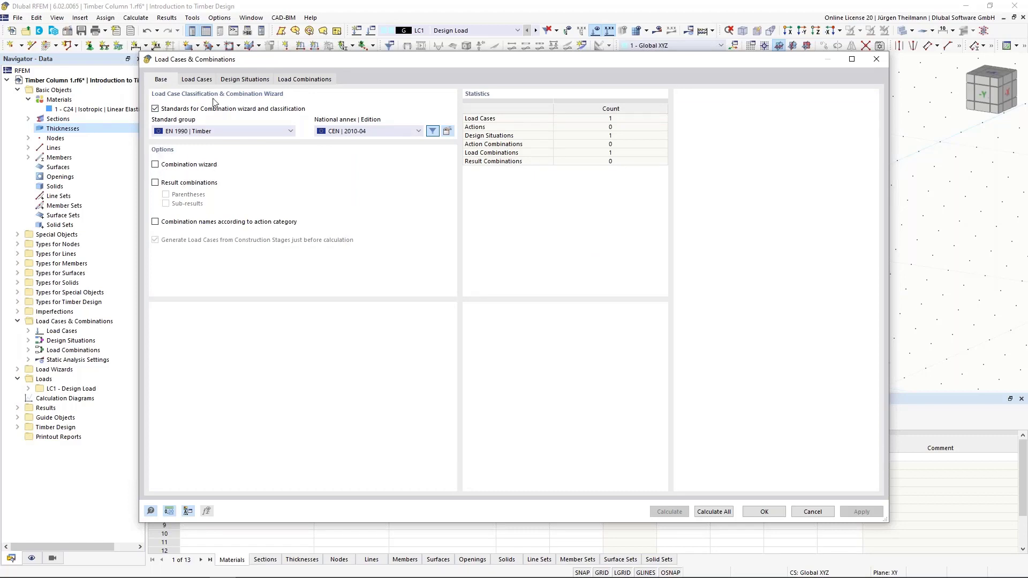
pyautogui.click(191, 80)
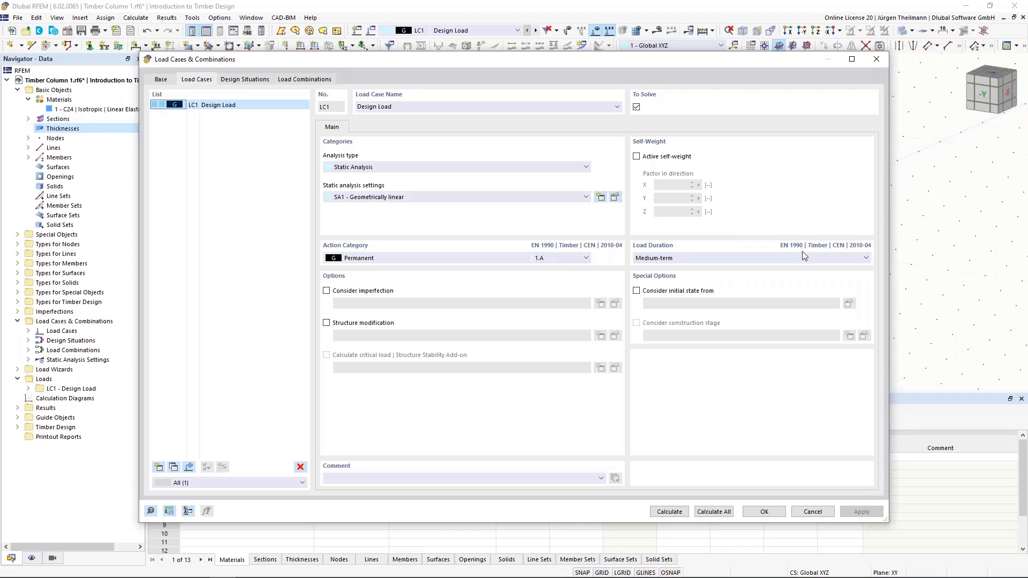
pyautogui.click(866, 257)
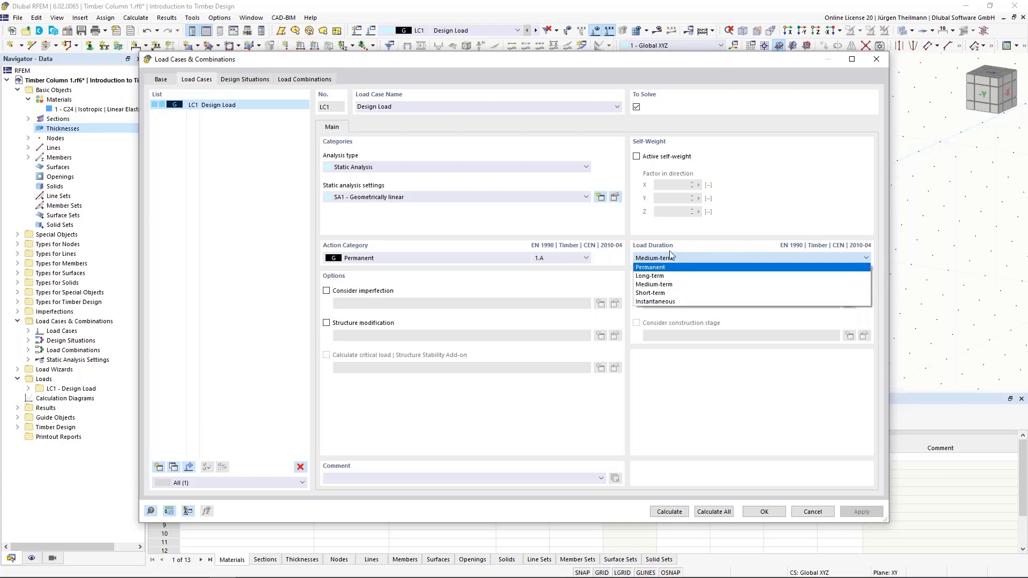
pyautogui.click(689, 288)
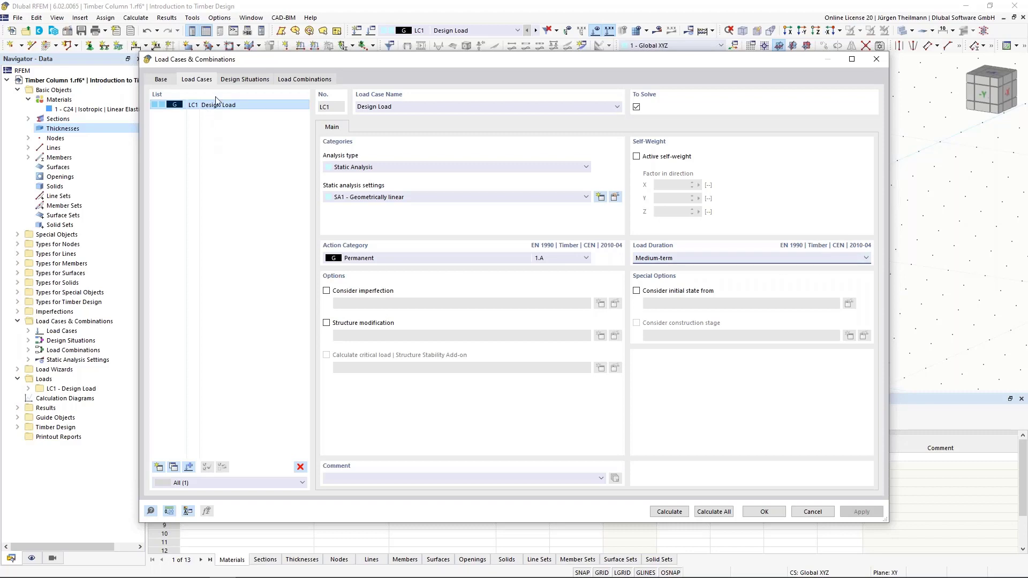
# - Review the ULS design situation DS1 and the load case assignment of load combination CO1
pyautogui.click(234, 80)
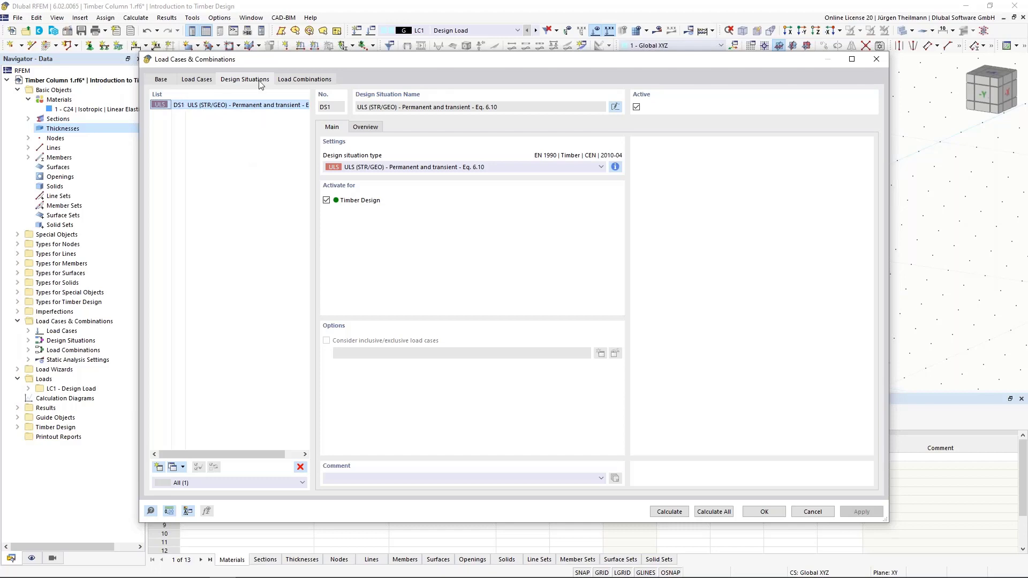
pyautogui.click(320, 80)
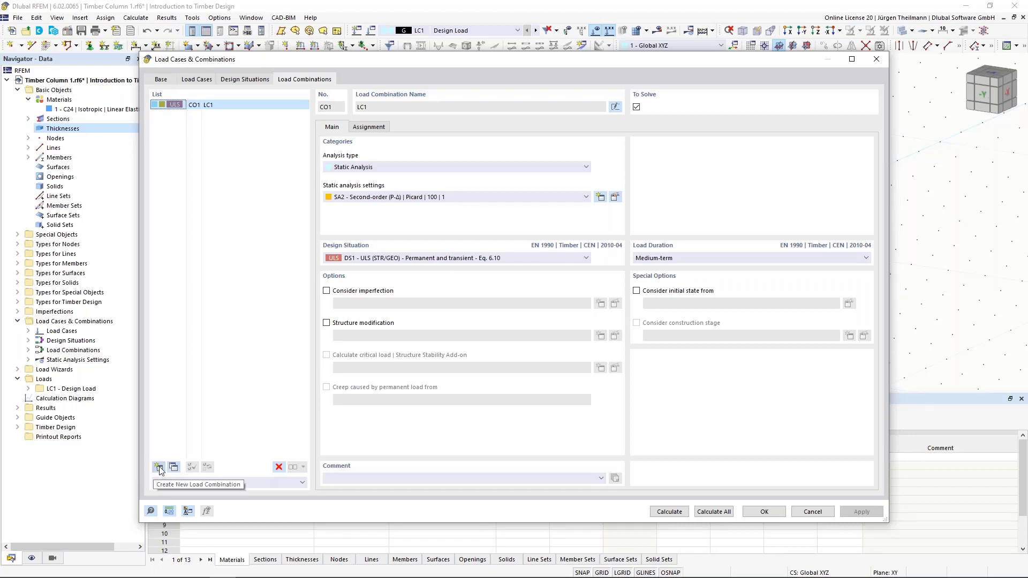
pyautogui.click(369, 127)
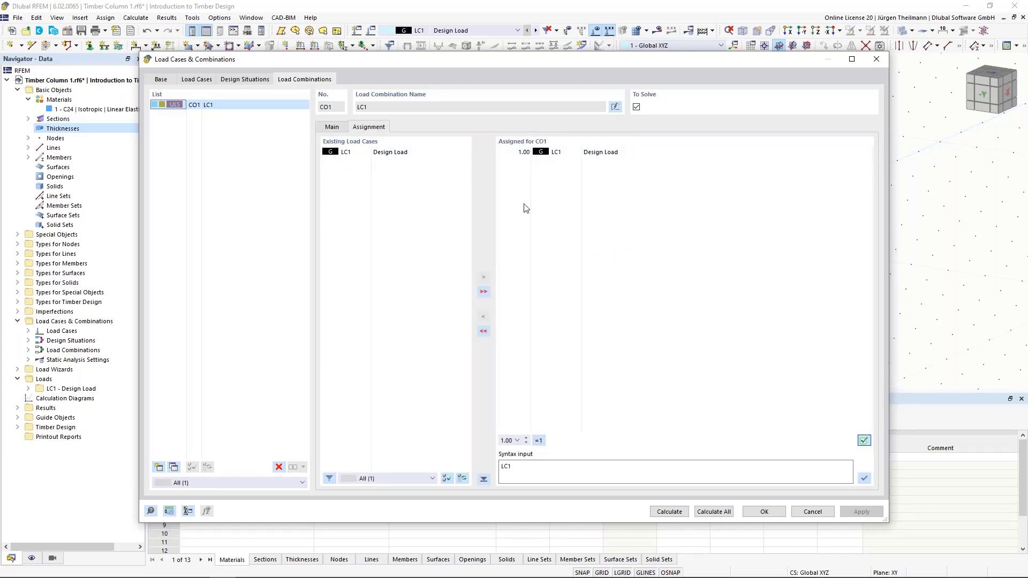
pyautogui.click(764, 511)
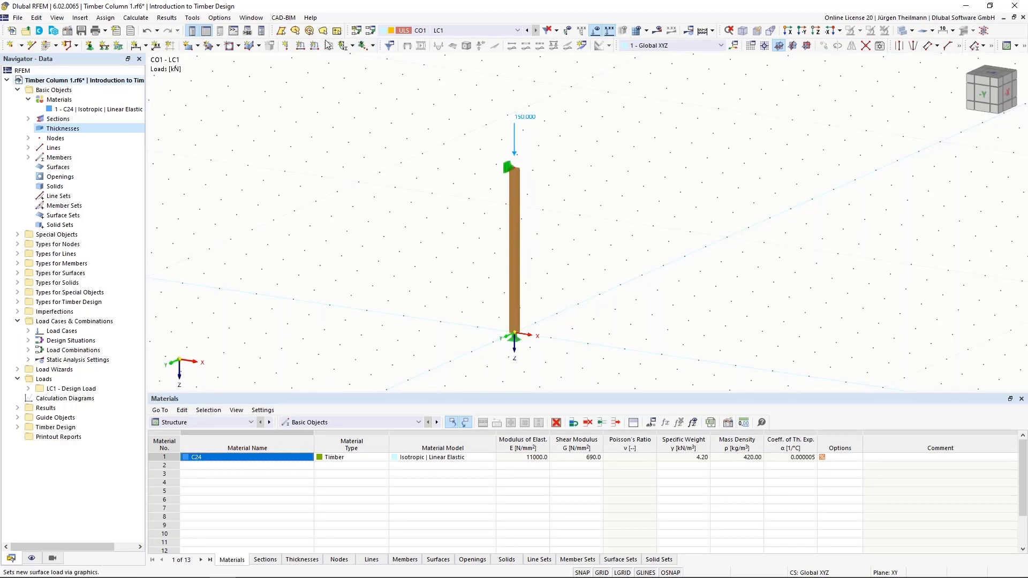
pyautogui.click(286, 46)
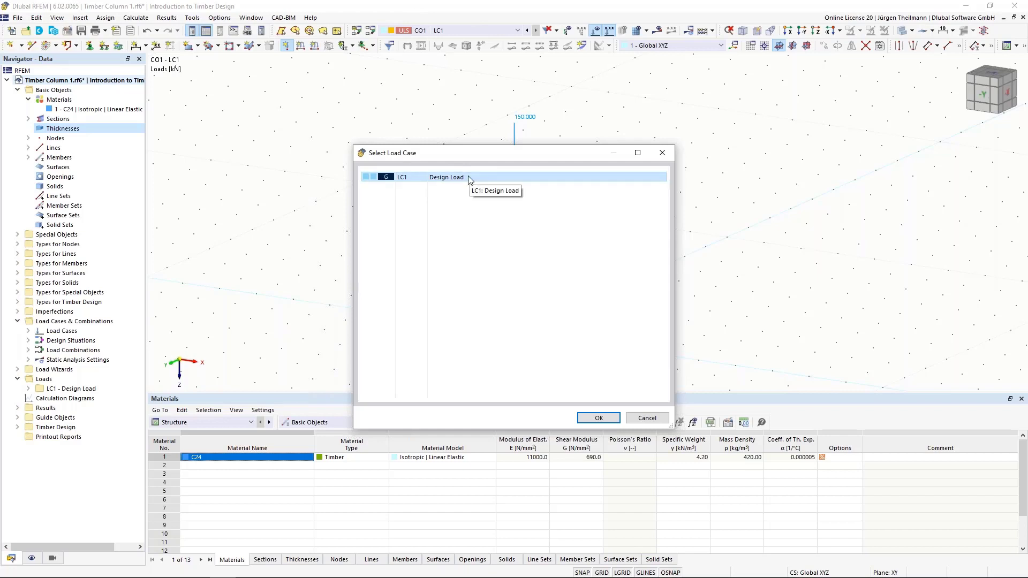
pyautogui.click(597, 419)
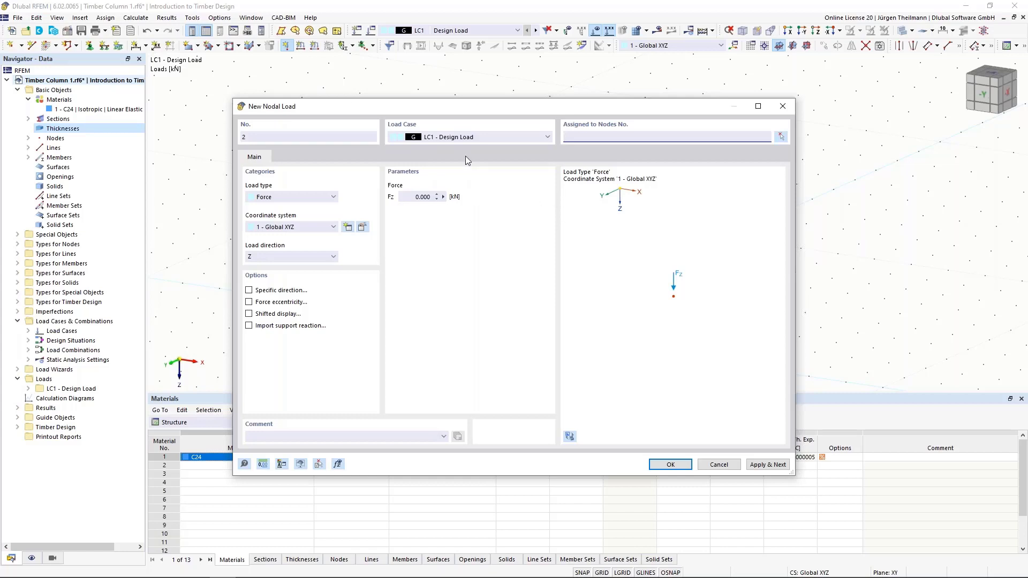
pyautogui.click(541, 139)
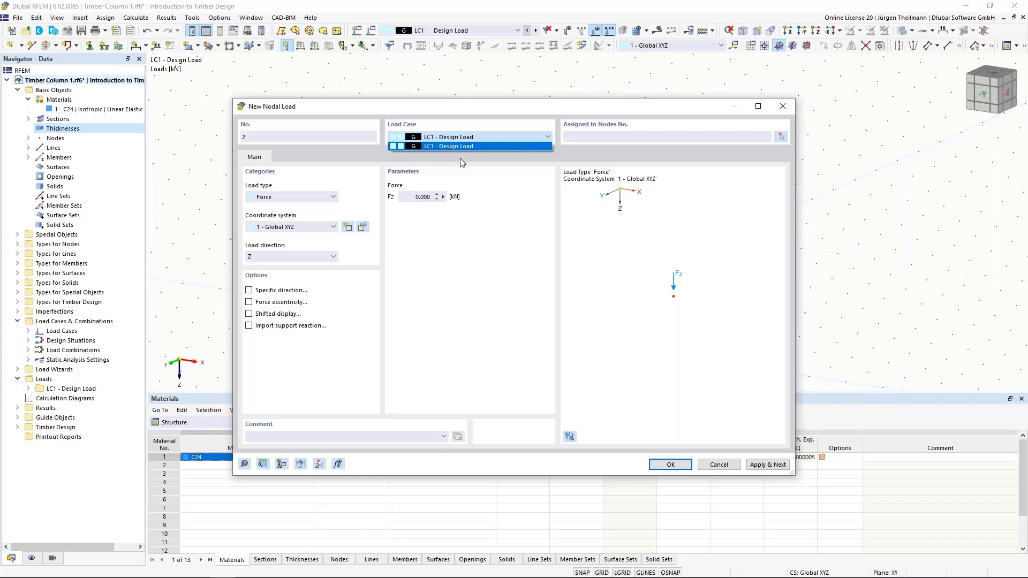
pyautogui.click(545, 140)
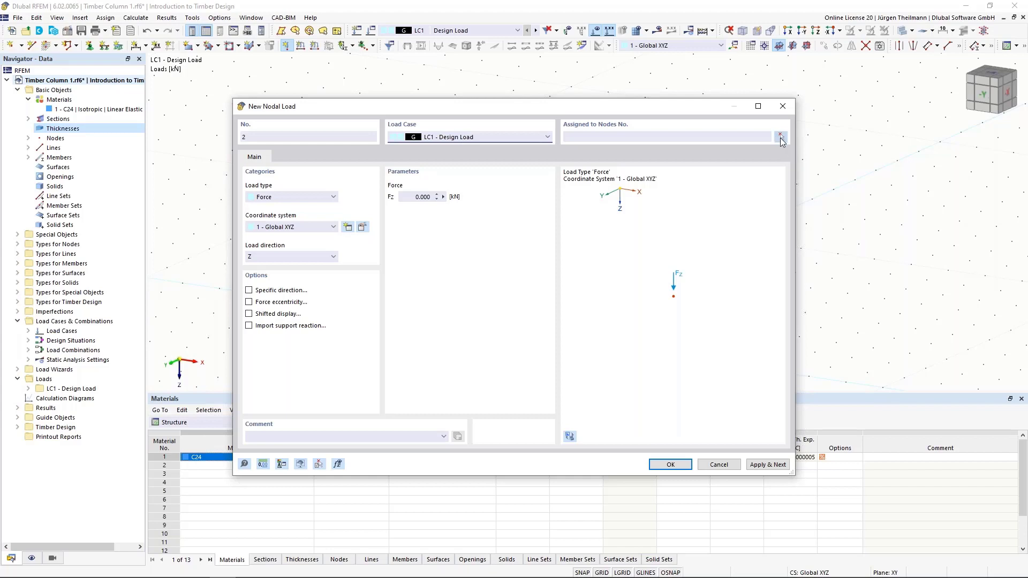
pyautogui.click(780, 137)
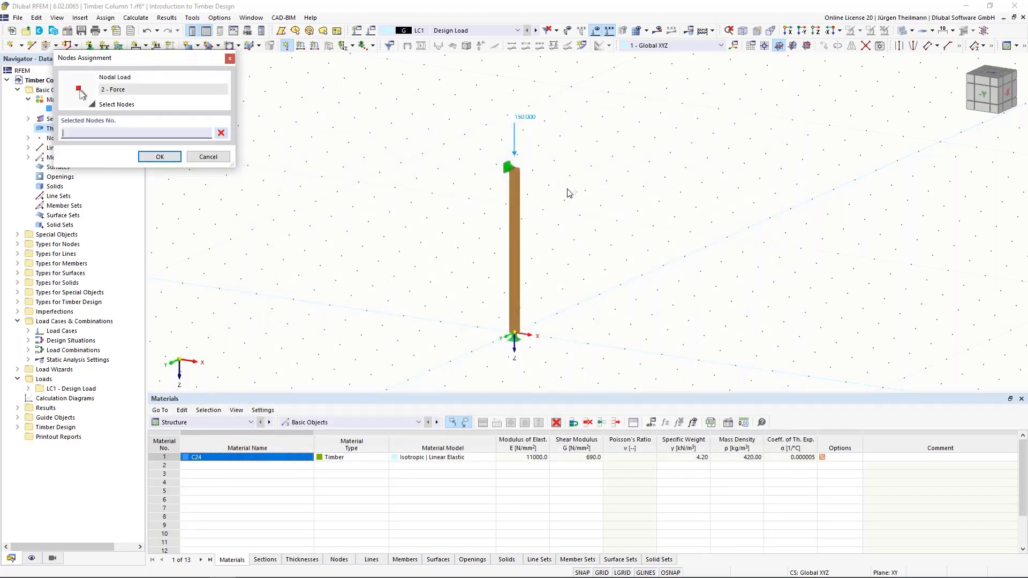
pyautogui.write('2')
pyautogui.click(160, 157)
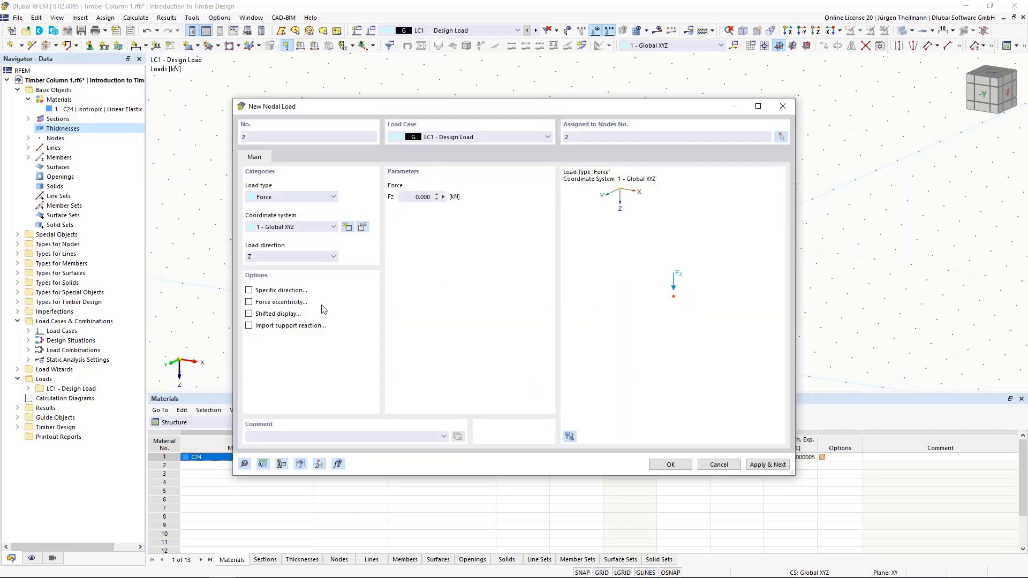
pyautogui.click(423, 196)
pyautogui.click(733, 468)
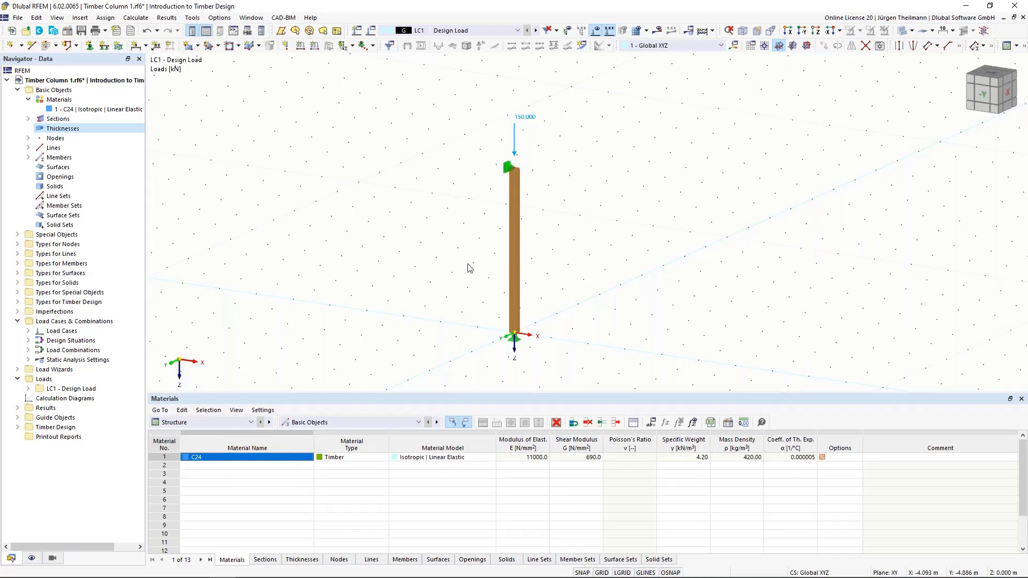
# - Open the nodal supports and effective length factors of the column's Standard effective lengths, with the model shown in the preview
pyautogui.moveTo(513, 265)
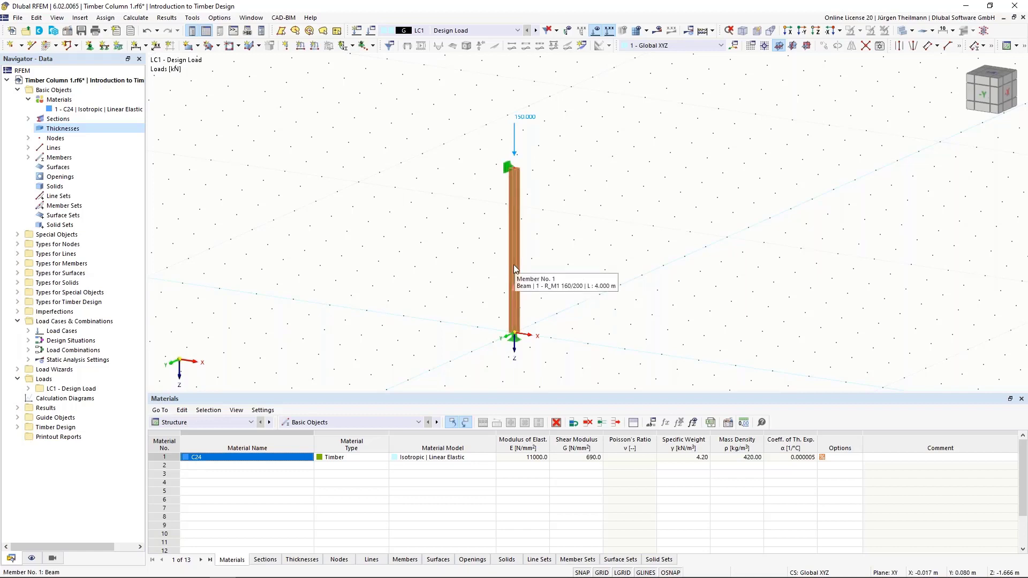
pyautogui.doubleClick(514, 267)
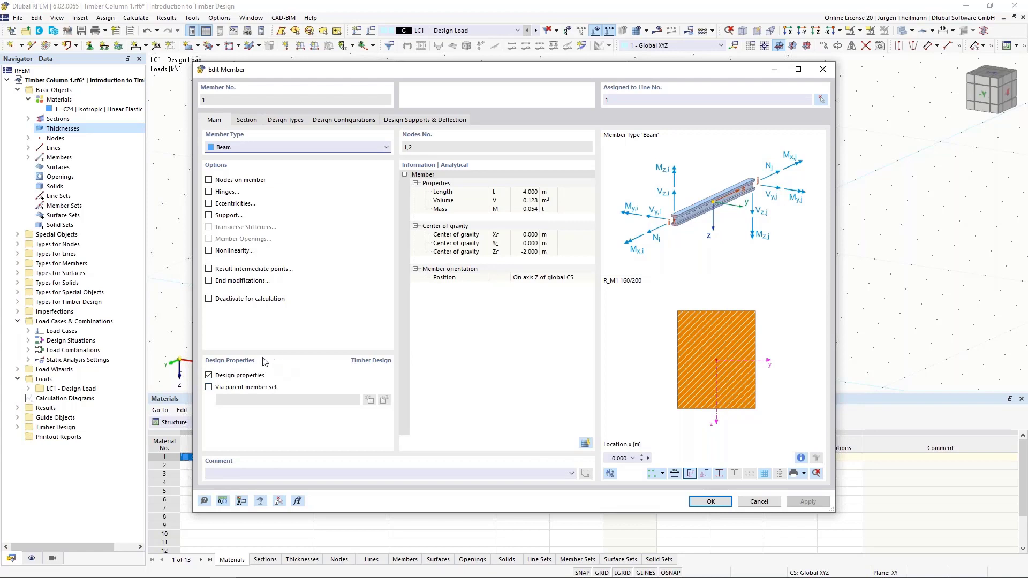
pyautogui.click(280, 121)
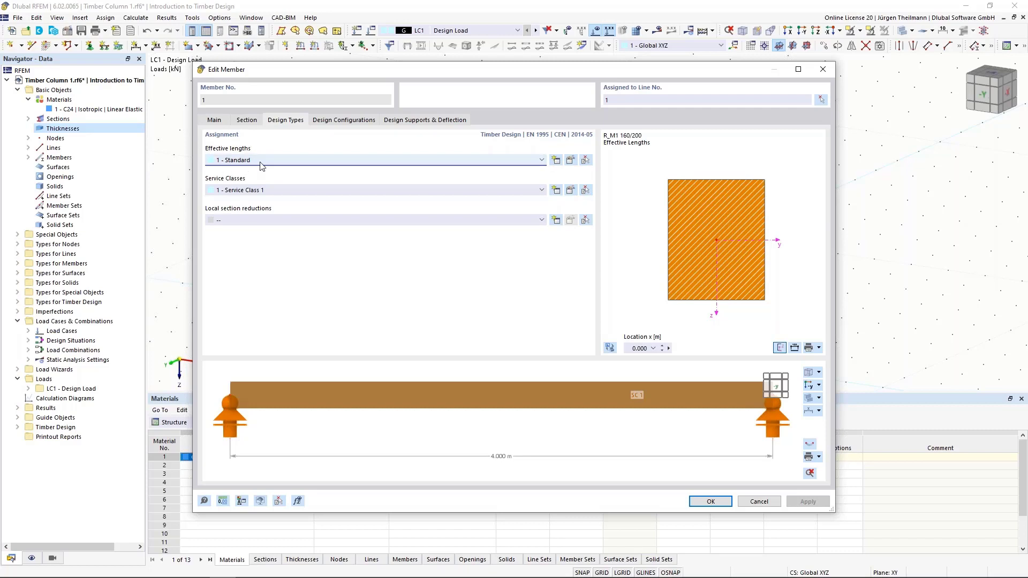
pyautogui.click(571, 161)
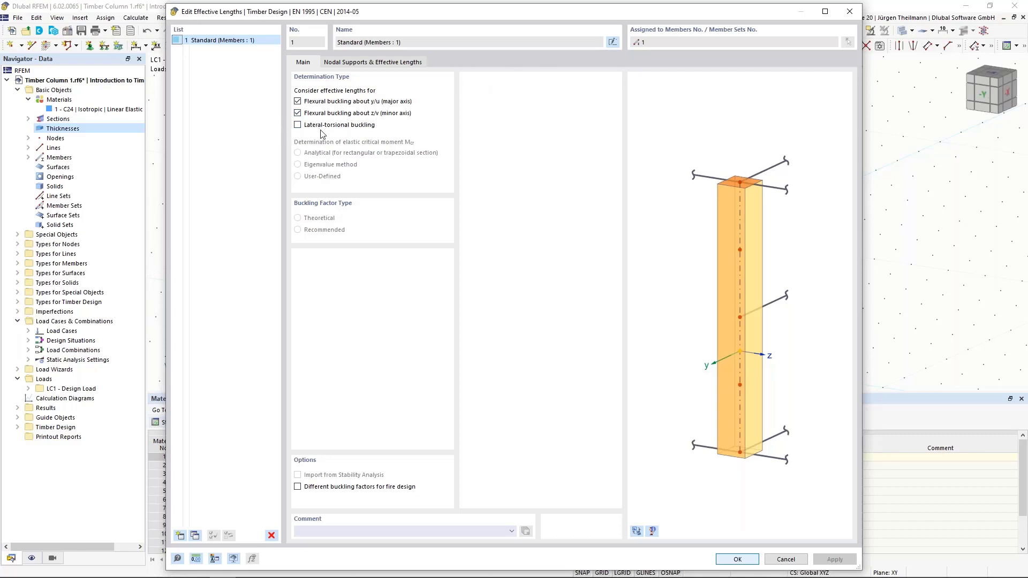
pyautogui.click(391, 64)
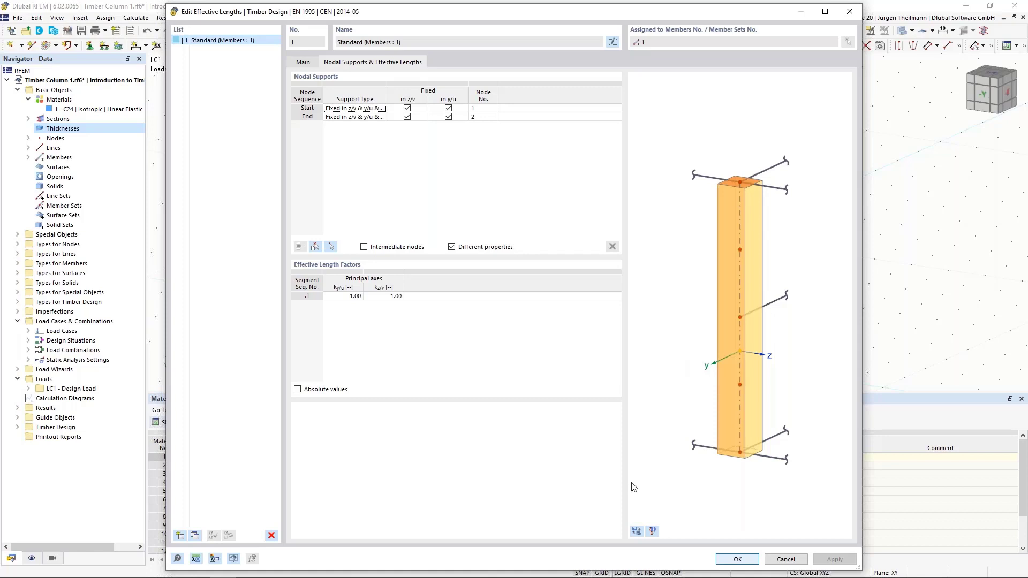
pyautogui.click(637, 531)
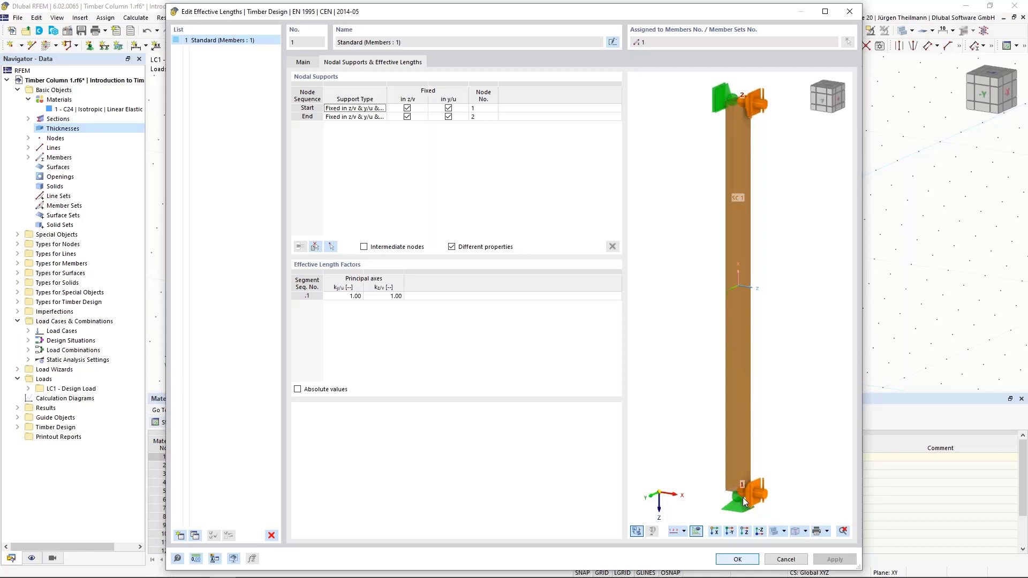
# - Remove the y/u fixity at end node 2 in the column's effective lengths, keeping it fixed in z/v
pyautogui.click(512, 110)
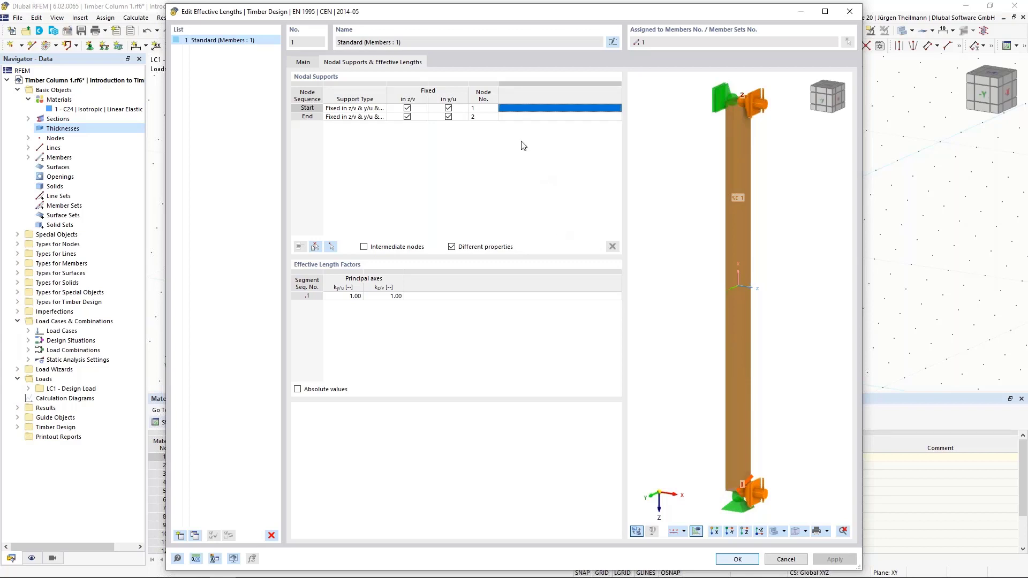
pyautogui.click(520, 118)
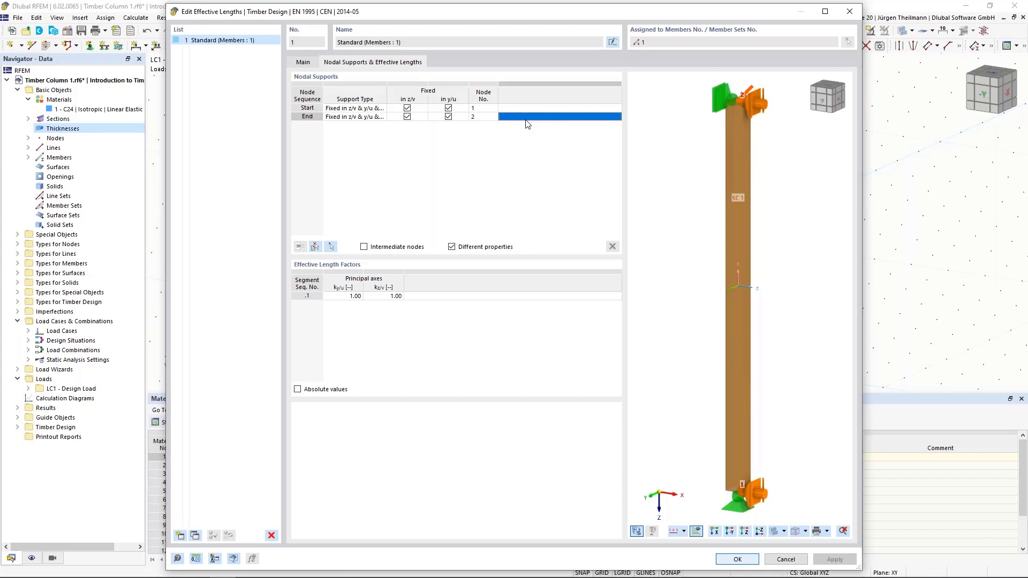
pyautogui.click(449, 117)
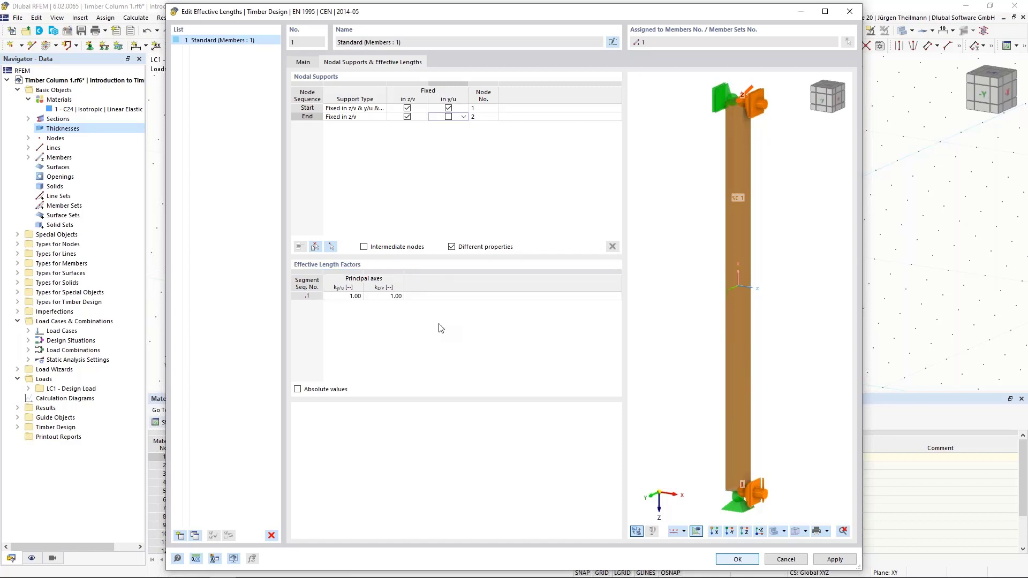
pyautogui.click(737, 559)
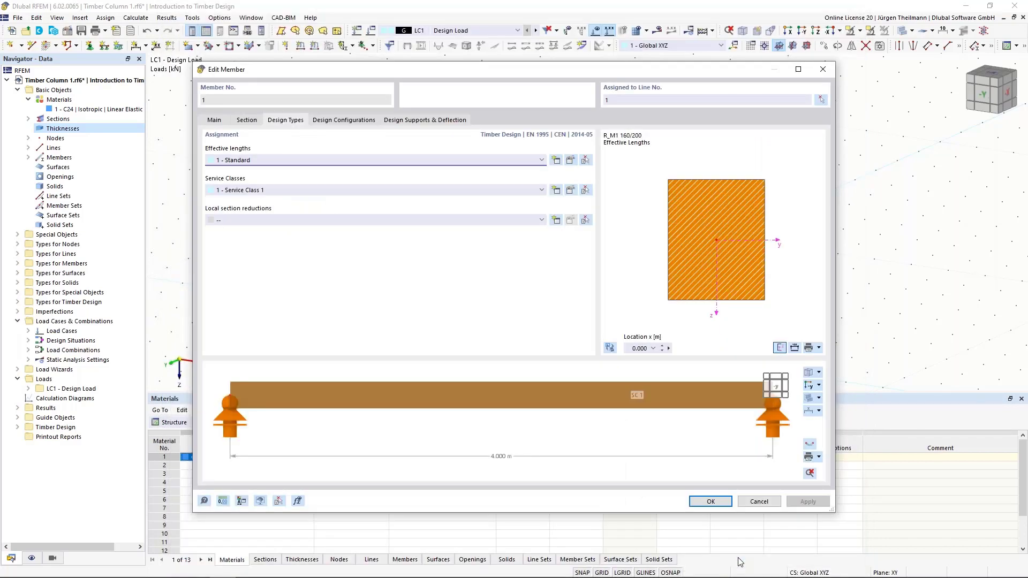
pyautogui.click(713, 502)
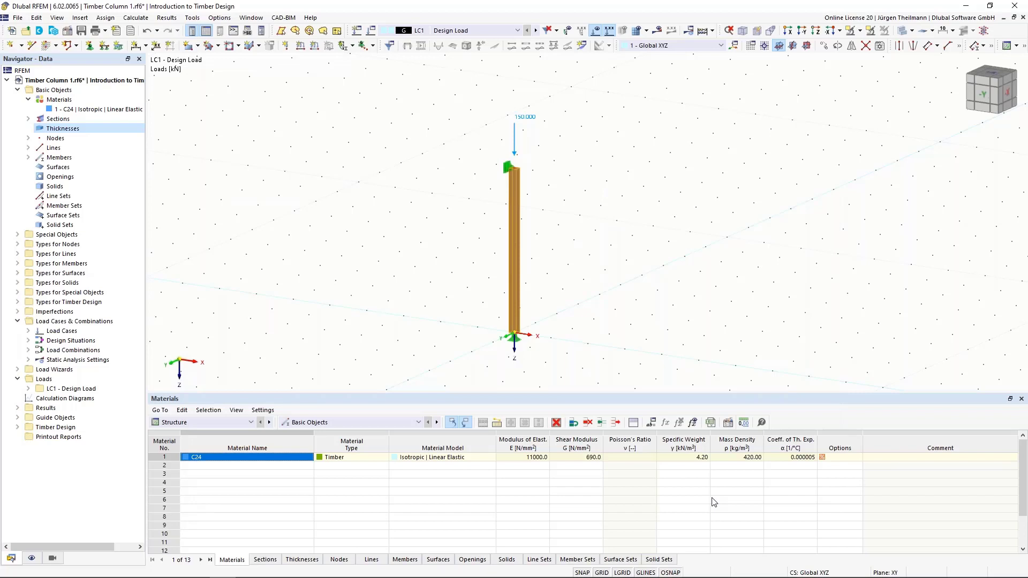
# - Select 1 - Dry as the service class in the column's Service Class 1 definition and accept the member settings
pyautogui.doubleClick(518, 298)
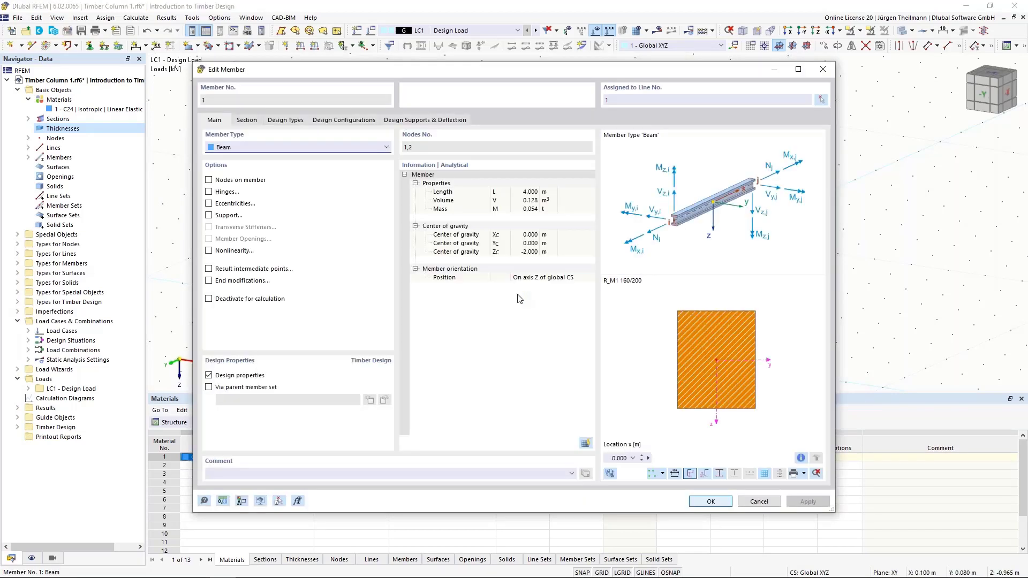
pyautogui.click(287, 120)
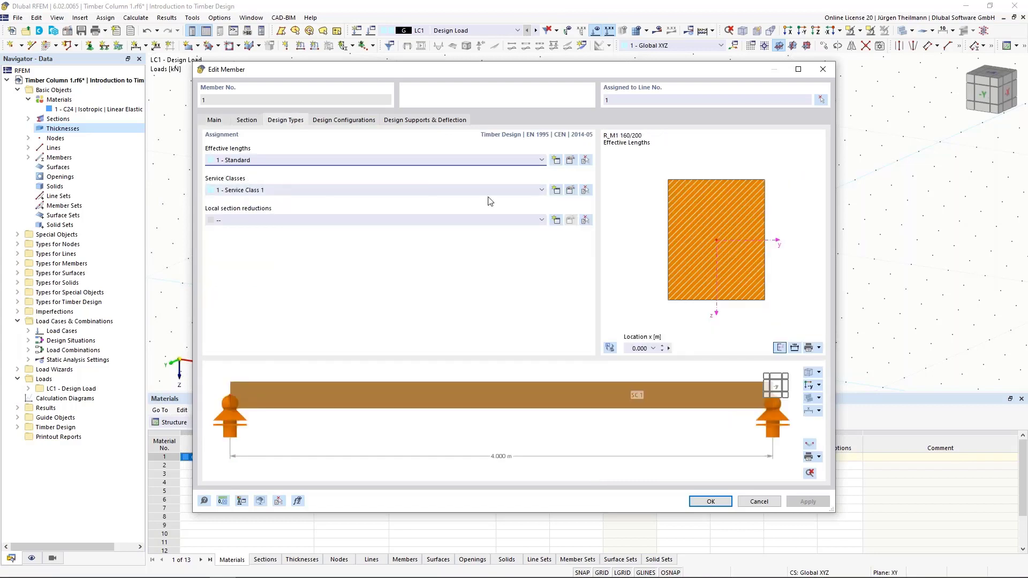
pyautogui.click(571, 191)
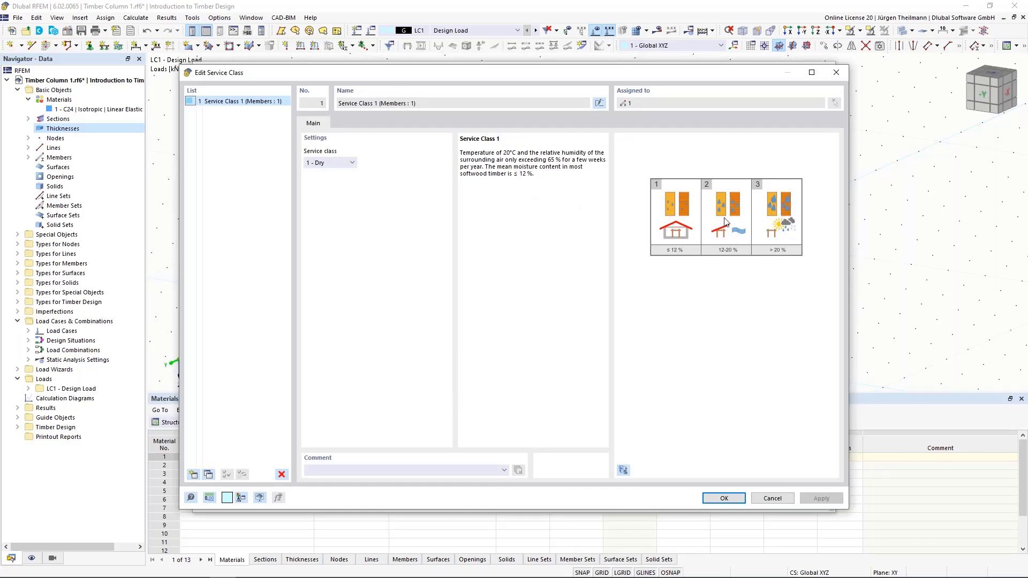
pyautogui.click(346, 163)
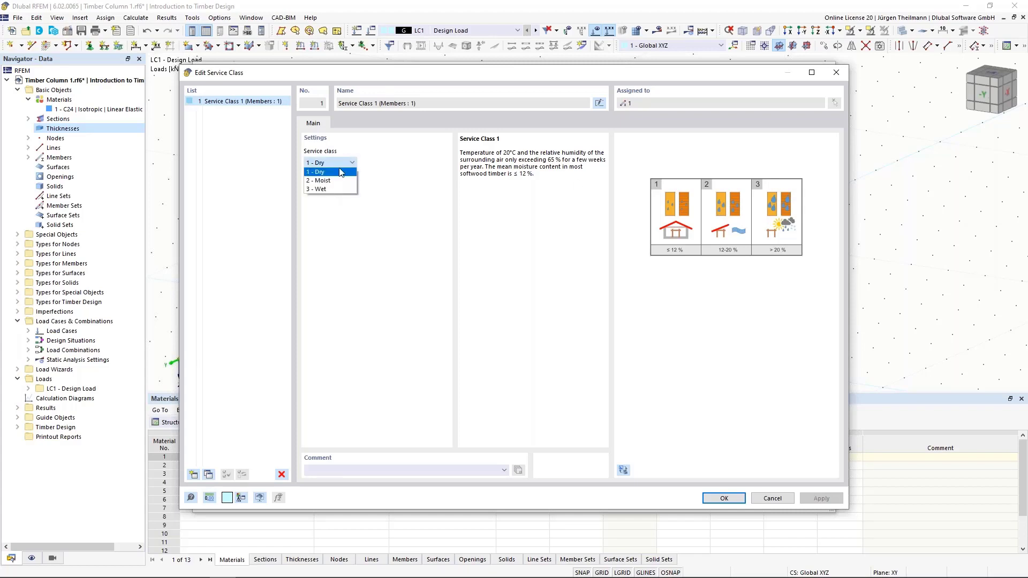
pyautogui.click(342, 172)
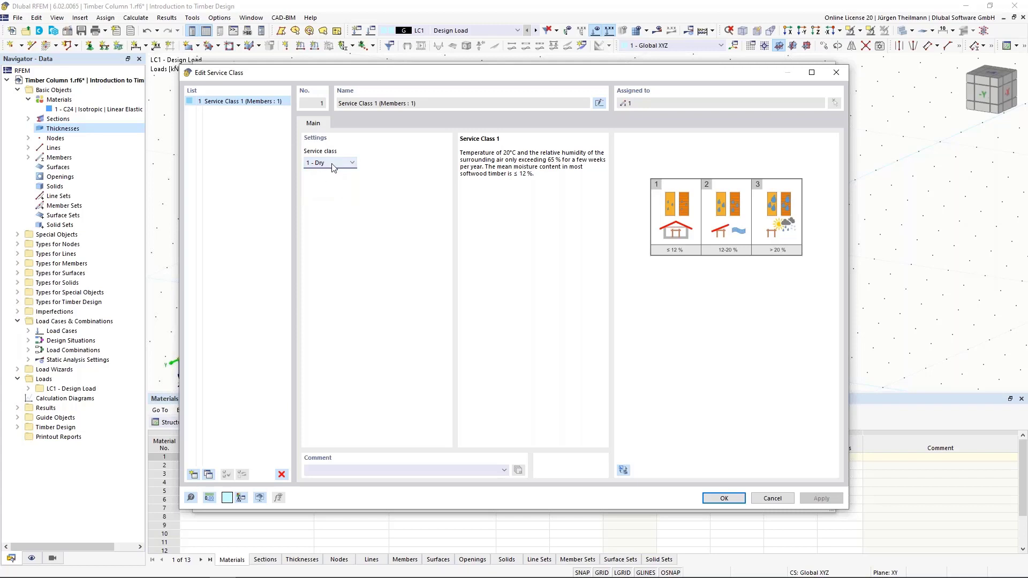
pyautogui.click(725, 499)
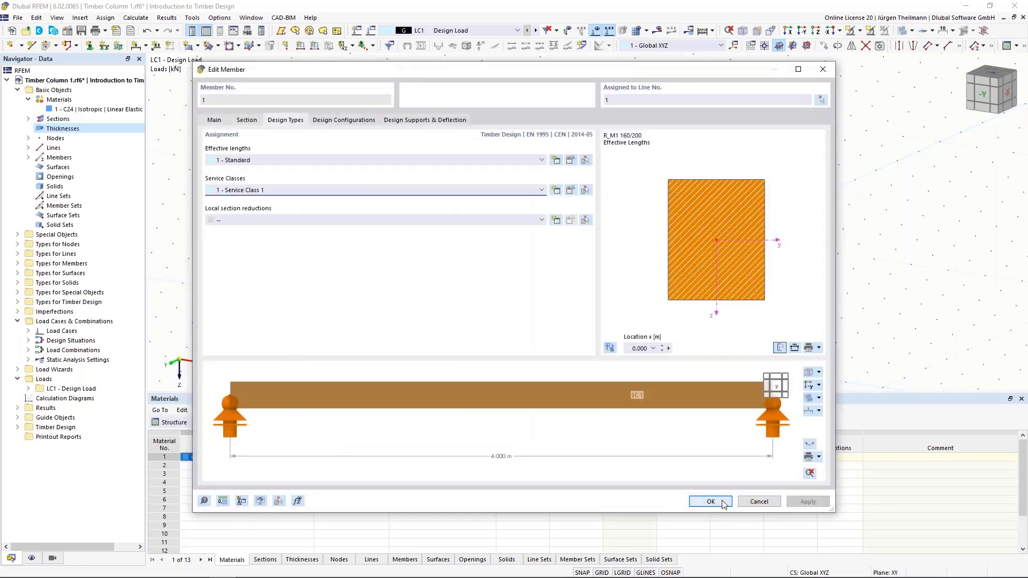
pyautogui.click(710, 502)
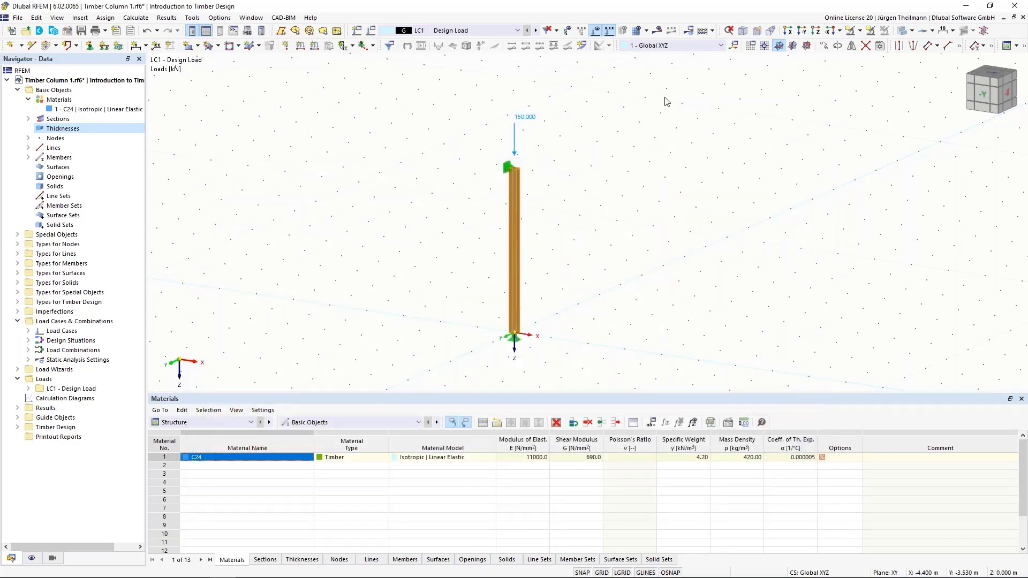
# - Run the Timber Design calculation and locate the listed static analysis error for load combination CO1 on the column
pyautogui.click(713, 33)
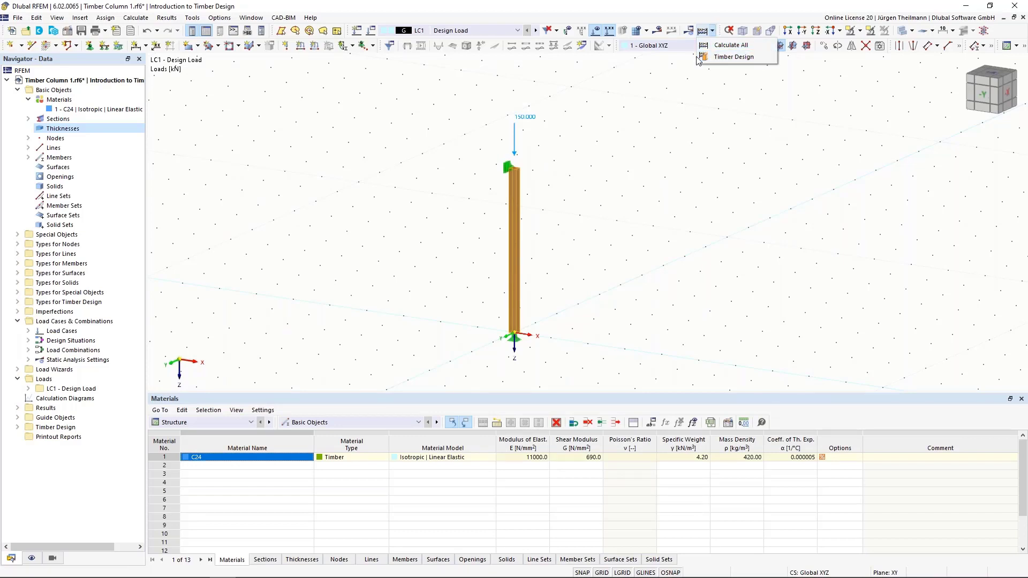
pyautogui.click(733, 57)
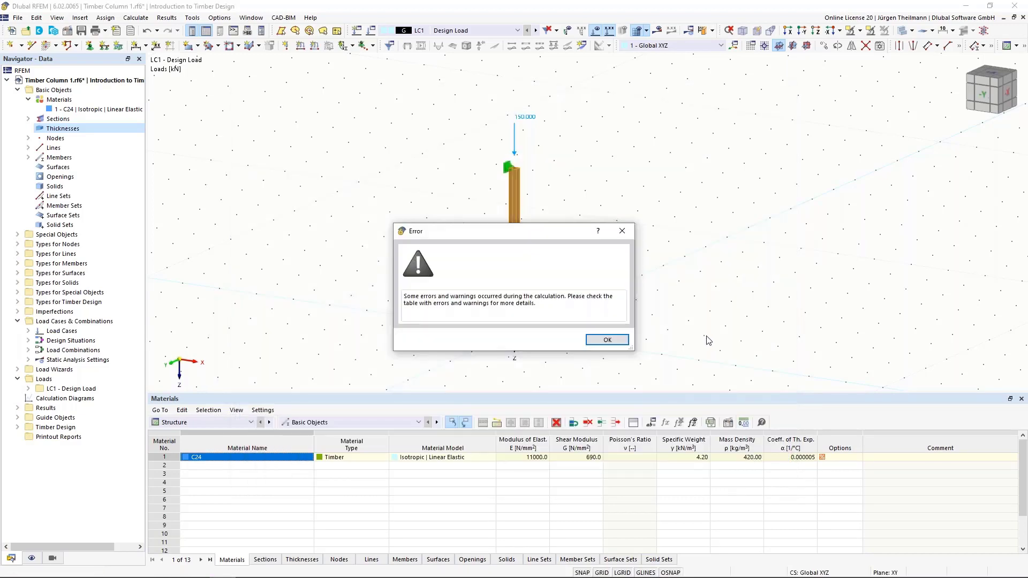
pyautogui.click(596, 342)
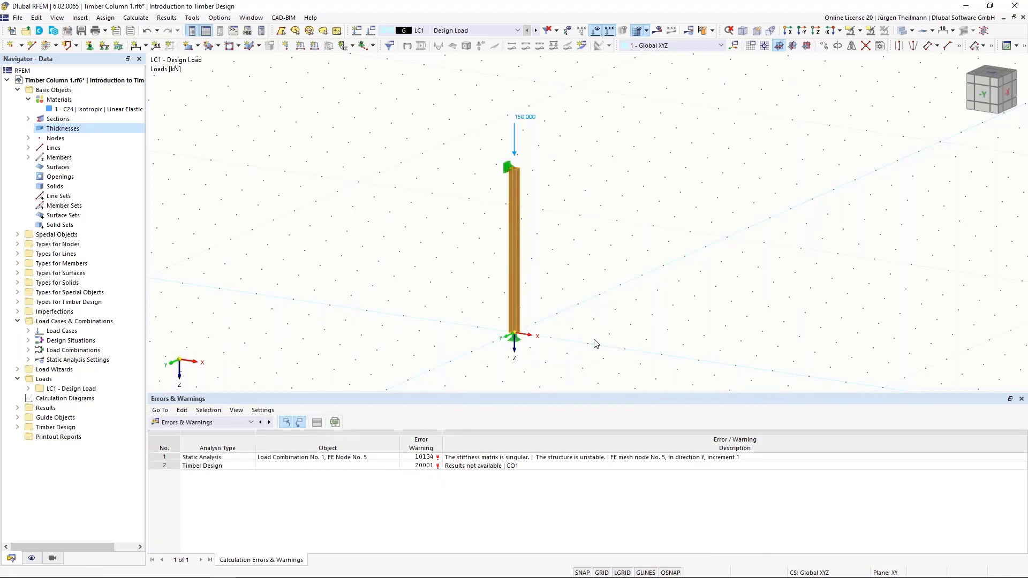
pyautogui.click(623, 462)
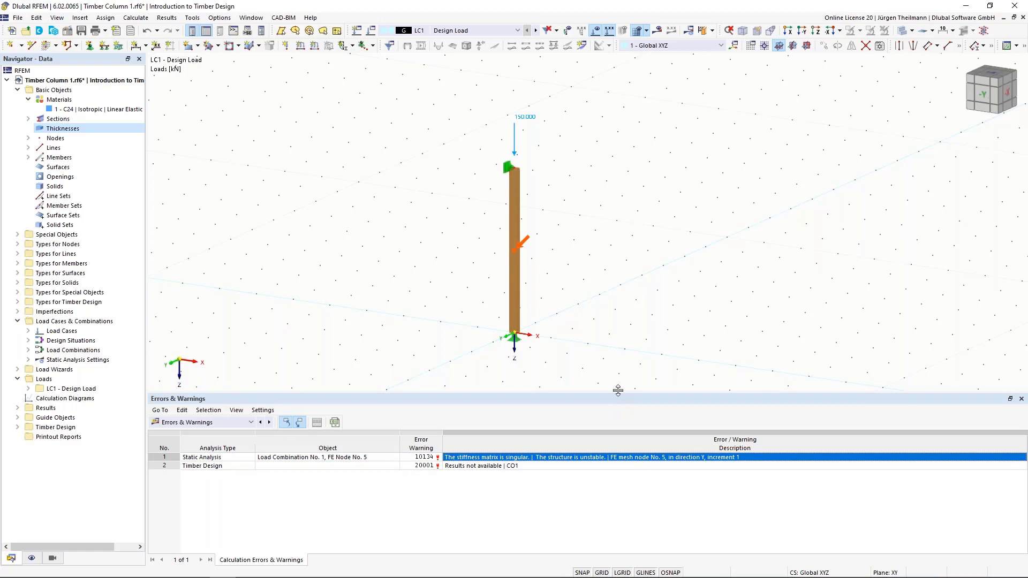
pyautogui.moveTo(616, 393); pyautogui.dragTo(619, 363)
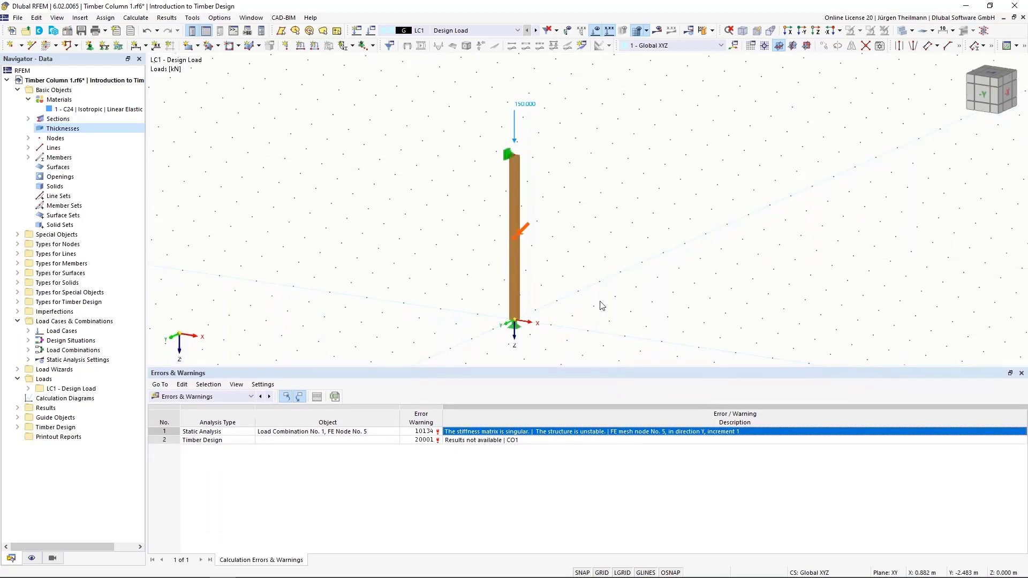
pyautogui.moveTo(602, 306); pyautogui.dragTo(602, 270, button='middle')
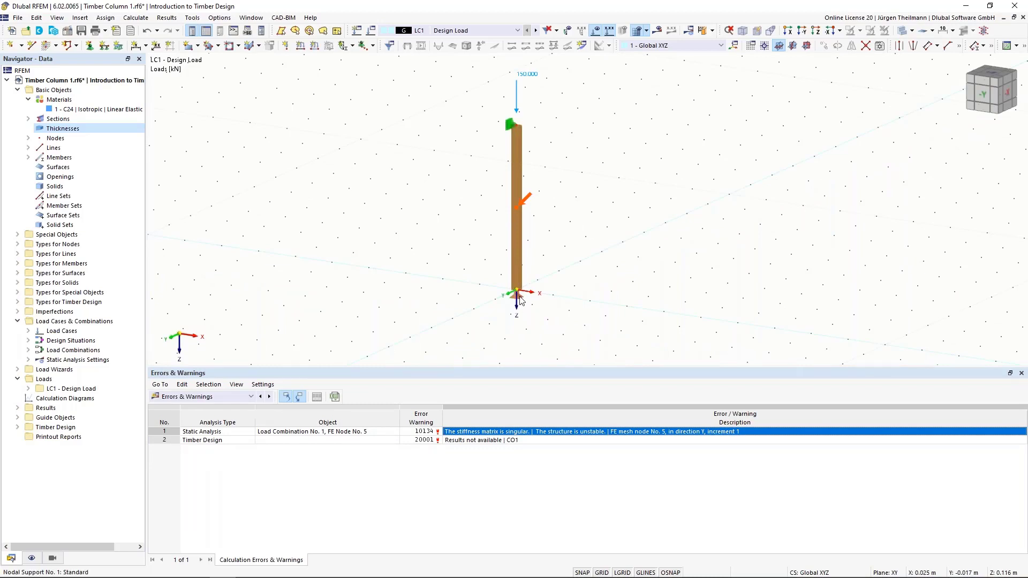
# - Fix the rotation φX in the Hinged nodal support at the column base, node 1
pyautogui.moveTo(520, 299)
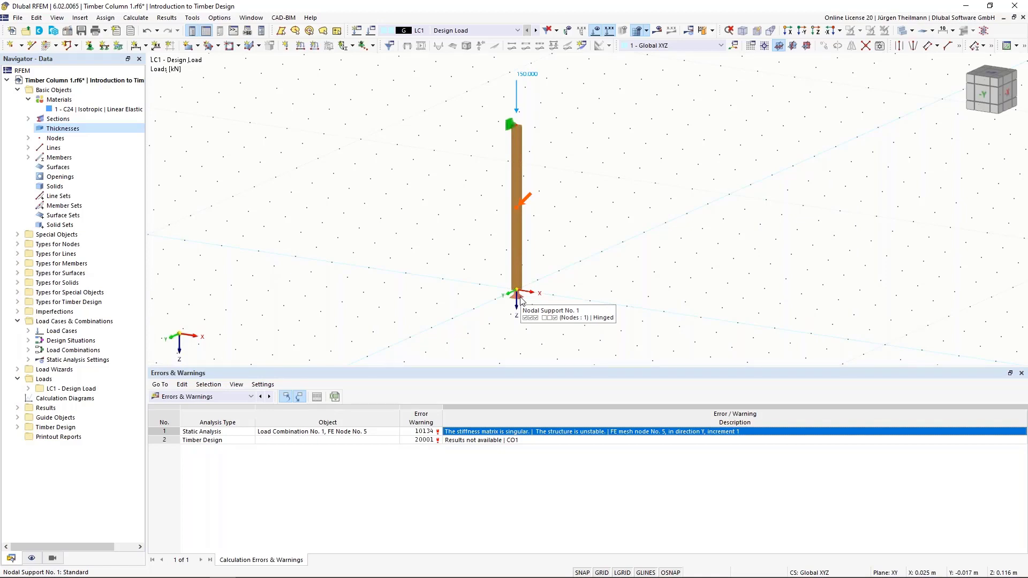
pyautogui.scroll(1, 531, 307)
pyautogui.moveTo(583, 245); pyautogui.dragTo(582, 258, button='middle')
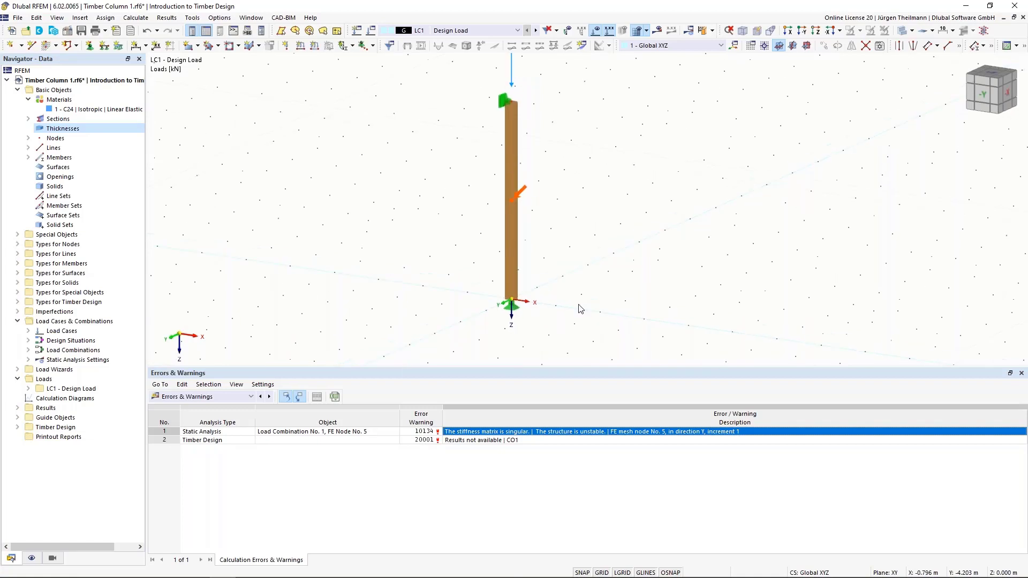
pyautogui.doubleClick(515, 310)
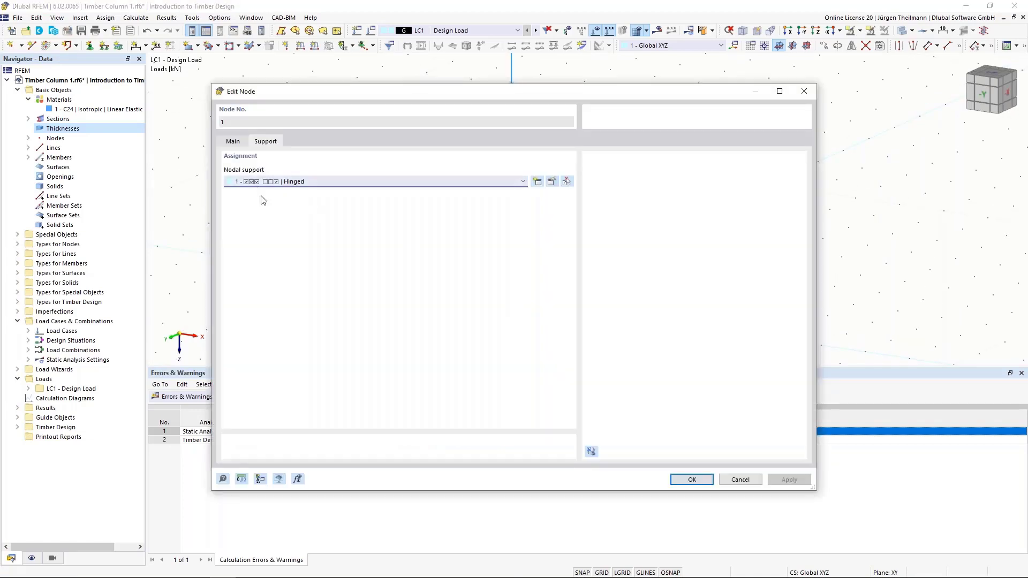
pyautogui.moveTo(447, 92); pyautogui.dragTo(442, 223)
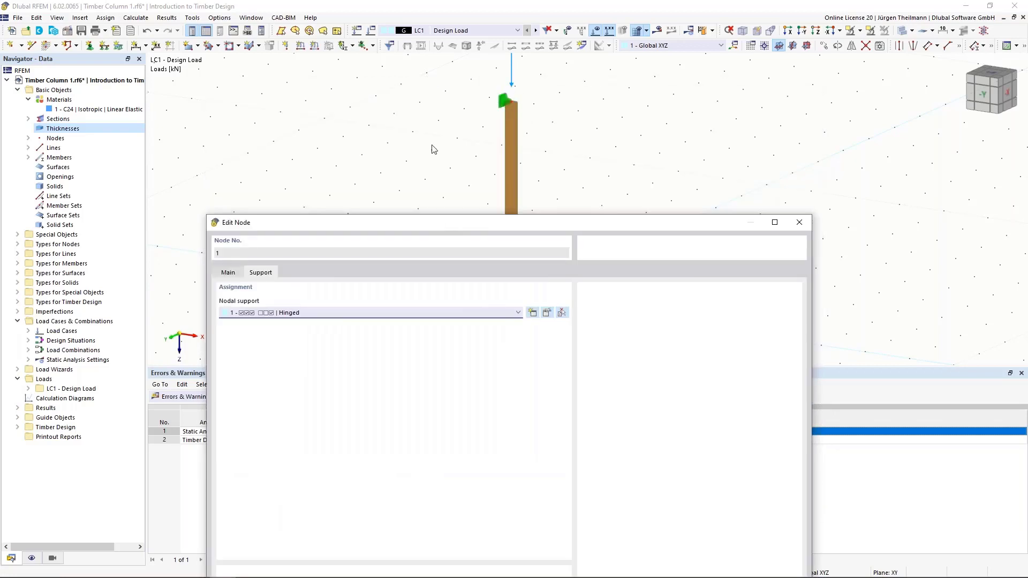
pyautogui.moveTo(578, 230); pyautogui.dragTo(573, 100)
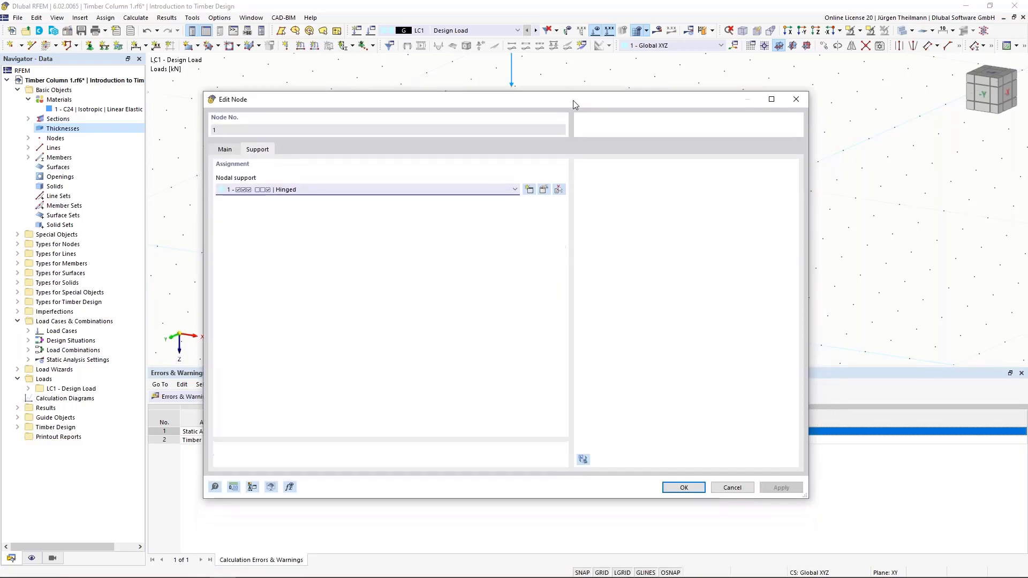
pyautogui.click(544, 184)
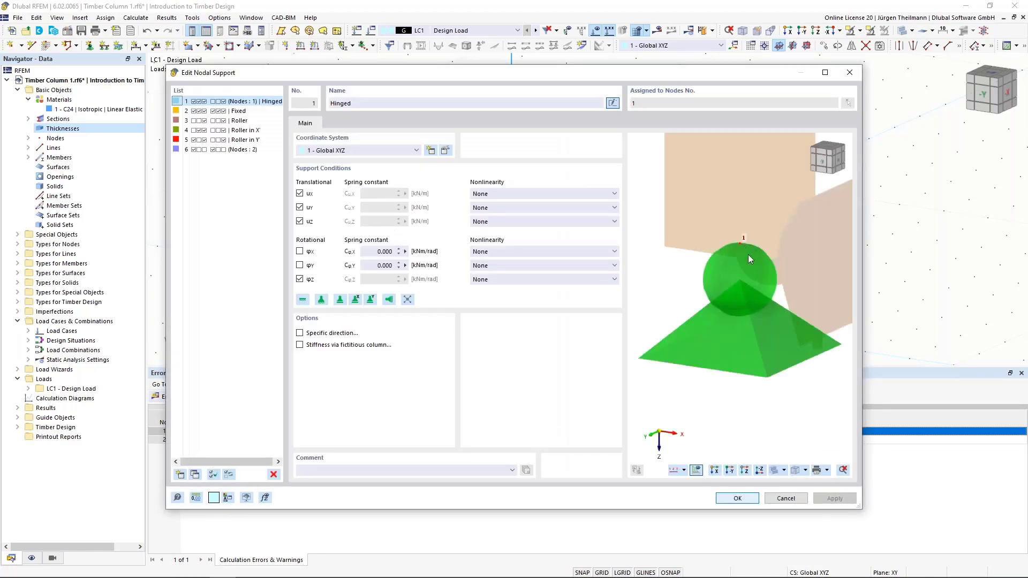
pyautogui.click(300, 252)
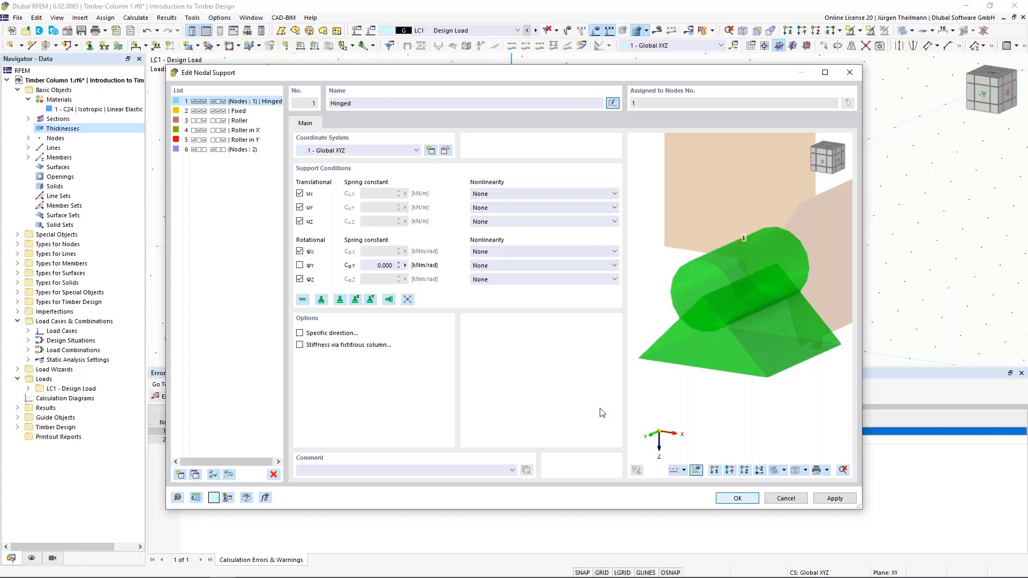
pyautogui.click(734, 499)
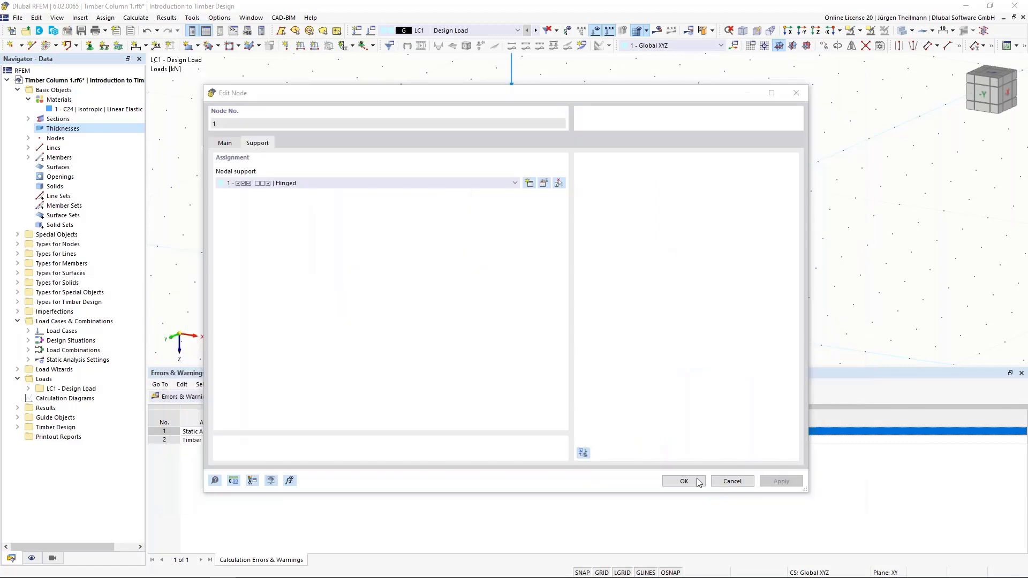
pyautogui.click(688, 481)
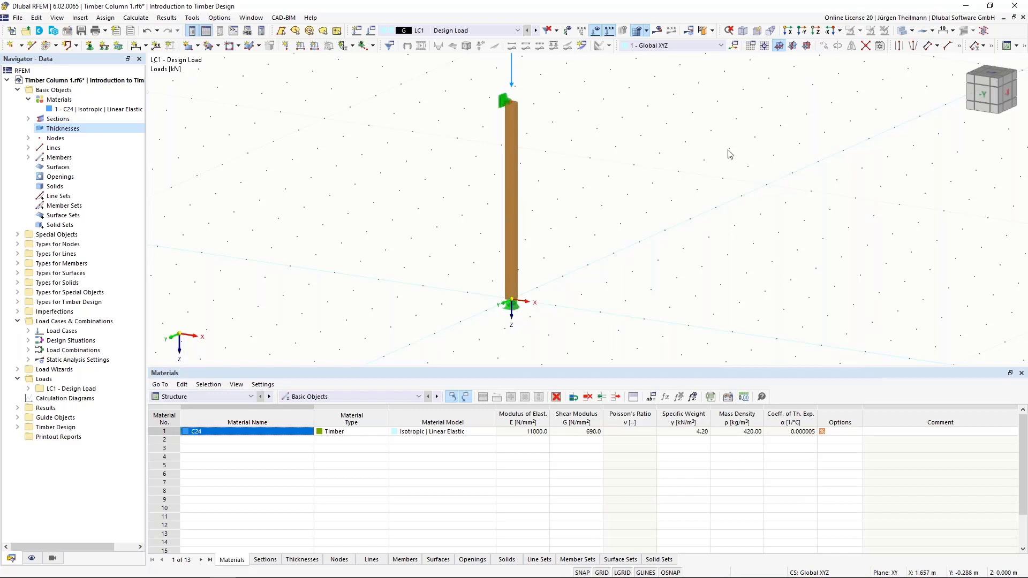
# - Run the Timber Design calculation again and review the check details and formulas of the axial compression stability check ST1300
pyautogui.moveTo(614, 217); pyautogui.dragTo(626, 241, button='middle')
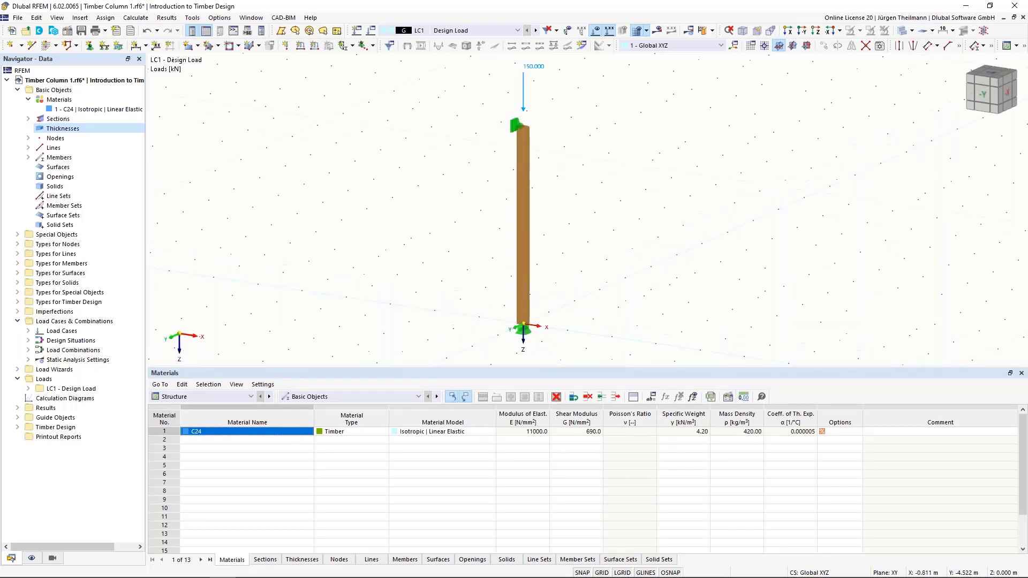
pyautogui.click(703, 33)
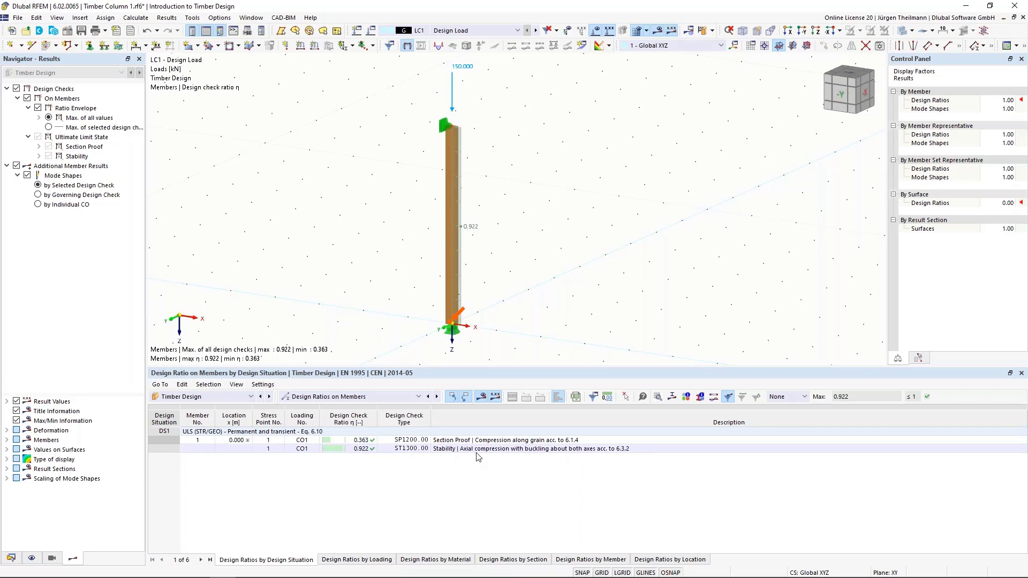
pyautogui.click(631, 450)
pyautogui.doubleClick(631, 450)
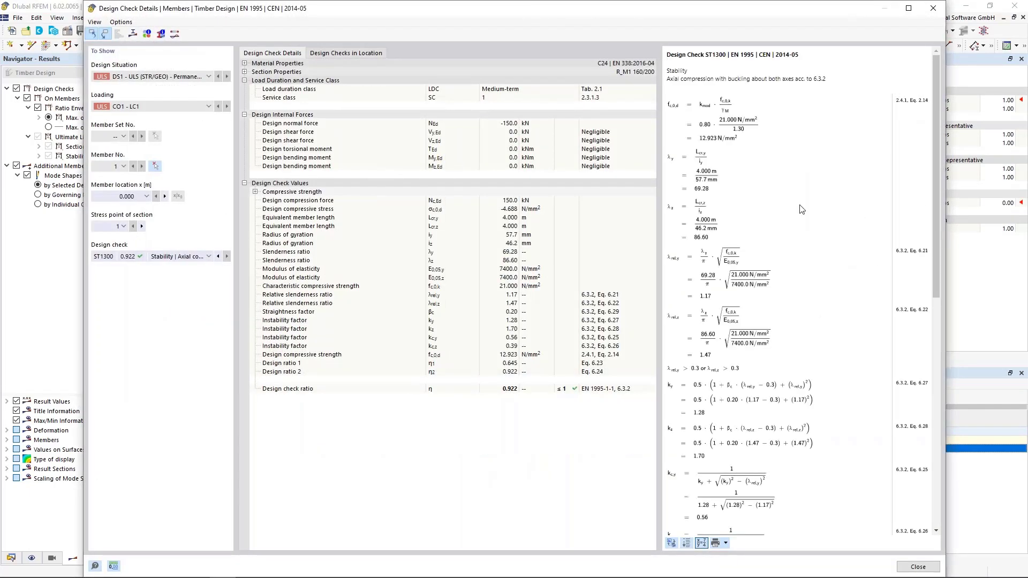
pyautogui.scroll(-3, 802, 208)
pyautogui.scroll(-5, 802, 209)
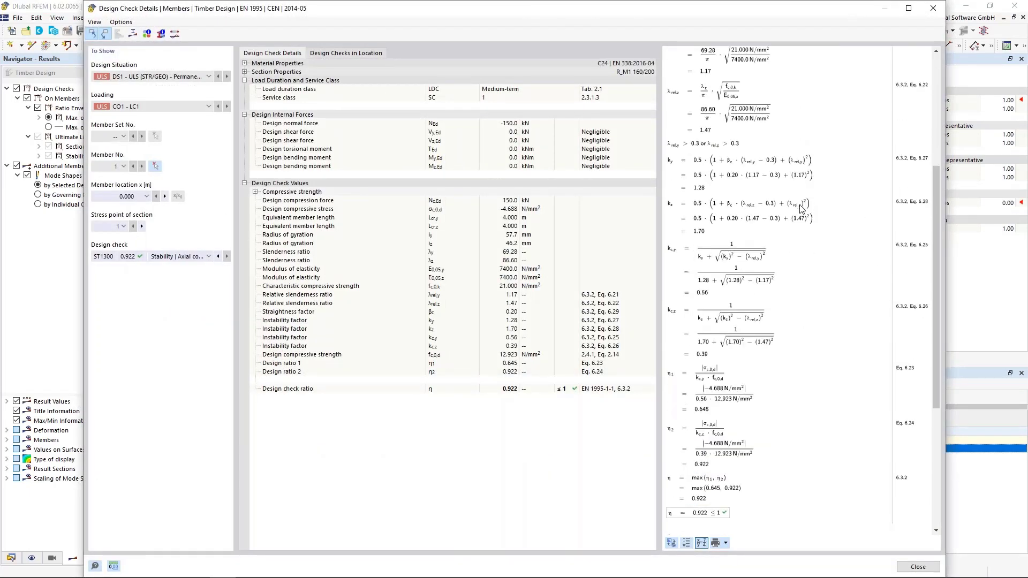
pyautogui.scroll(6, 801, 209)
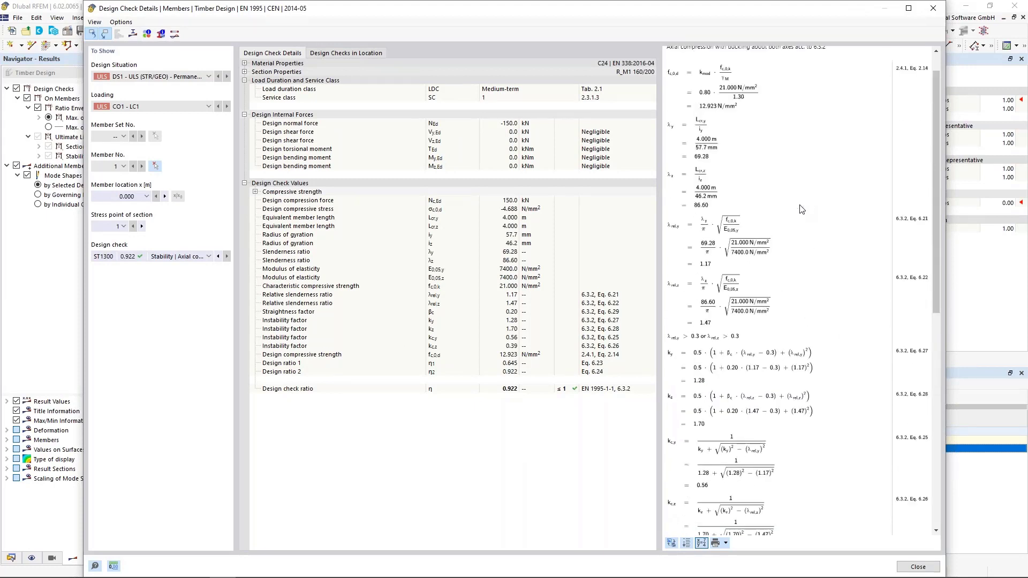
pyautogui.scroll(1, 801, 209)
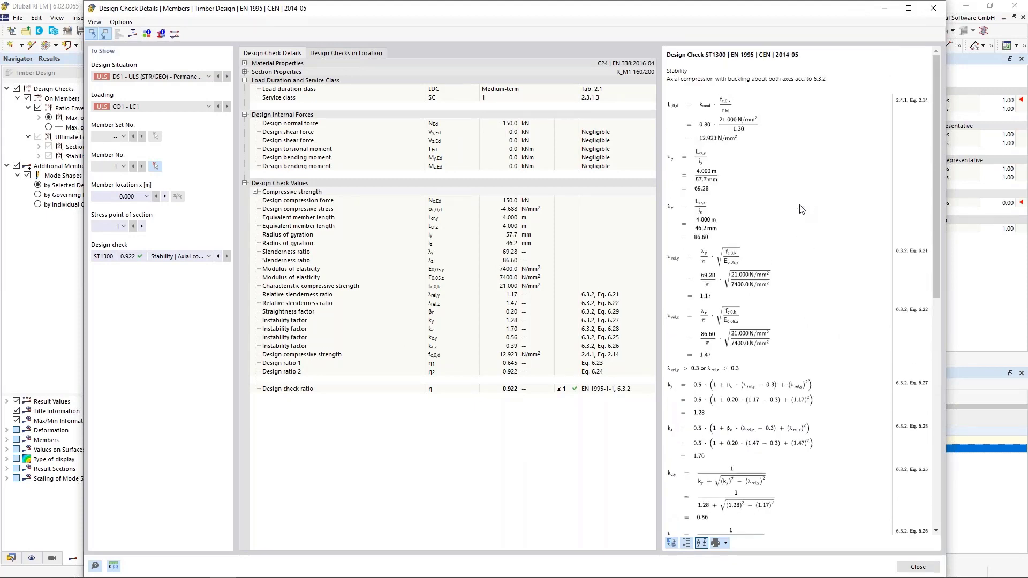
pyautogui.click(922, 570)
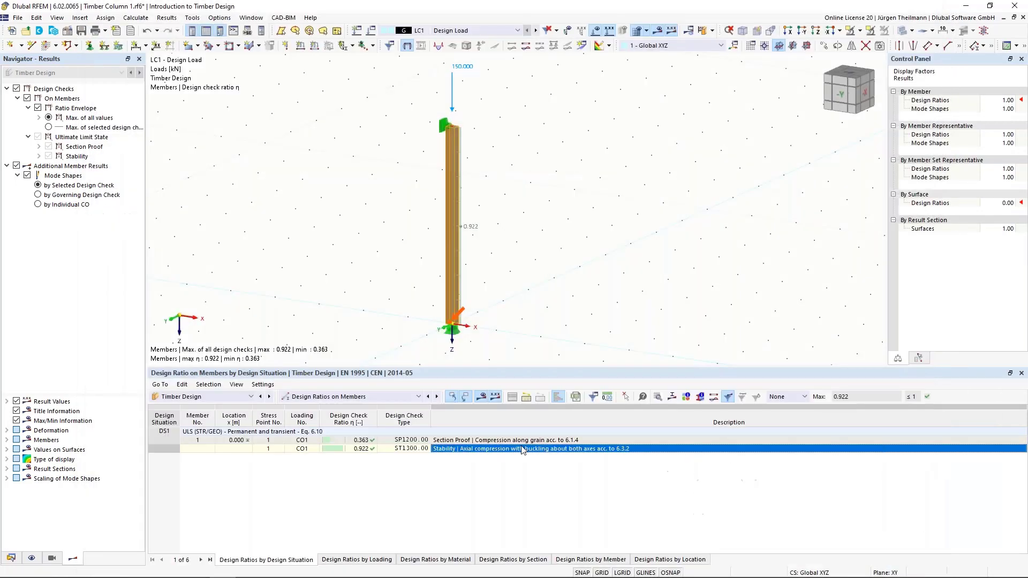
# - Open the nodal supports and effective length factors of the column's Standard effective lengths and display the buckling factor reference diagrams
pyautogui.doubleClick(447, 261)
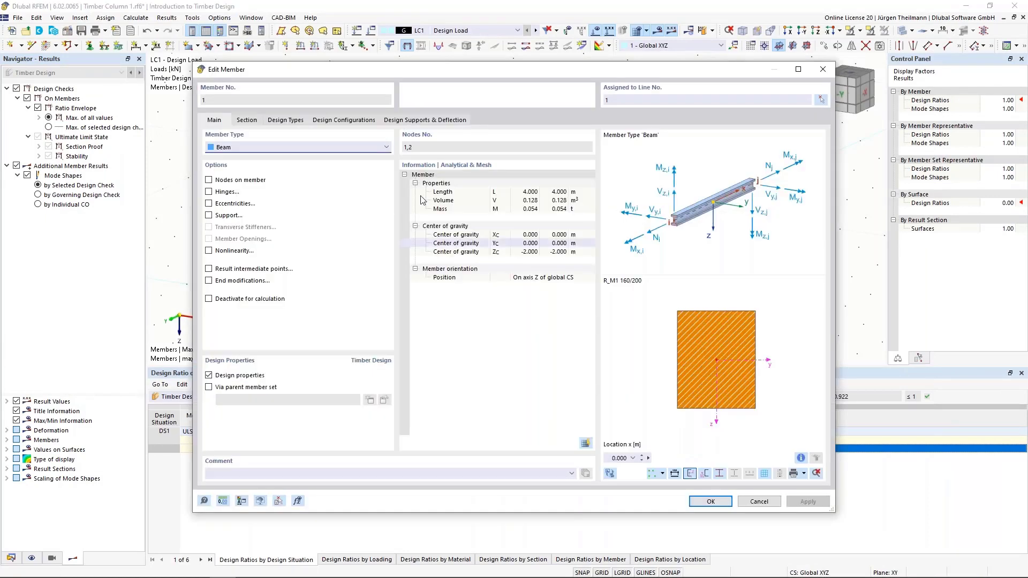
pyautogui.click(284, 120)
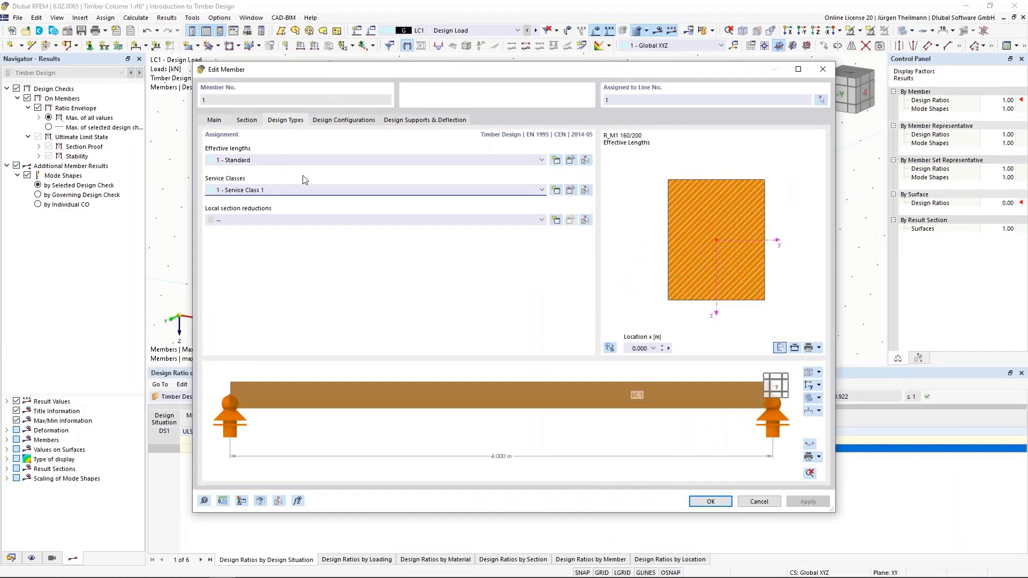
pyautogui.click(570, 160)
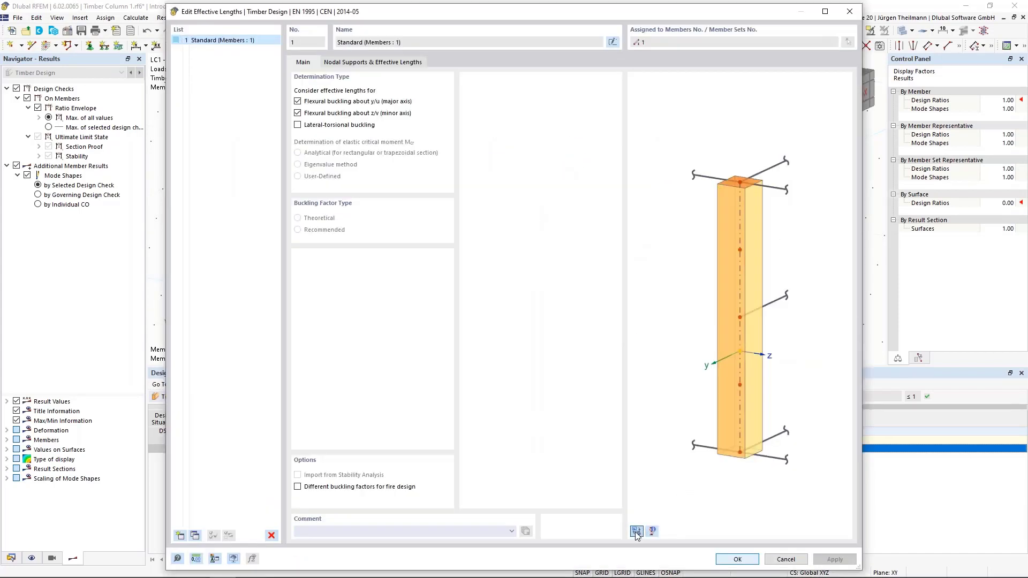
pyautogui.click(637, 531)
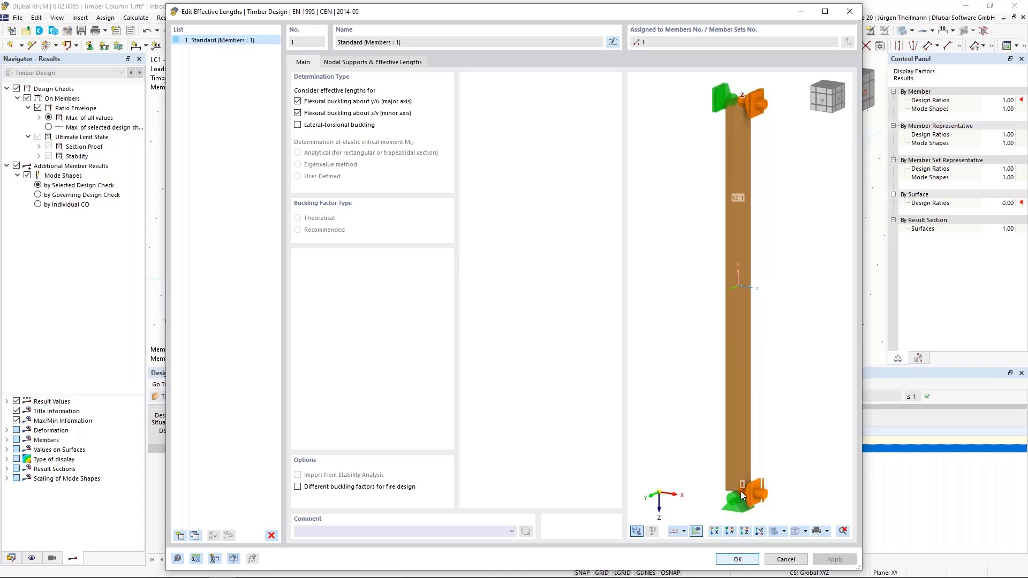
pyautogui.click(353, 63)
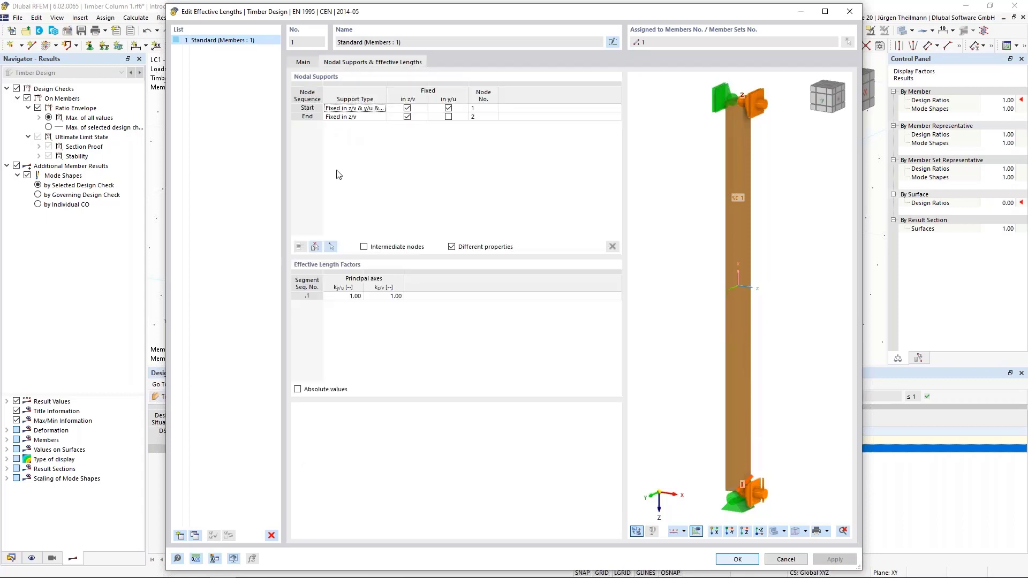
pyautogui.click(636, 532)
pyautogui.click(653, 531)
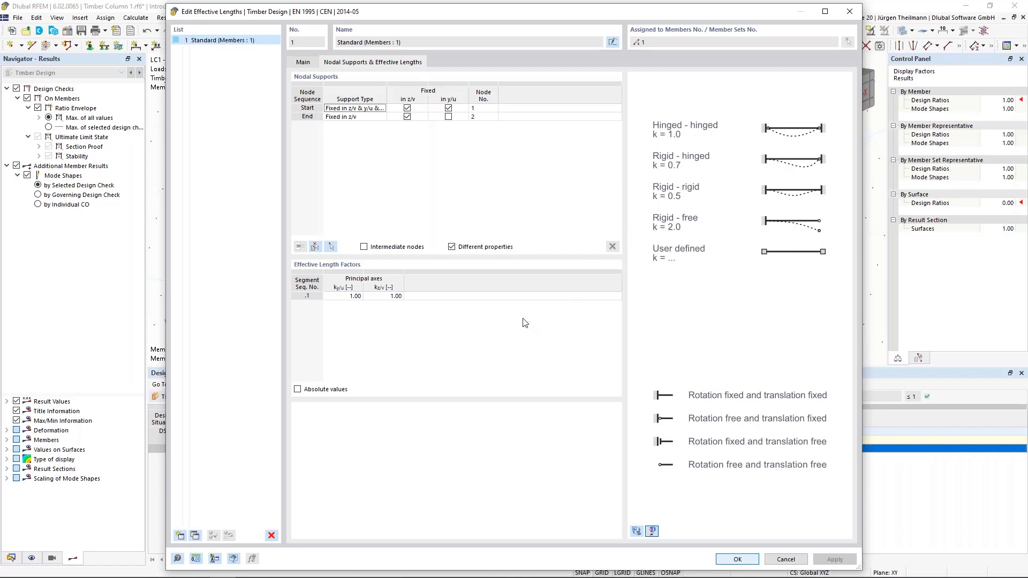
# - Set the effective length factor kz/v of the column's Standard effective lengths to 2.00 and run the Timber Design calculation again
pyautogui.click(386, 296)
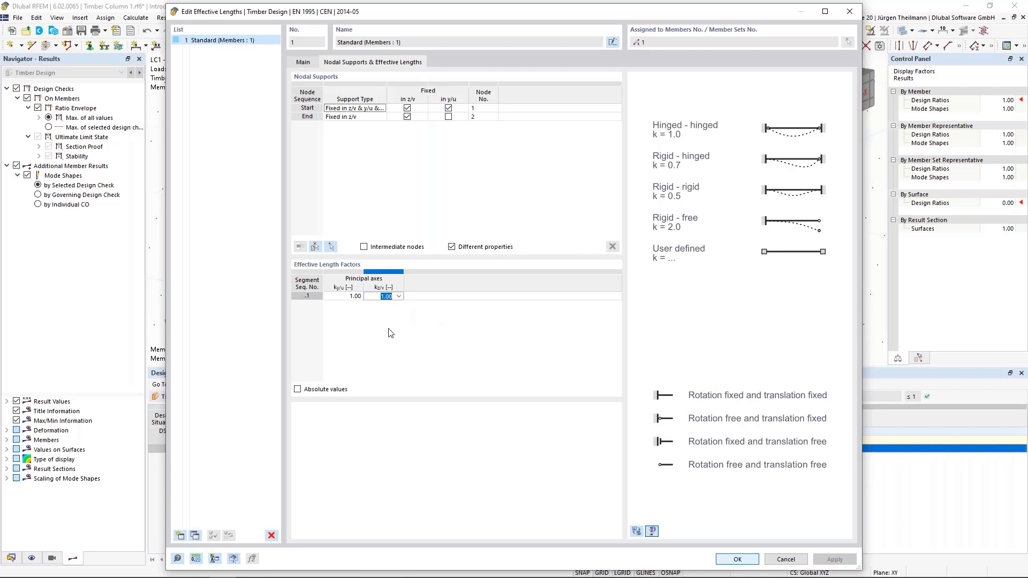
pyautogui.write('2')
pyautogui.press('Tab')
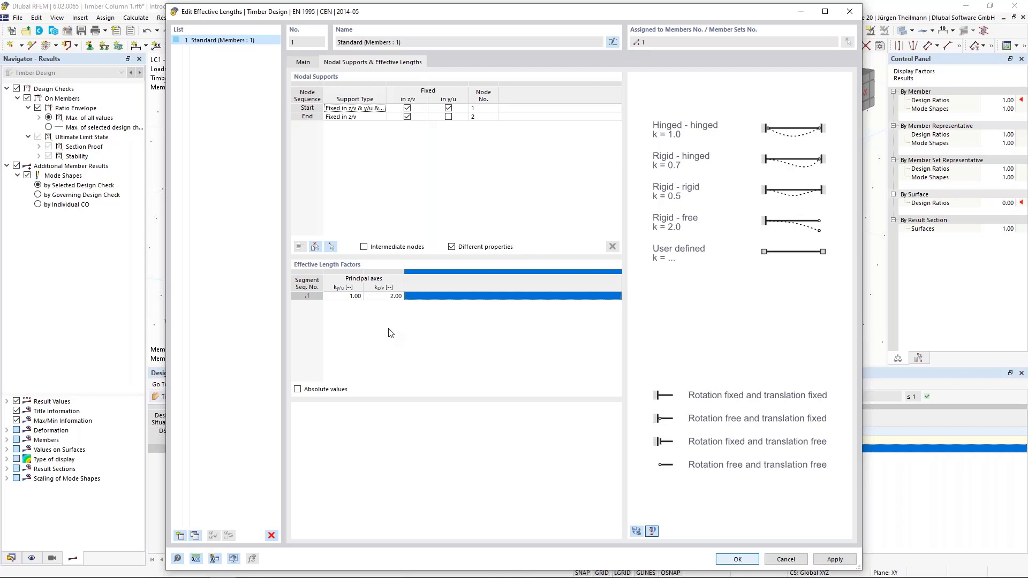
pyautogui.click(737, 559)
pyautogui.click(558, 340)
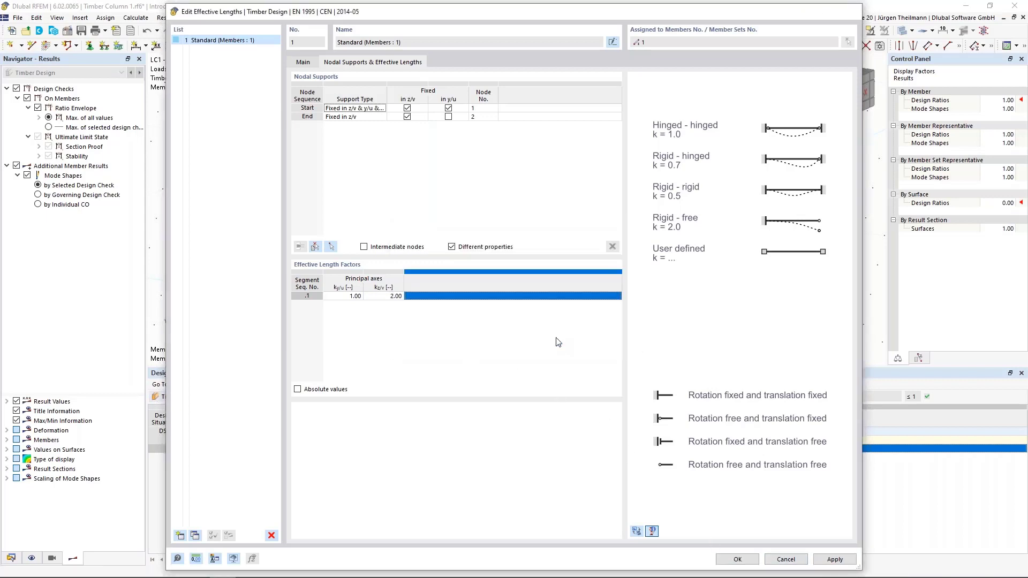
pyautogui.click(707, 502)
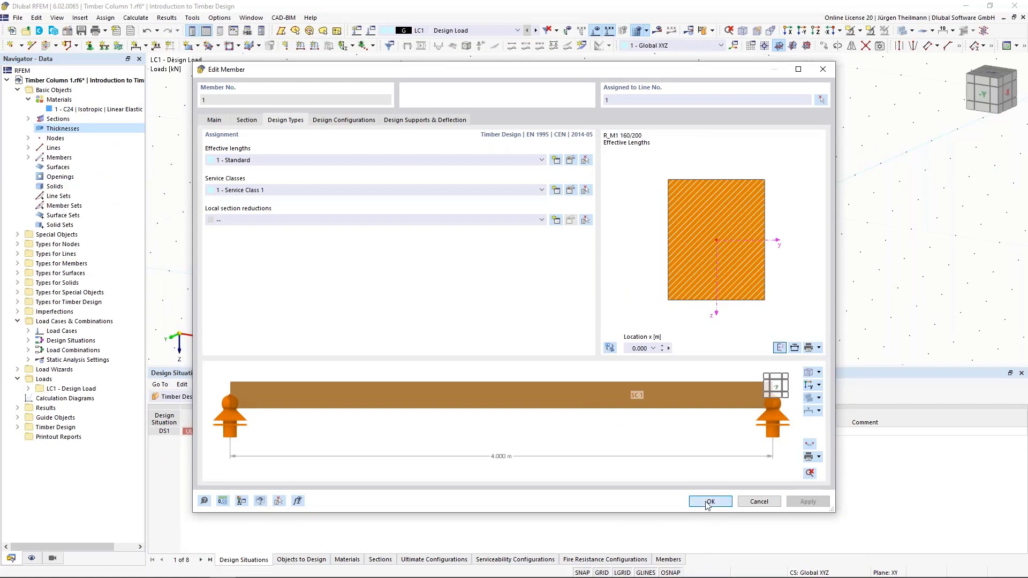
pyautogui.click(703, 31)
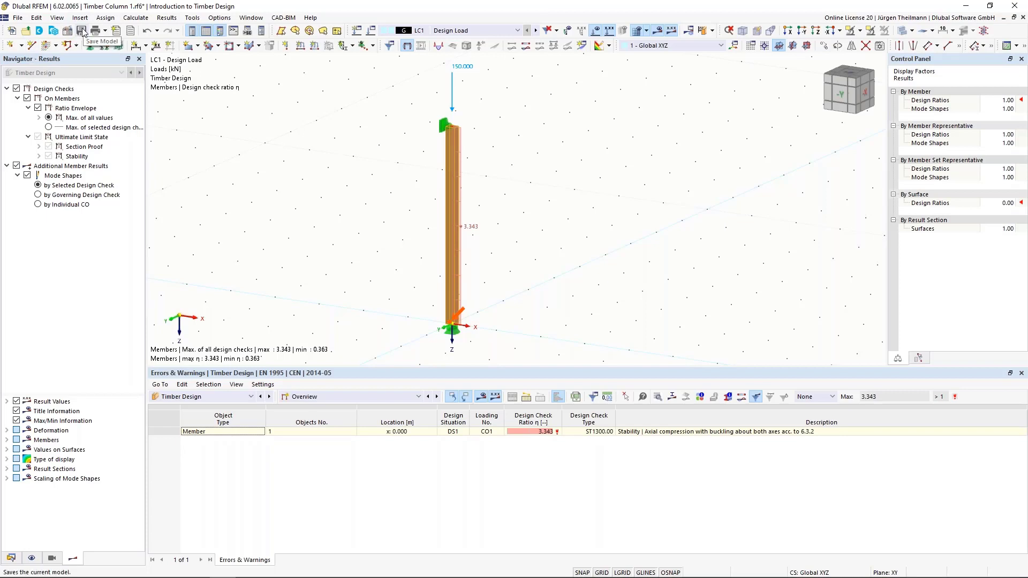
# - Open the Default ultimate configuration from the Timber Design input data and display its member stability parameters
pyautogui.click(374, 397)
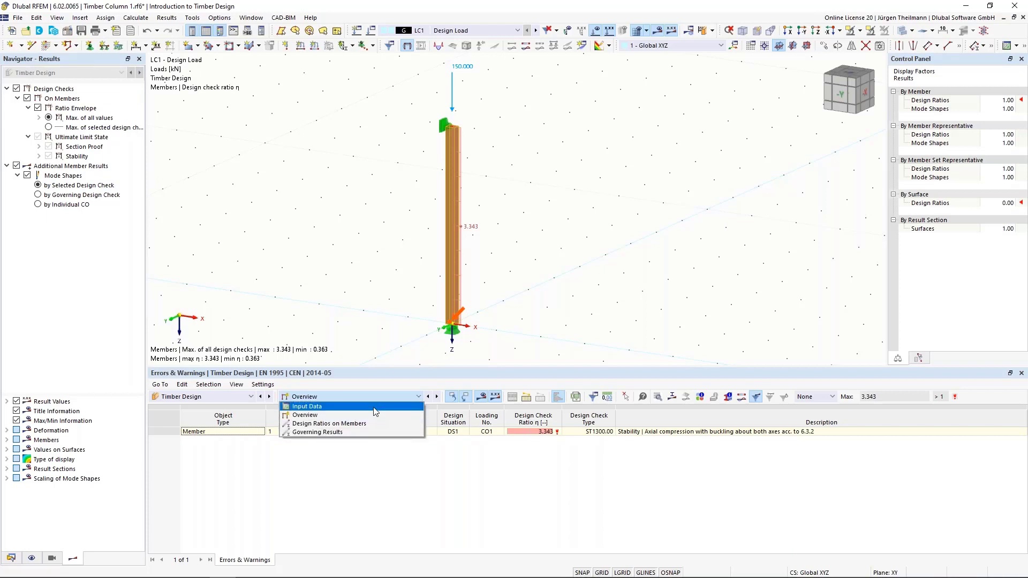
pyautogui.click(307, 406)
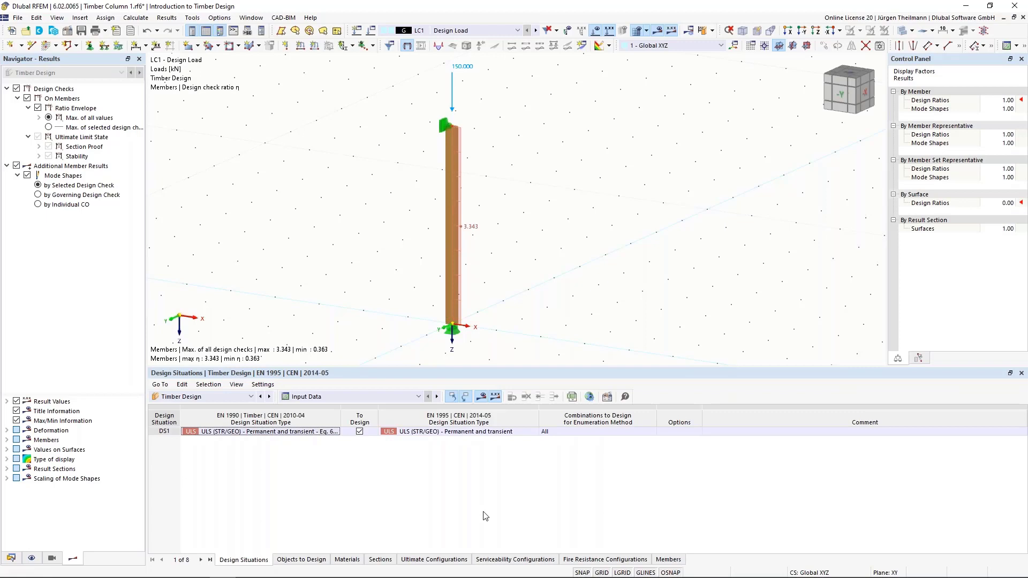
pyautogui.click(453, 561)
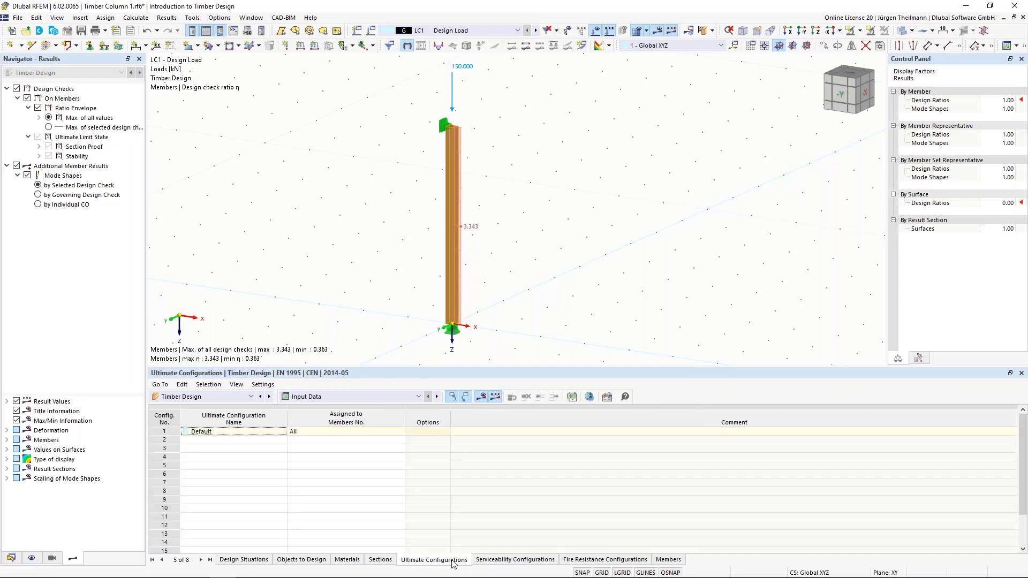
pyautogui.click(164, 432)
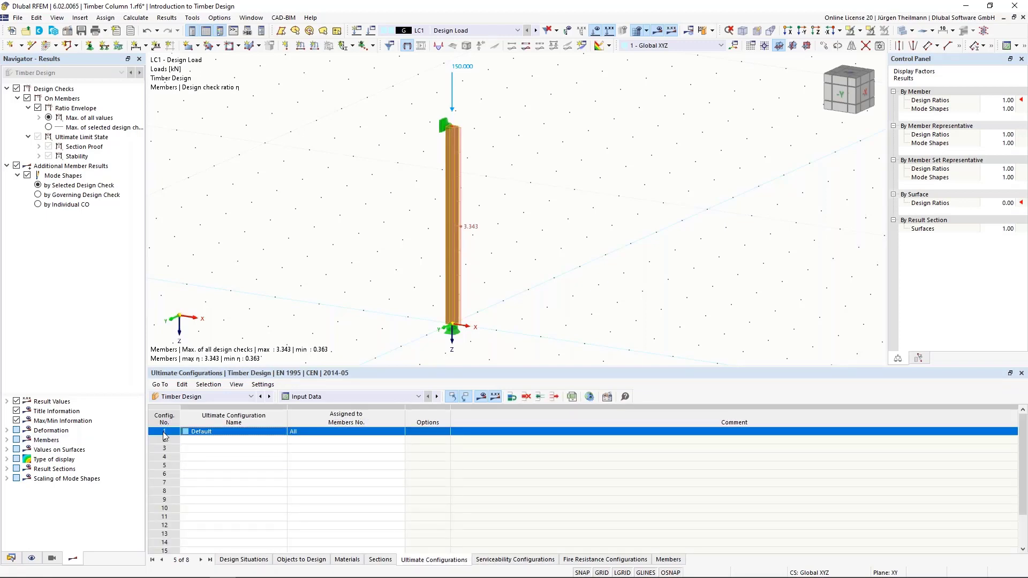
pyautogui.doubleClick(164, 434)
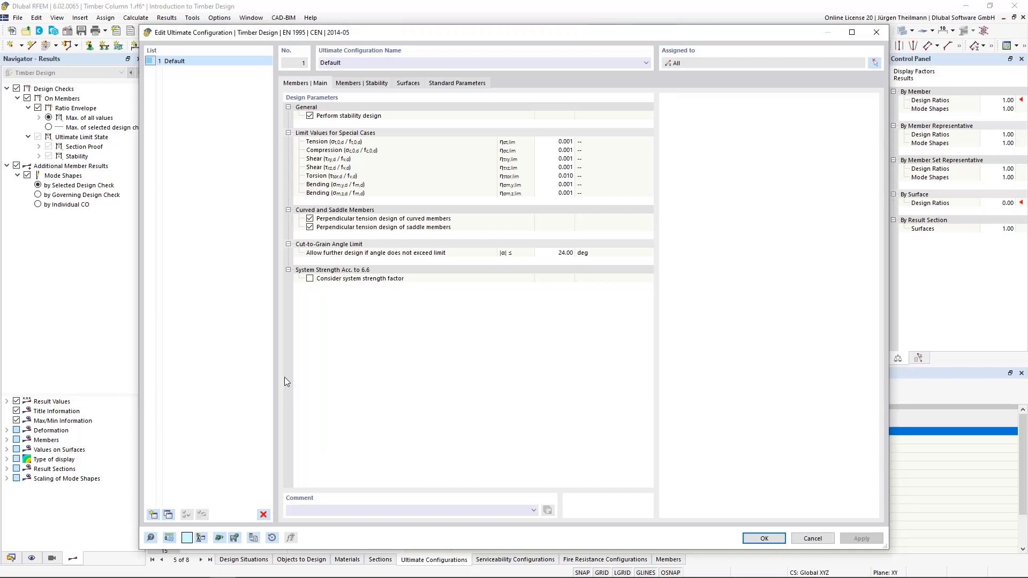
pyautogui.click(371, 85)
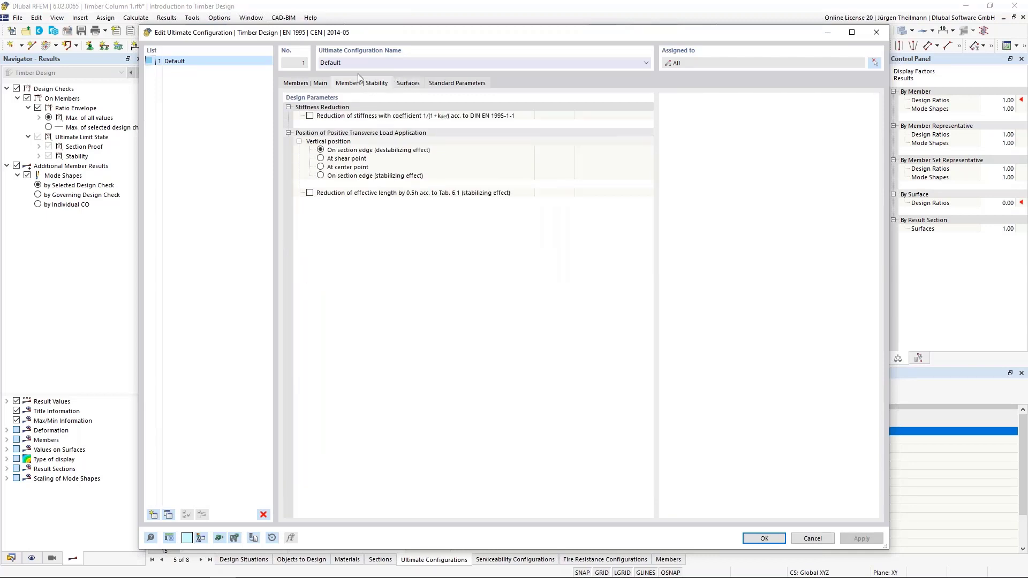
# - Try the stiffness reduction with coefficient 1/(1+kdef) acc. to DIN EN 1995-1-1, read its description, and discard the configuration changes
pyautogui.click(310, 116)
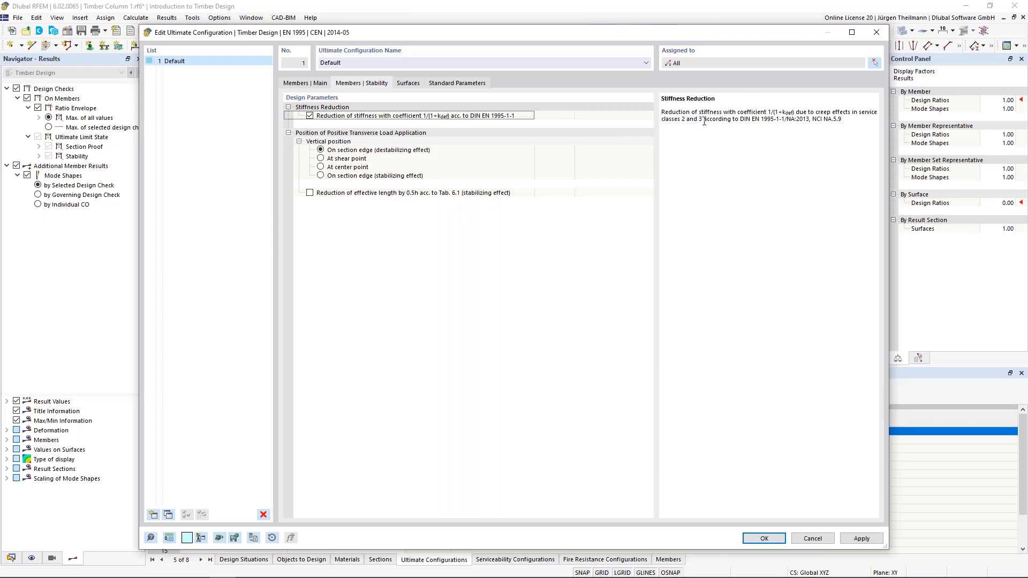
pyautogui.doubleClick(745, 119)
pyautogui.click(856, 120)
pyautogui.moveTo(741, 118); pyautogui.dragTo(764, 118)
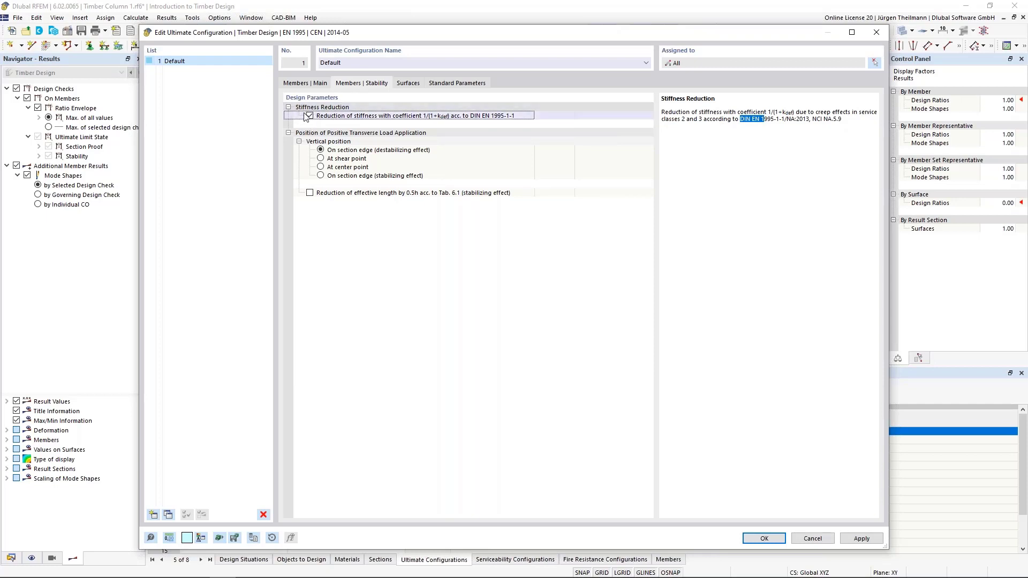
pyautogui.click(812, 538)
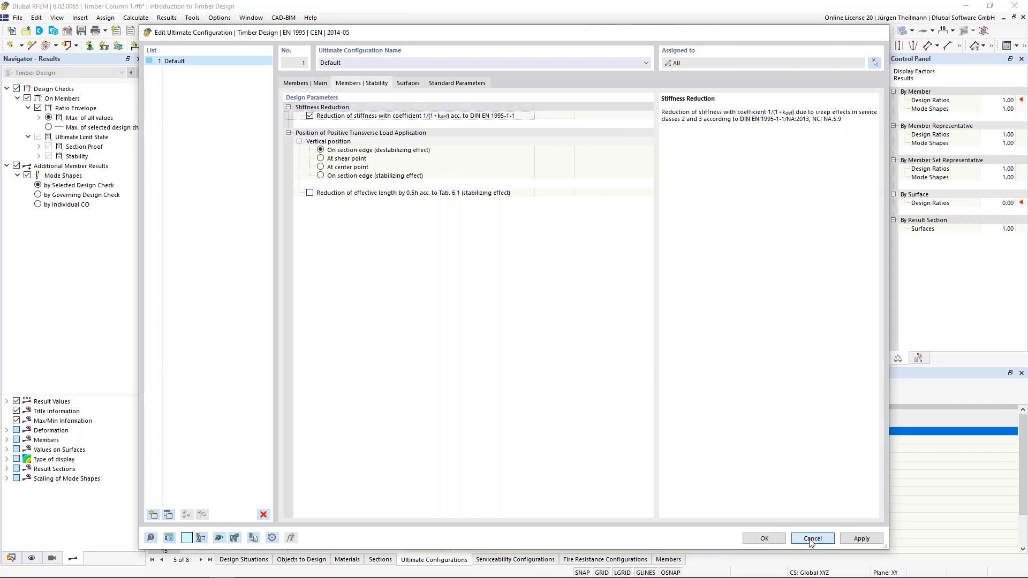
# - Save the timber column model and switch to the 02_Design Supports_Start model
pyautogui.click(81, 31)
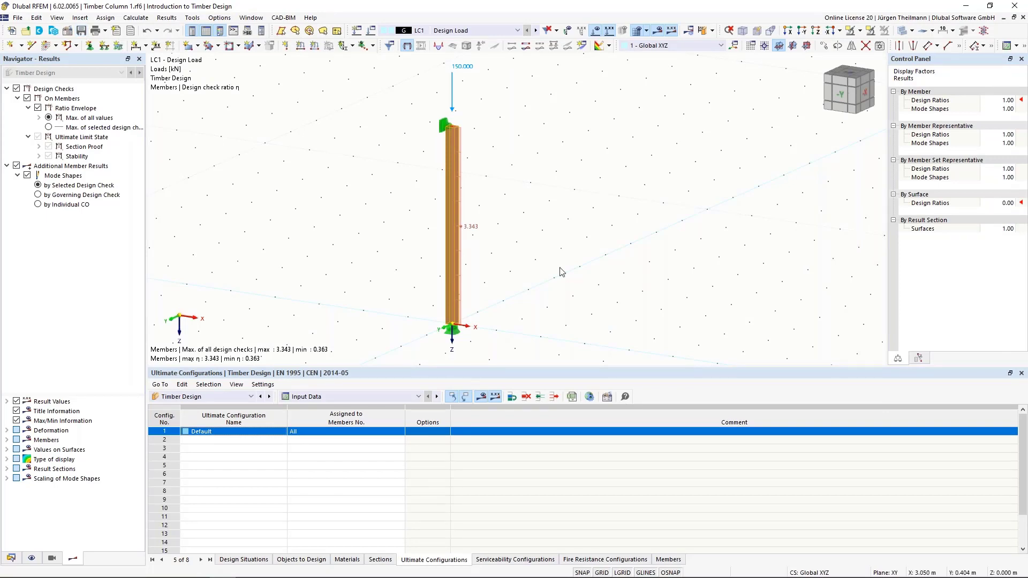
pyautogui.click(1023, 18)
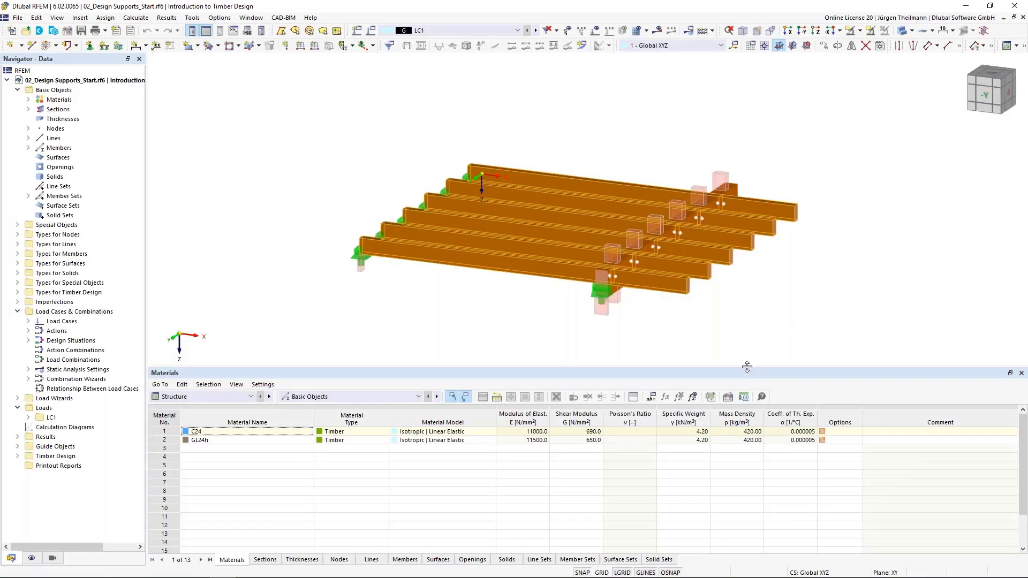
# - Review the z-axis support length and the factor of compression perpendicular to grain in design support No. 1 at the beam's front end
pyautogui.moveTo(747, 366); pyautogui.dragTo(747, 386)
pyautogui.moveTo(743, 359); pyautogui.dragTo(686, 343, button='middle')
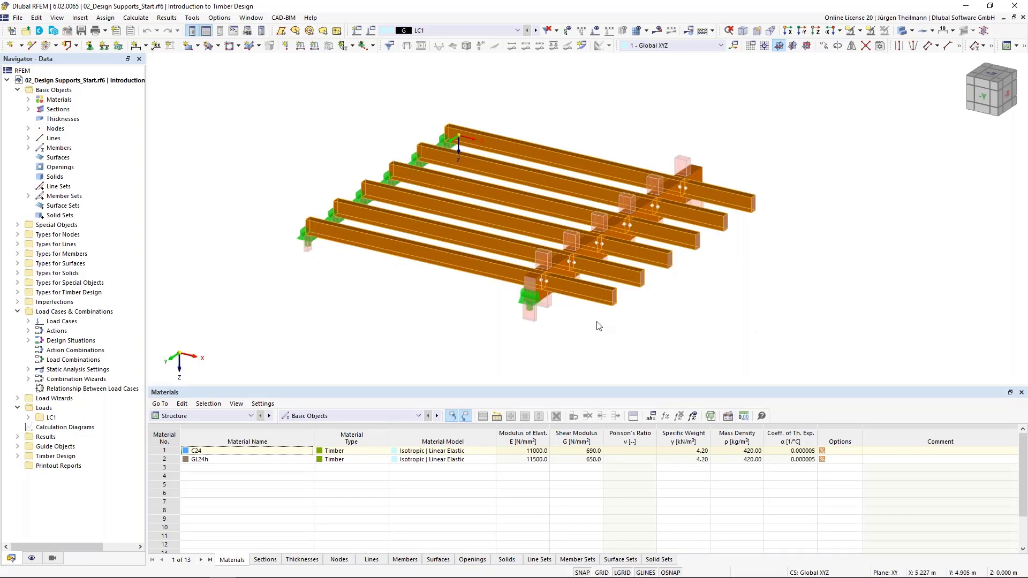
pyautogui.scroll(1, 598, 326)
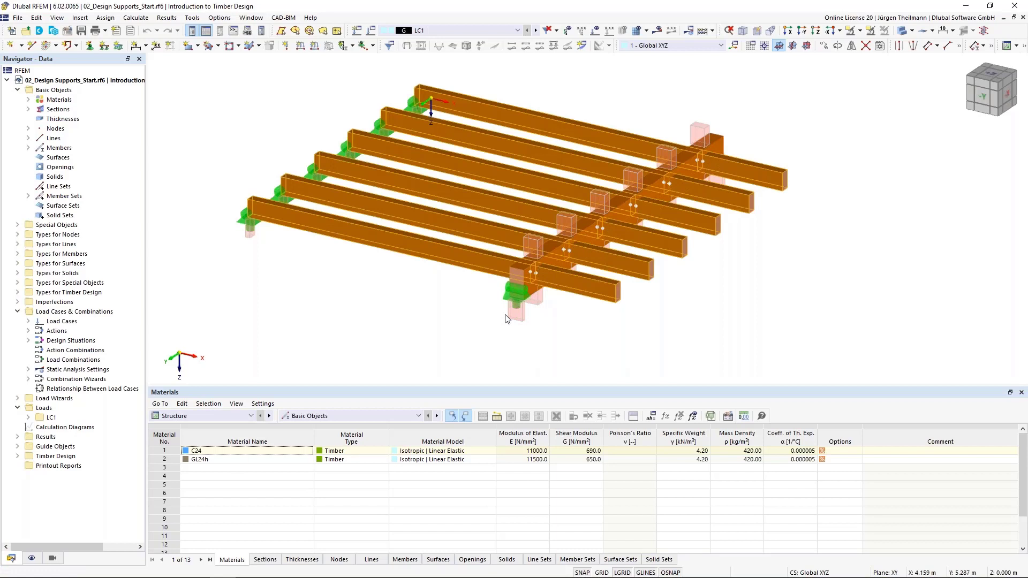
pyautogui.scroll(1, 509, 318)
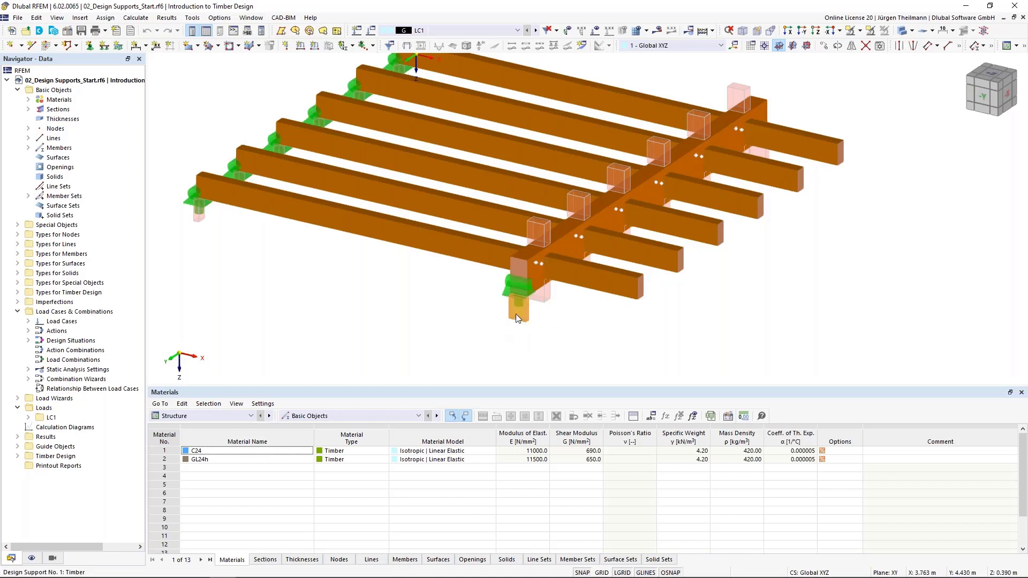
pyautogui.doubleClick(515, 314)
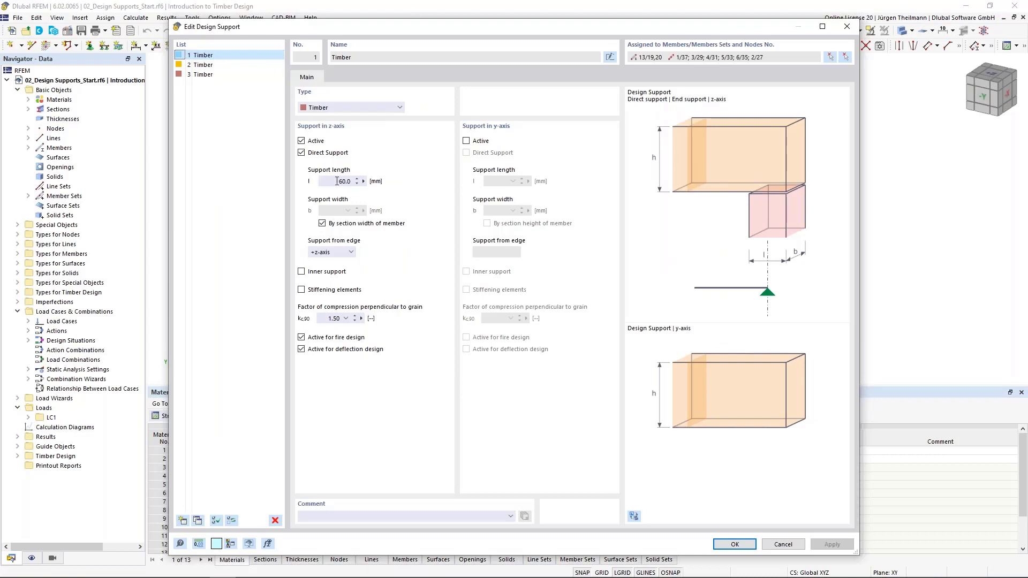
pyautogui.moveTo(336, 181); pyautogui.dragTo(354, 180)
pyautogui.click(301, 140)
pyautogui.click(325, 322)
pyautogui.click(730, 546)
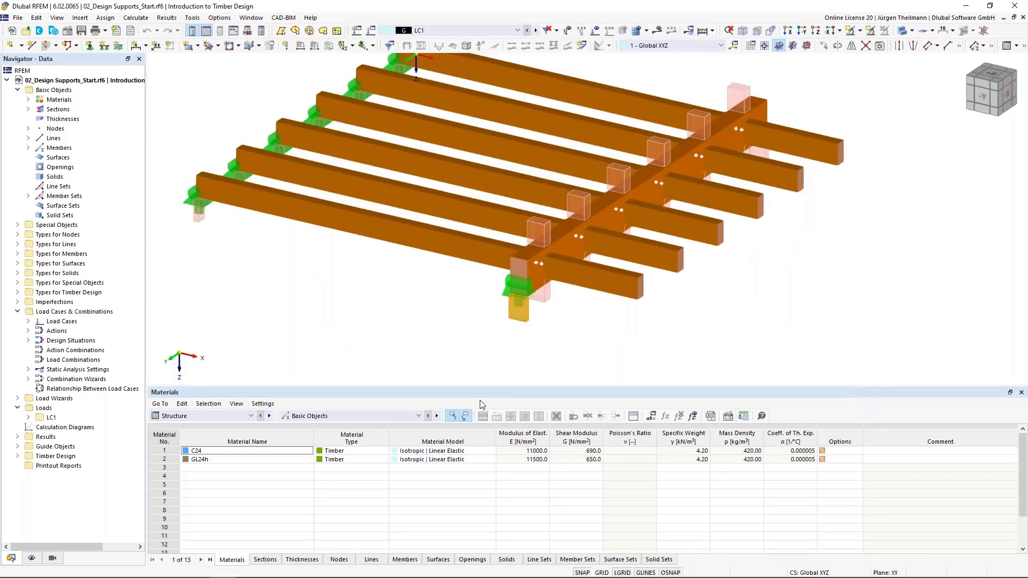
# - Display the Timber Design input data and run the Timber Design calculation for the beam structure
pyautogui.click(223, 417)
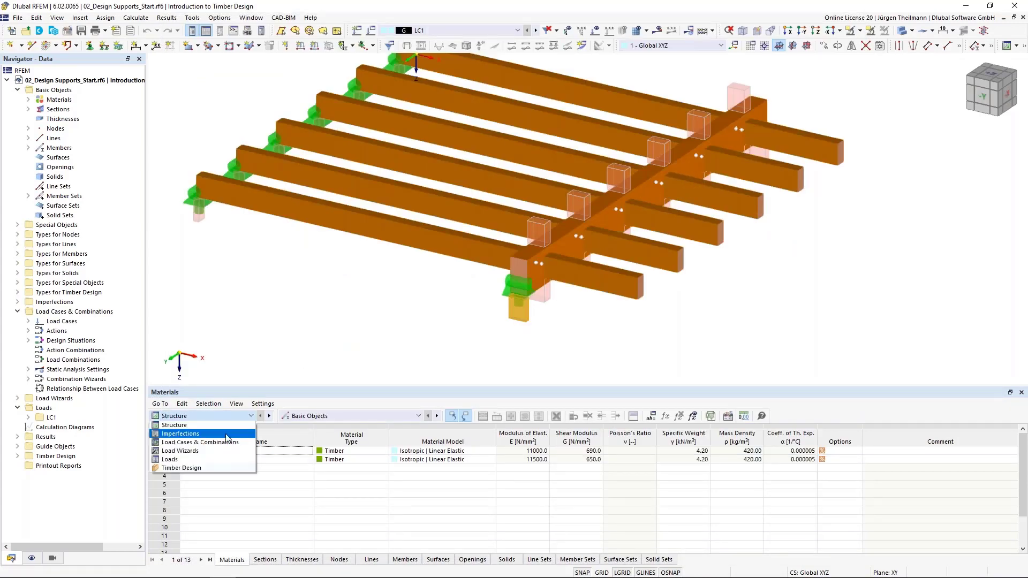
pyautogui.click(241, 469)
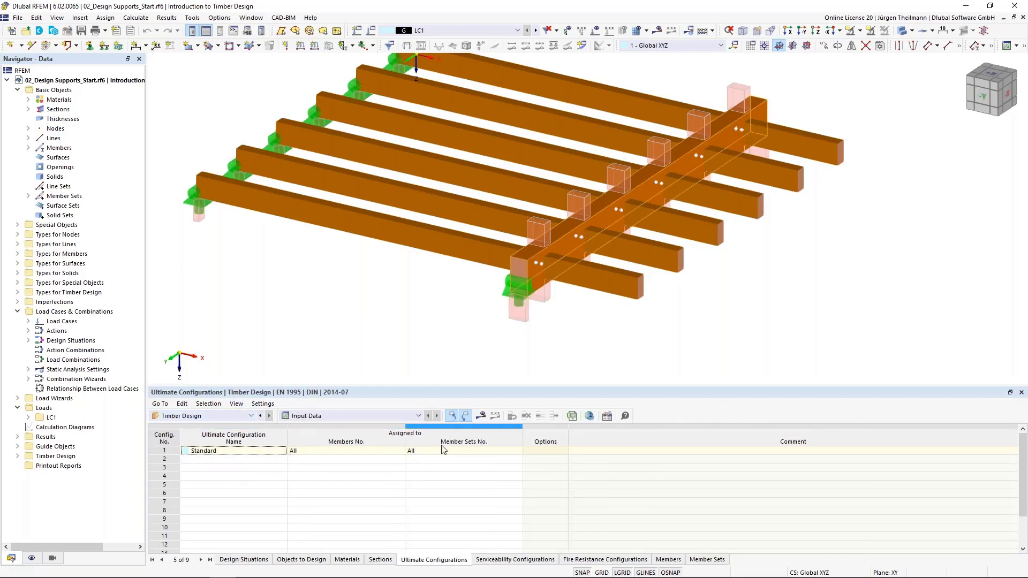
pyautogui.click(483, 416)
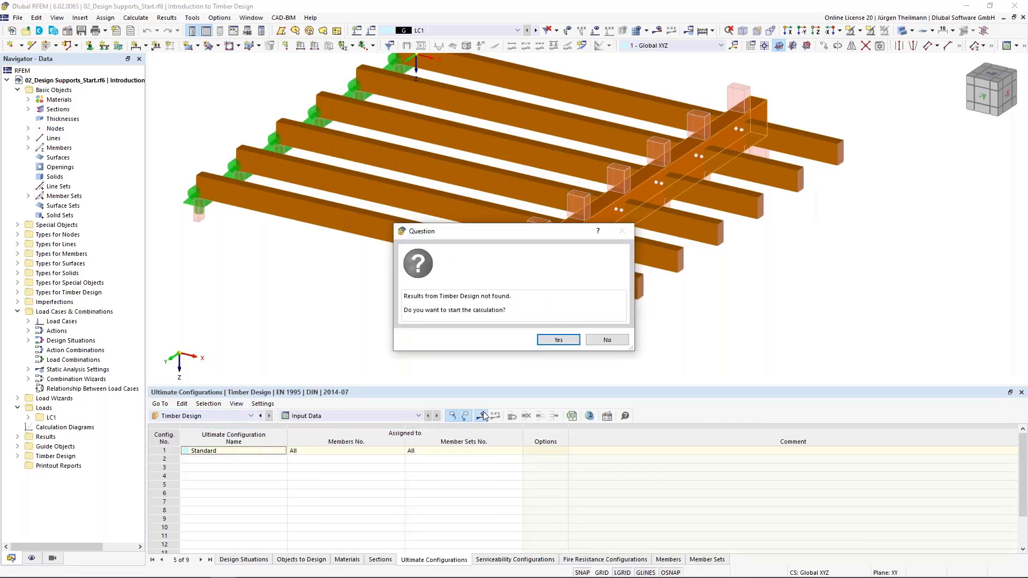
pyautogui.click(551, 342)
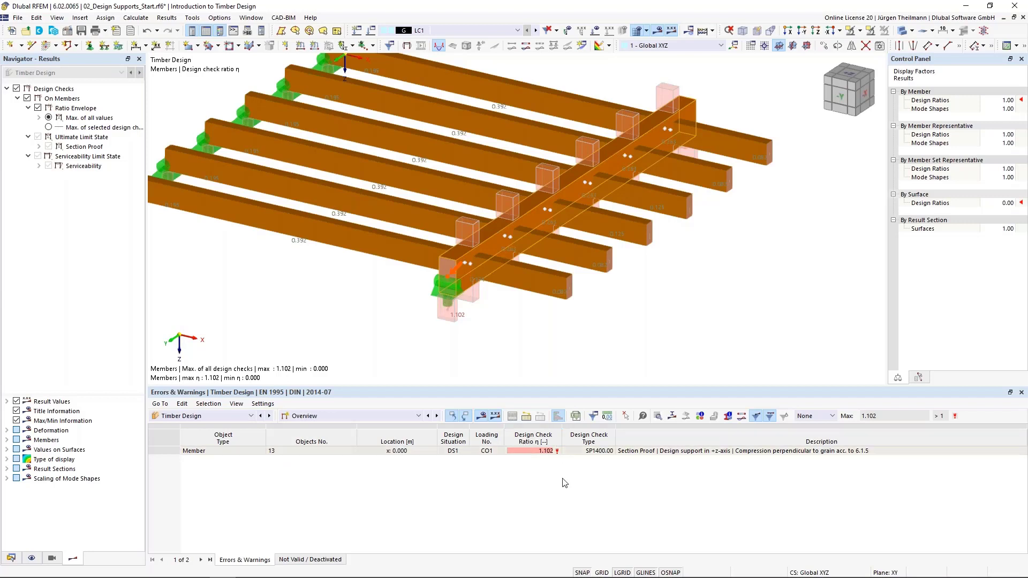
# - Review the check details of SP1400, compression perpendicular to grain, for member 13, including the effective contact length formula
pyautogui.moveTo(561, 453)
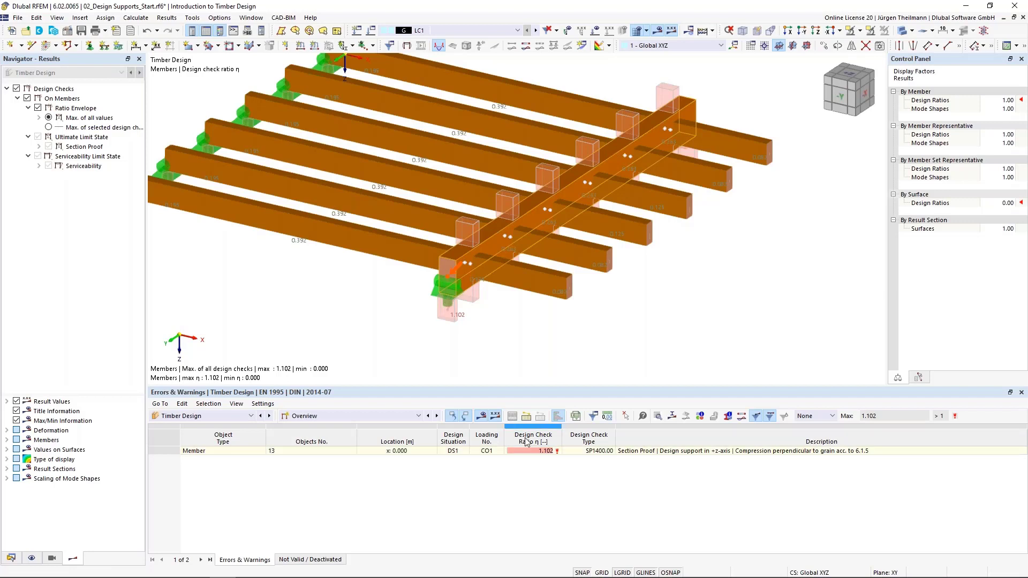
pyautogui.click(833, 452)
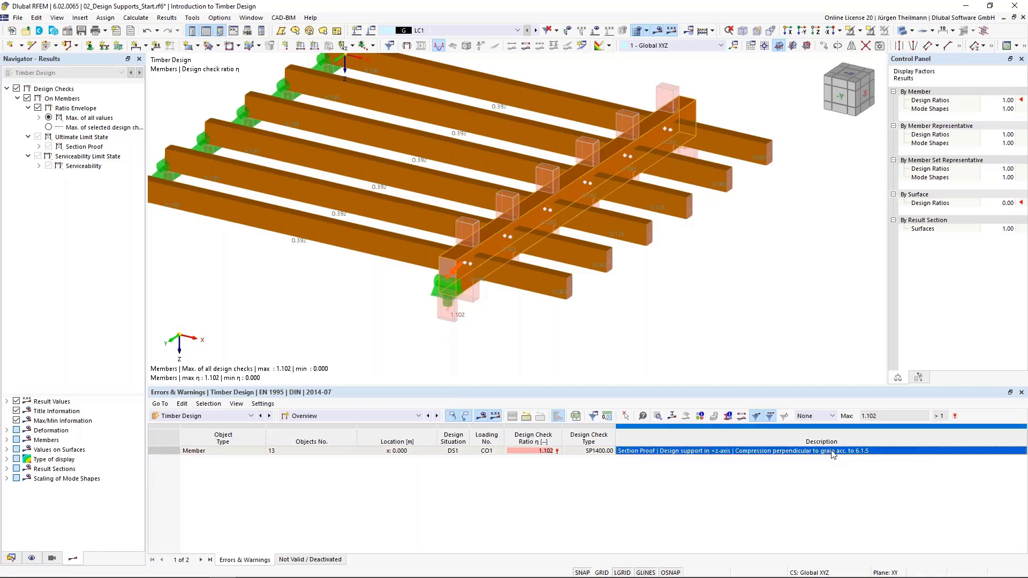
pyautogui.doubleClick(833, 452)
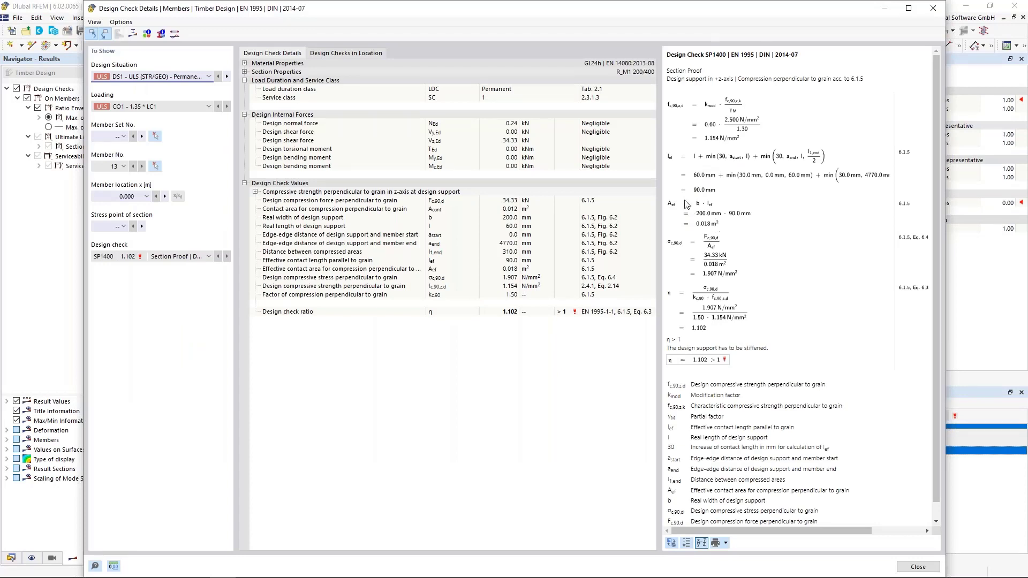
pyautogui.click(699, 178)
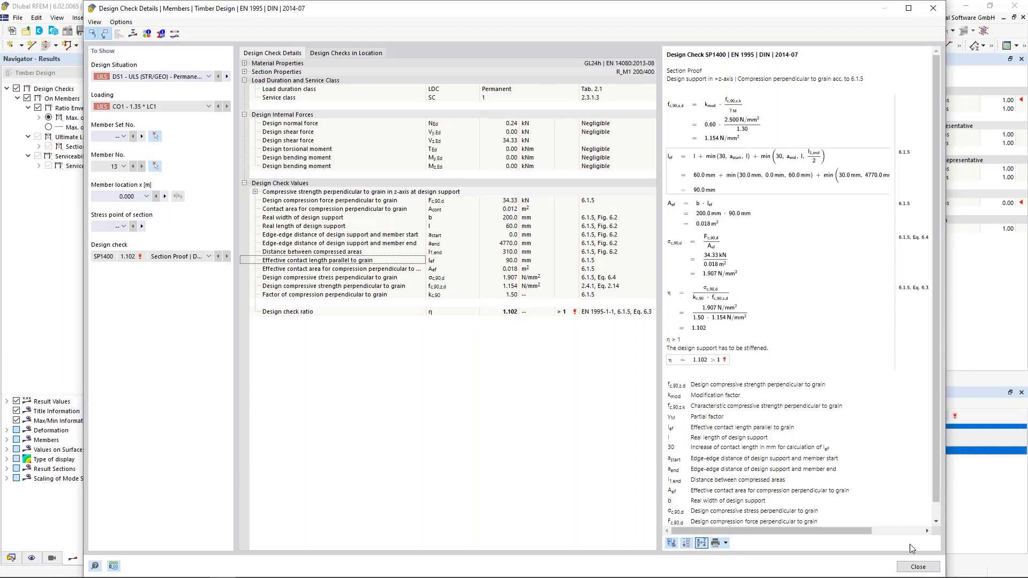
pyautogui.click(919, 567)
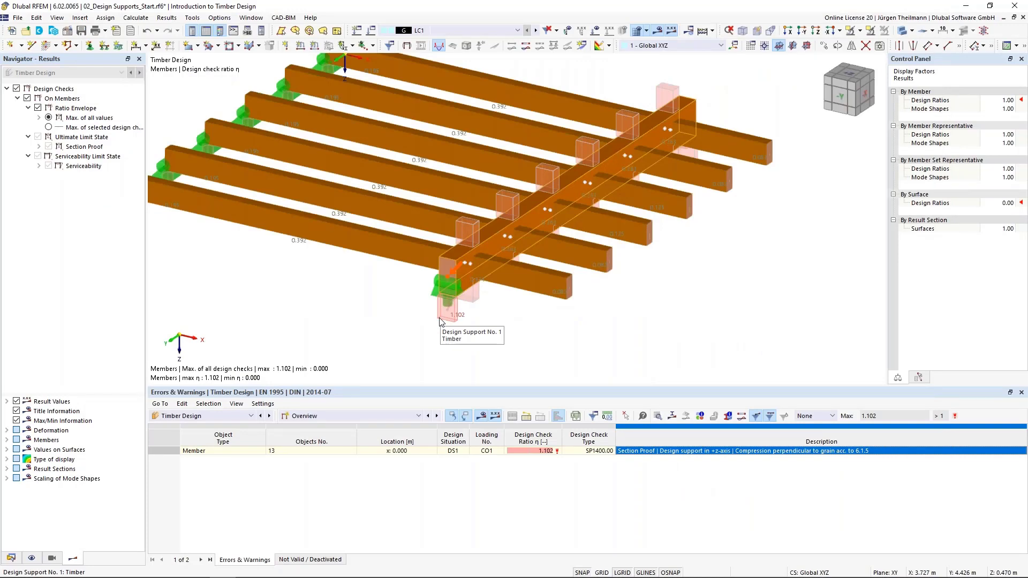
# - Set the z-axis support length of design support No. 1 to 80 mm and run the Timber Design calculation again
pyautogui.doubleClick(440, 321)
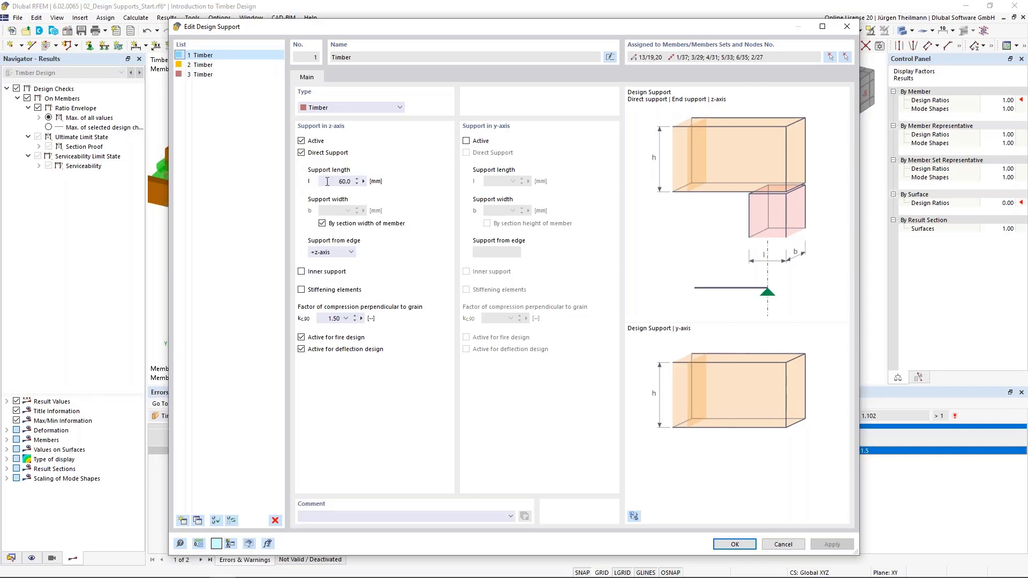
pyautogui.moveTo(332, 181); pyautogui.dragTo(364, 185)
pyautogui.write('80')
pyautogui.press('Tab')
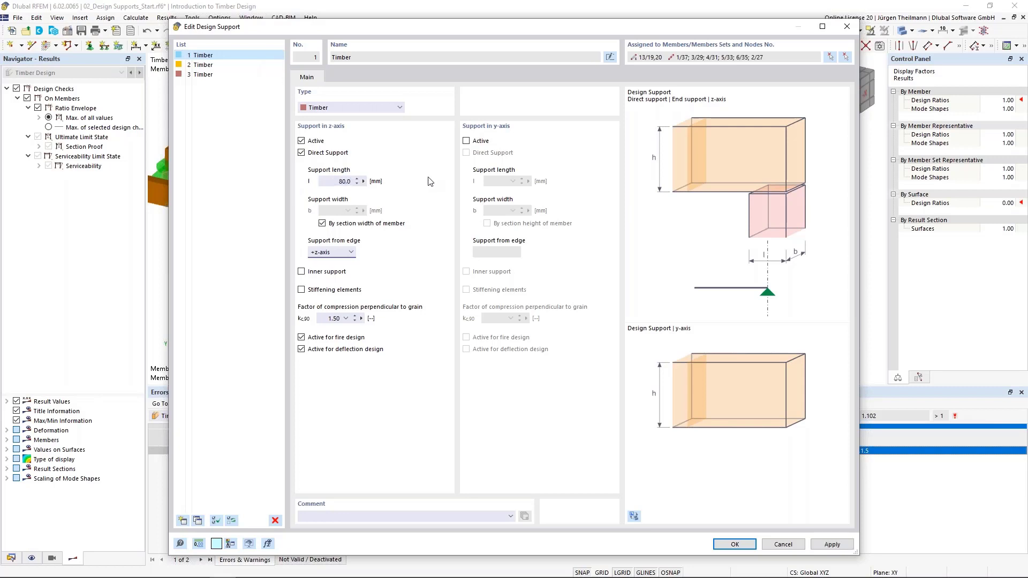
pyautogui.click(726, 549)
pyautogui.click(560, 337)
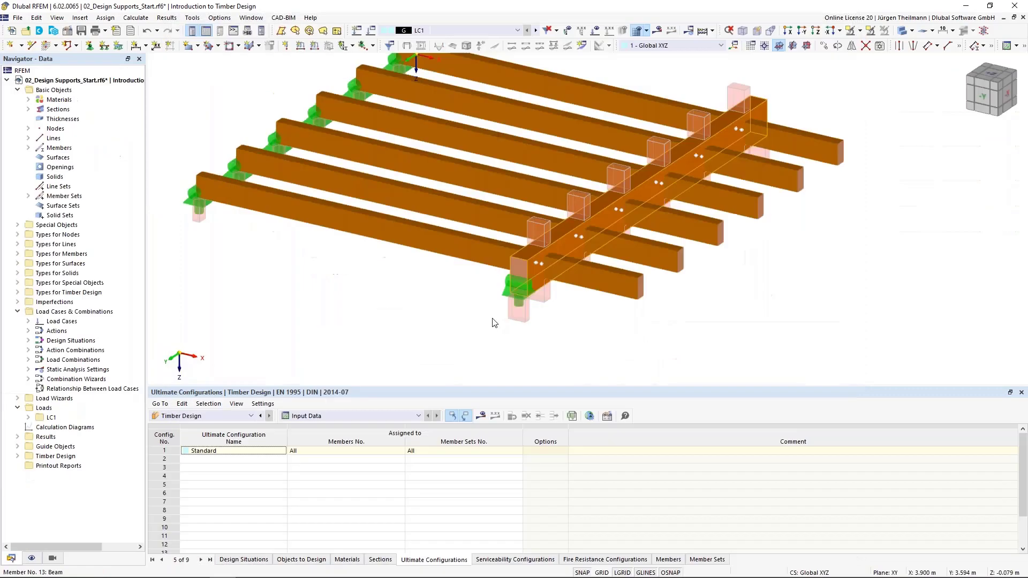
pyautogui.click(480, 415)
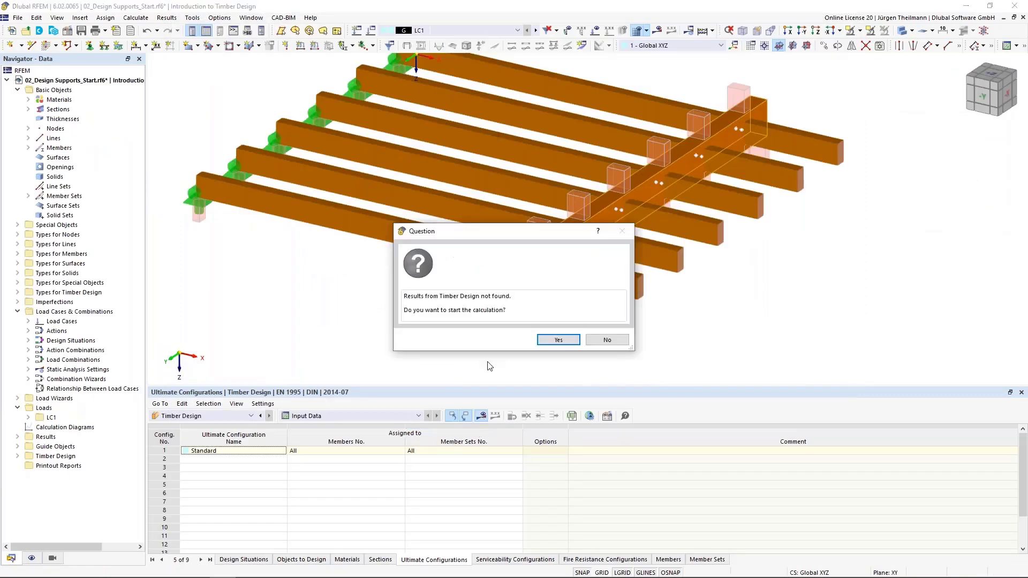
pyautogui.click(558, 340)
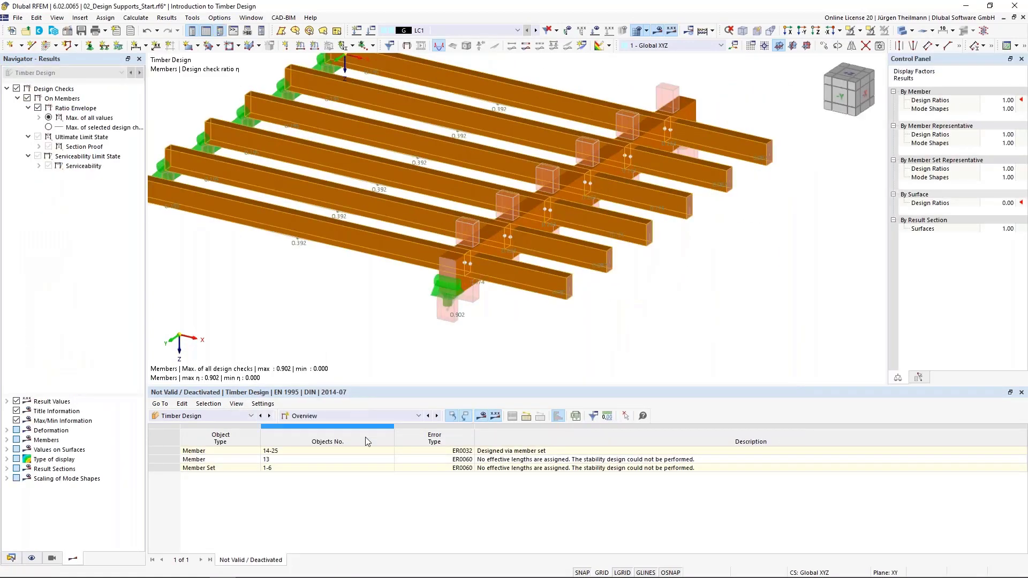
# - Display the Timber Design ratios on members, listed by member set
pyautogui.click(403, 417)
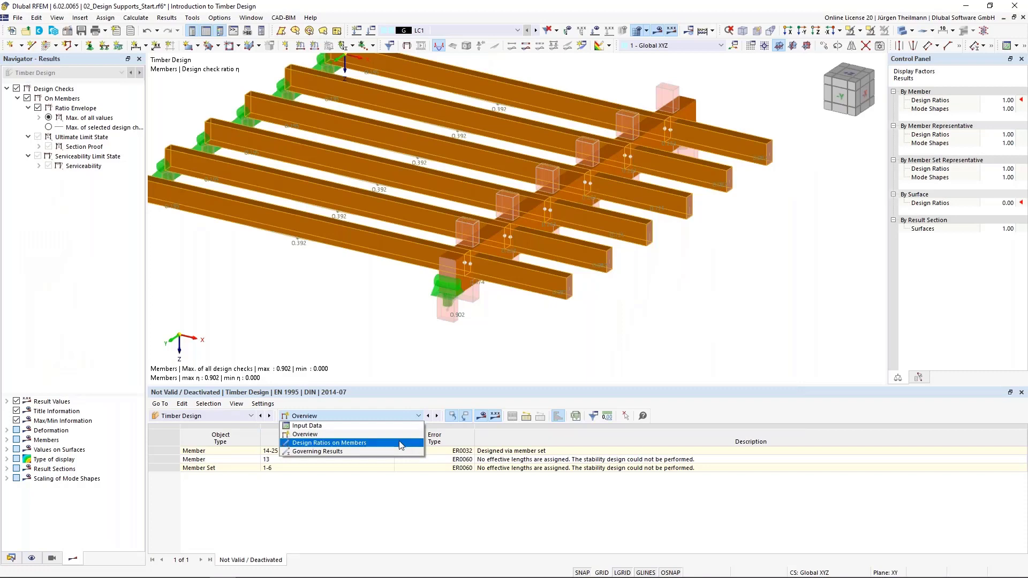
pyautogui.click(399, 442)
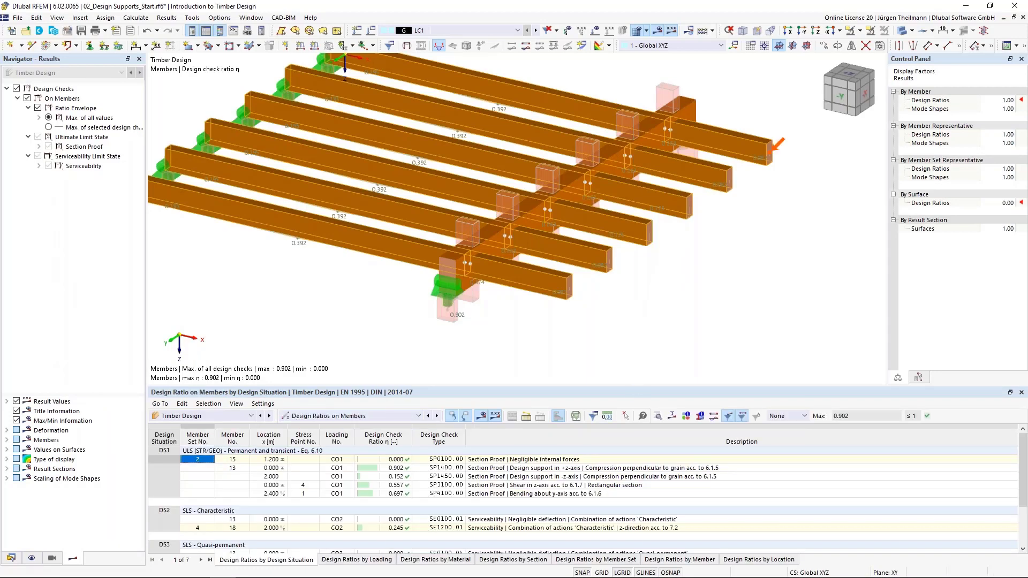
pyautogui.moveTo(634, 381); pyautogui.dragTo(634, 376)
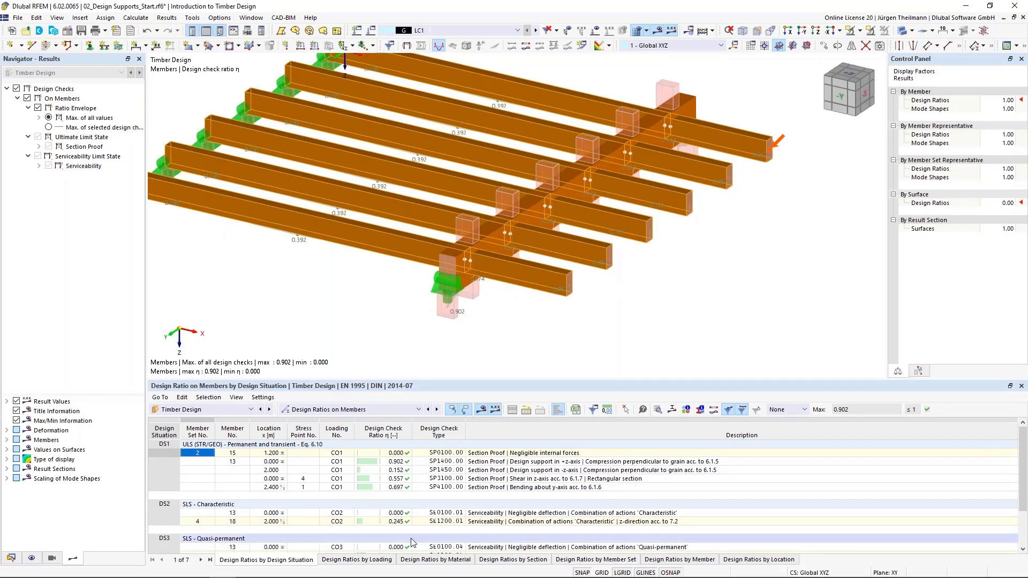
pyautogui.click(587, 563)
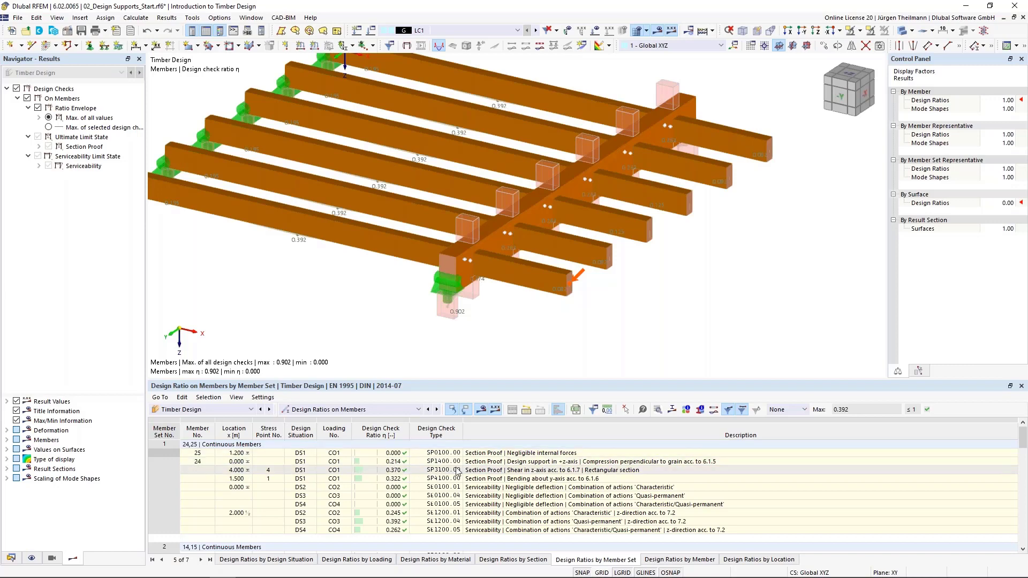
# - Review the check details of SP1400, compression perpendicular to grain, for member 24 in member set 1
pyautogui.click(718, 462)
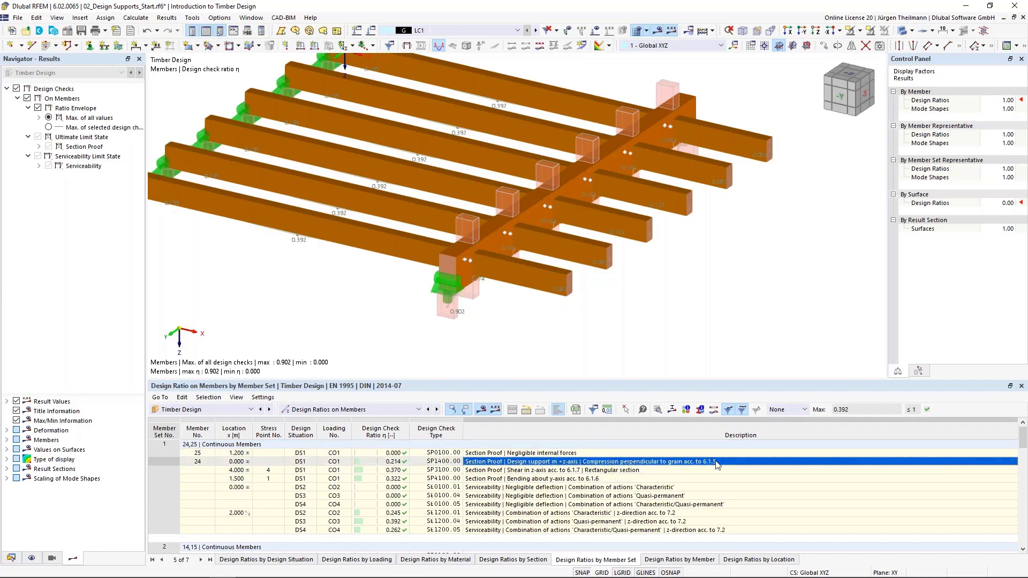
pyautogui.doubleClick(716, 462)
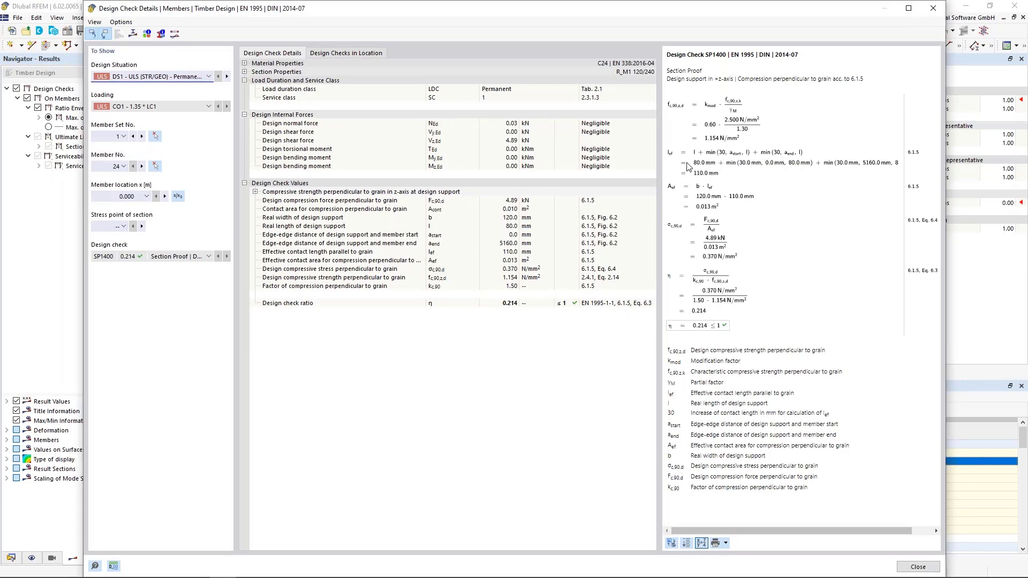
pyautogui.click(918, 567)
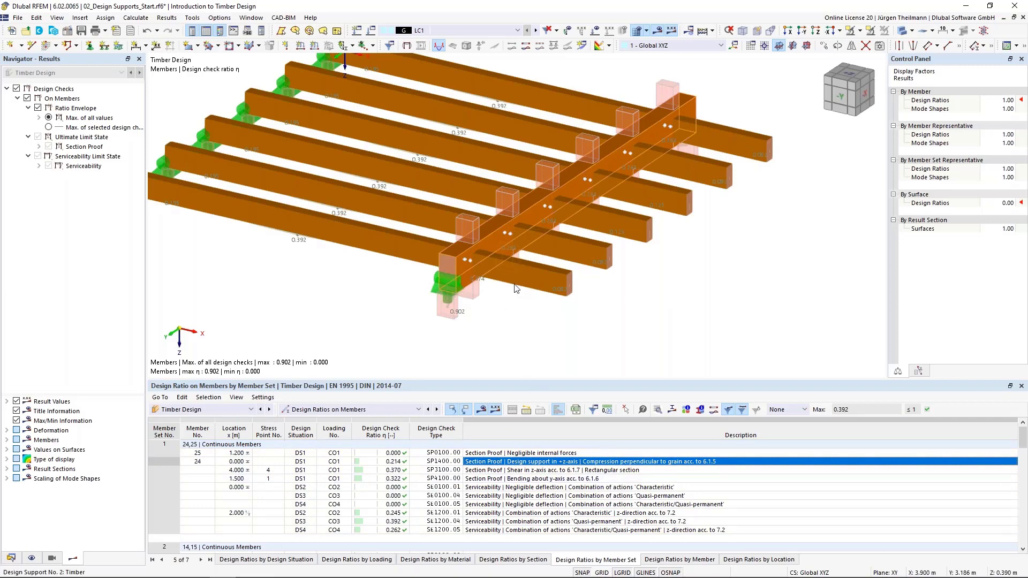
# - Go through the design ratios of the remaining member sets down to SP1400 for member 22 in member set 6
pyautogui.scroll(-2, 577, 514)
pyautogui.scroll(-15, 577, 514)
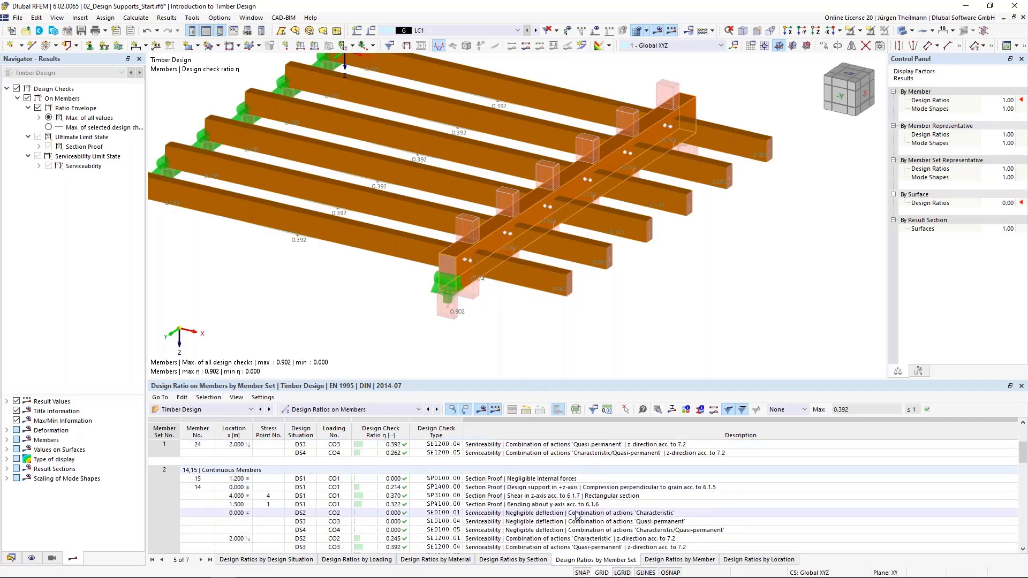
pyautogui.scroll(-4, 577, 514)
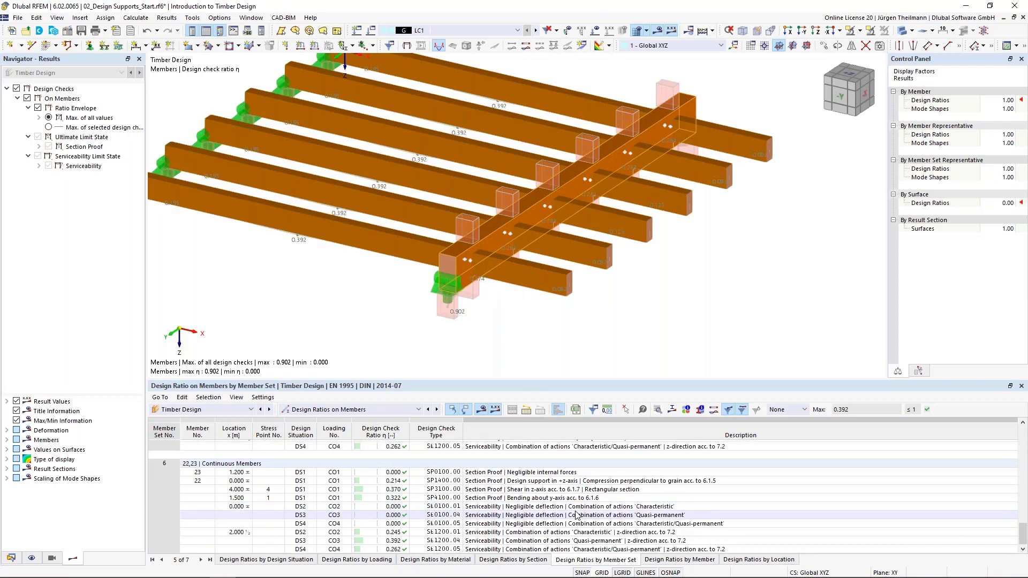
pyautogui.click(606, 480)
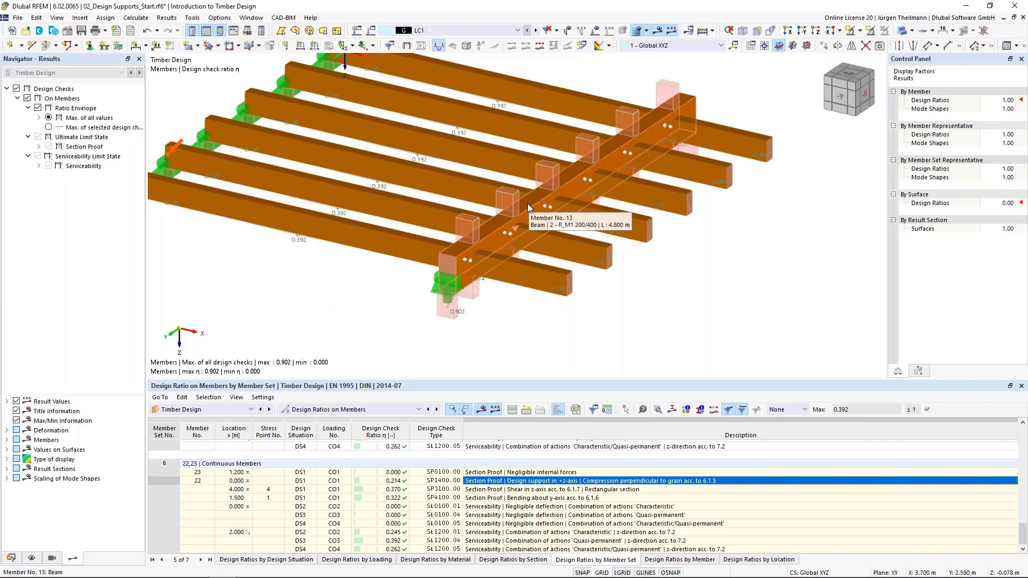
# - List the design ratios by member and locate the SP1400 compression perpendicular to grain check for member 13
pyautogui.click(688, 560)
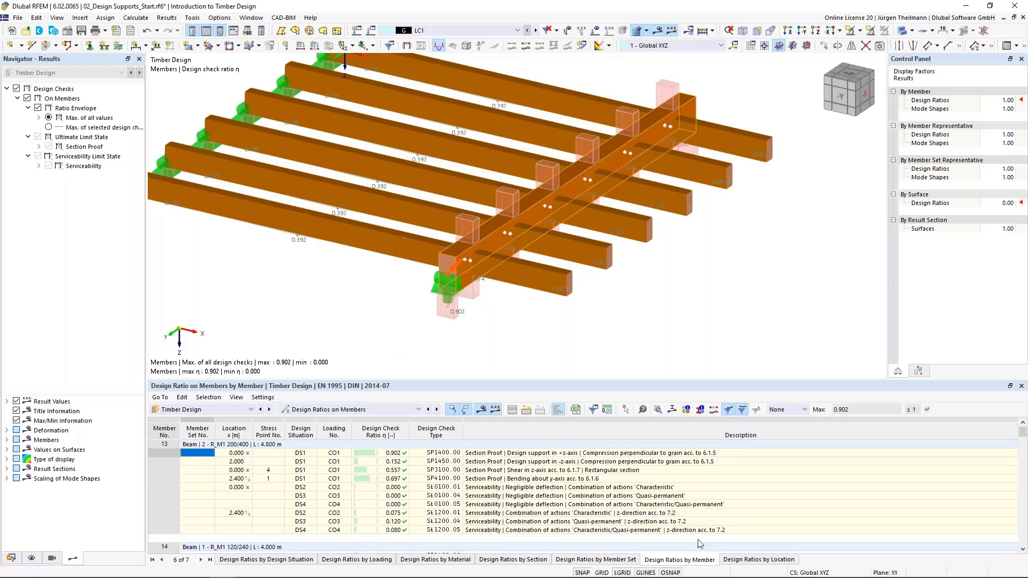
pyautogui.click(383, 455)
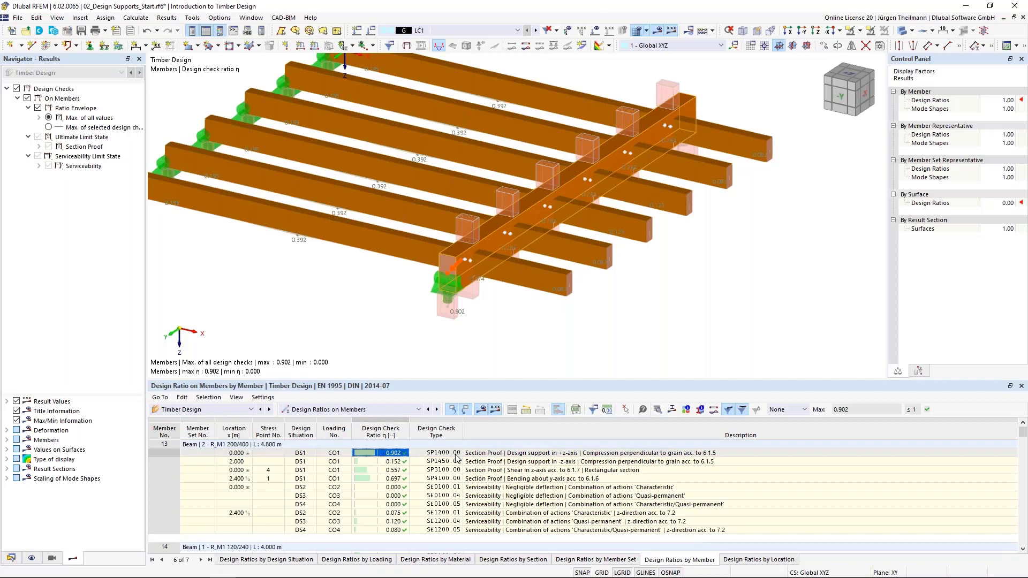
pyautogui.click(721, 455)
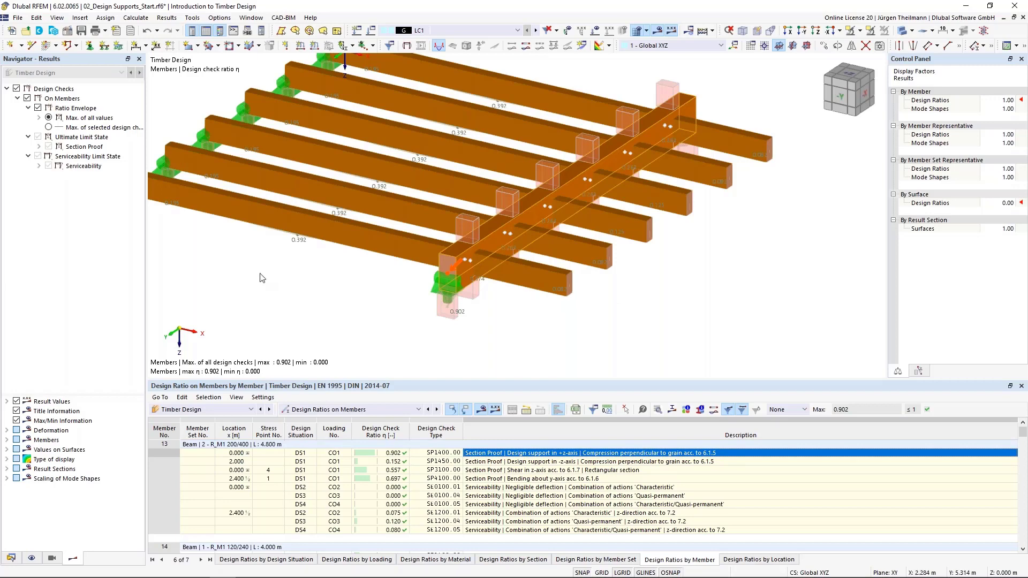
# - Open the design types of parent member set 1 (members 24,25) for editing, starting from member 24
pyautogui.moveTo(259, 271); pyautogui.dragTo(510, 264, button='middle')
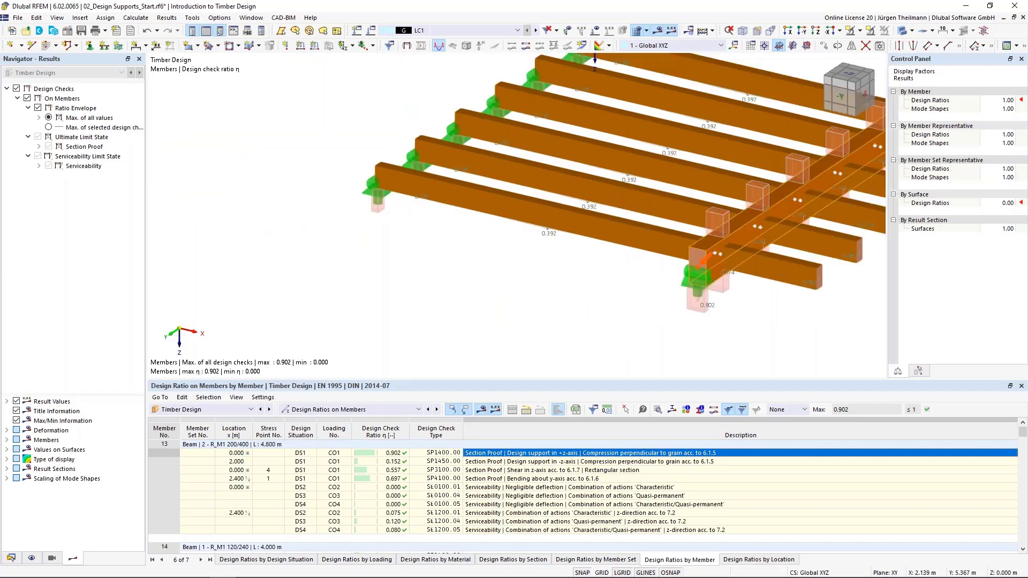
pyautogui.scroll(2, 335, 283)
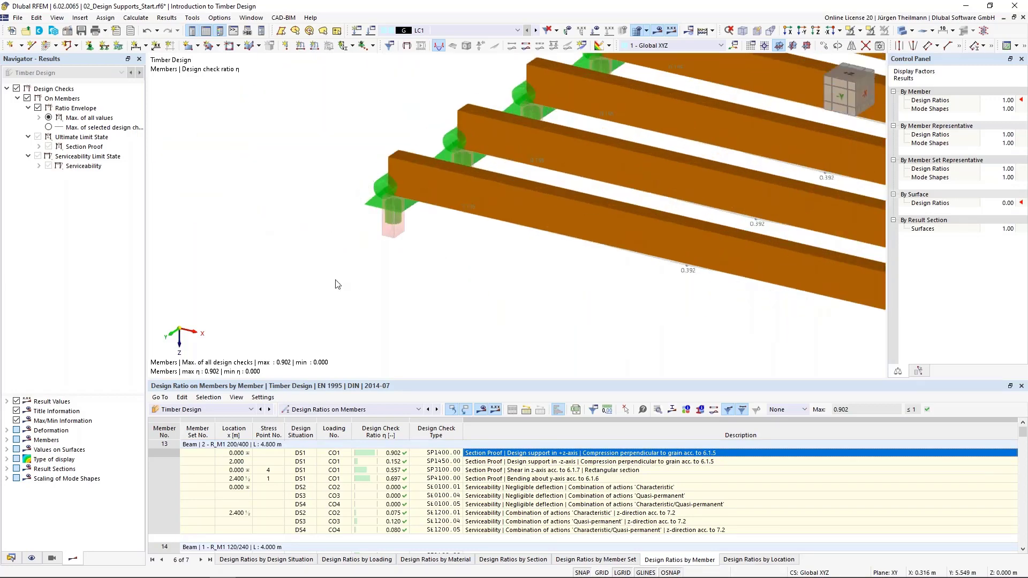
pyautogui.click(422, 172)
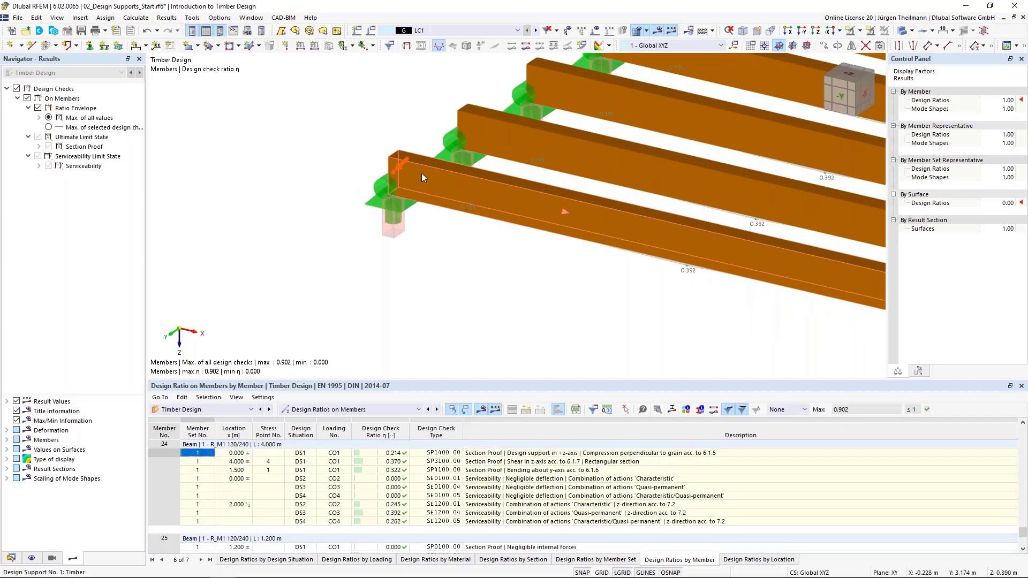
pyautogui.doubleClick(622, 221)
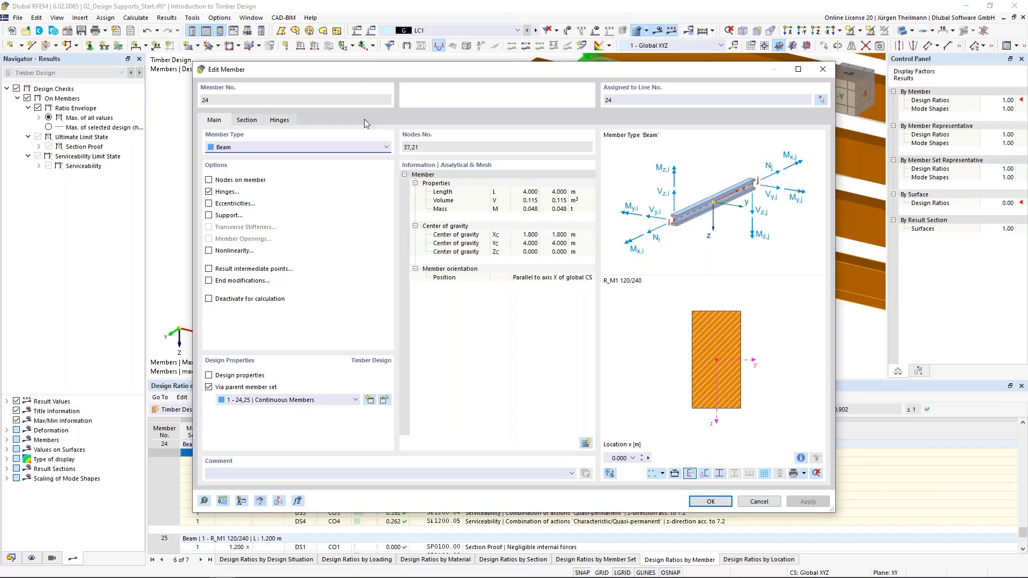
pyautogui.click(384, 401)
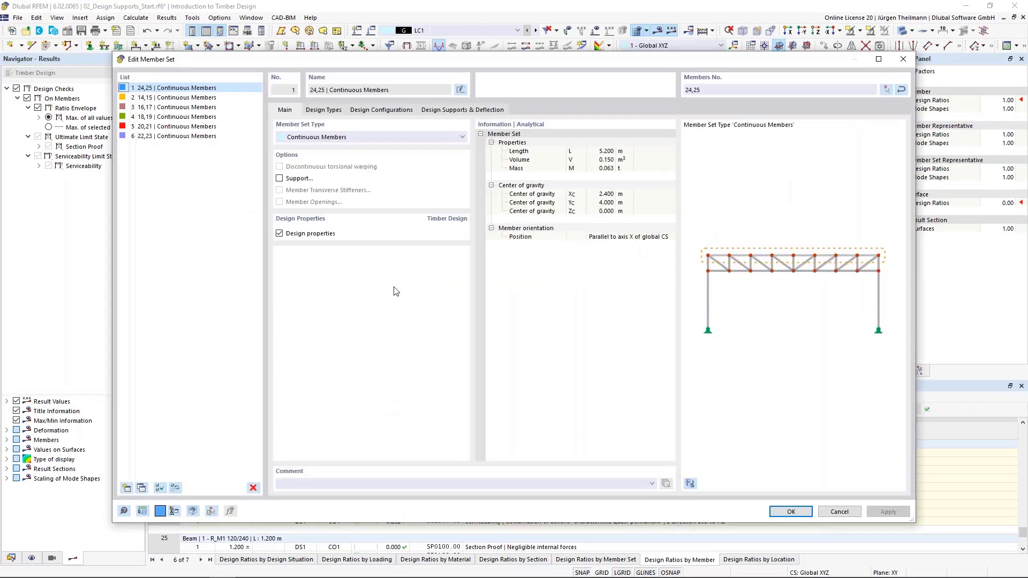
pyautogui.click(323, 111)
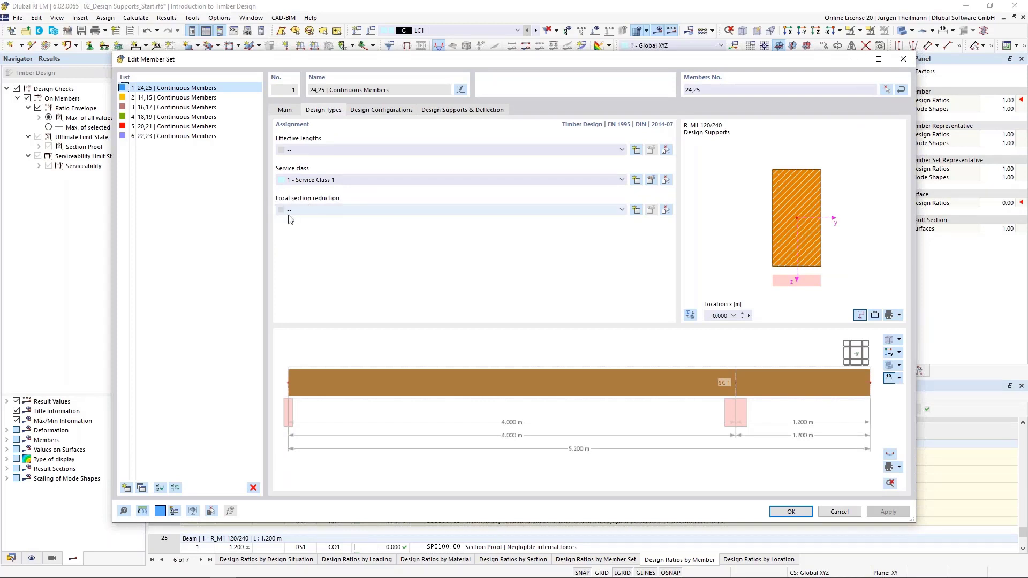
# - Create a new local section reduction for member set 1 with the Start Notch reduction type
pyautogui.click(637, 211)
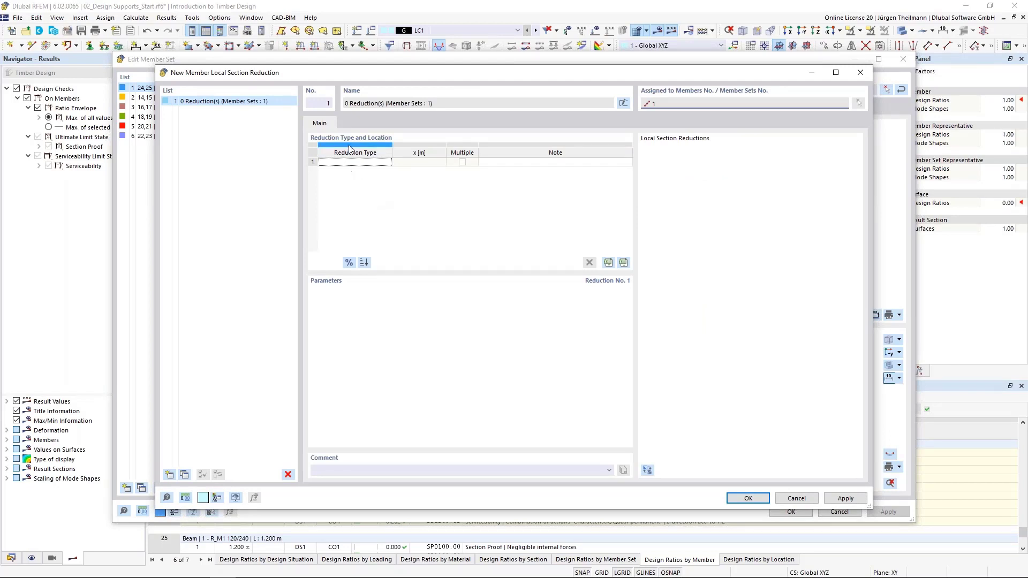
pyautogui.click(346, 162)
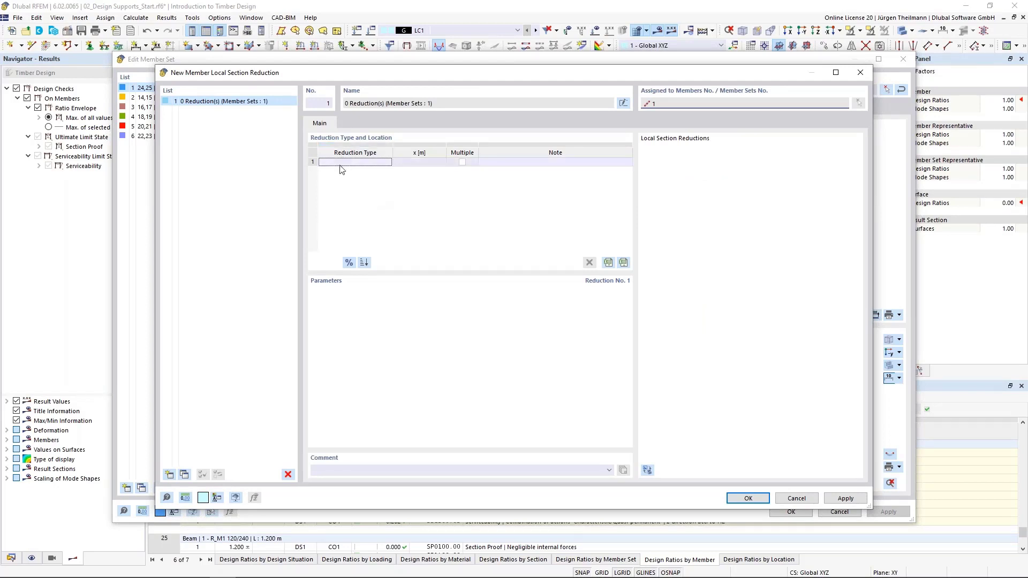
pyautogui.click(387, 162)
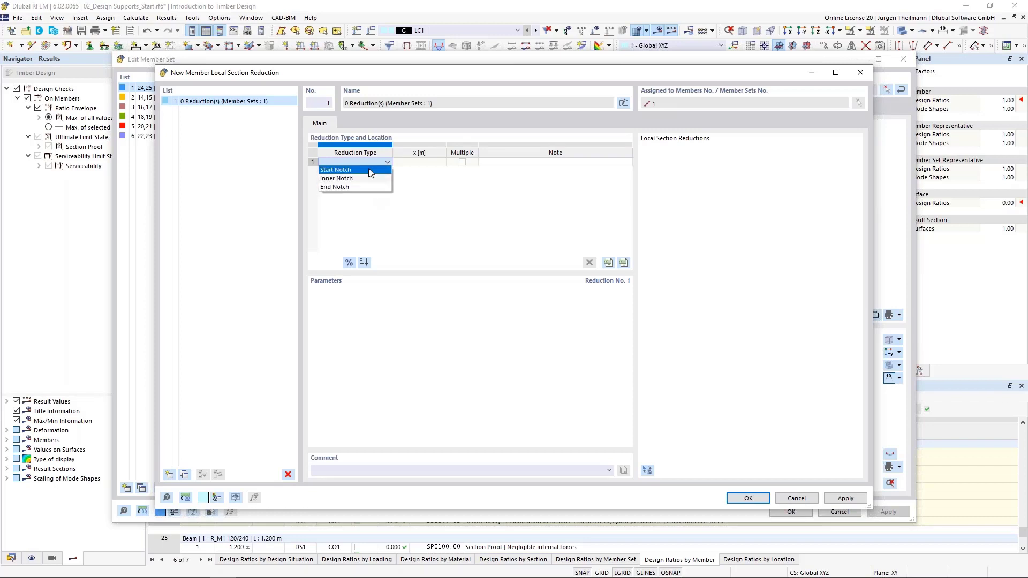
pyautogui.click(369, 170)
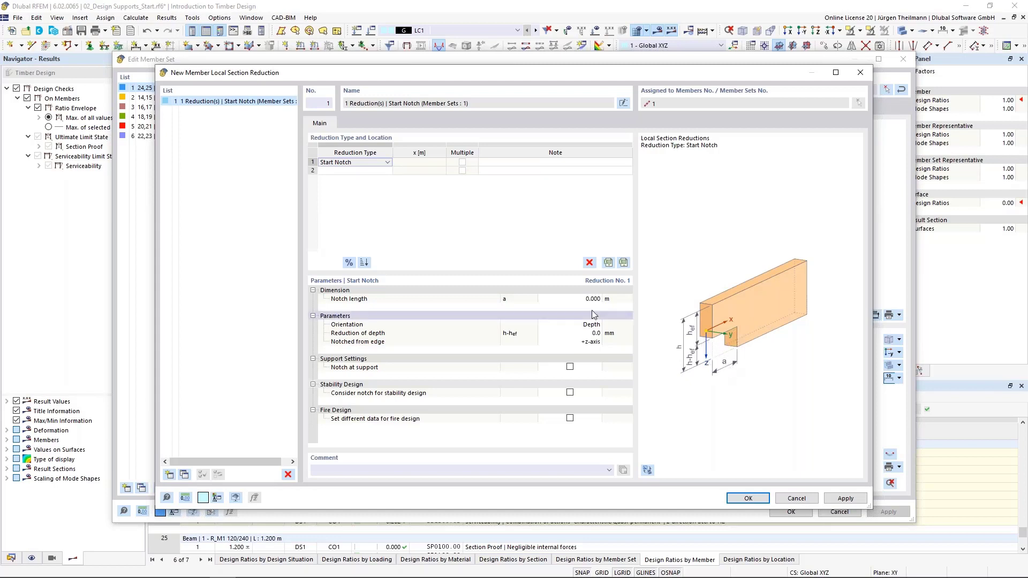
# - Define the start notch with a length of 0.040 m, Depth orientation and a depth reduction of 100 mm
pyautogui.click(559, 299)
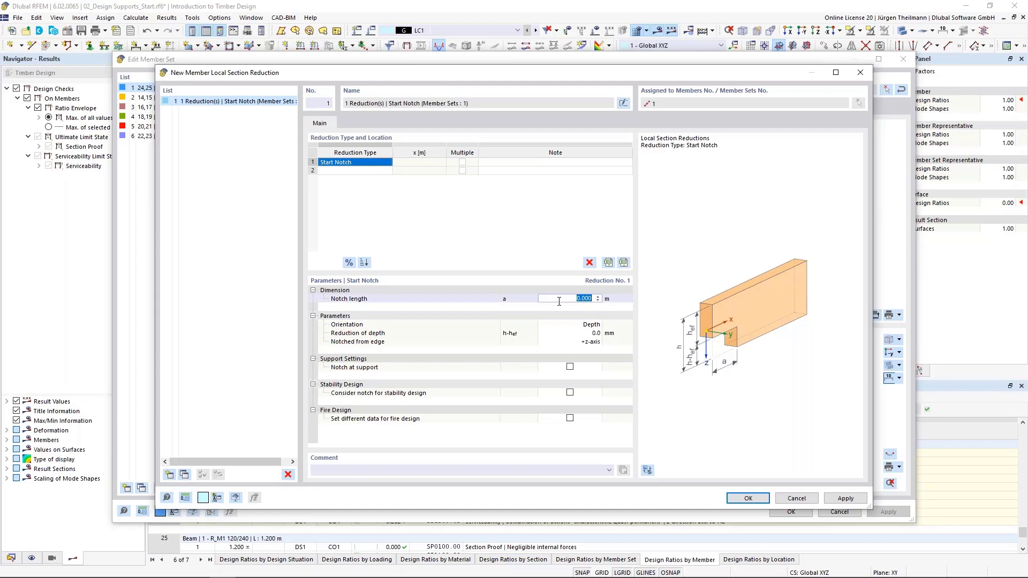
pyautogui.write('0,04')
pyautogui.press('Tab')
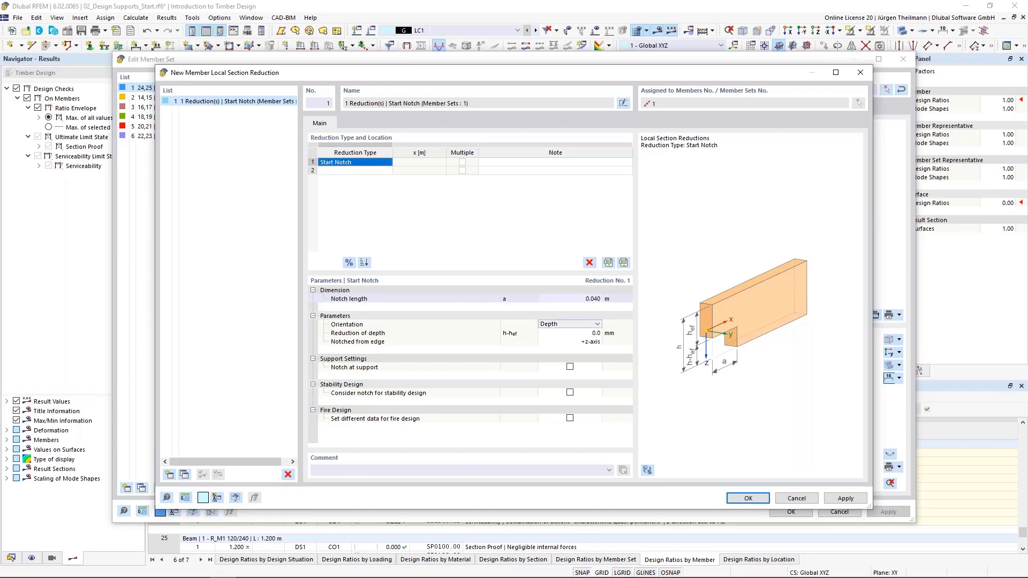
pyautogui.click(563, 326)
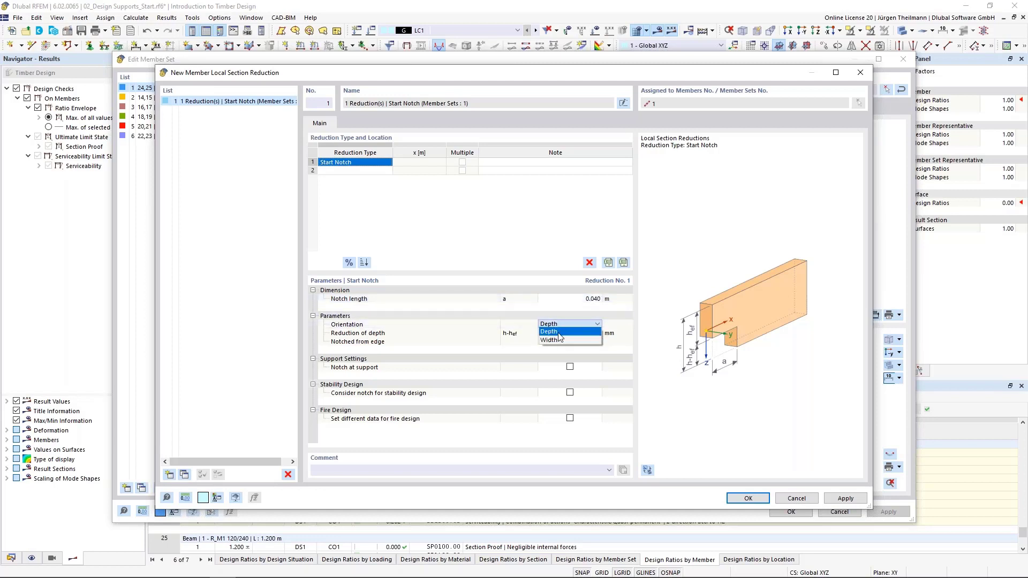
pyautogui.click(558, 332)
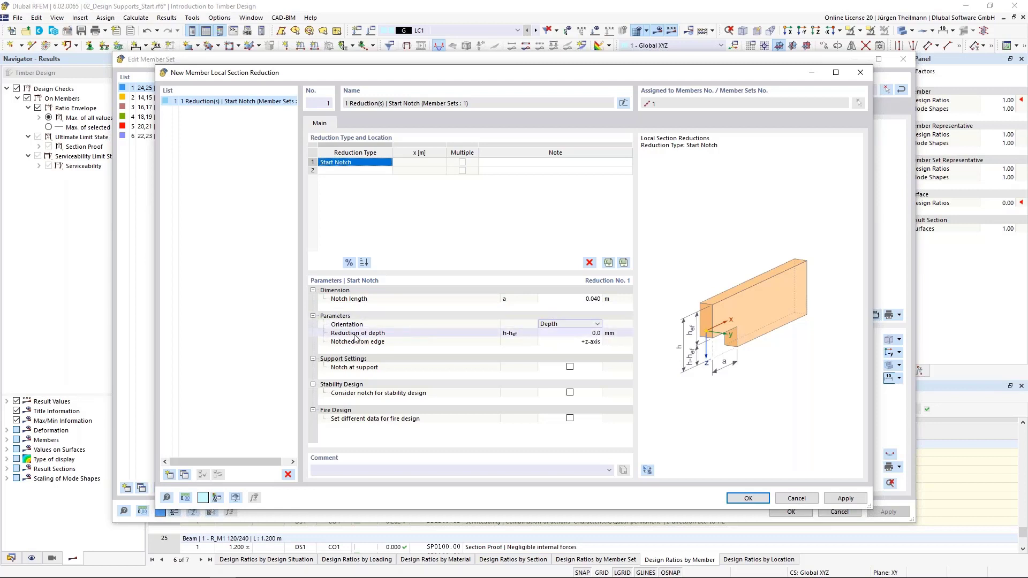
pyautogui.click(563, 333)
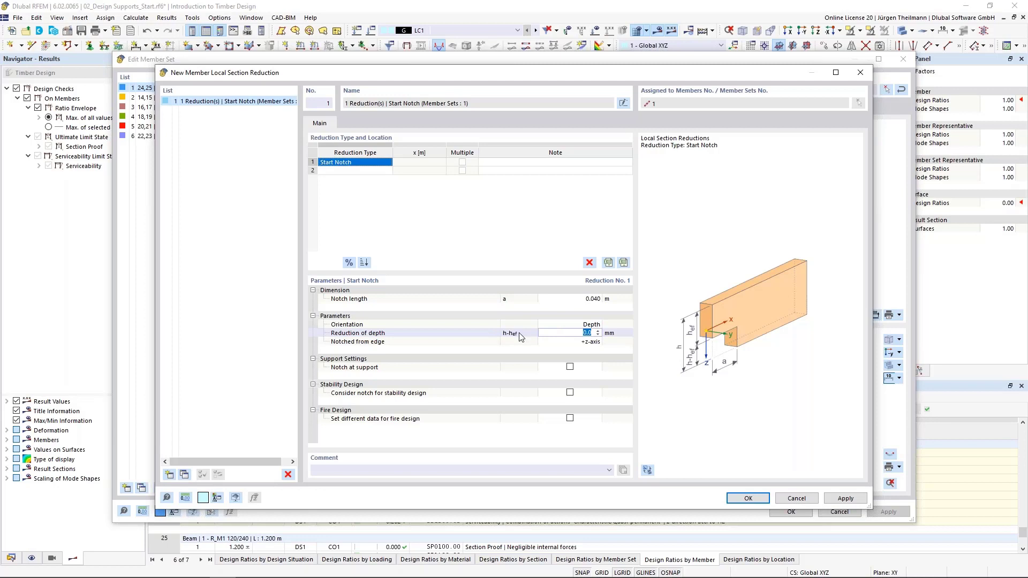
pyautogui.write('1')
pyautogui.press('Tab')
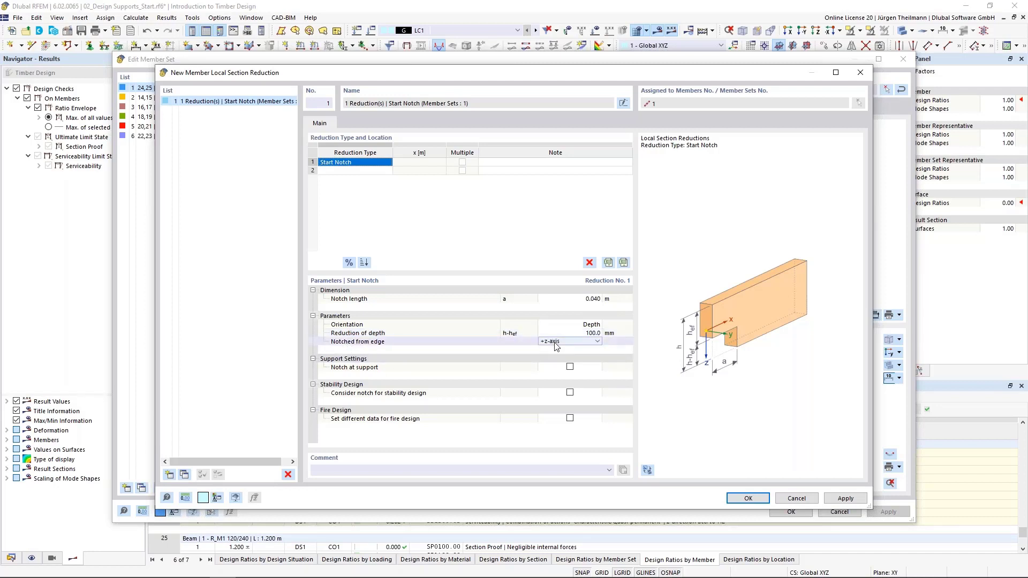
# - Preview the start notch cut from the -z-axis edge and restore the +z-axis edge
pyautogui.click(598, 341)
pyautogui.click(587, 357)
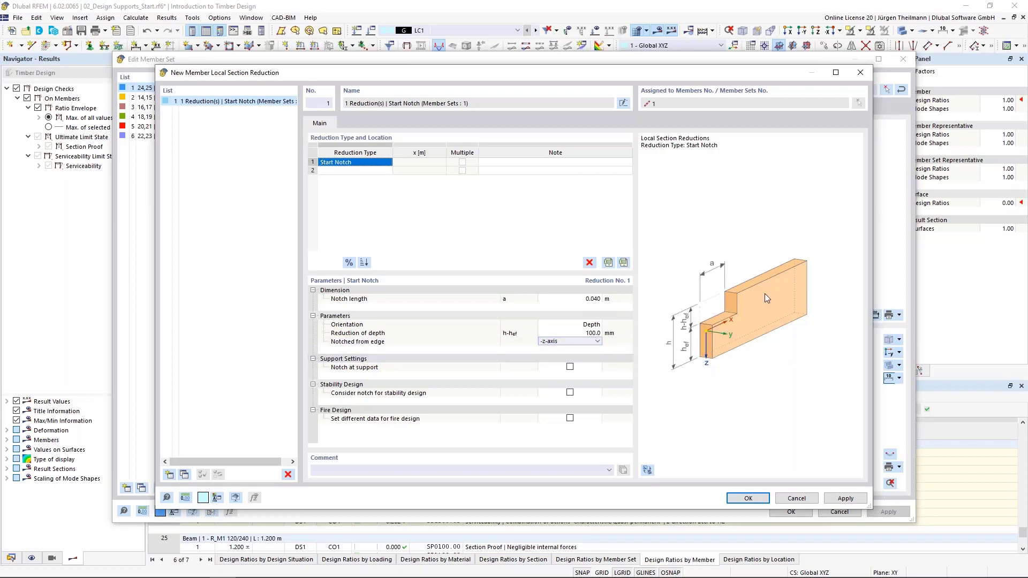
pyautogui.click(597, 341)
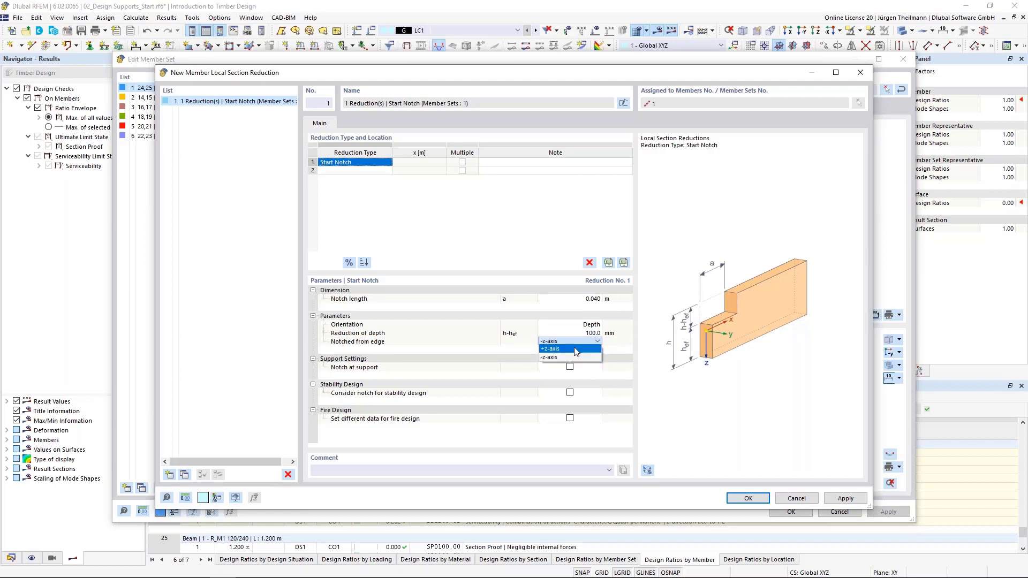
pyautogui.click(575, 350)
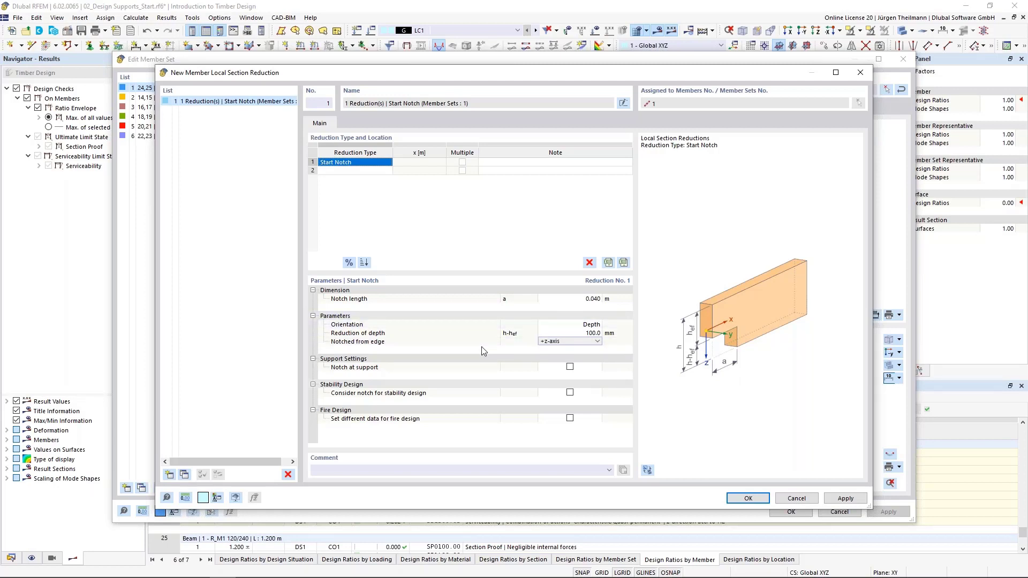
# - Enable the notch at support, save the section reduction with deletion of all results, and accept the member set changes
pyautogui.click(569, 367)
pyautogui.click(569, 367)
pyautogui.click(748, 499)
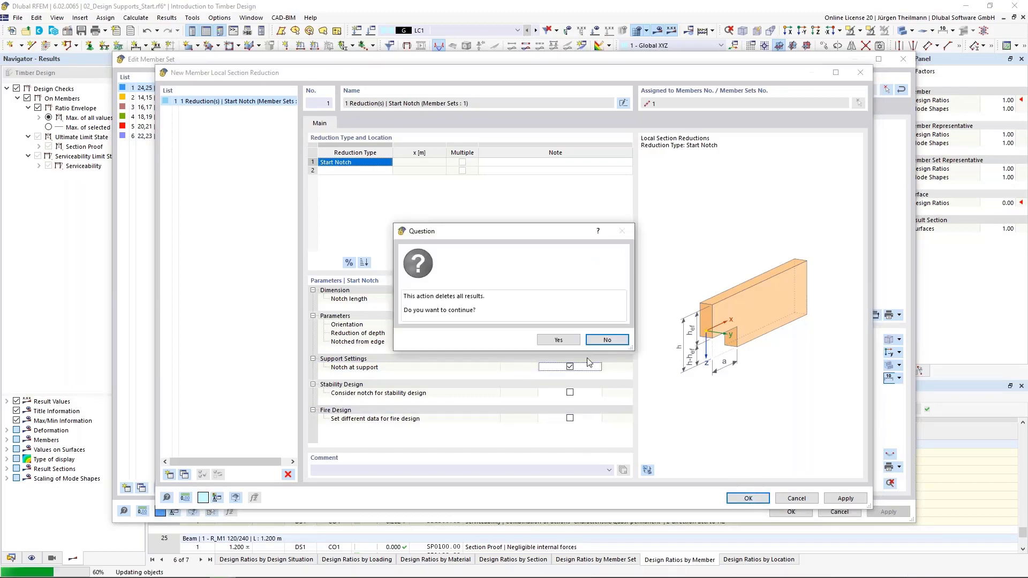
pyautogui.click(560, 342)
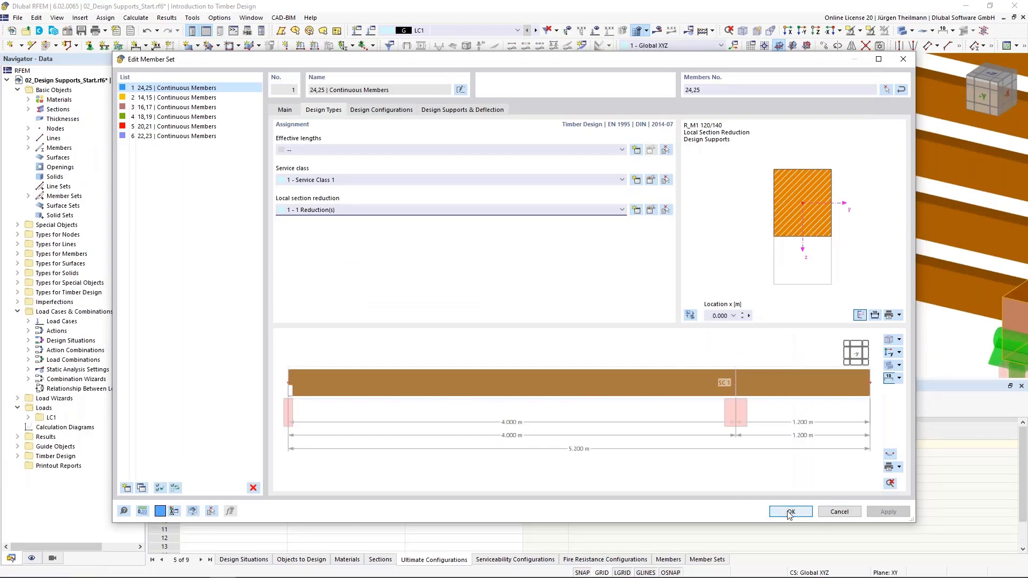
pyautogui.click(790, 512)
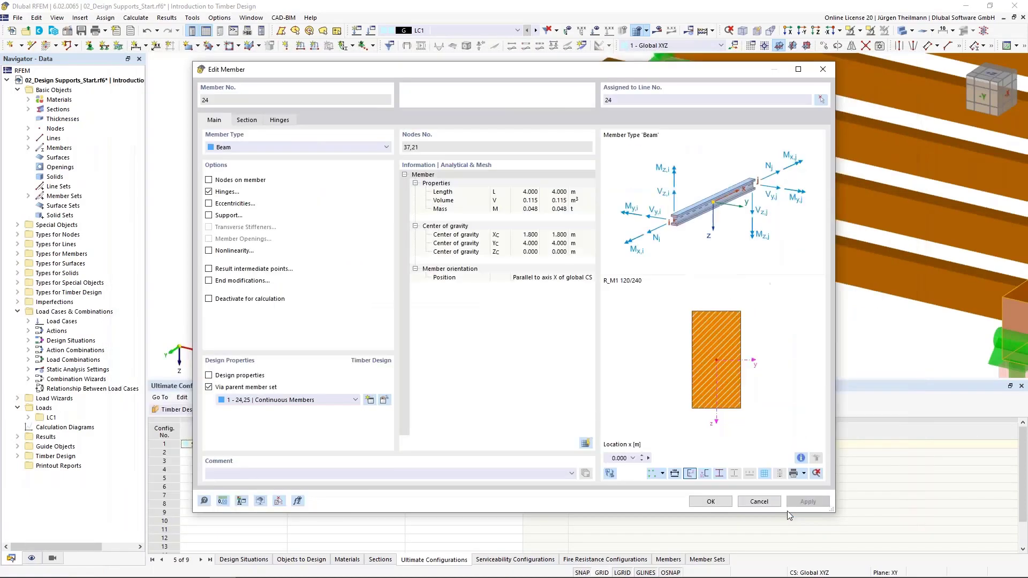
# - Confirm the edit of member 24 and run the Timber Design calculation
pyautogui.click(718, 503)
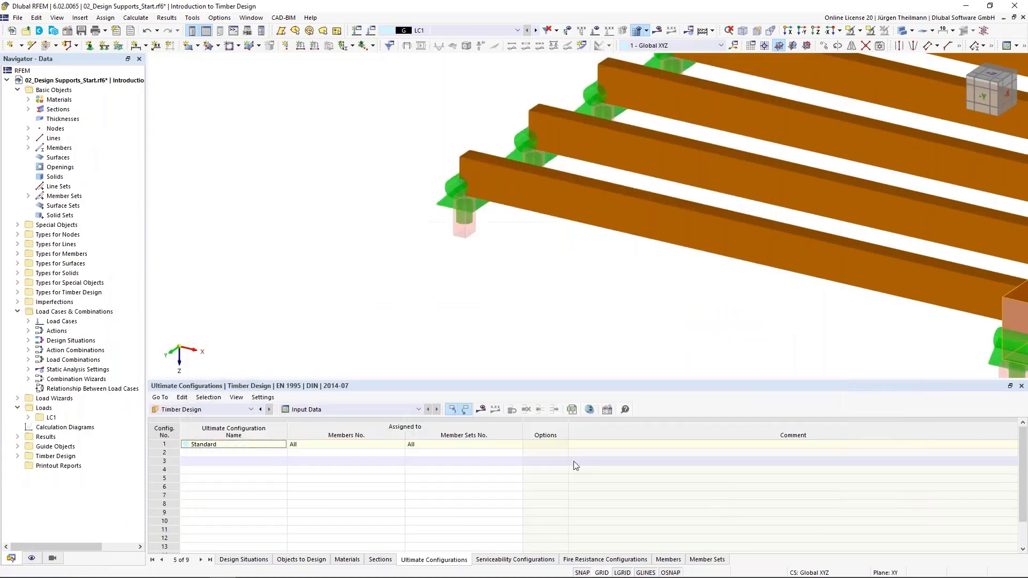
pyautogui.click(481, 412)
pyautogui.click(563, 341)
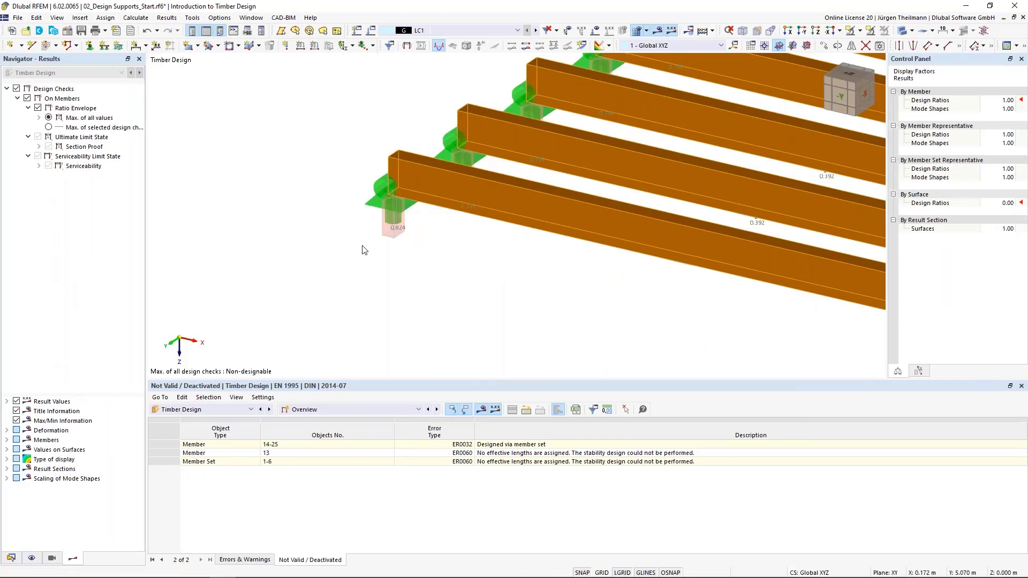
# - Display the timber design ratios on members, grouped by member set
pyautogui.click(418, 409)
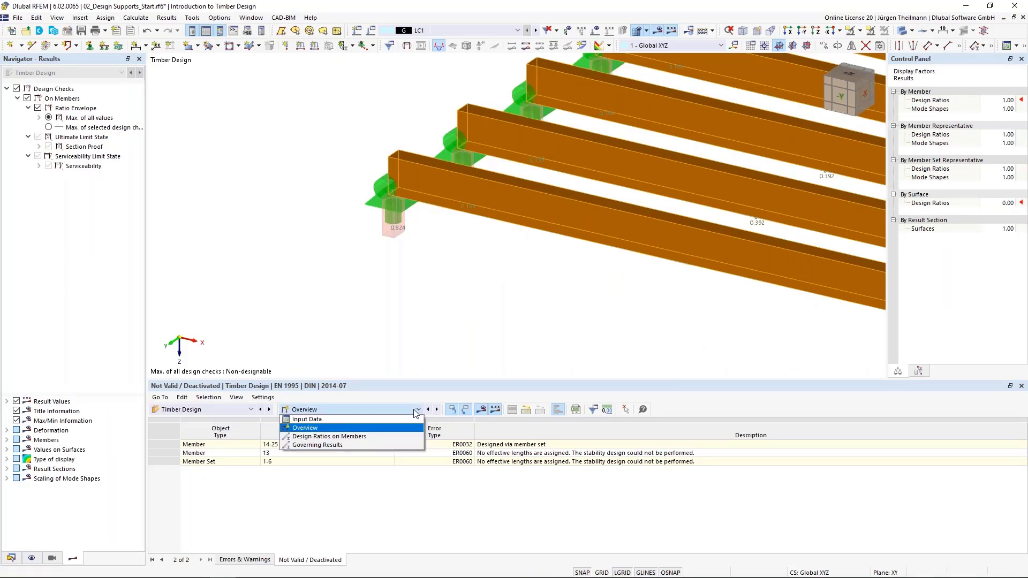
pyautogui.click(404, 435)
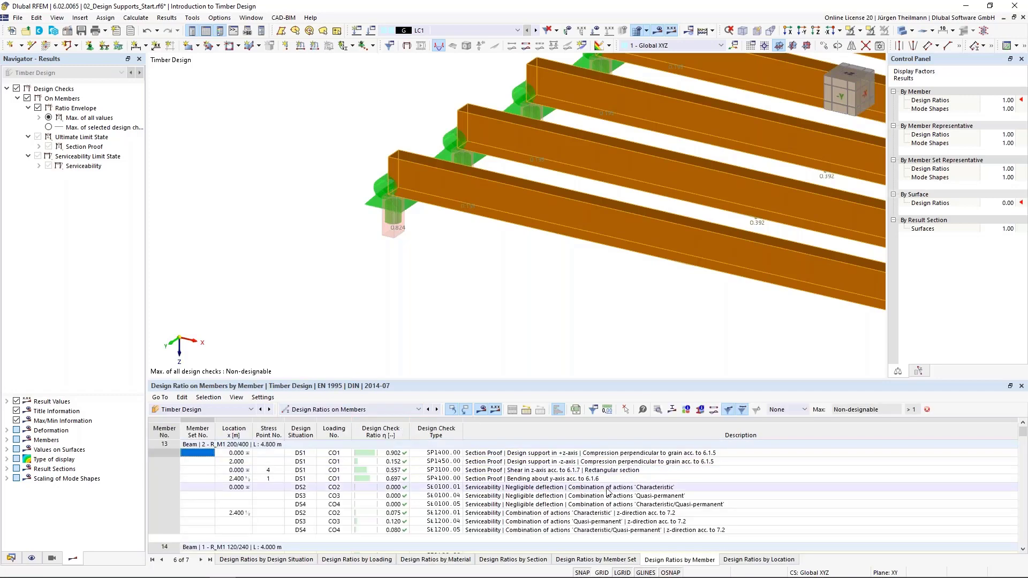
pyautogui.click(620, 560)
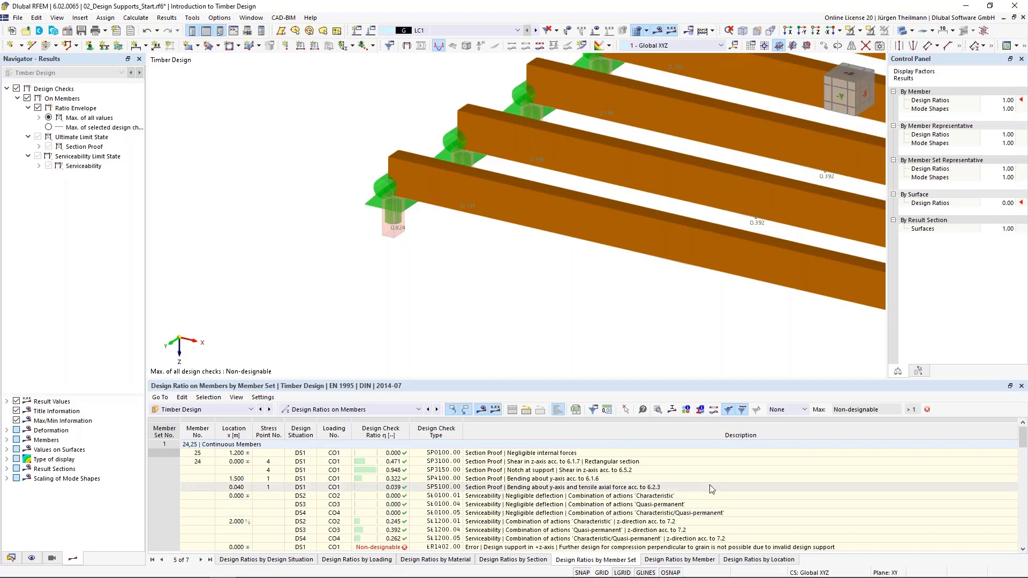
# - Review the notch-at-support shear check details for member set 1 and locate its design support error in the enlarged table
pyautogui.click(640, 471)
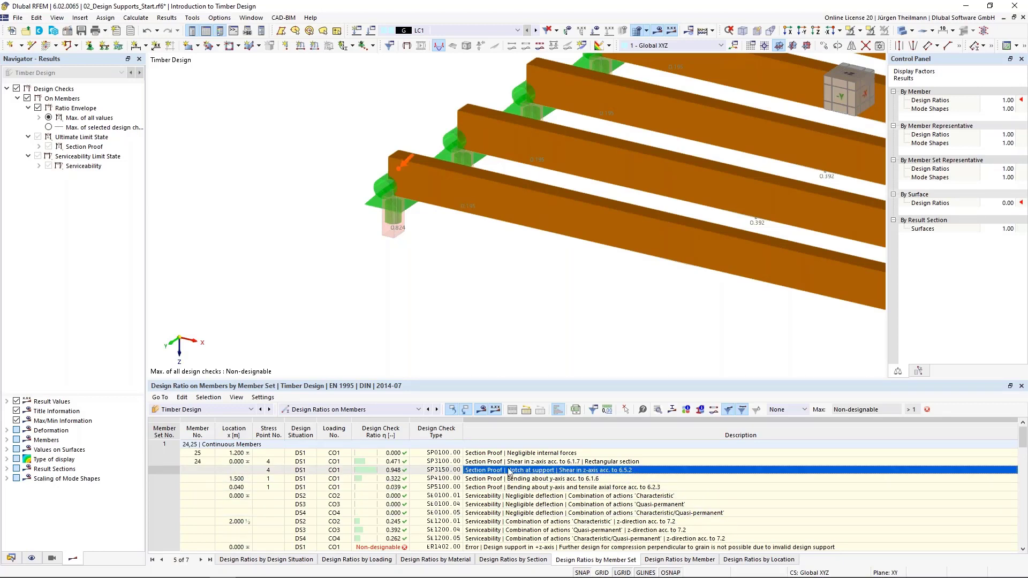
pyautogui.doubleClick(653, 475)
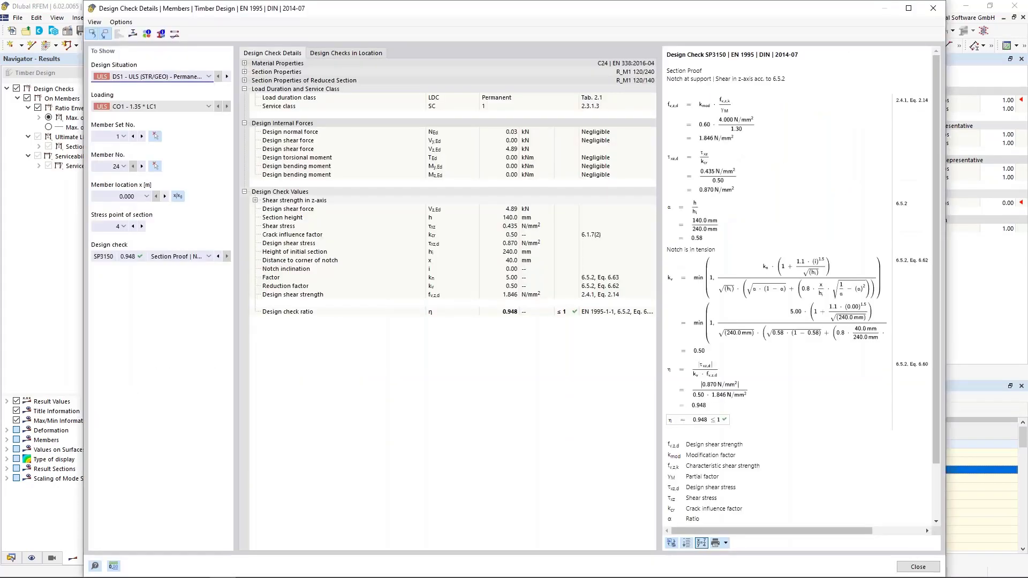
pyautogui.scroll(-3, 777, 197)
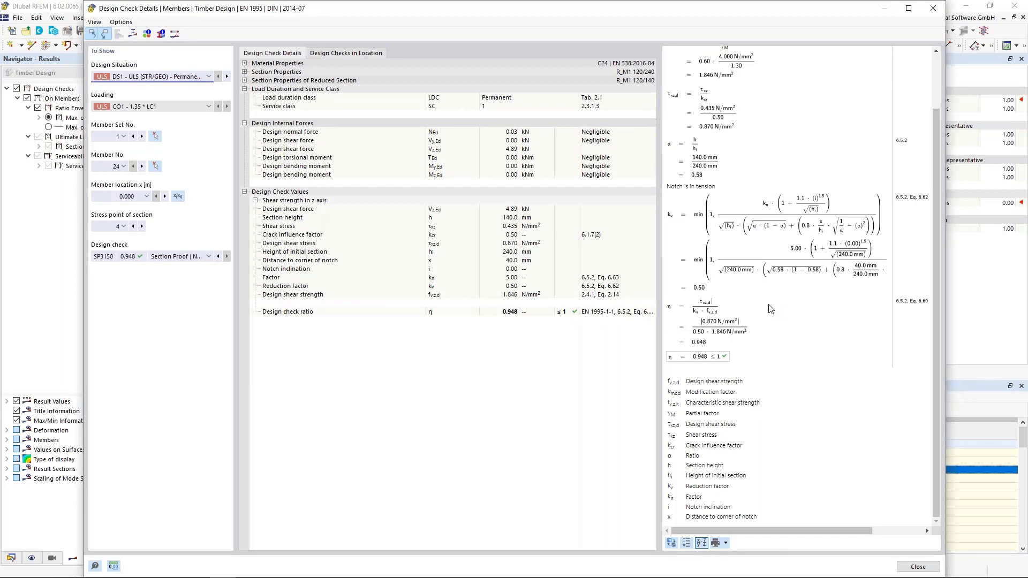
pyautogui.click(919, 567)
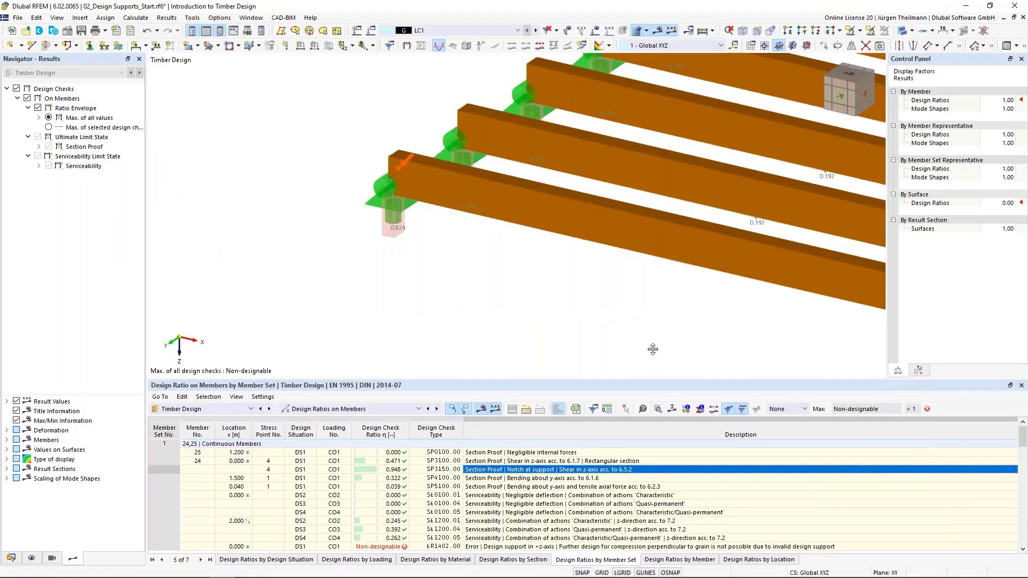
pyautogui.moveTo(653, 349); pyautogui.dragTo(653, 334)
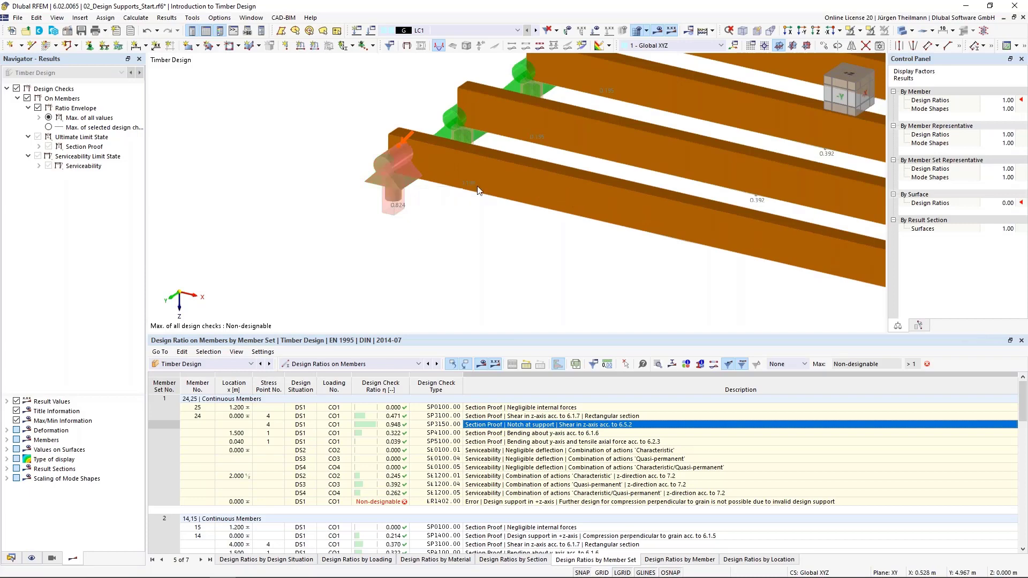
pyautogui.click(875, 503)
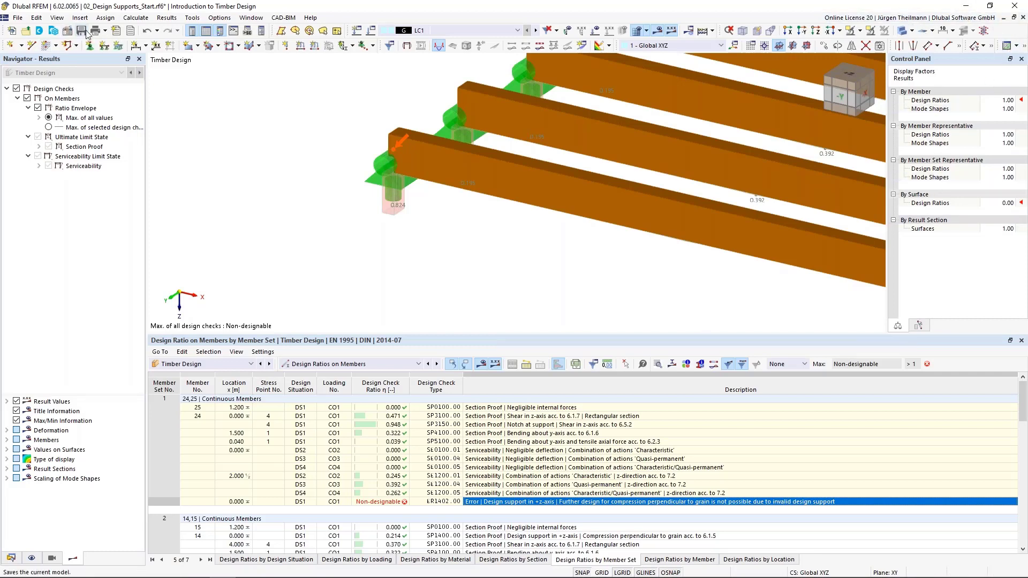
# - Close the design supports model and save its changes
pyautogui.click(1023, 17)
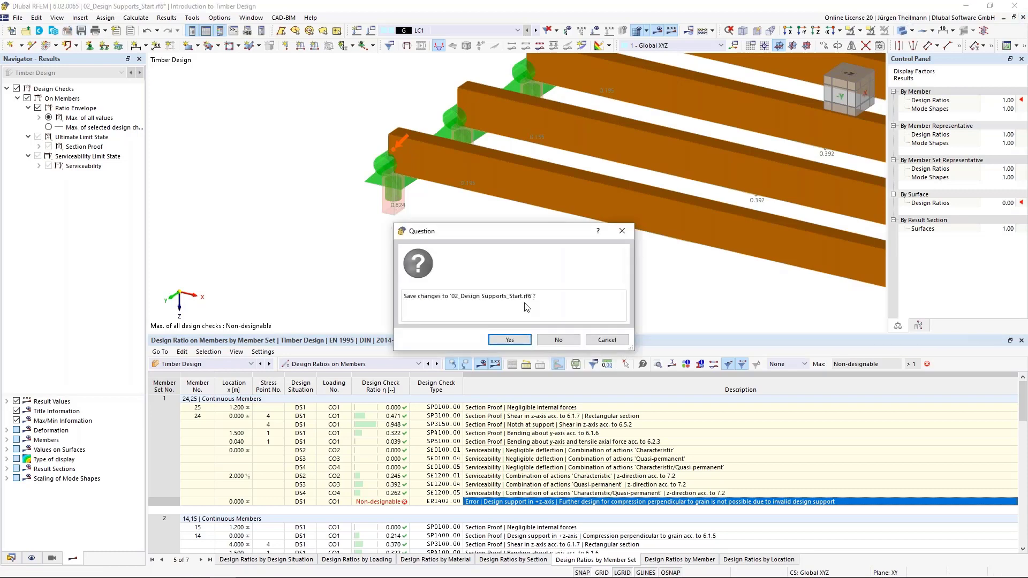
pyautogui.click(509, 339)
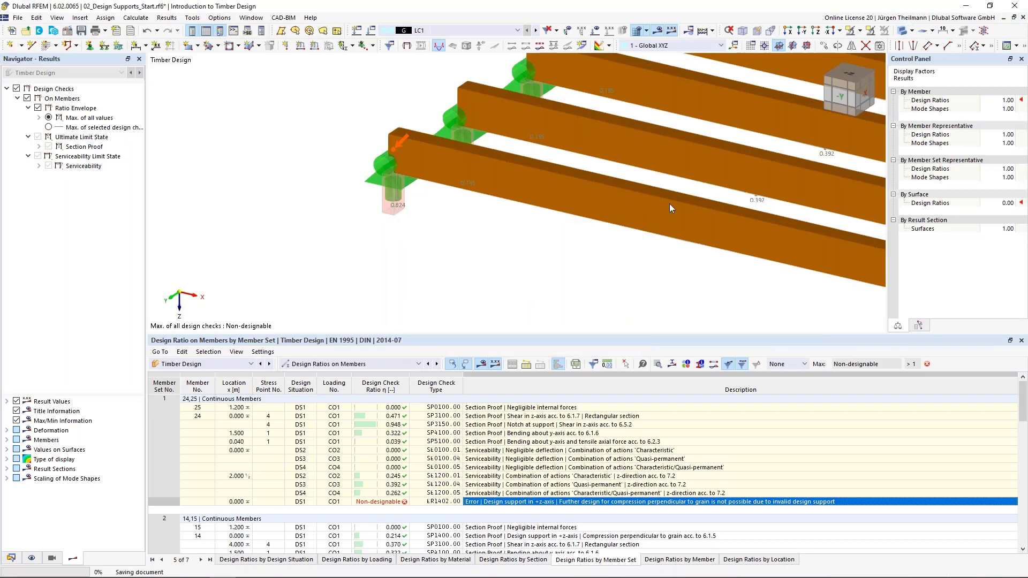
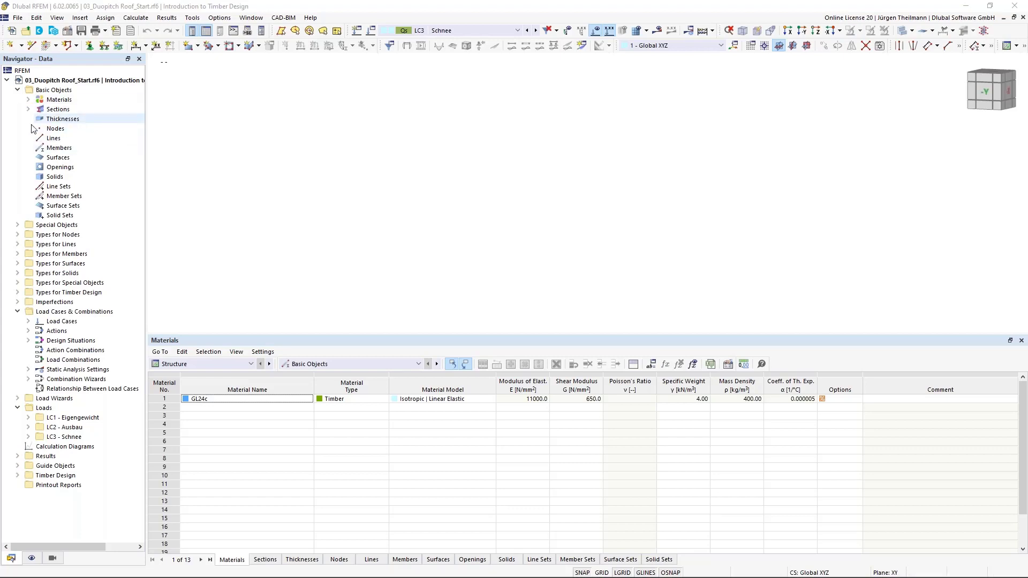
# - Turn on the work plane grid in the duopitch roof model
pyautogui.click(602, 573)
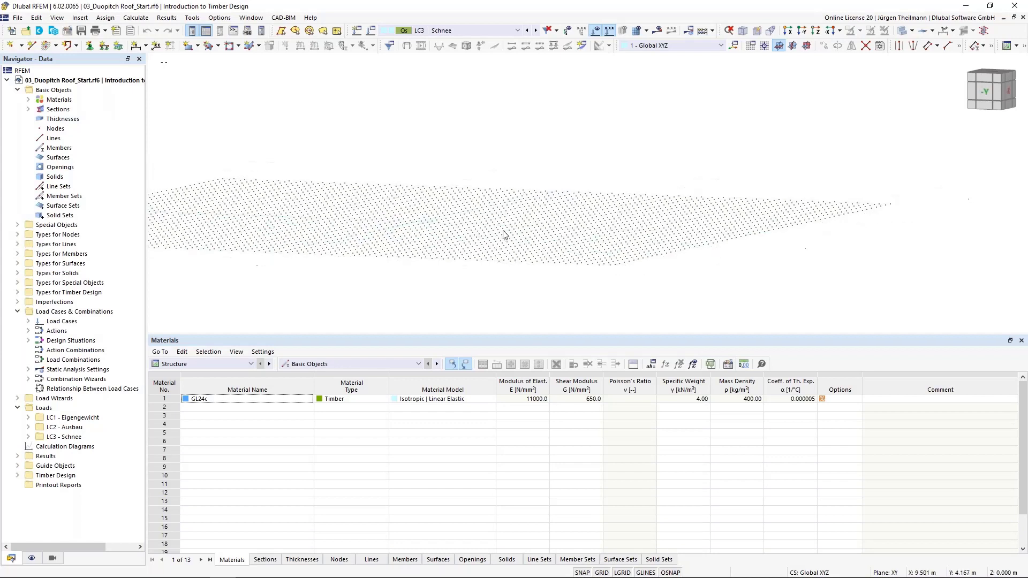
pyautogui.moveTo(466, 257); pyautogui.dragTo(589, 268, button='middle')
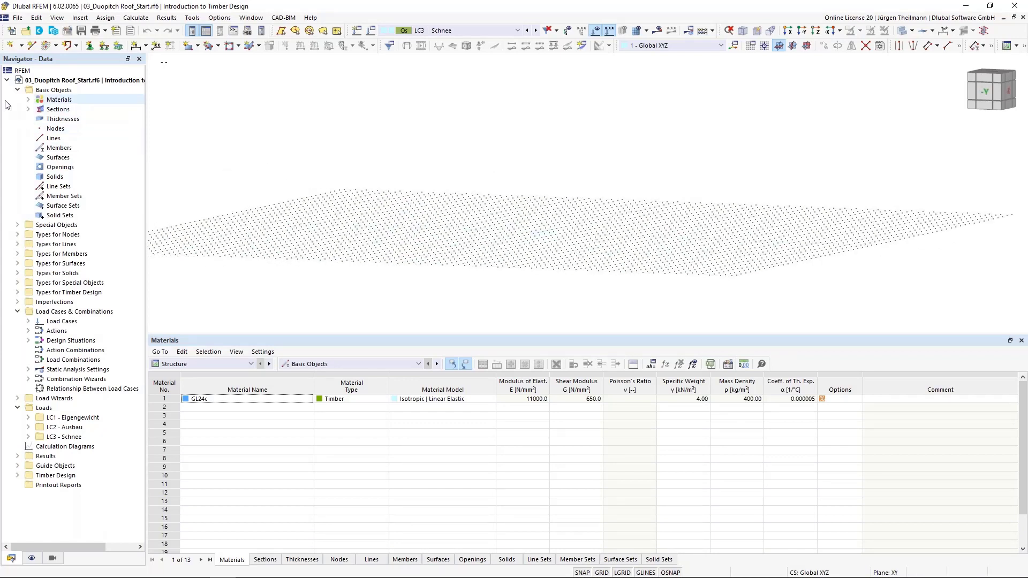
# - Examine the model's predefined material and sections, and its available load cases and combinations
pyautogui.click(29, 101)
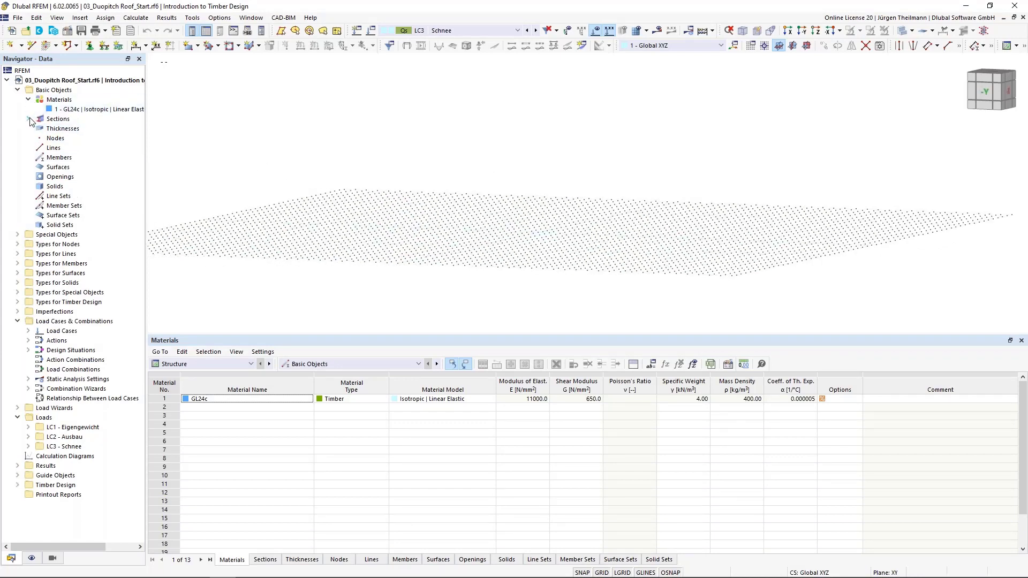
pyautogui.click(30, 119)
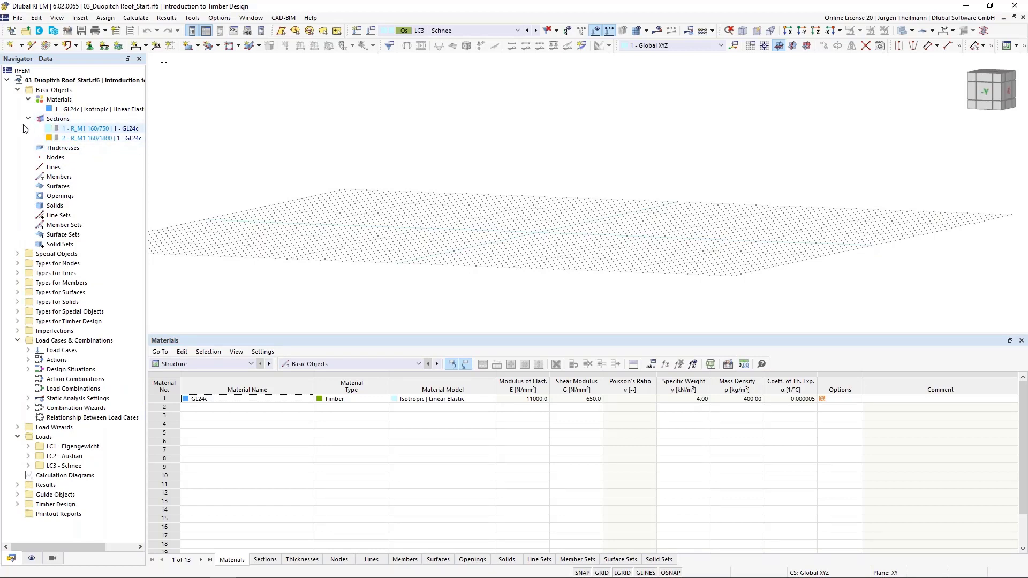
pyautogui.click(514, 31)
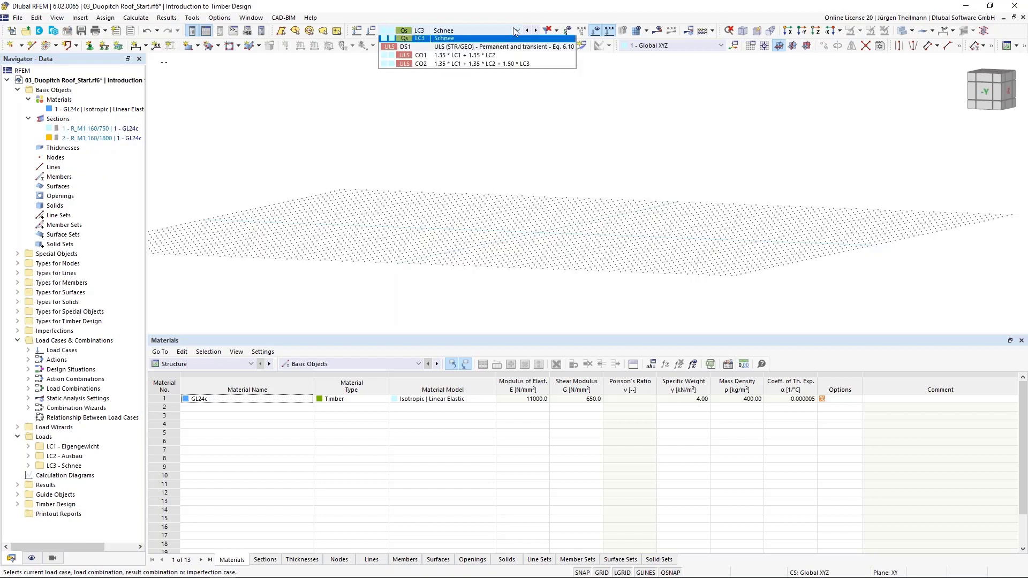
pyautogui.click(483, 31)
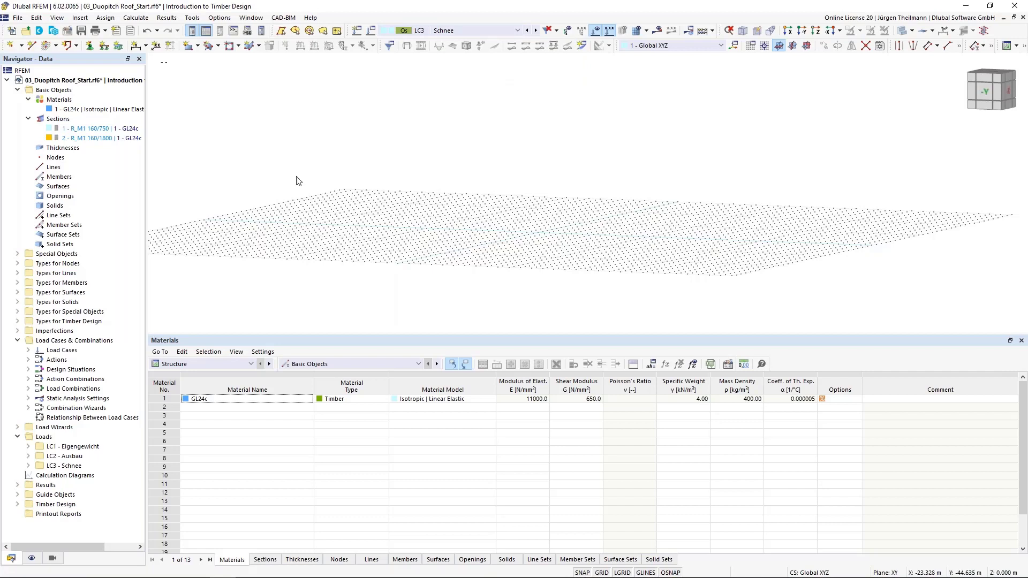
# - Start a new simple single member and open its section settings
pyautogui.click(56, 46)
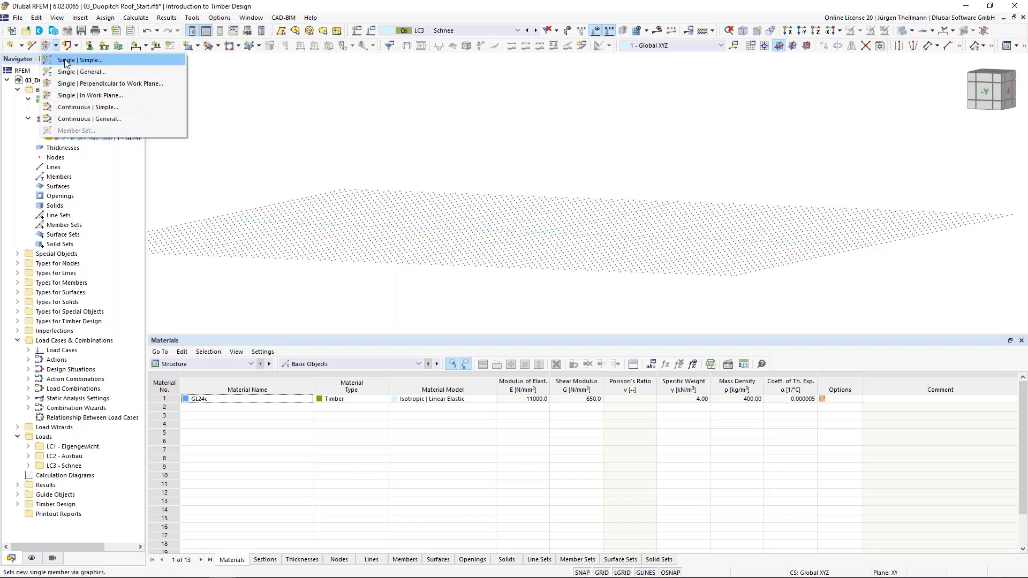
pyautogui.click(67, 62)
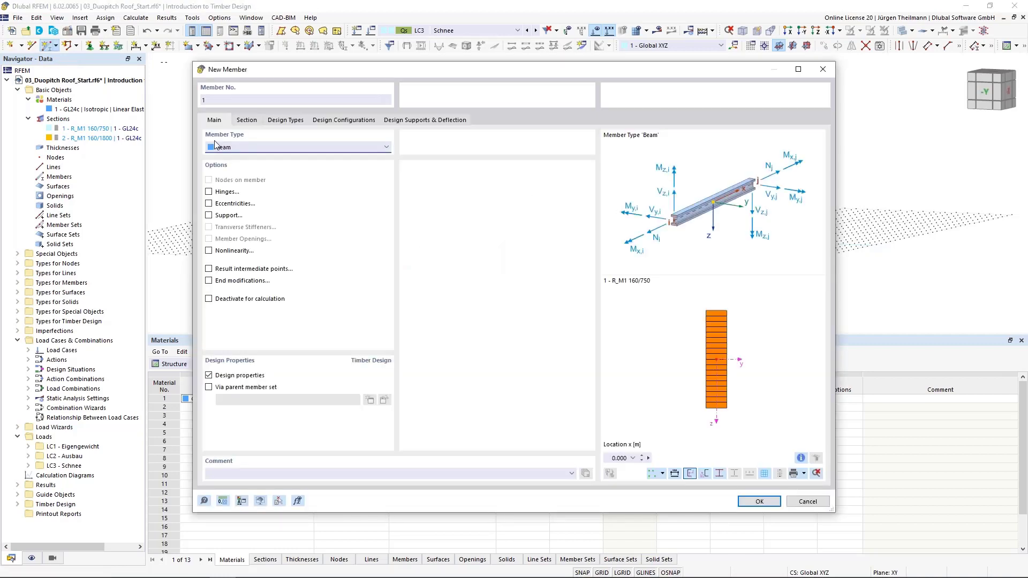
pyautogui.click(241, 121)
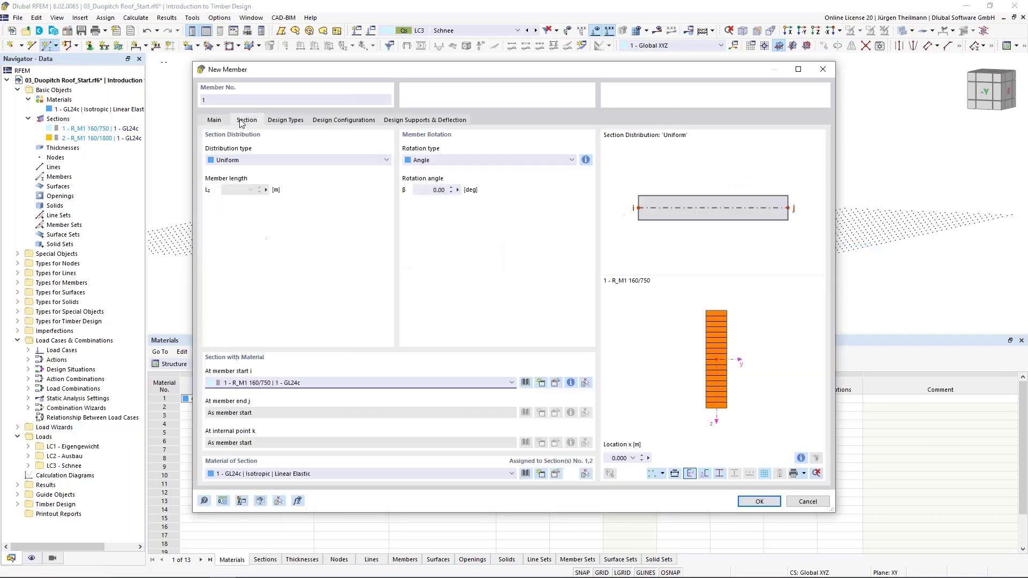
# - Preview the Linear and Tapered at start of member section distributions for the new member
pyautogui.click(272, 161)
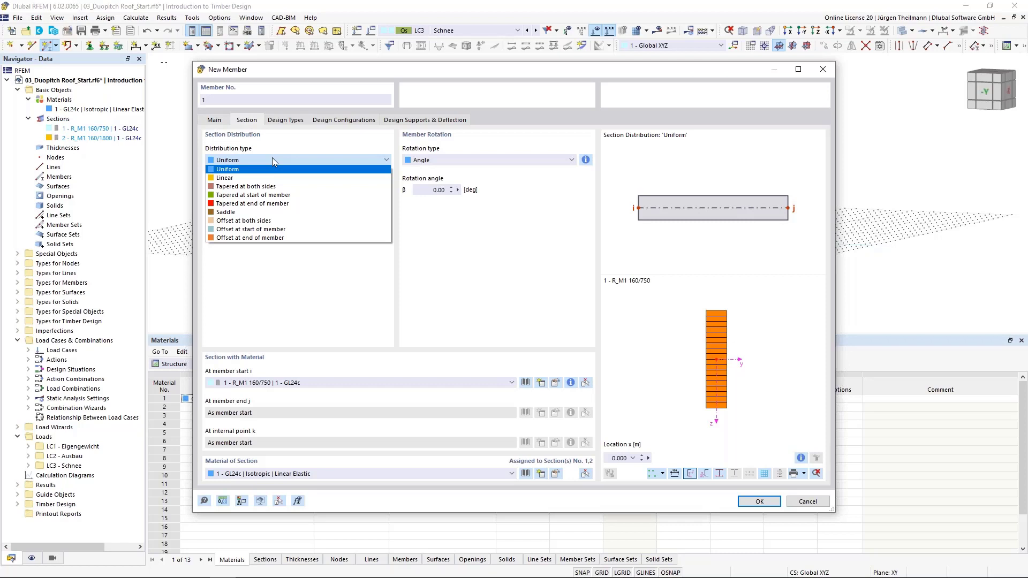
pyautogui.click(241, 178)
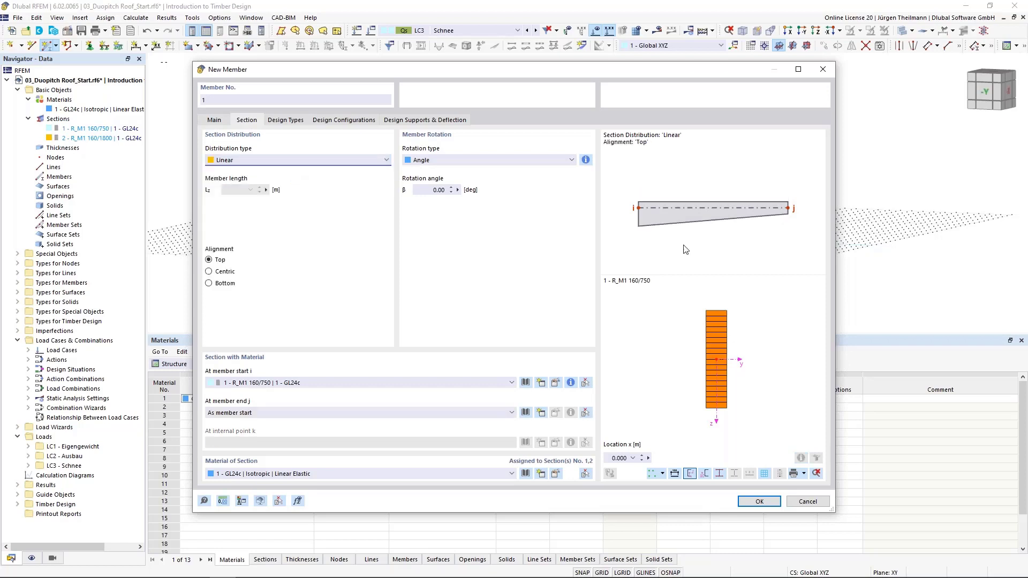
pyautogui.click(307, 160)
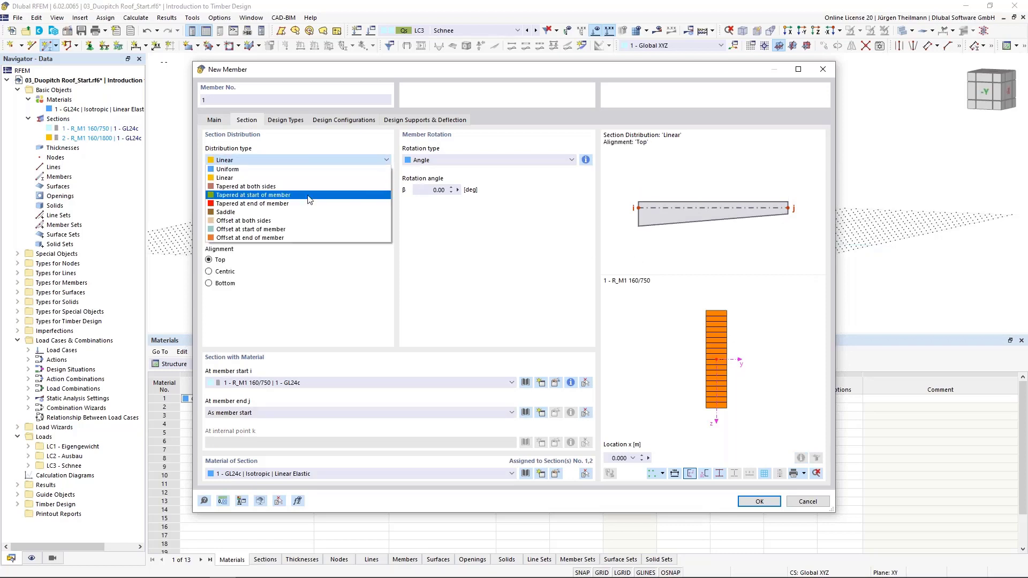
pyautogui.click(308, 196)
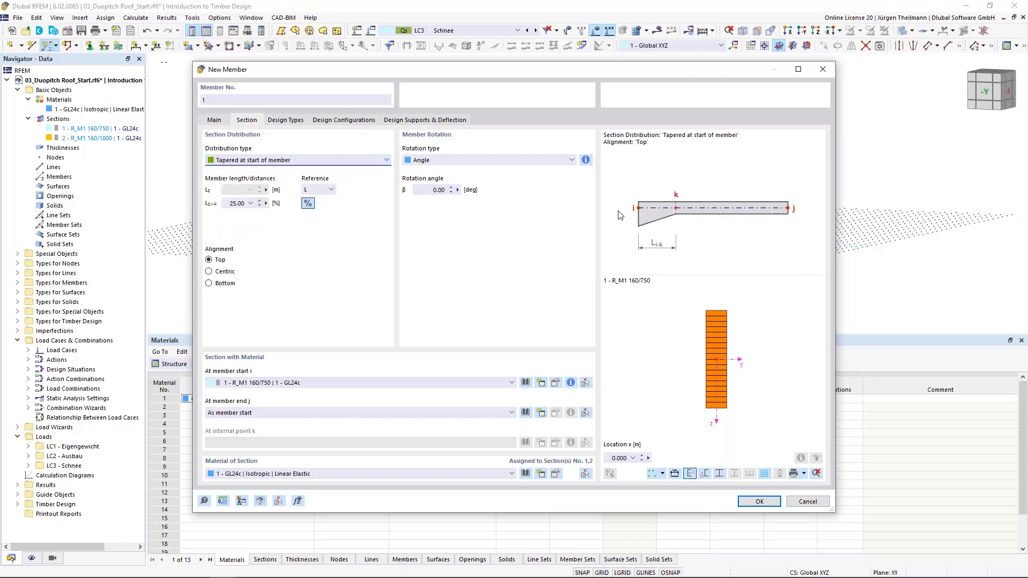
# - Set the section distribution to Saddle with Bottom alignment and the distance to internal point k to 50 %
pyautogui.click(384, 162)
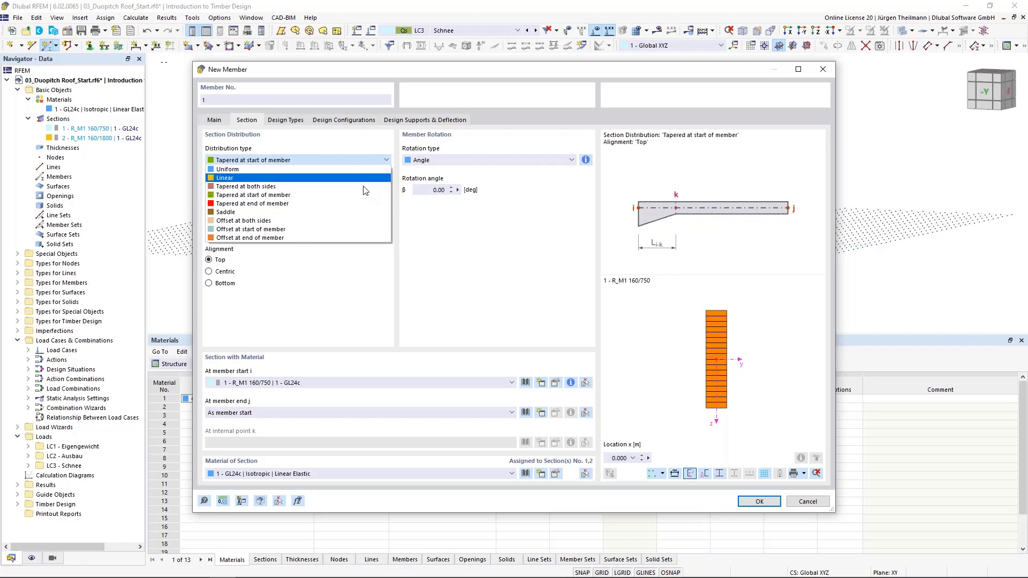
pyautogui.click(221, 213)
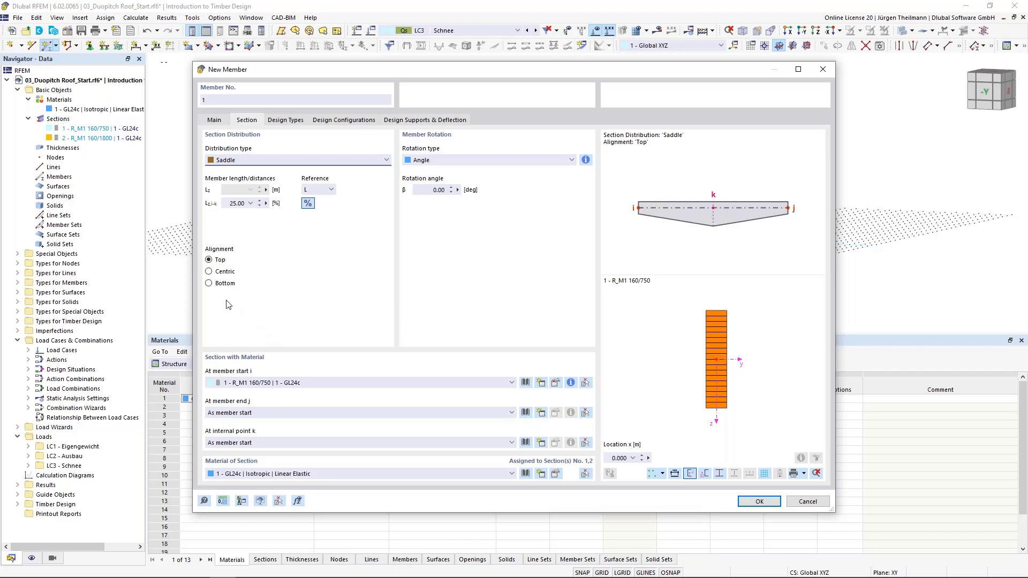
pyautogui.click(208, 283)
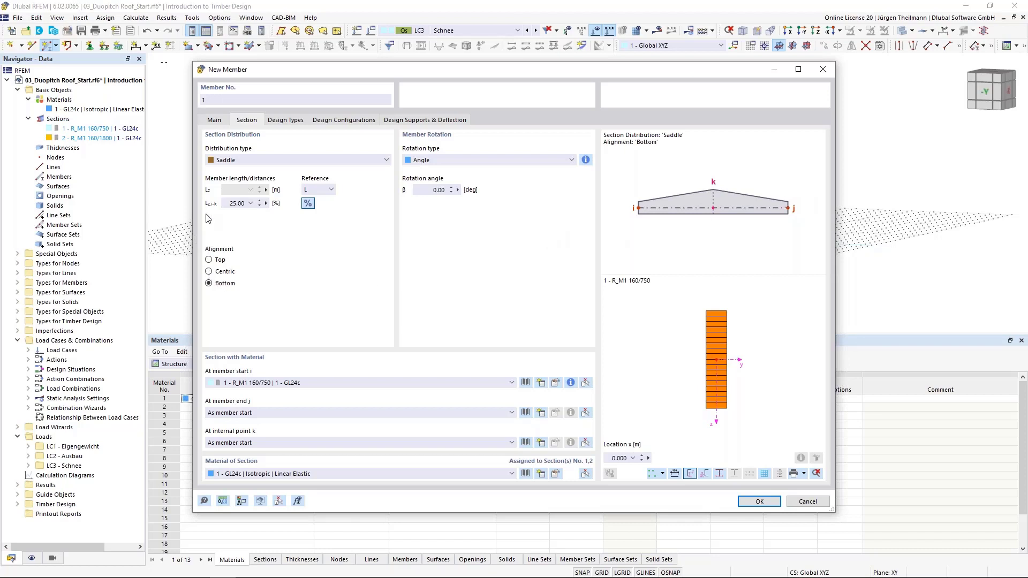
pyautogui.moveTo(228, 203); pyautogui.dragTo(237, 204)
pyautogui.write('50')
pyautogui.press('Tab')
# - Assign section R_M1 160/750 at the member start, As member start at the end, and R_M1 160/1800 at internal point k
pyautogui.click(314, 383)
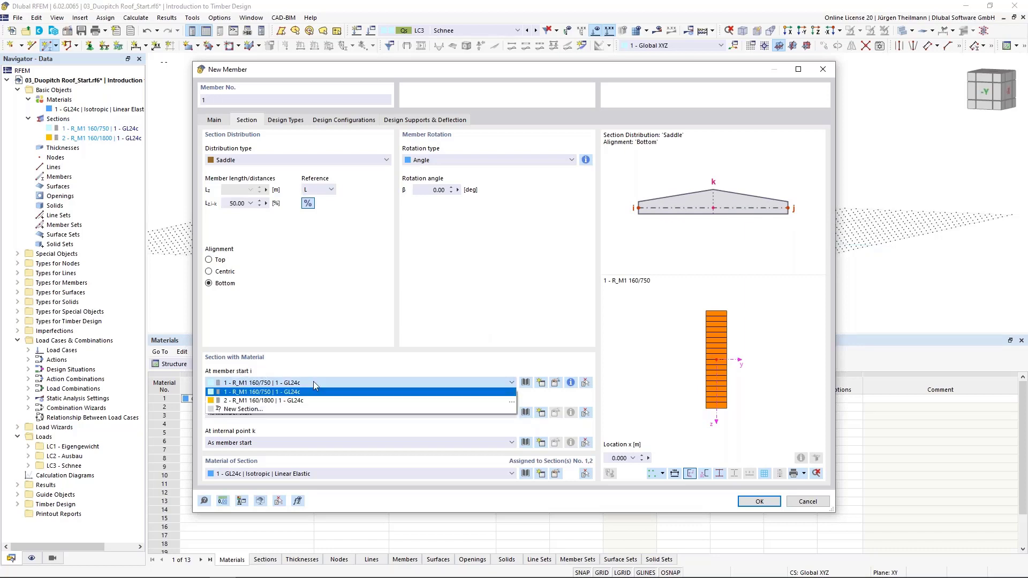
pyautogui.click(210, 394)
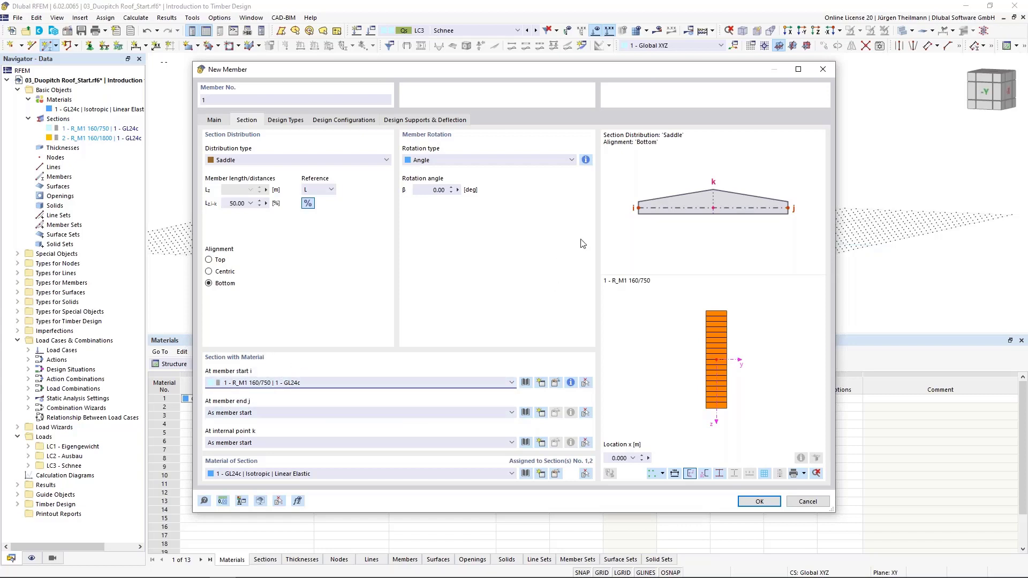
pyautogui.click(302, 412)
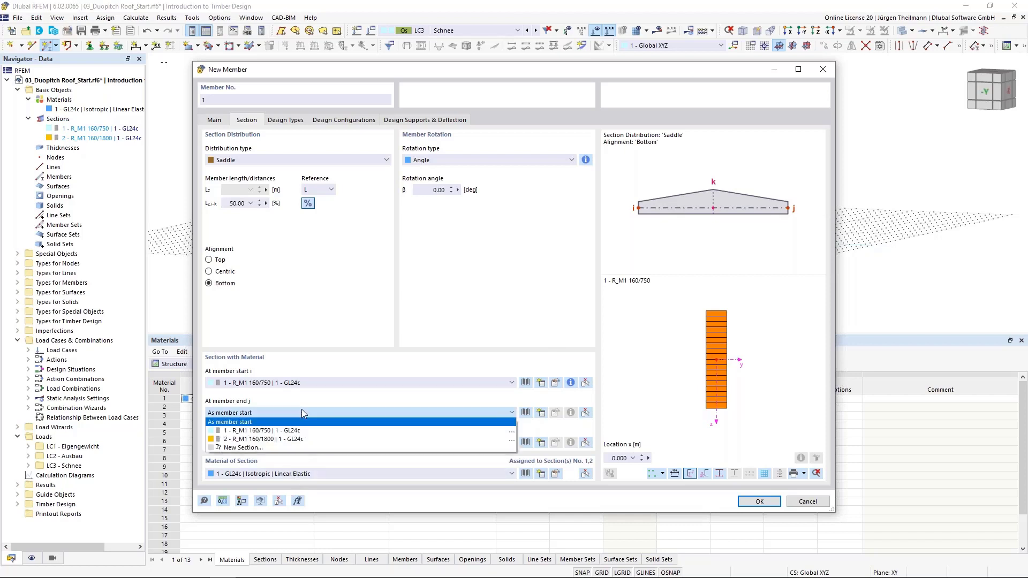
pyautogui.click(221, 423)
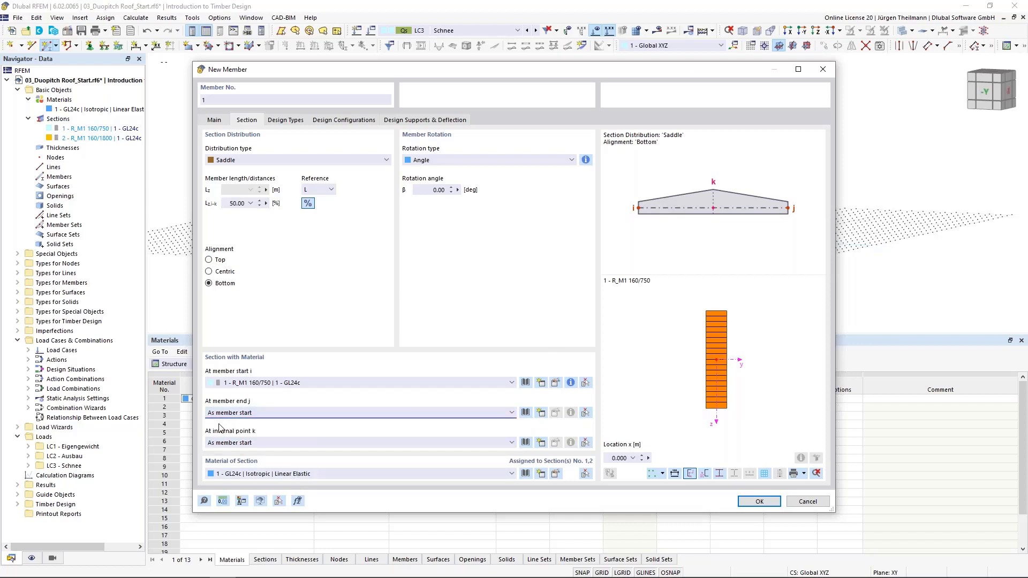
pyautogui.click(263, 445)
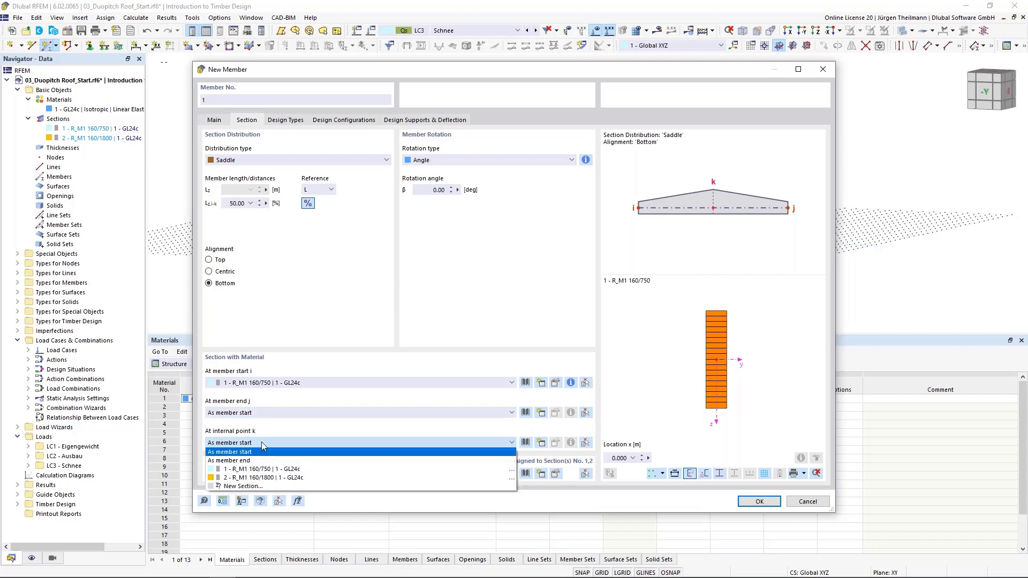
pyautogui.click(210, 478)
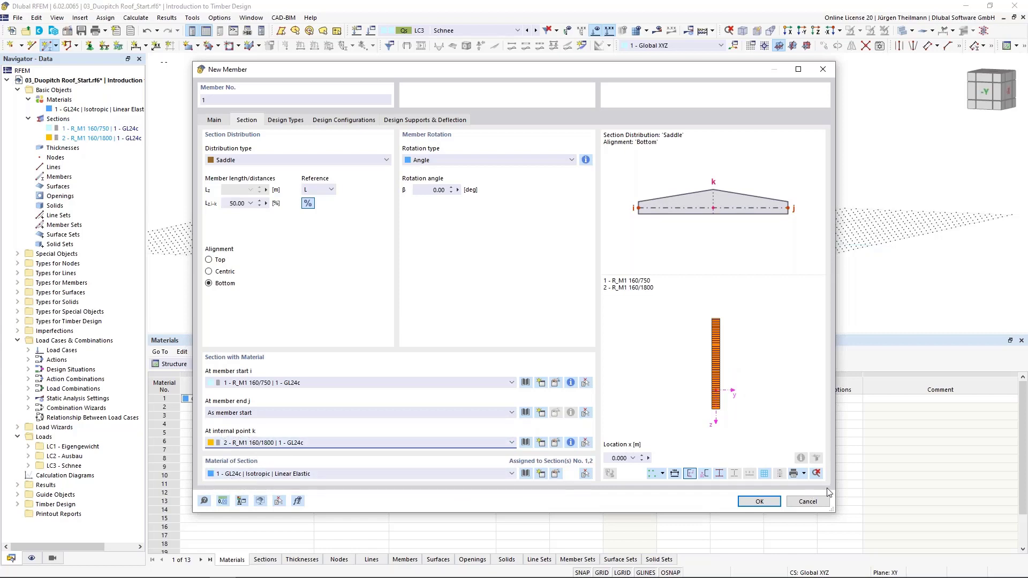
# - Accept the saddle section settings and place the timber beam member from X 0, Y 0, Z 0 to X 24, Y 0, Z 0 m
pyautogui.click(747, 504)
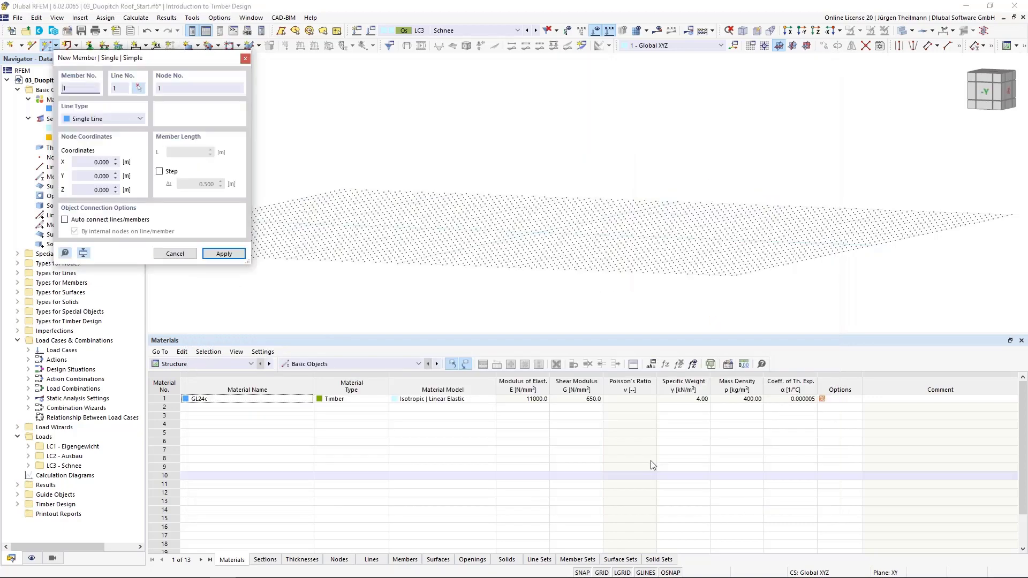
pyautogui.scroll(4, 505, 236)
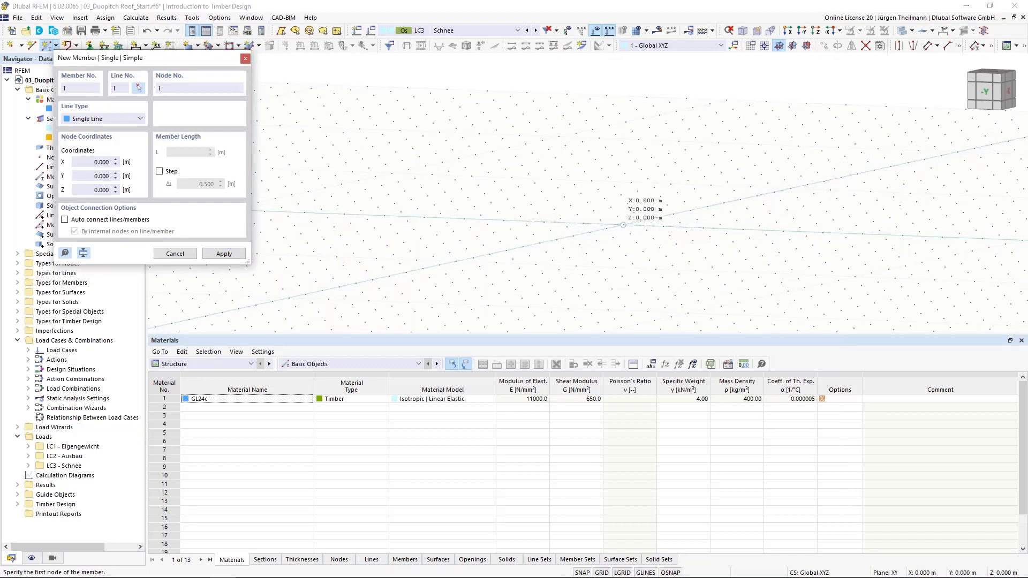
pyautogui.click(623, 225)
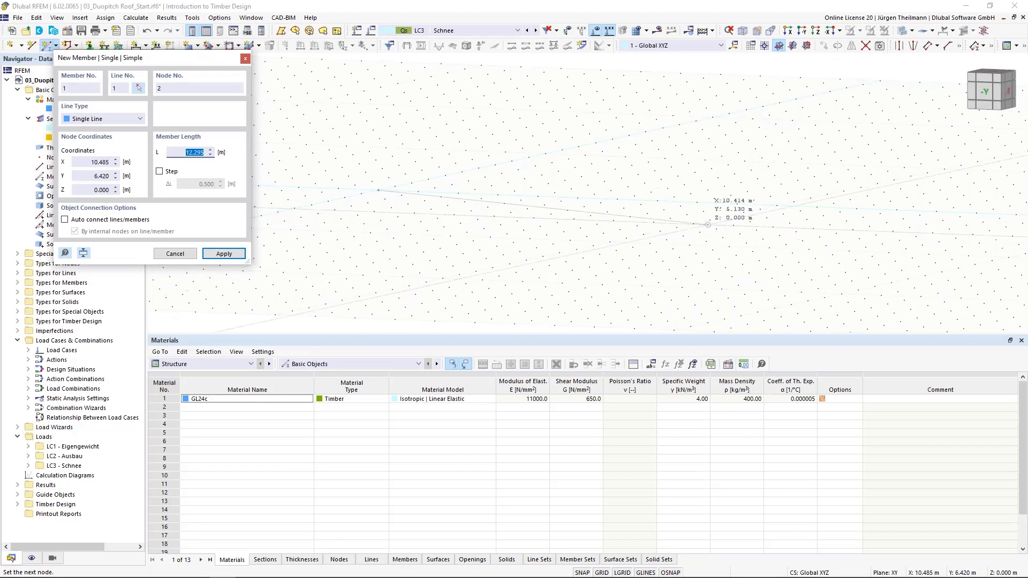
pyautogui.moveTo(835, 248); pyautogui.dragTo(576, 253, button='middle')
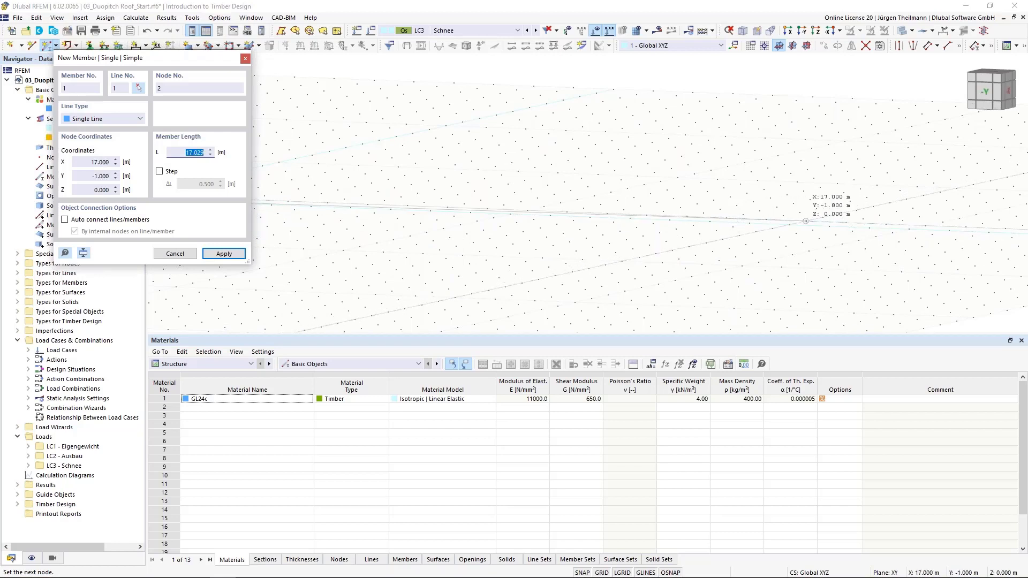
pyautogui.scroll(-2, 889, 225)
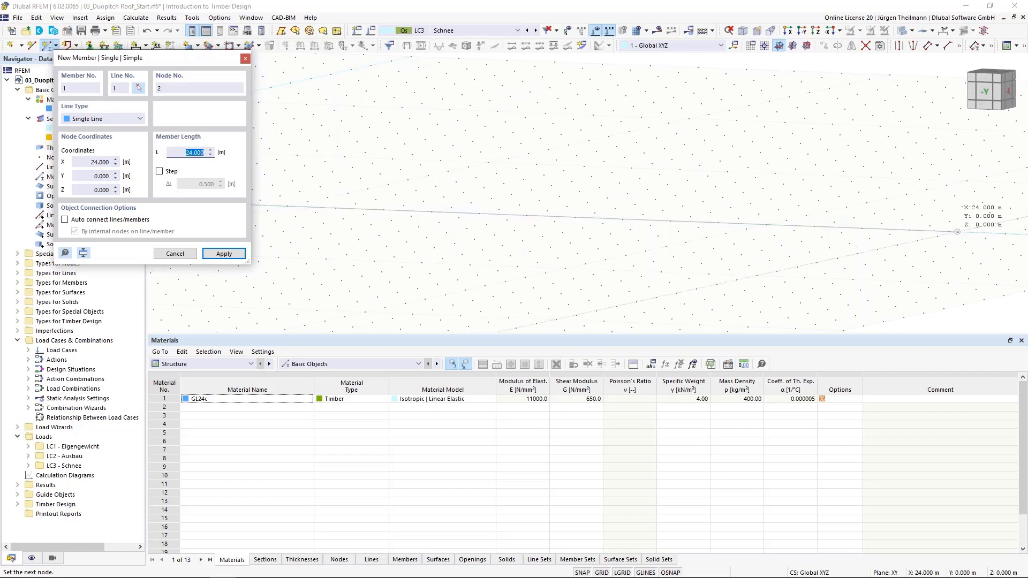
pyautogui.click(957, 232)
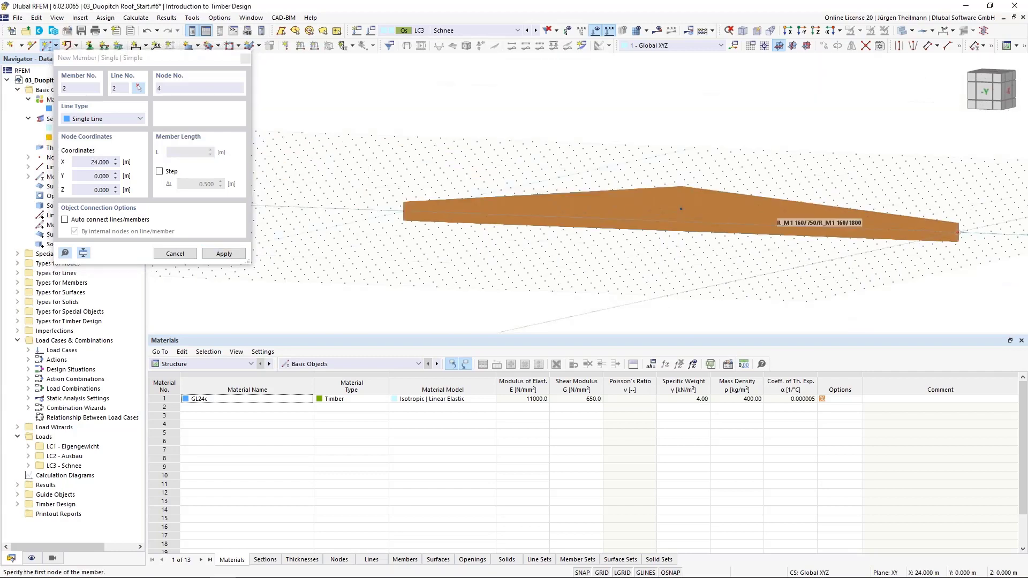
pyautogui.press('Escape')
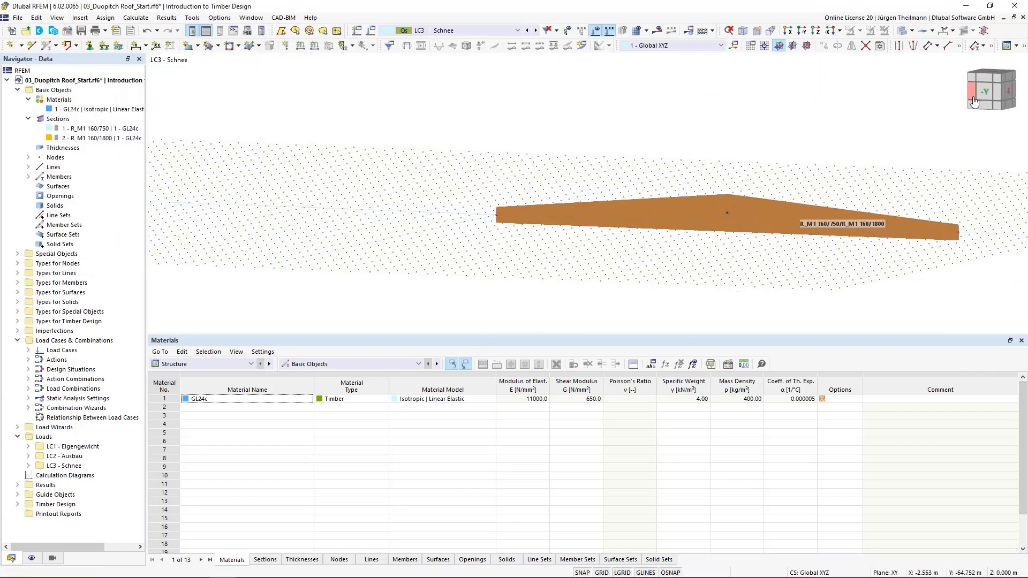
# - View the beam along -Y, hide the members' section name labels, and briefly show the material name labels
pyautogui.click(974, 102)
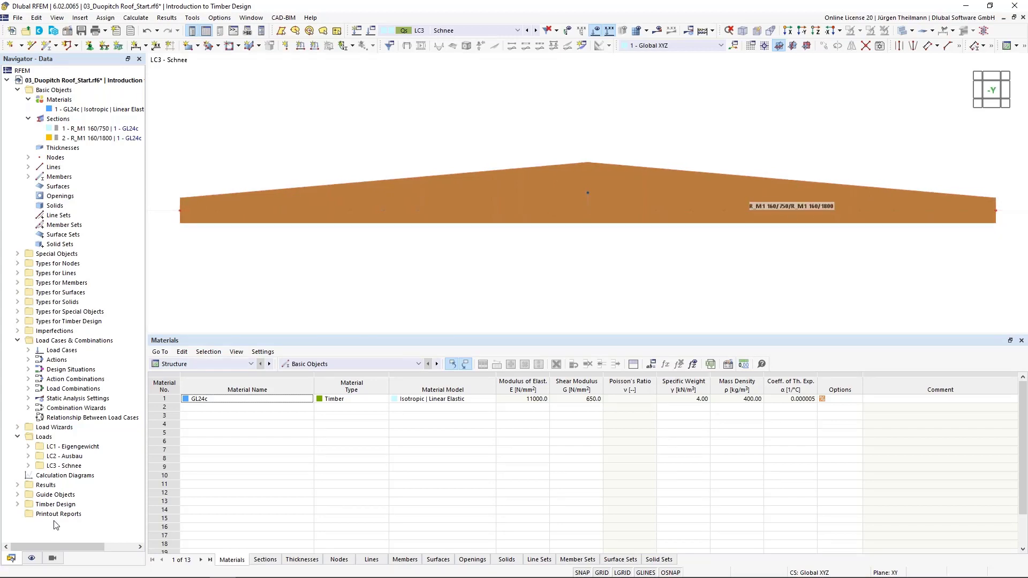
pyautogui.click(31, 558)
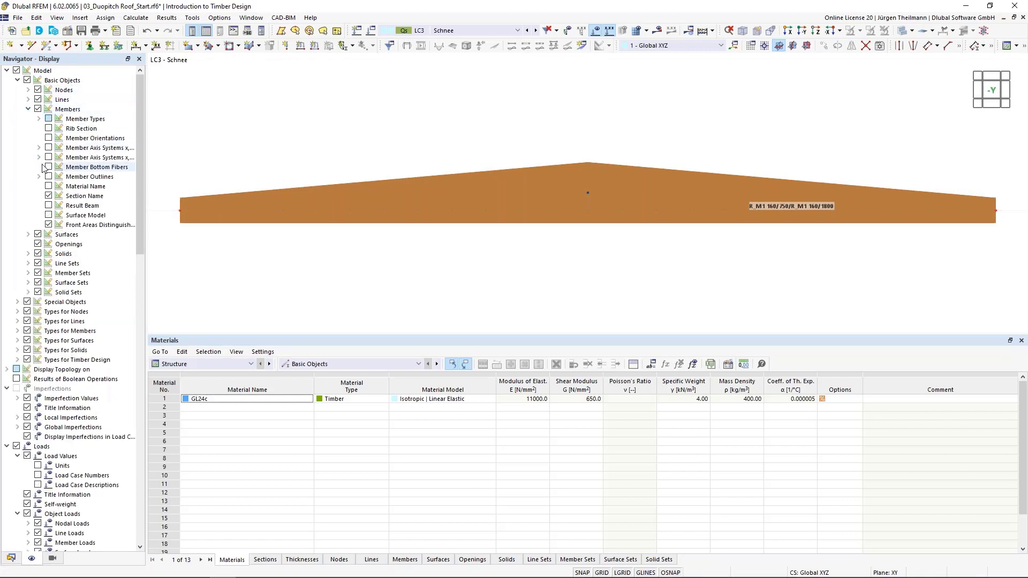
pyautogui.click(48, 196)
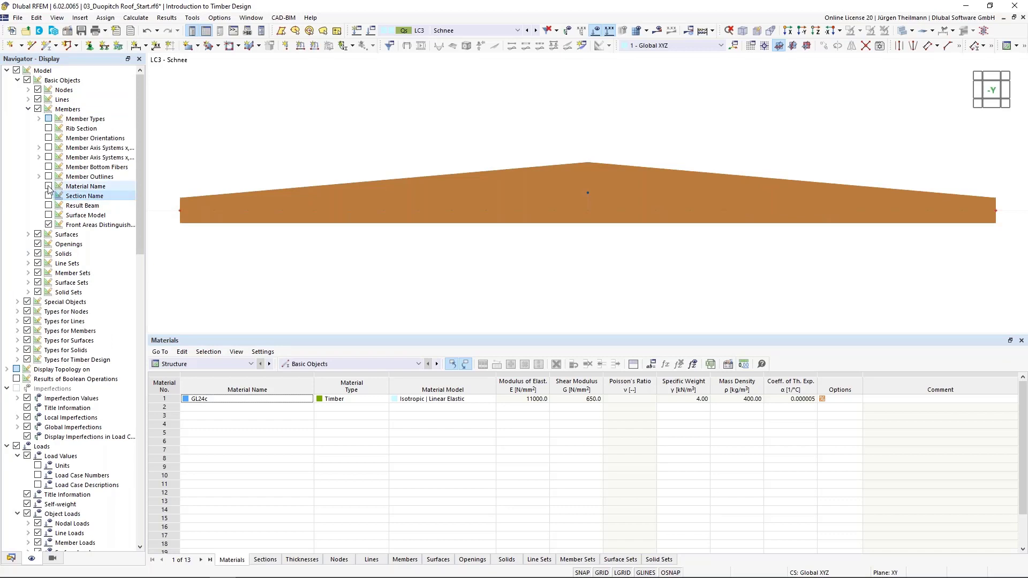
pyautogui.click(49, 186)
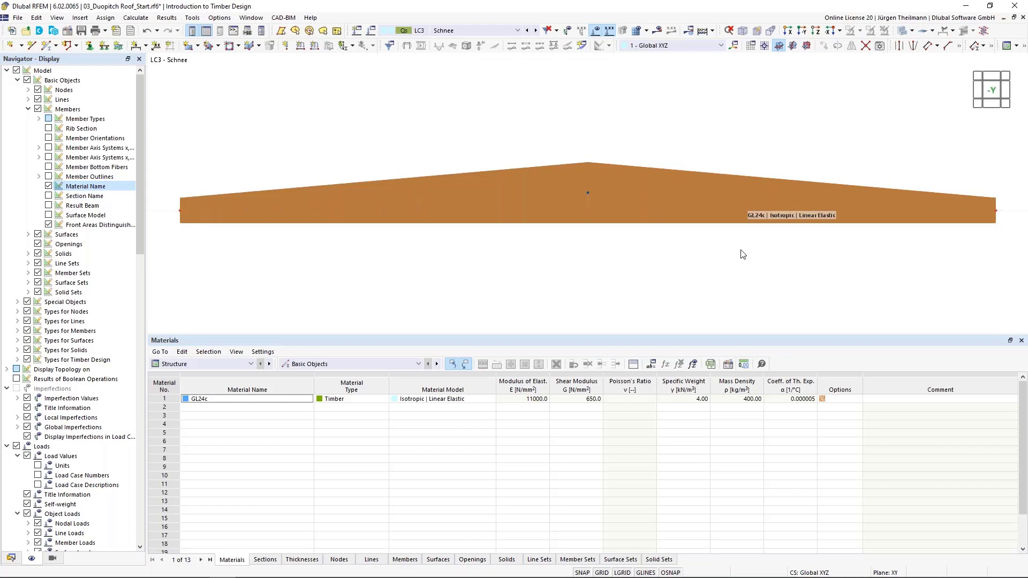
pyautogui.click(48, 186)
pyautogui.click(47, 206)
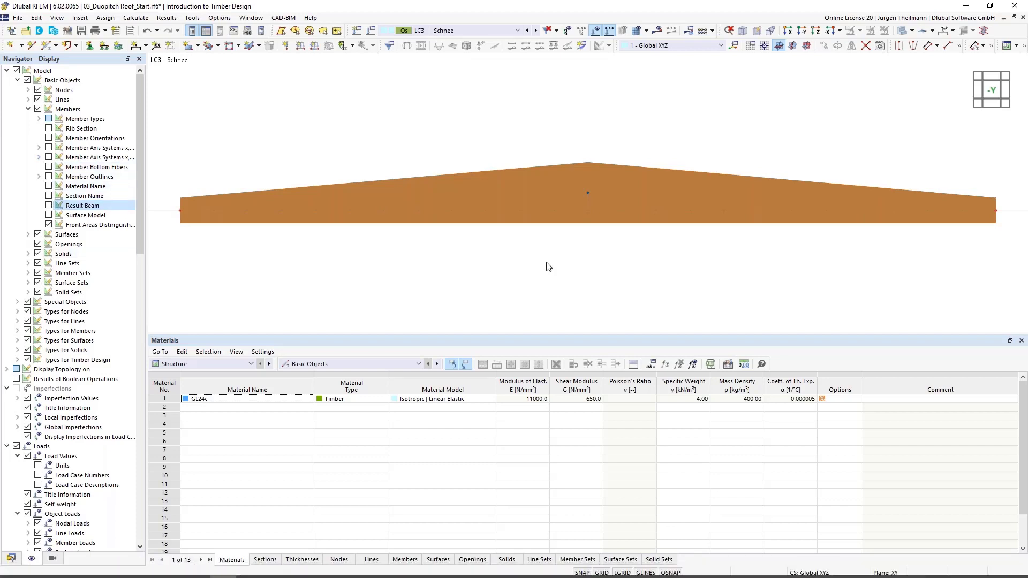
# - Create 5 intermediate nodes on the saddle beam as 'On Member' nodes without dividing the member
pyautogui.scroll(-1, 547, 265)
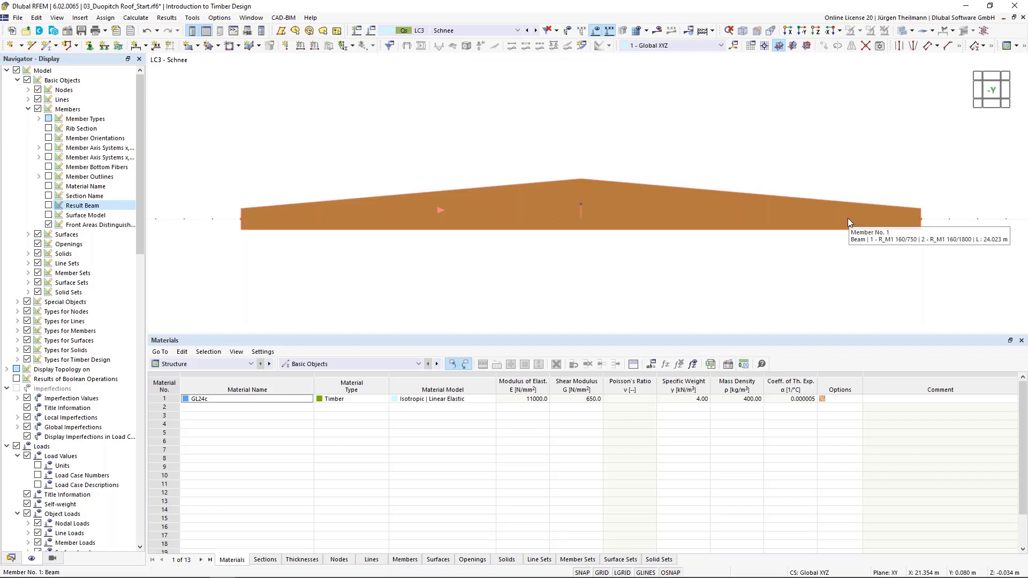
pyautogui.rightClick(632, 201)
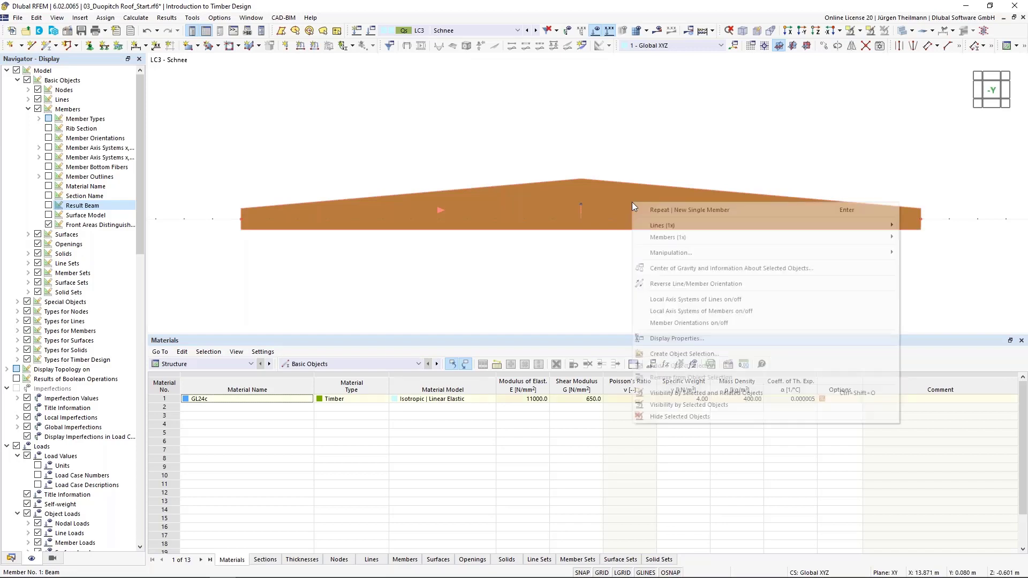
pyautogui.moveTo(650, 238)
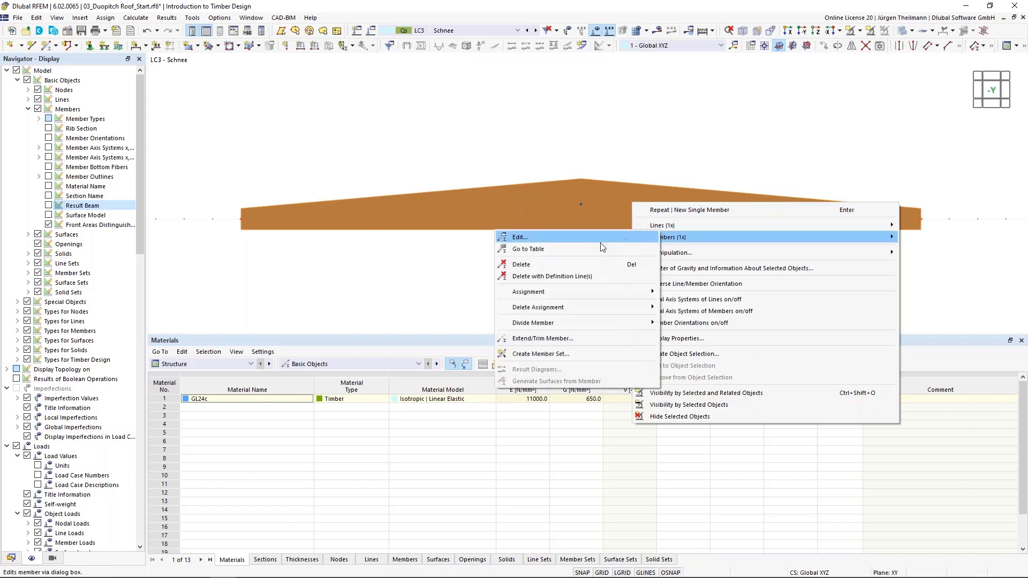
pyautogui.moveTo(606, 322)
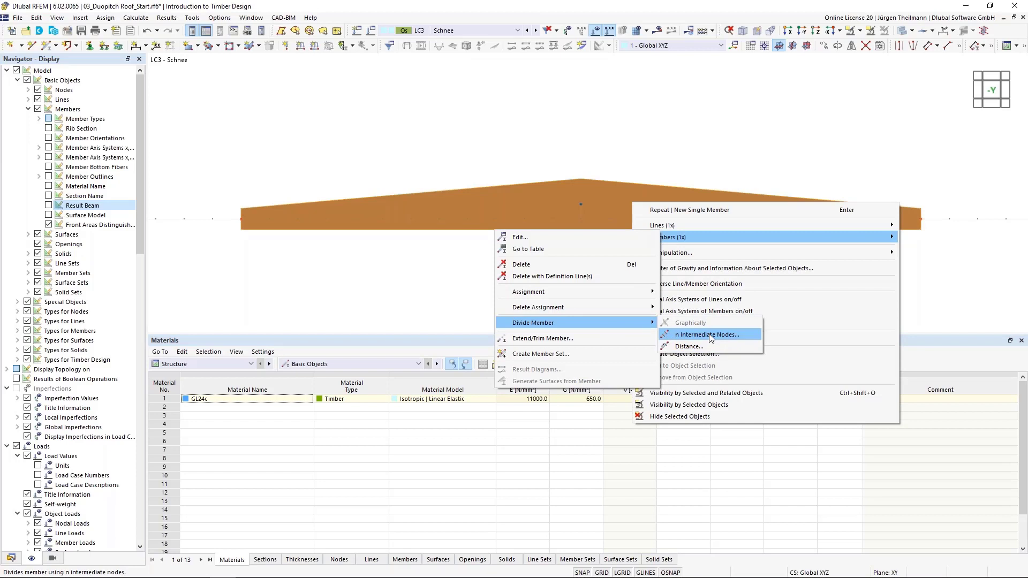
pyautogui.click(710, 335)
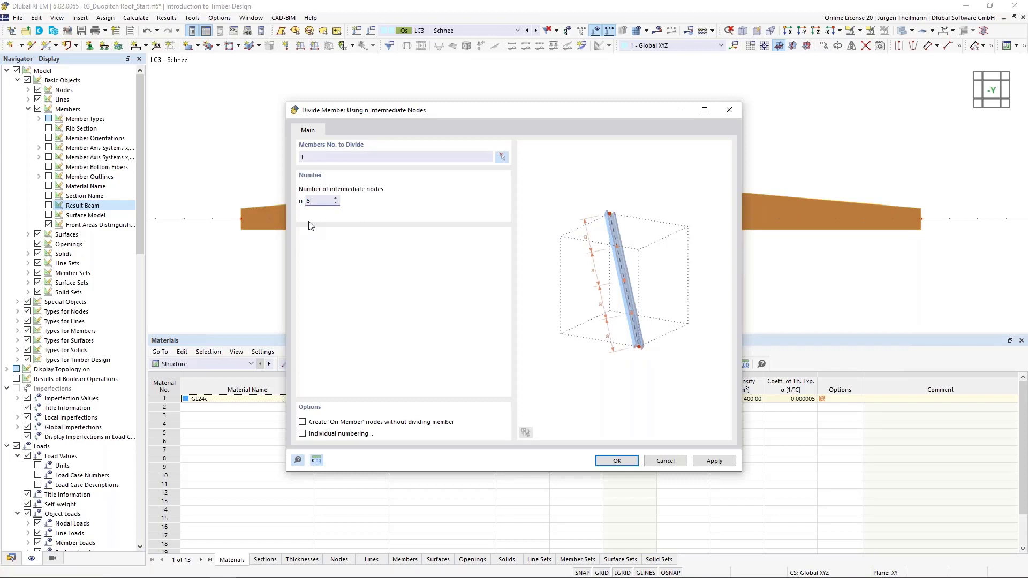
pyautogui.hotkey('shift', 'Tab')
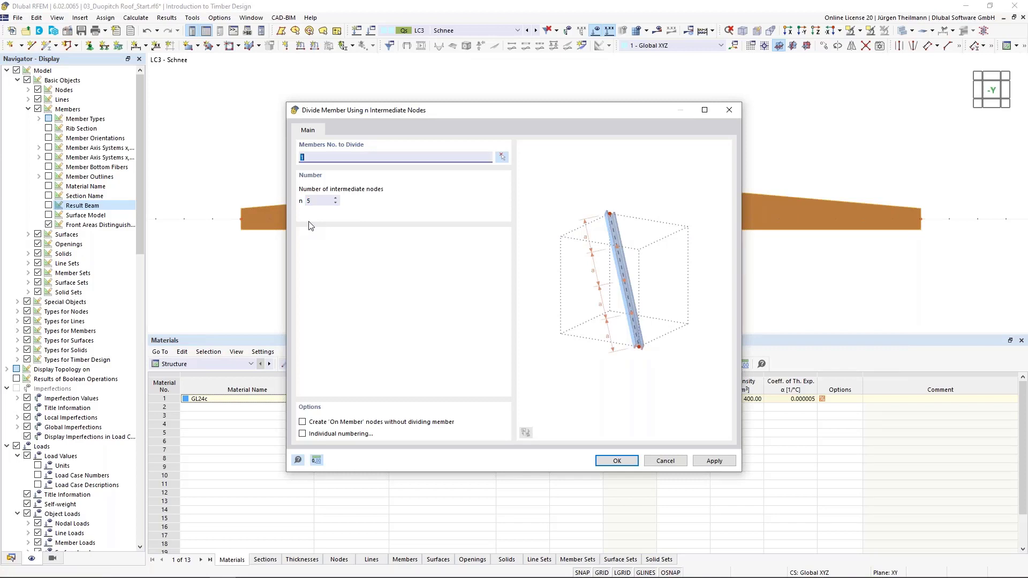
pyautogui.click(303, 422)
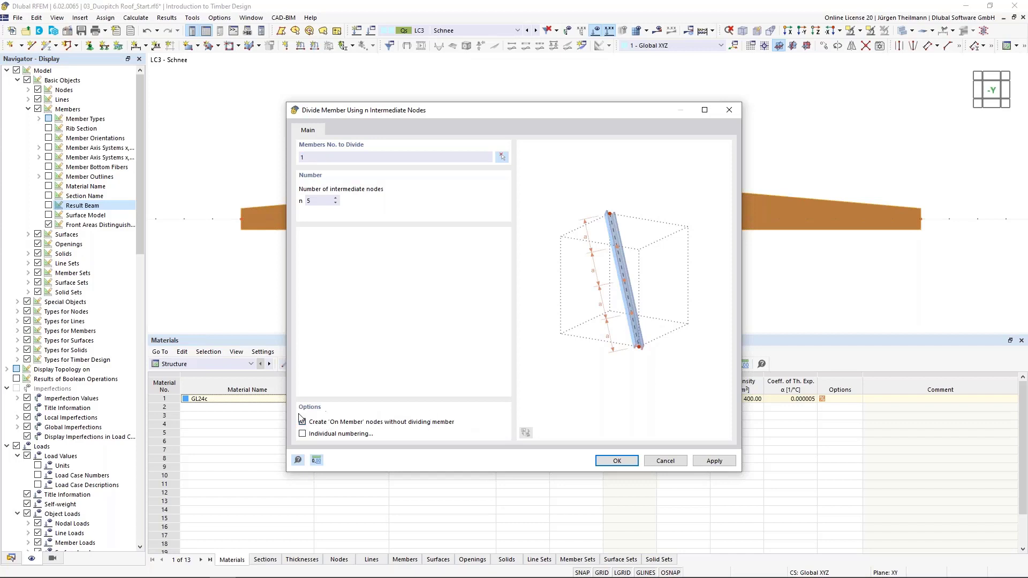
pyautogui.click(621, 462)
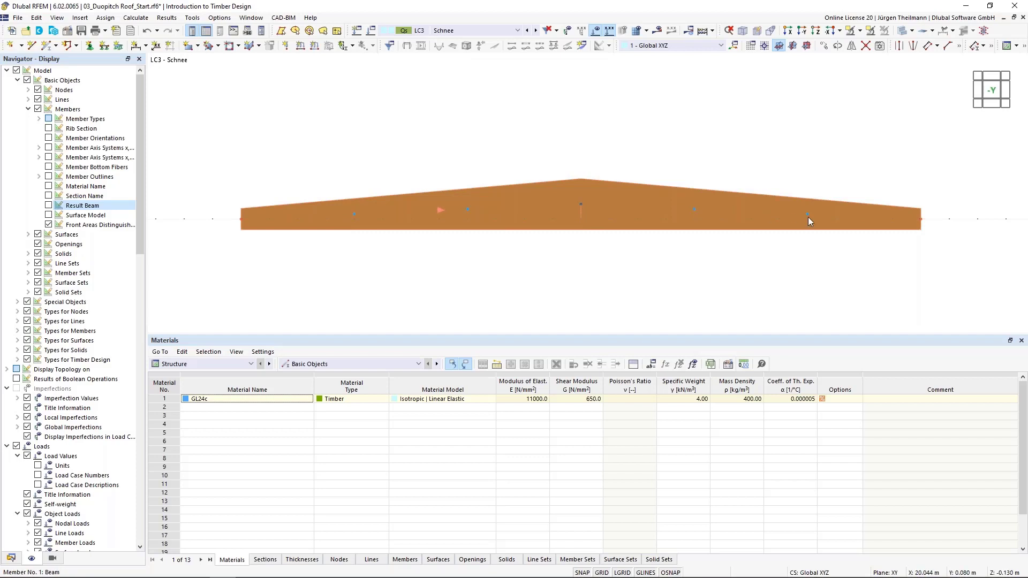
# - Edit the saddle beam, start a new effective lengths definition for it, and import its intermediate nodes into the nodal supports
pyautogui.moveTo(808, 217)
pyautogui.moveTo(596, 256); pyautogui.dragTo(586, 241, button='middle')
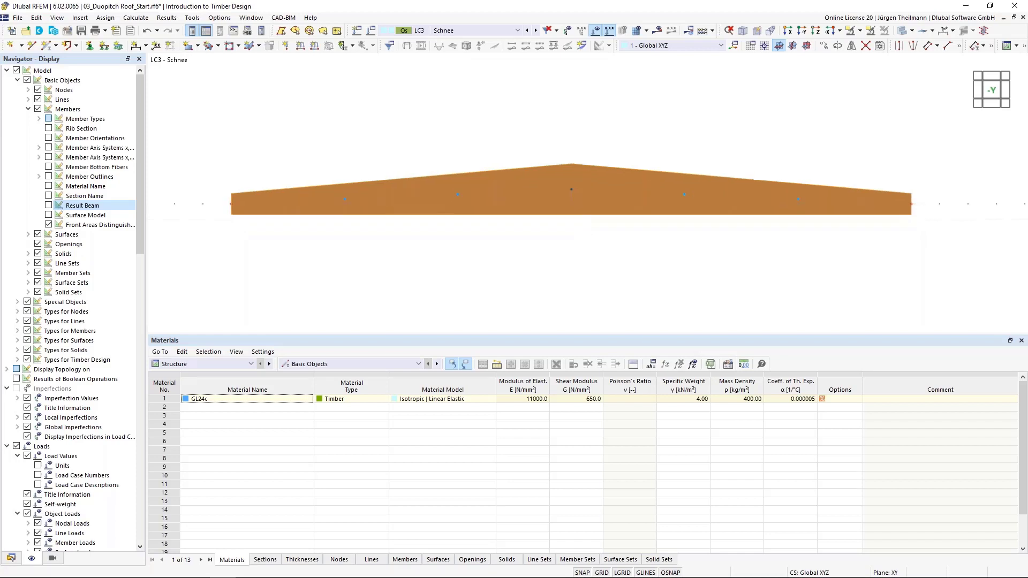
pyautogui.doubleClick(620, 197)
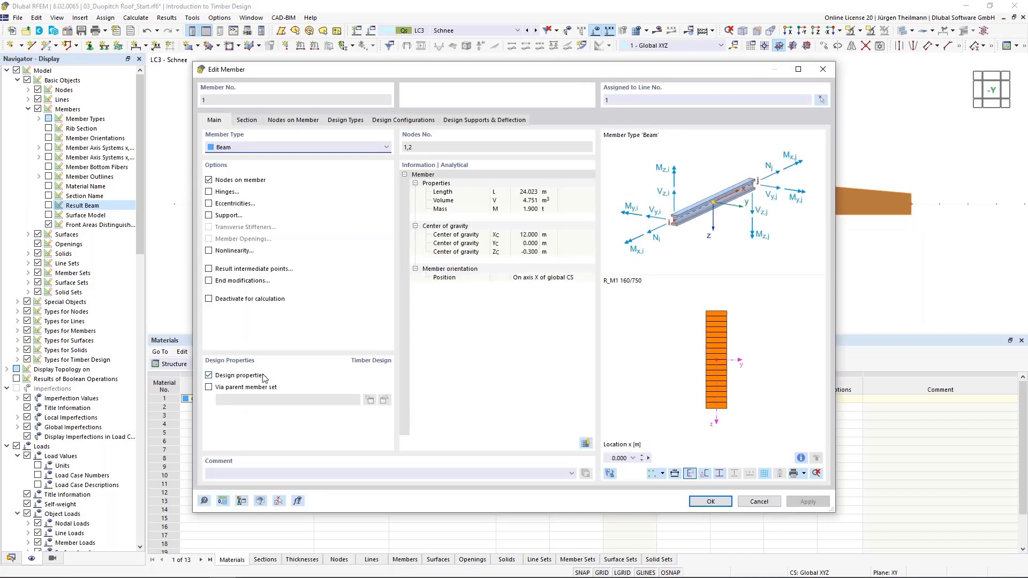
pyautogui.click(339, 121)
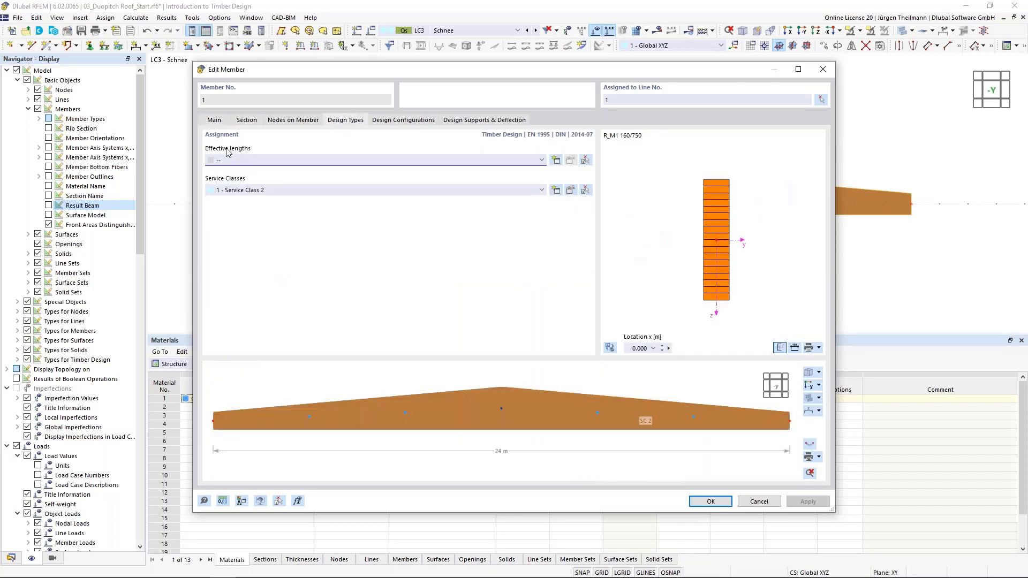
pyautogui.click(556, 161)
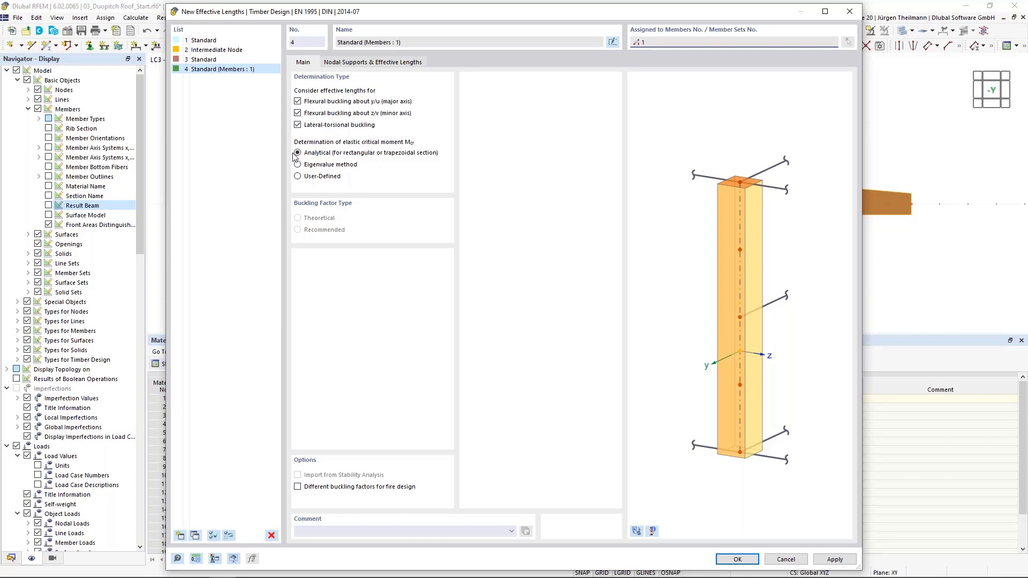
pyautogui.click(368, 63)
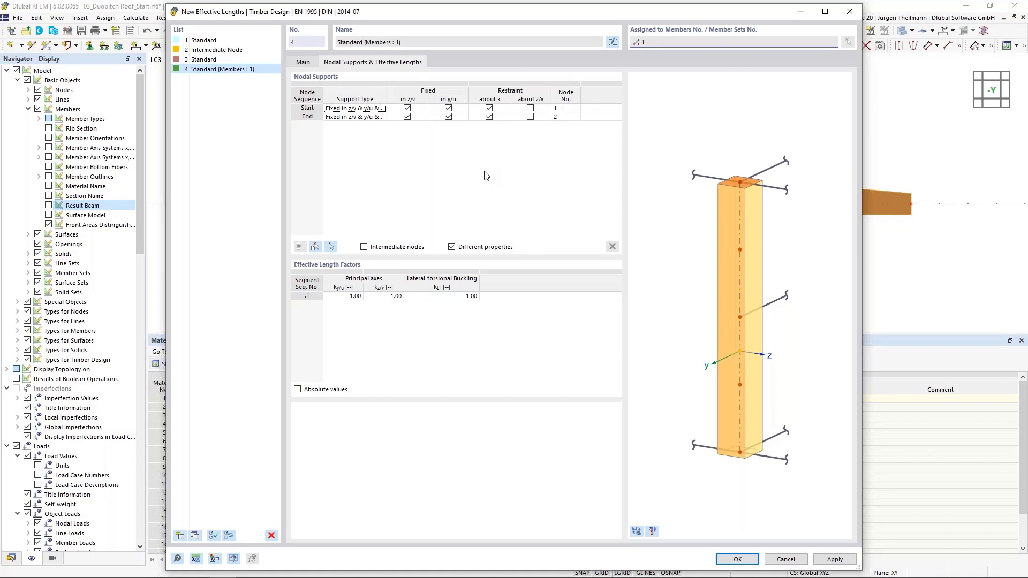
pyautogui.click(313, 247)
pyautogui.click(562, 212)
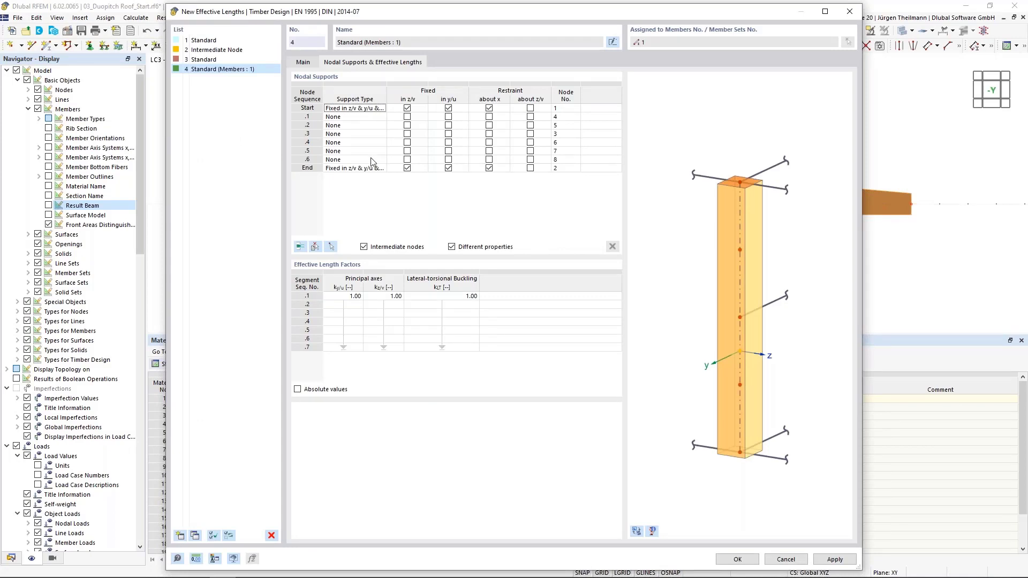
# - Fix the intermediate nodal supports .1 to .6 in the y/u direction
pyautogui.click(448, 117)
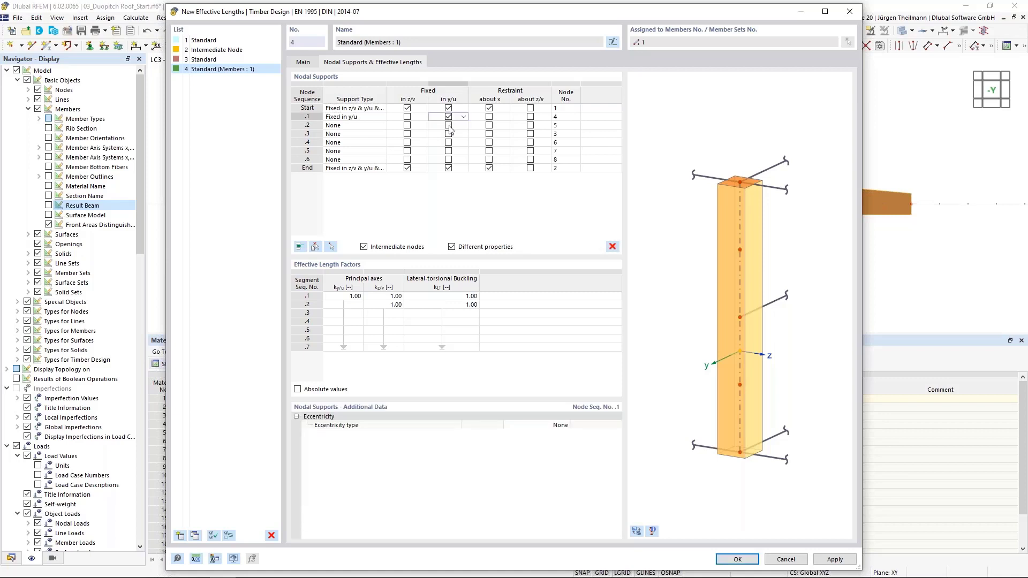
pyautogui.click(448, 125)
pyautogui.click(449, 134)
pyautogui.click(450, 143)
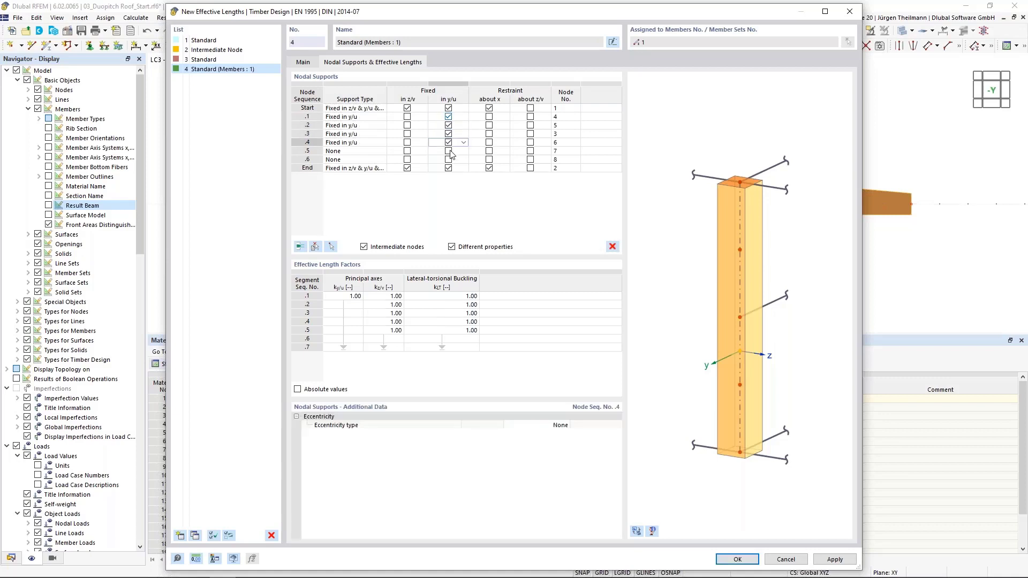
pyautogui.click(448, 151)
pyautogui.click(448, 159)
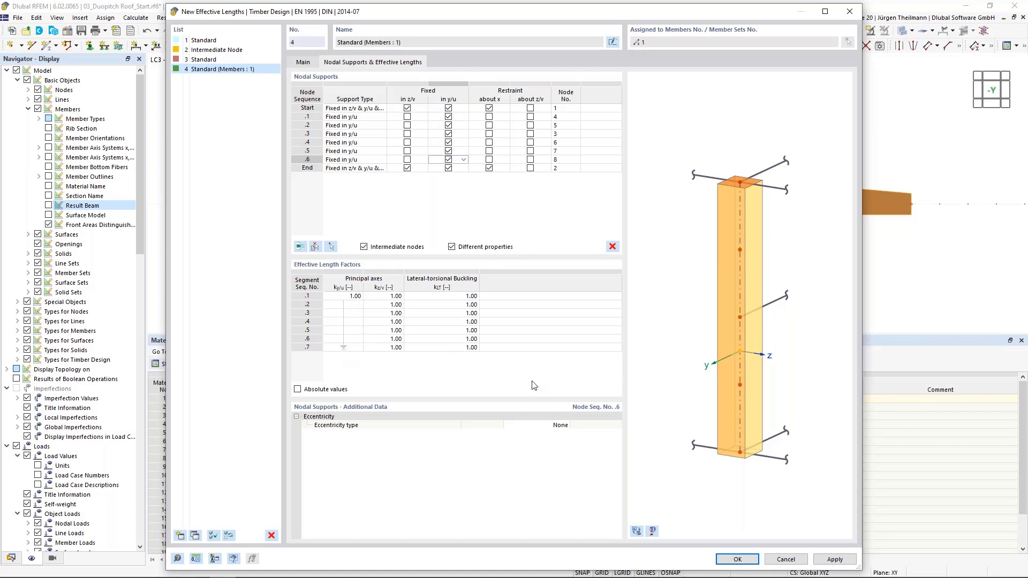
# - Show the model graphic of the beam and review the z/v effective length factors of segments .1 to .6
pyautogui.click(635, 532)
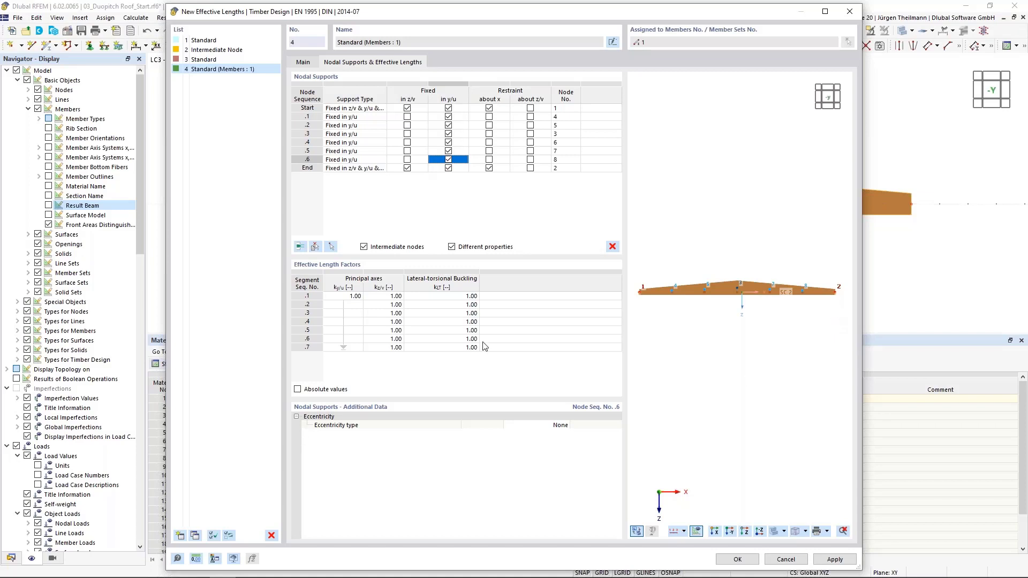
pyautogui.click(386, 296)
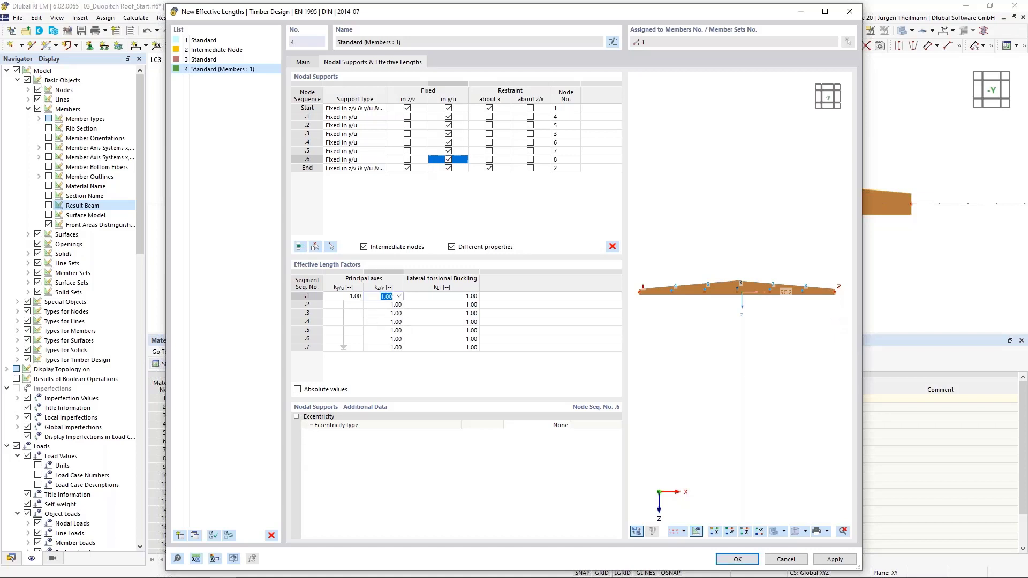
pyautogui.click(381, 304)
pyautogui.click(382, 313)
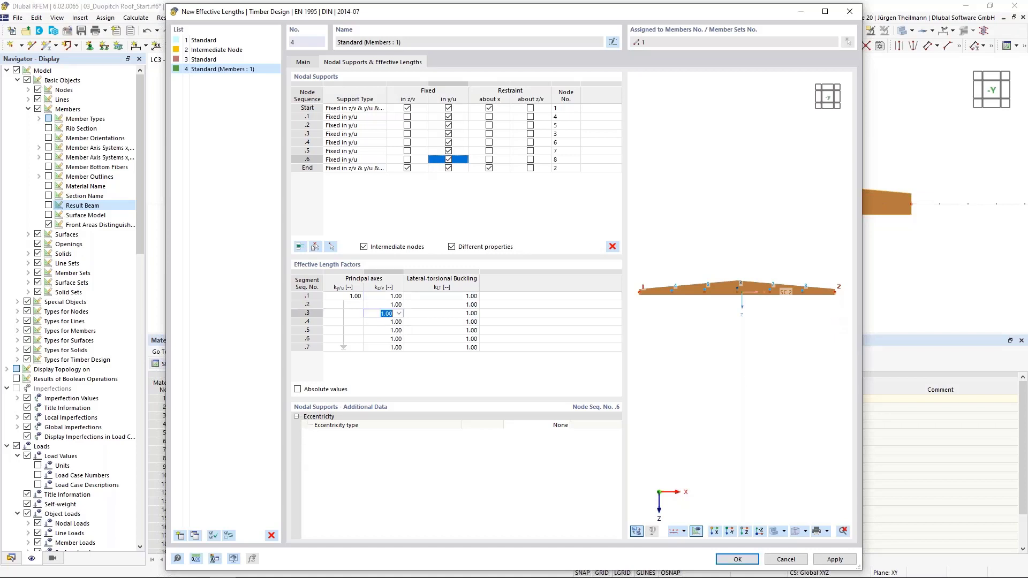
pyautogui.click(382, 322)
pyautogui.click(381, 330)
pyautogui.click(381, 339)
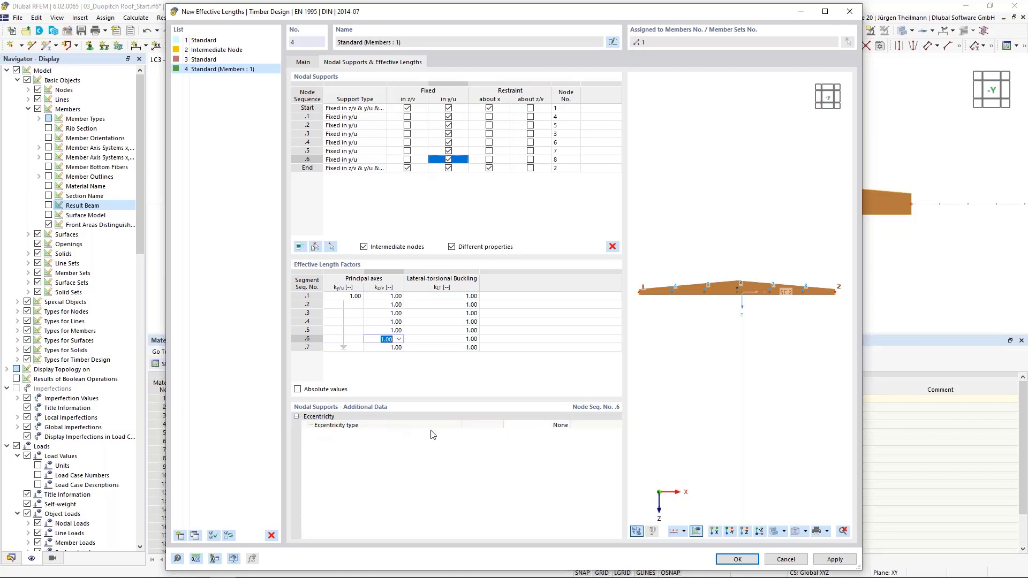
# - Examine the available eccentricity types for intermediate nodal support .6
pyautogui.click(532, 425)
pyautogui.click(566, 425)
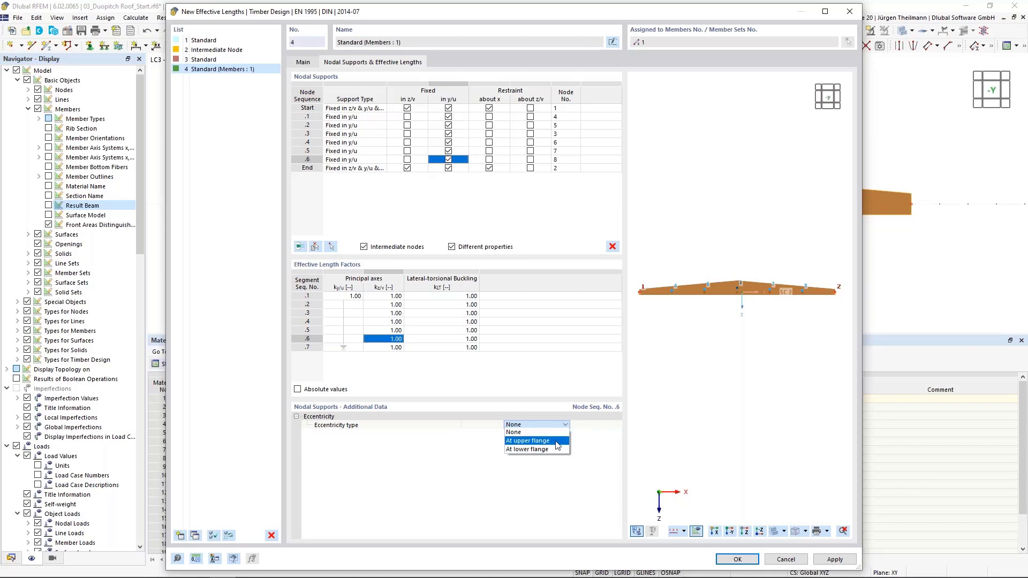
pyautogui.click(565, 426)
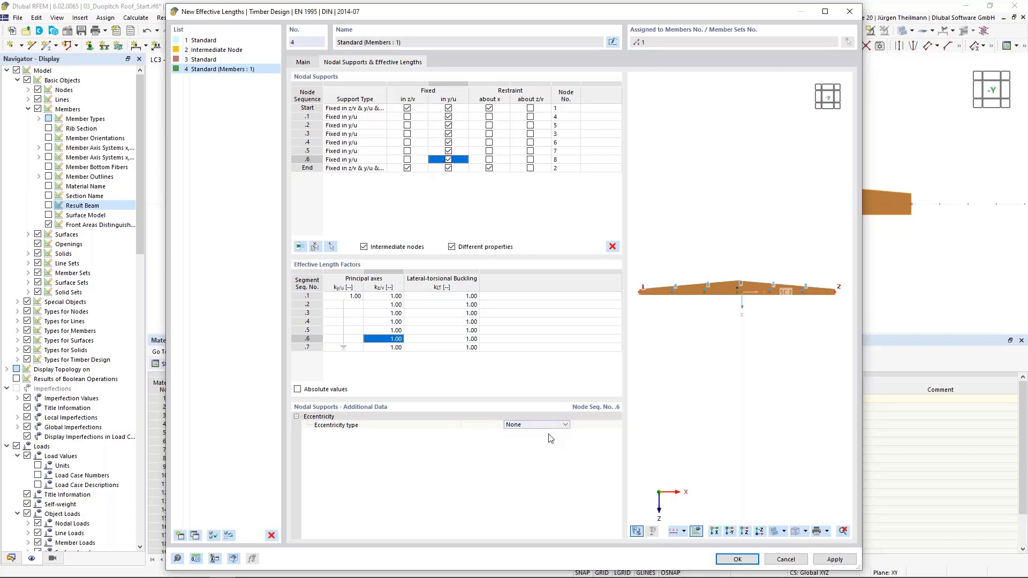
# - Accept the new effective lengths definition and the edits to the beam member
pyautogui.click(722, 561)
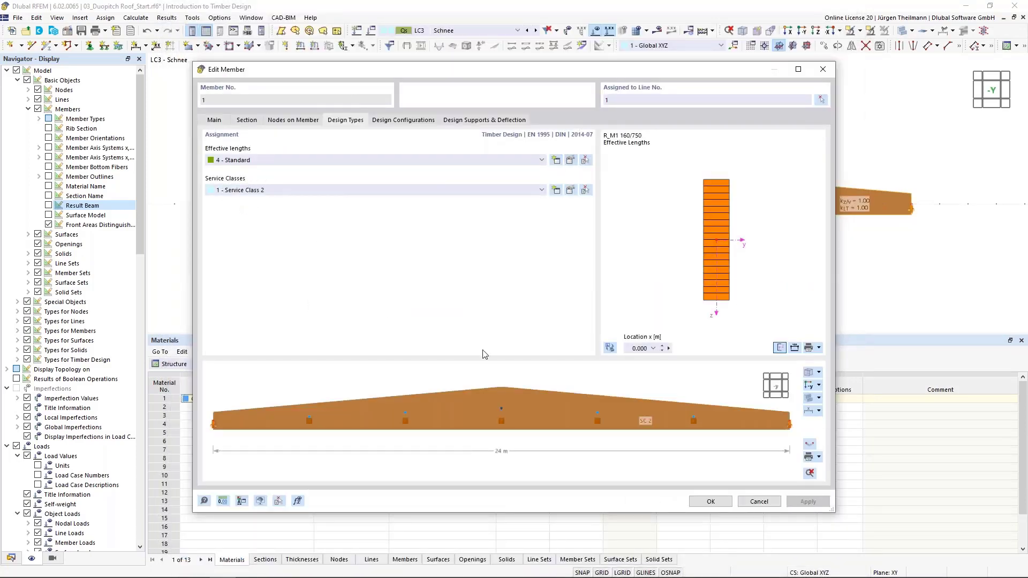
pyautogui.click(712, 502)
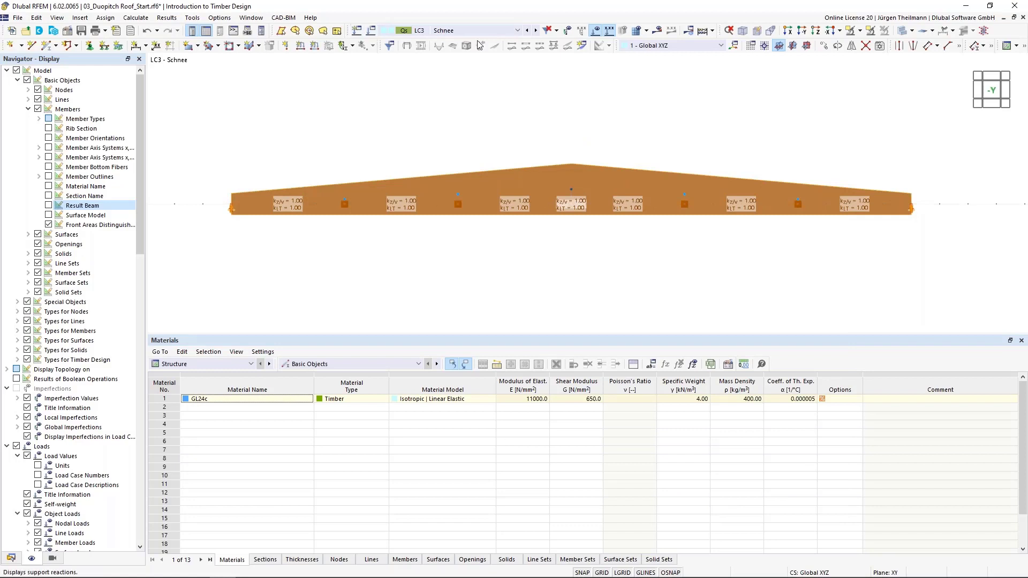
# - Rename load case LC1 as Self-weight in the load cases and combinations settings and apply it
pyautogui.click(372, 31)
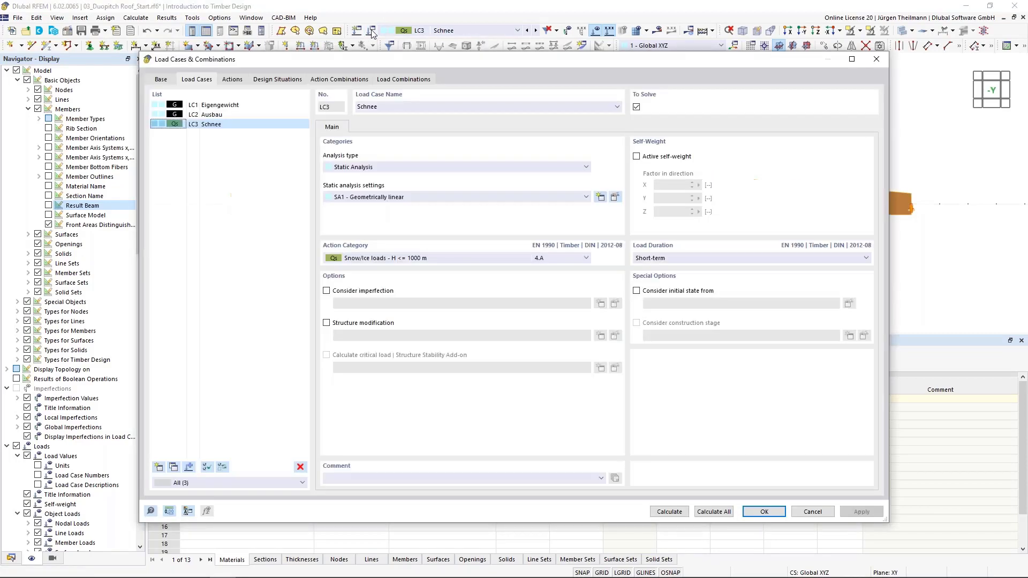
pyautogui.click(223, 105)
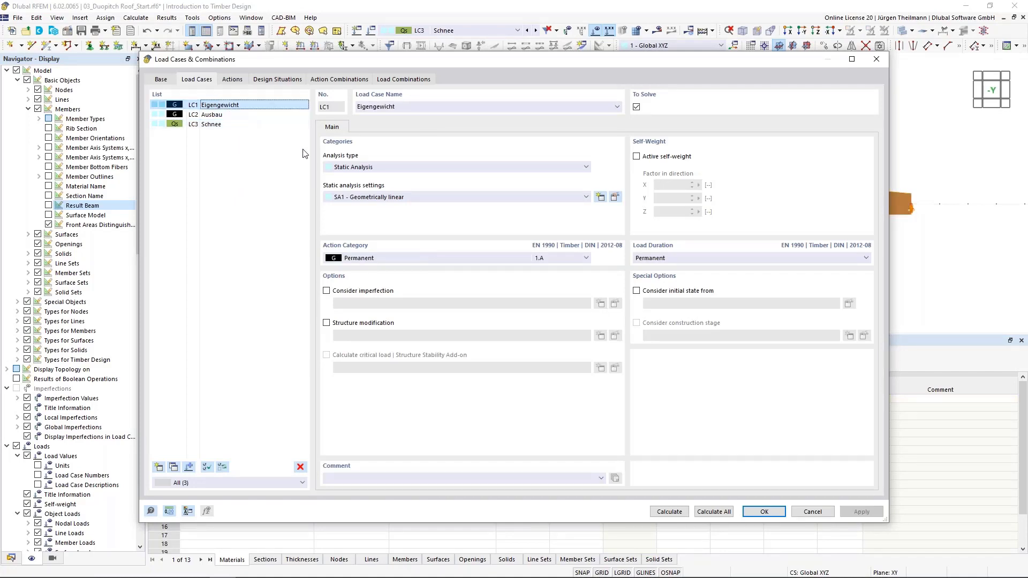
pyautogui.click(475, 106)
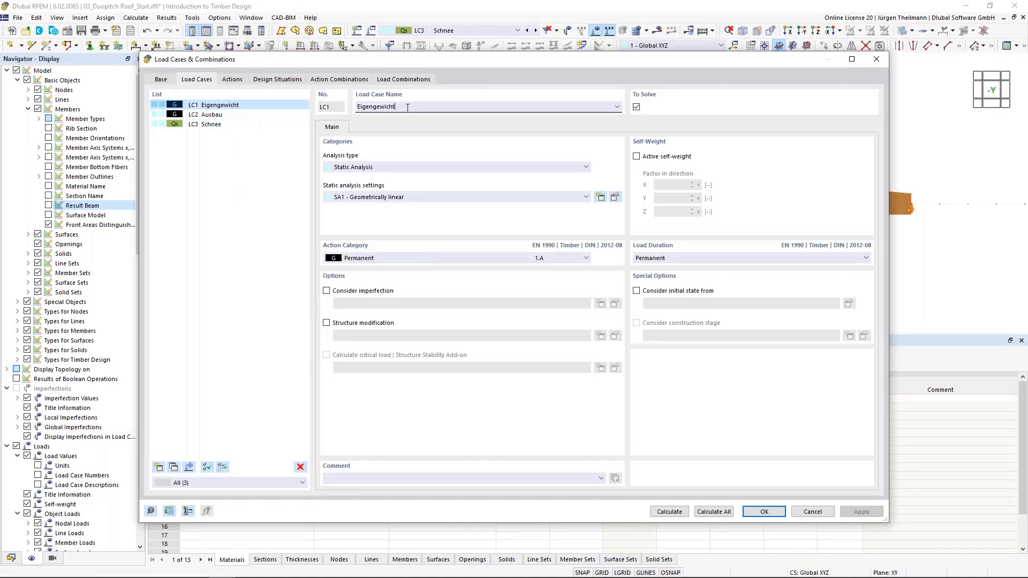
pyautogui.hotkey('ctrl', 'a')
pyautogui.write('Self-wei')
pyautogui.press('Tab')
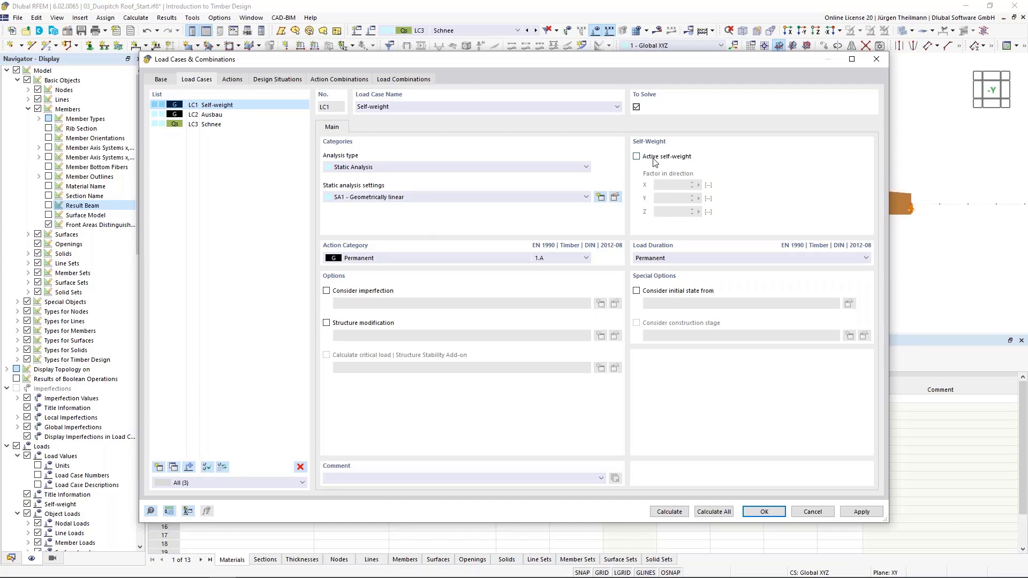
pyautogui.click(868, 513)
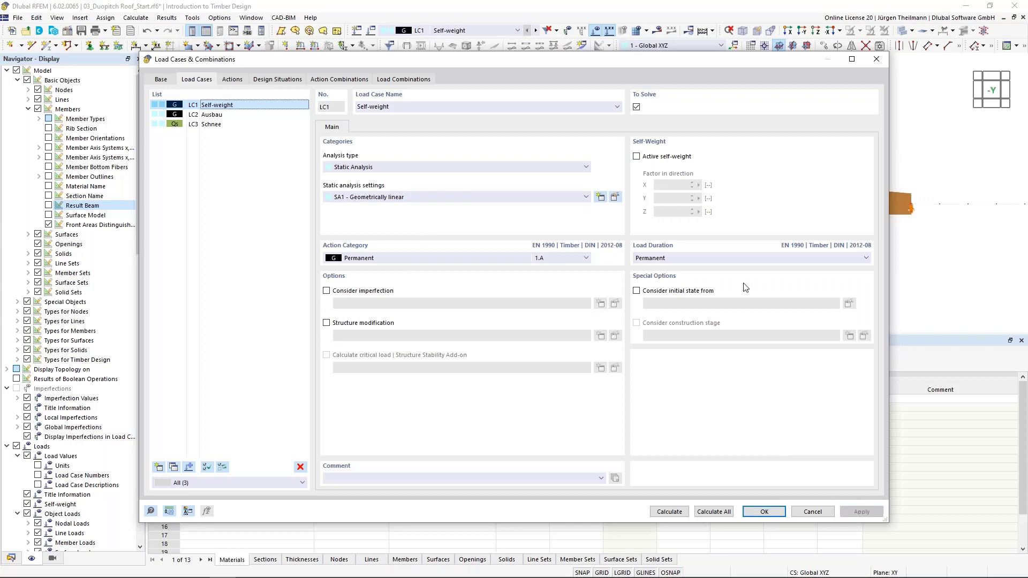
# - Rename load case LC2 as Imposed Loads and LC3 as Snow, and accept the load case settings
pyautogui.click(250, 116)
pyautogui.click(458, 108)
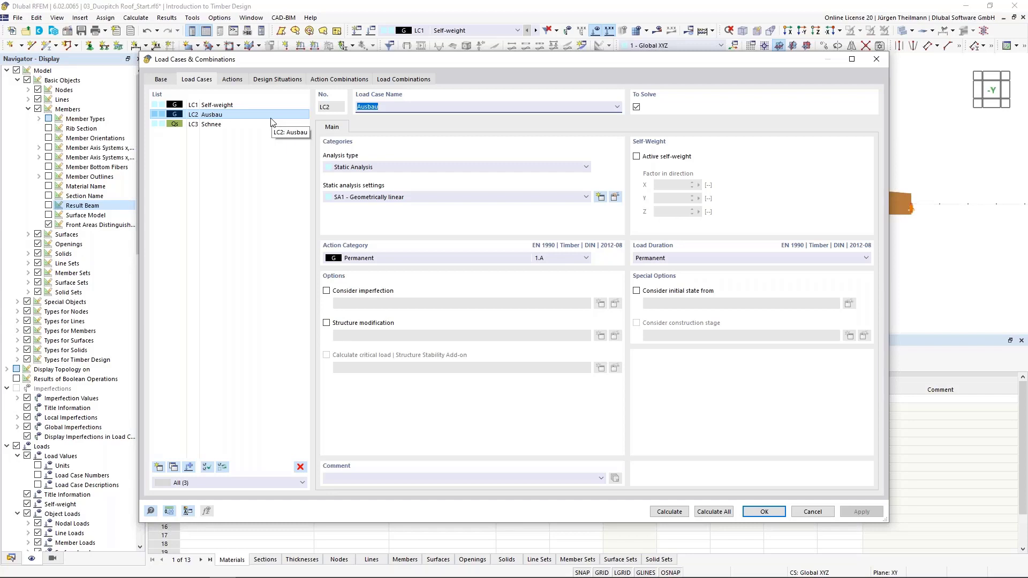
pyautogui.write('Imposed Loads')
pyautogui.press('Tab')
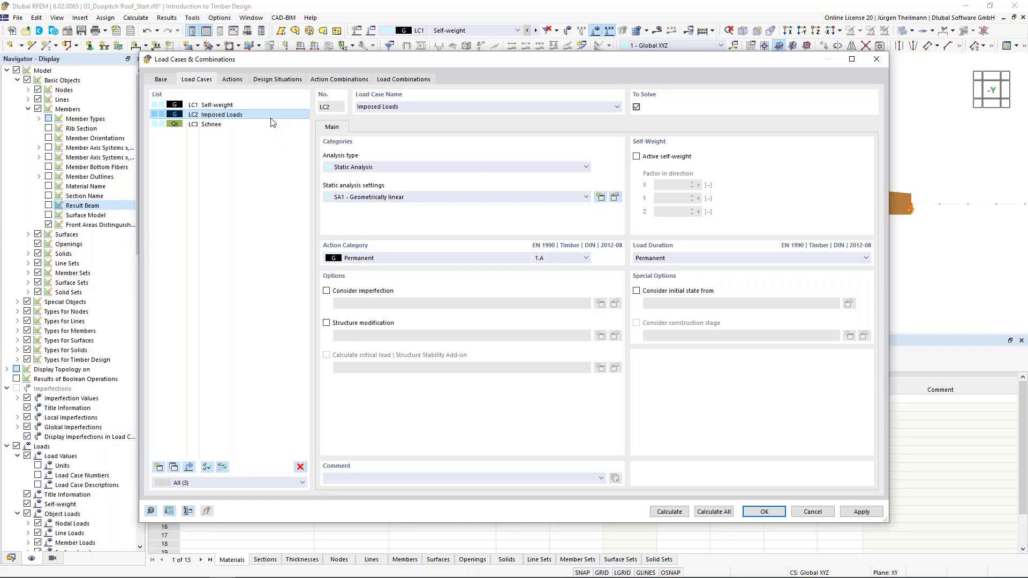
pyautogui.click(215, 127)
pyautogui.press('Tab')
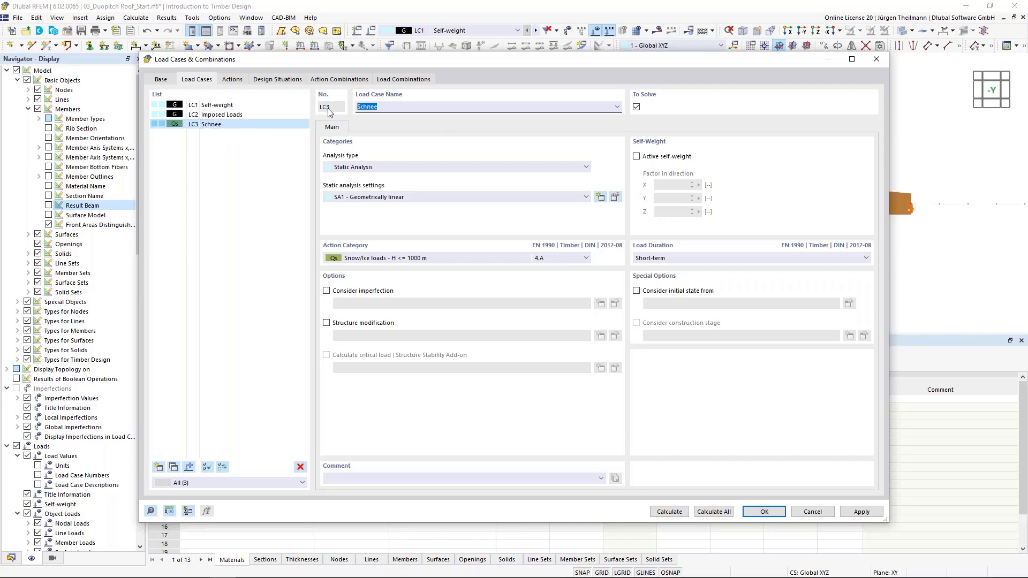
pyautogui.write('Snow')
pyautogui.press('Tab')
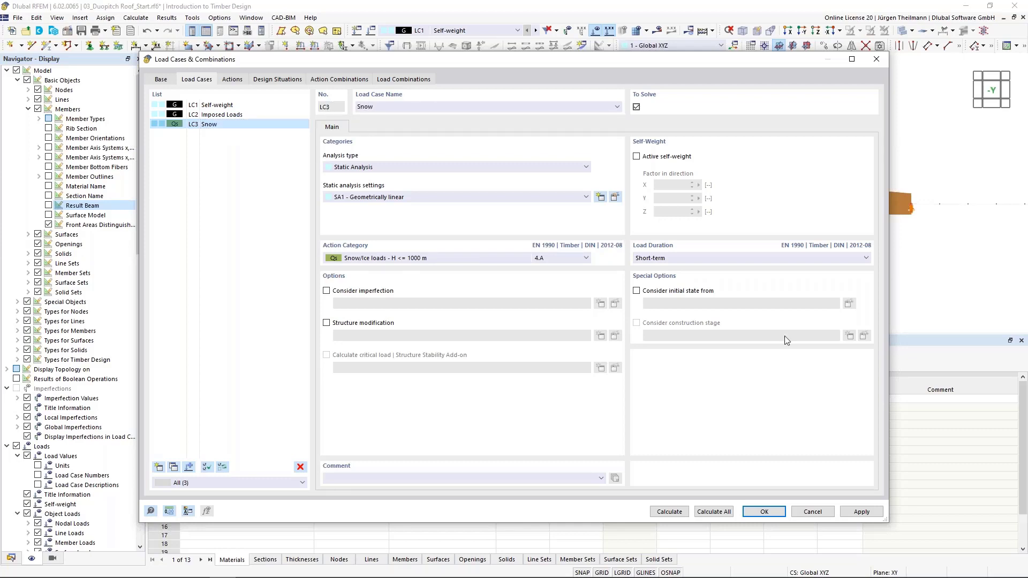
pyautogui.click(760, 513)
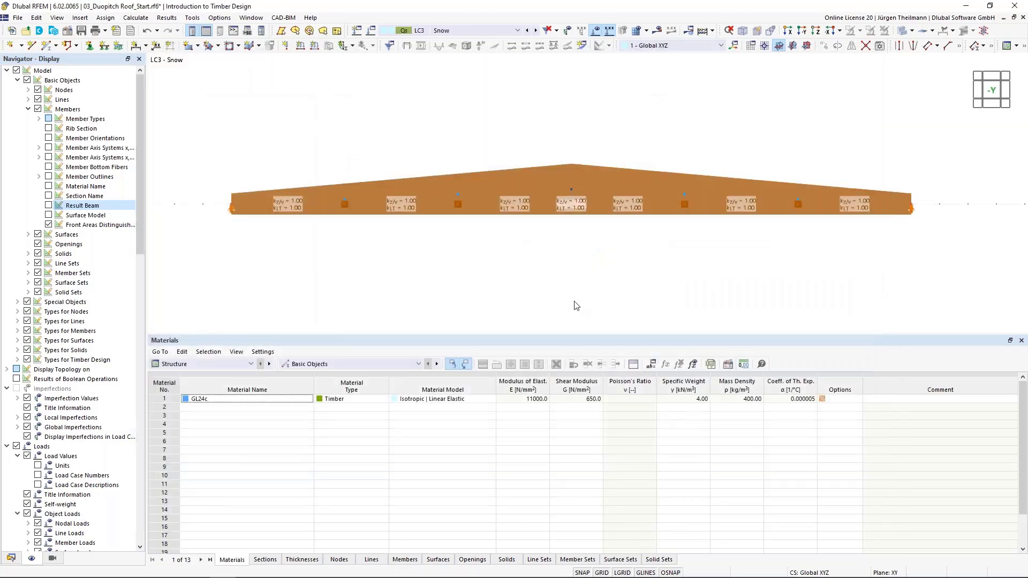
# - Make LC1 Self-weight the current load case and start a new member load assigned to beam member 1
pyautogui.click(518, 30)
pyautogui.click(516, 39)
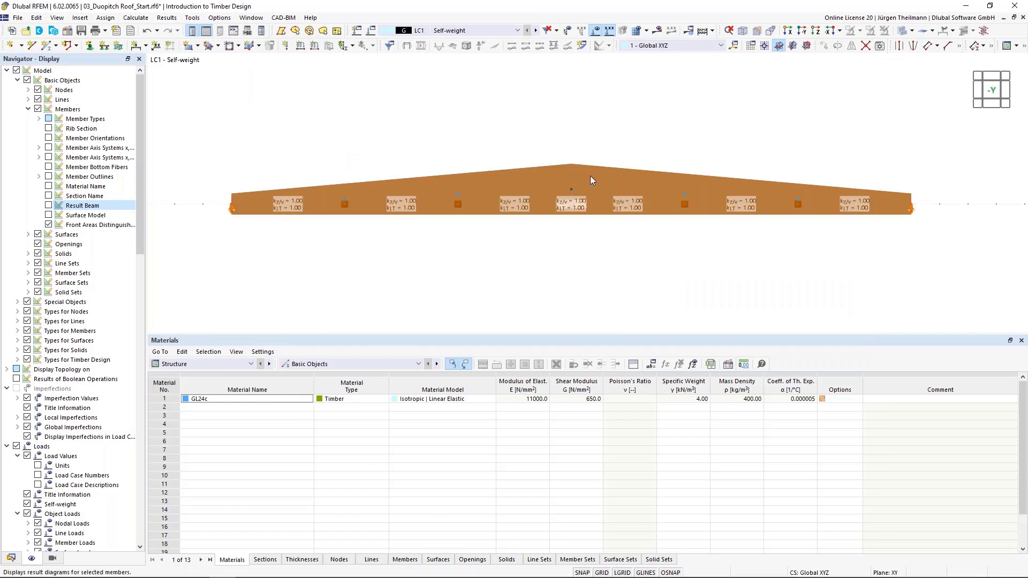
pyautogui.scroll(-1, 593, 185)
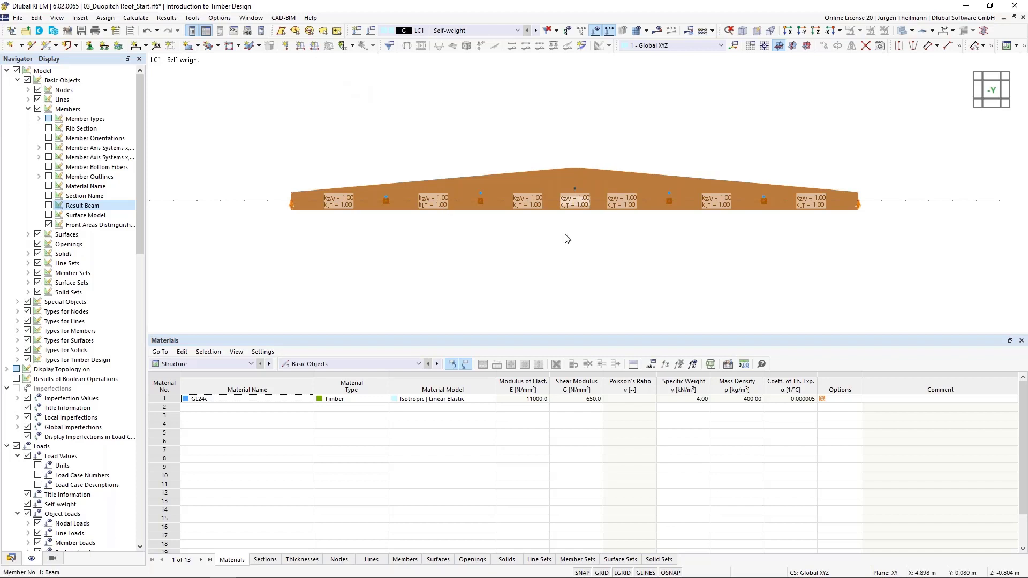
pyautogui.click(315, 48)
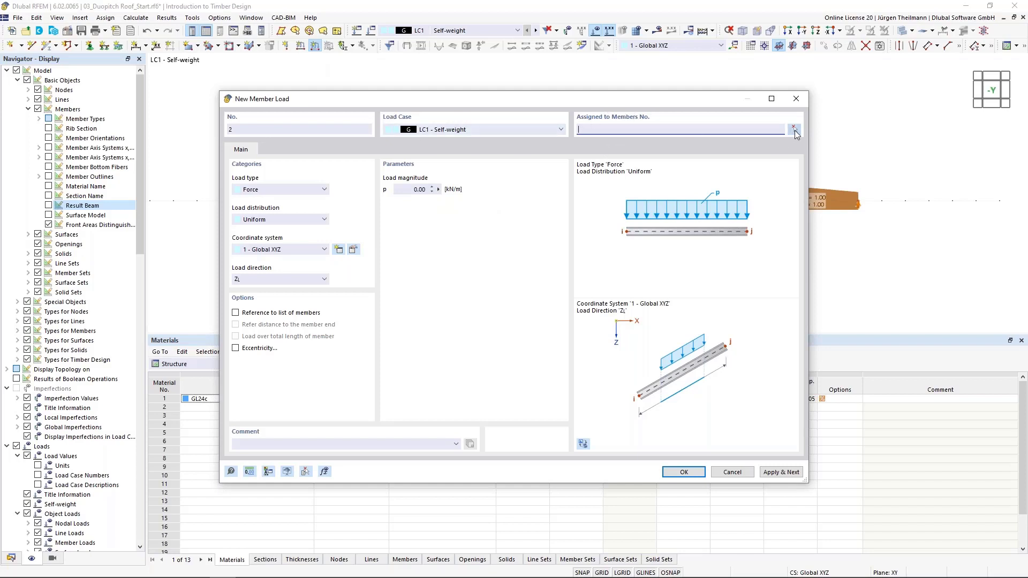
pyautogui.click(794, 131)
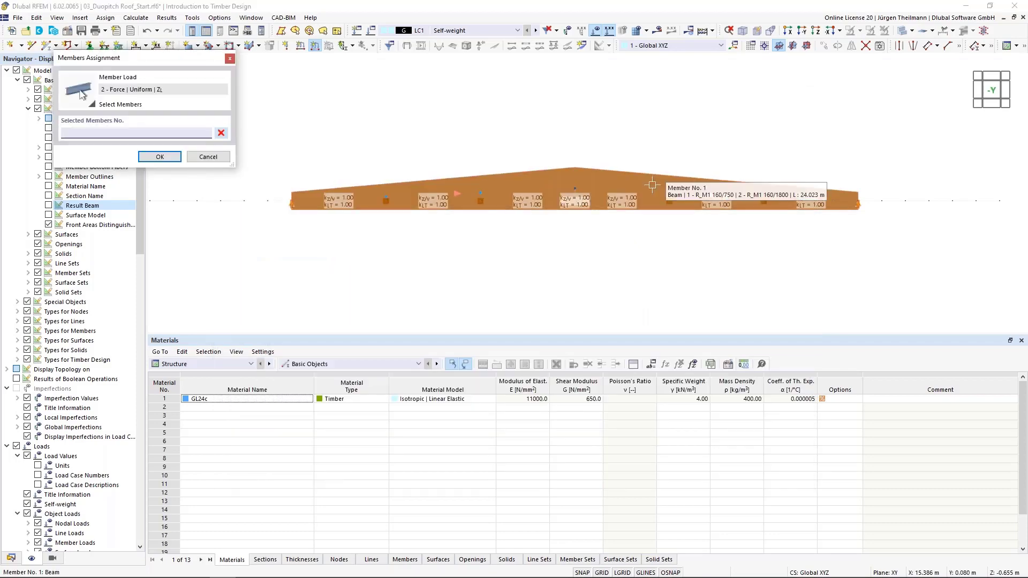
pyautogui.click(652, 183)
pyautogui.click(159, 156)
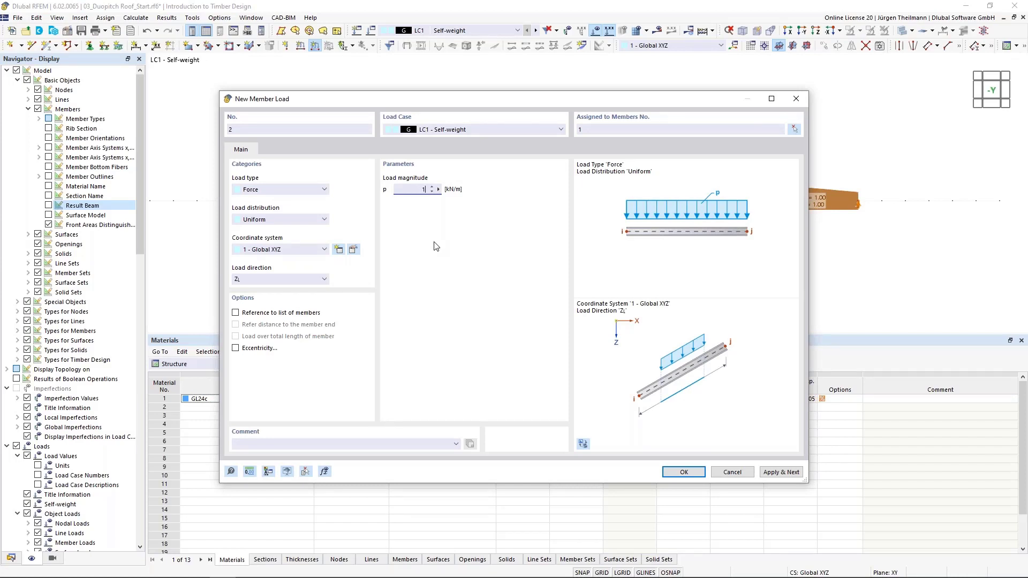
# - Set the self-weight load to 1.02 kN/m, acting globally in Z on true length, and apply it
pyautogui.write('1,02')
pyautogui.press('Tab')
pyautogui.click(288, 279)
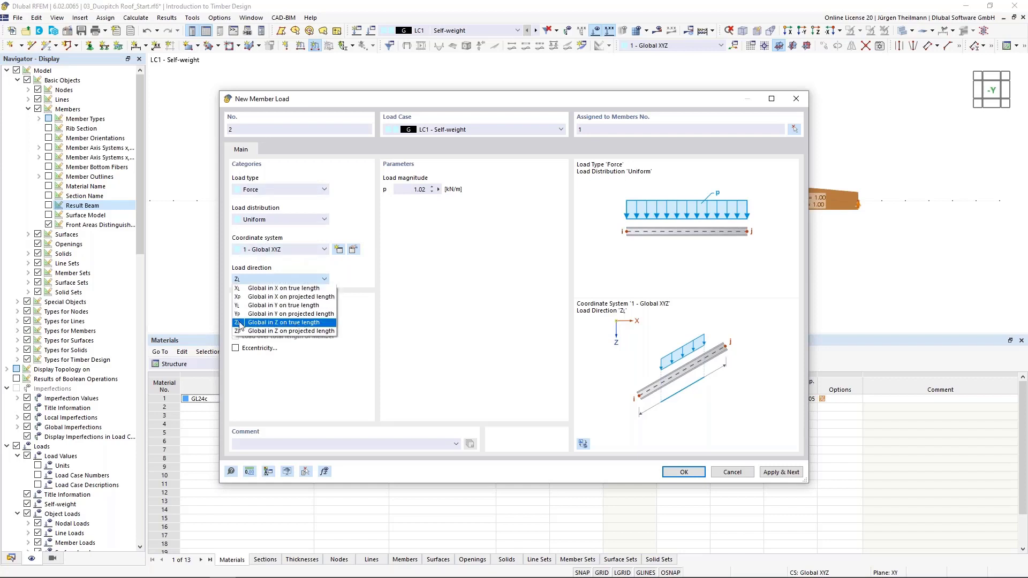
pyautogui.click(291, 325)
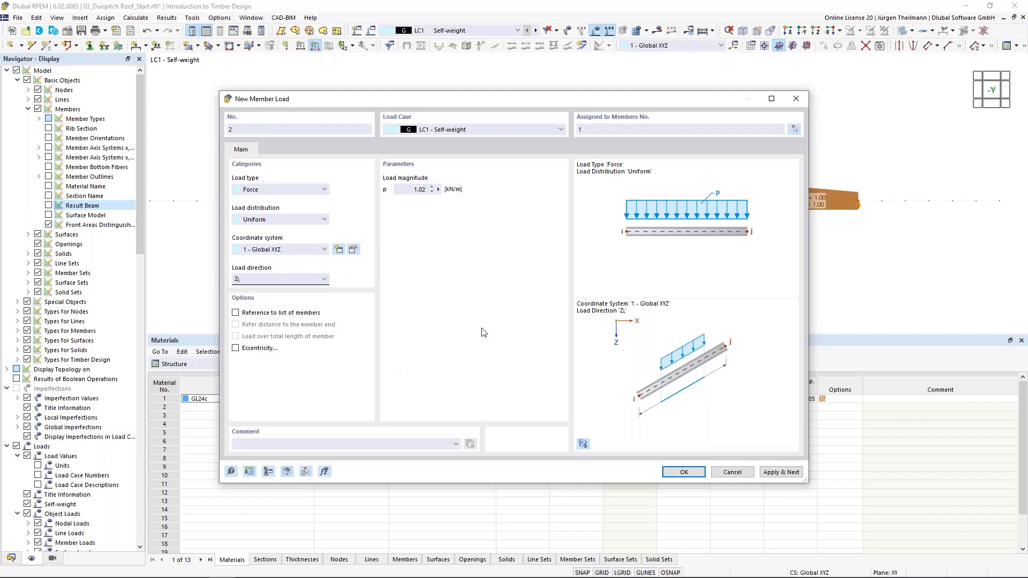
pyautogui.click(781, 472)
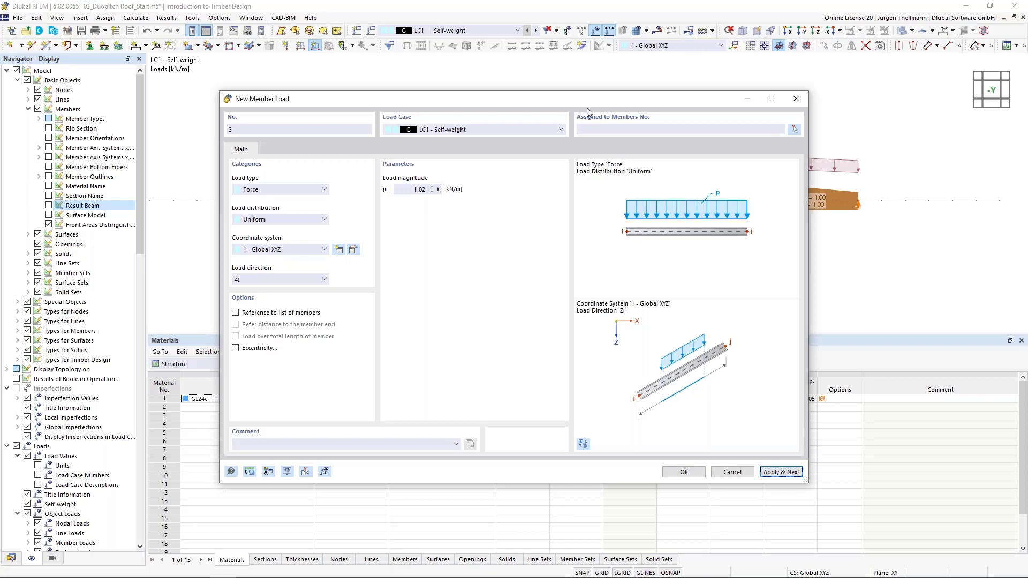
# - Check the applied load on the beam, and assign a further member load in LC2 Imposed Loads to member 1
pyautogui.moveTo(584, 99); pyautogui.dragTo(599, 253)
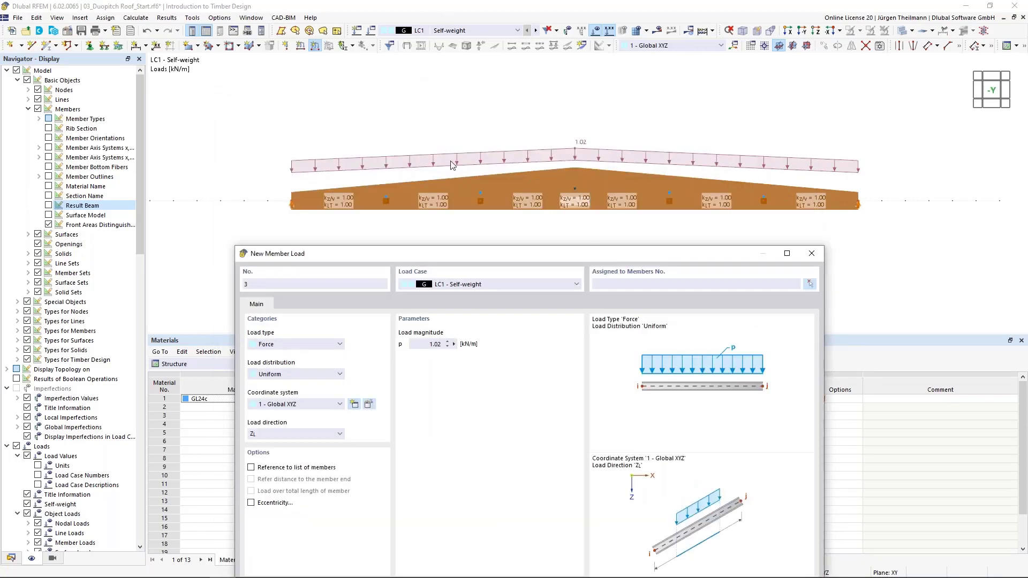
pyautogui.moveTo(517, 254); pyautogui.dragTo(528, 98)
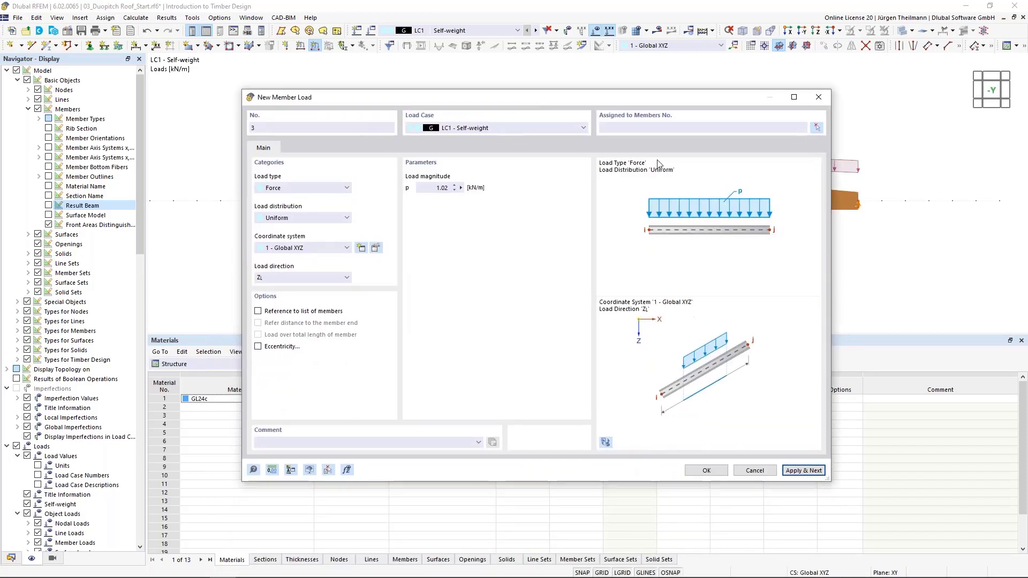
pyautogui.click(579, 131)
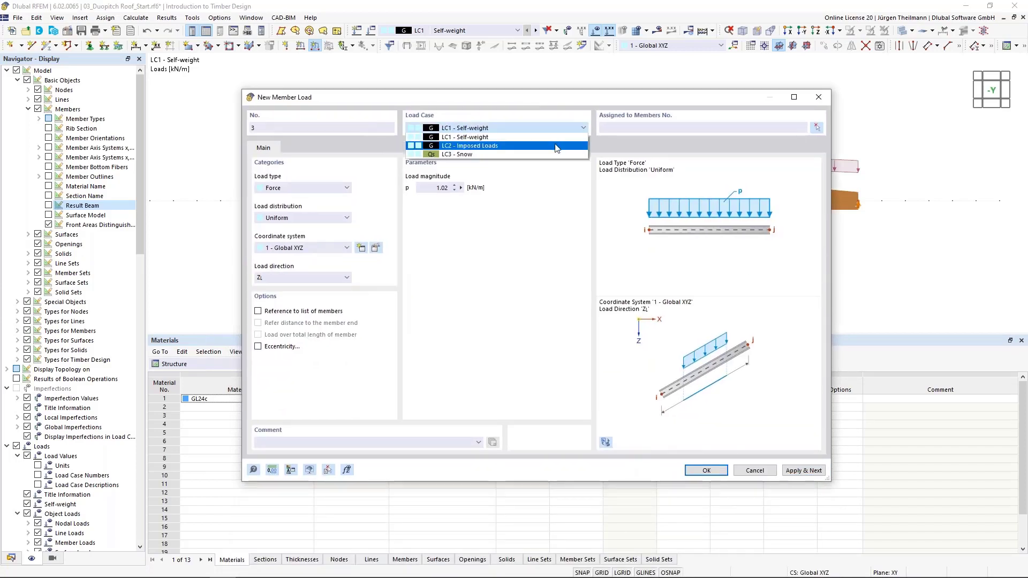
pyautogui.click(555, 147)
pyautogui.click(817, 130)
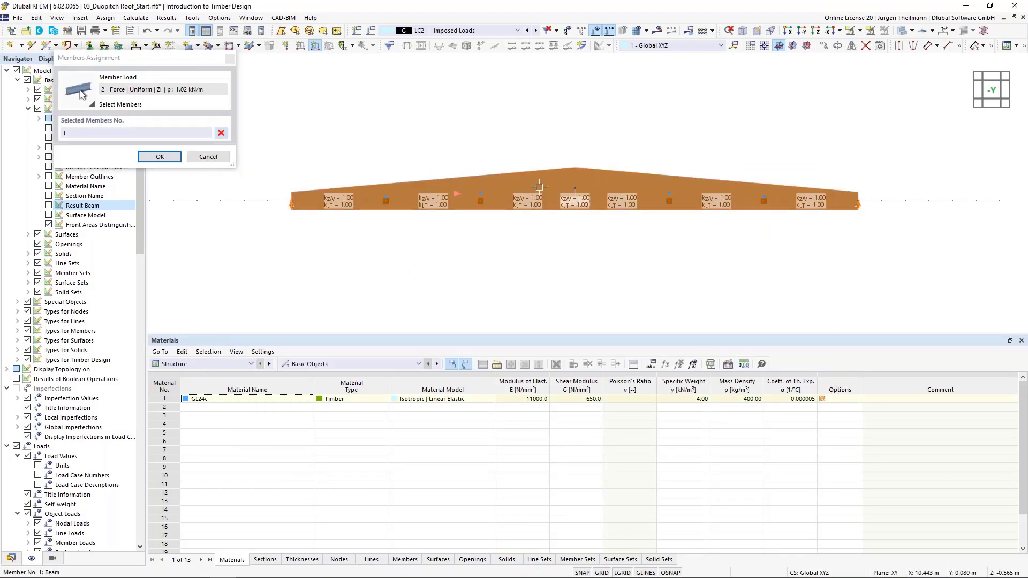
pyautogui.click(155, 157)
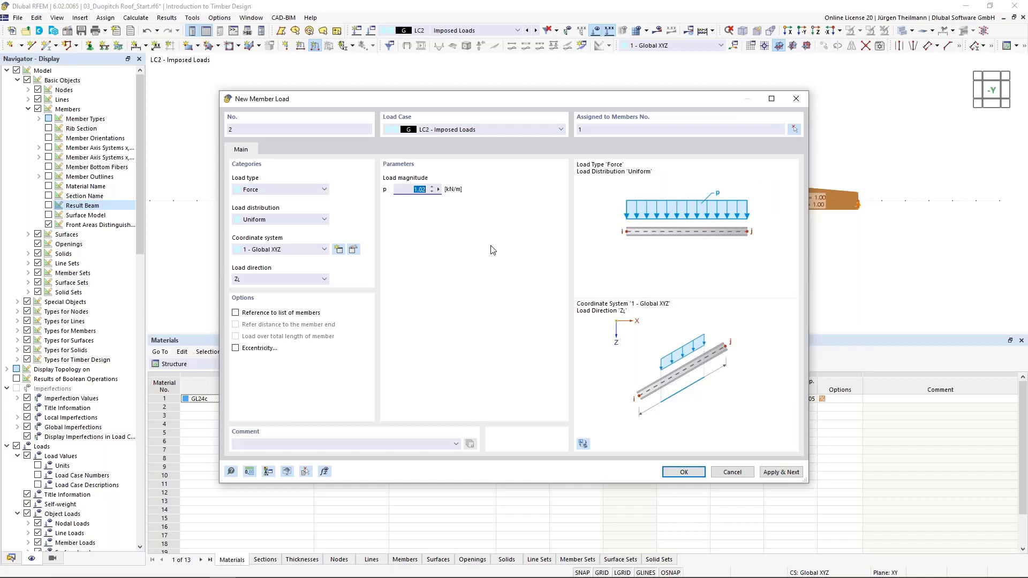
# - Set the imposed load to 2.70 kN/m, acting globally in Z on true length, and apply it
pyautogui.write('2,7')
pyautogui.press('Tab')
pyautogui.click(309, 281)
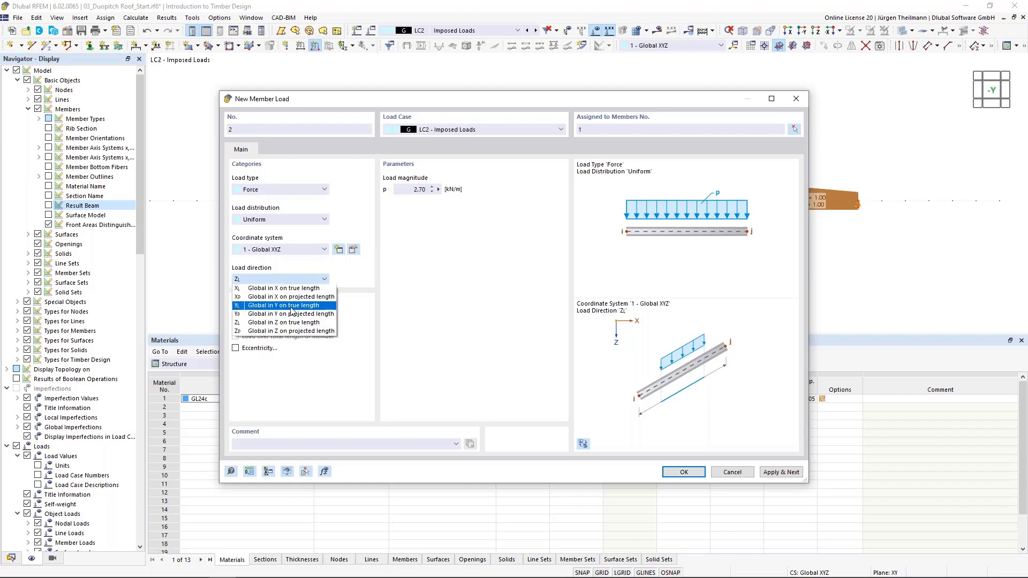
pyautogui.click(304, 323)
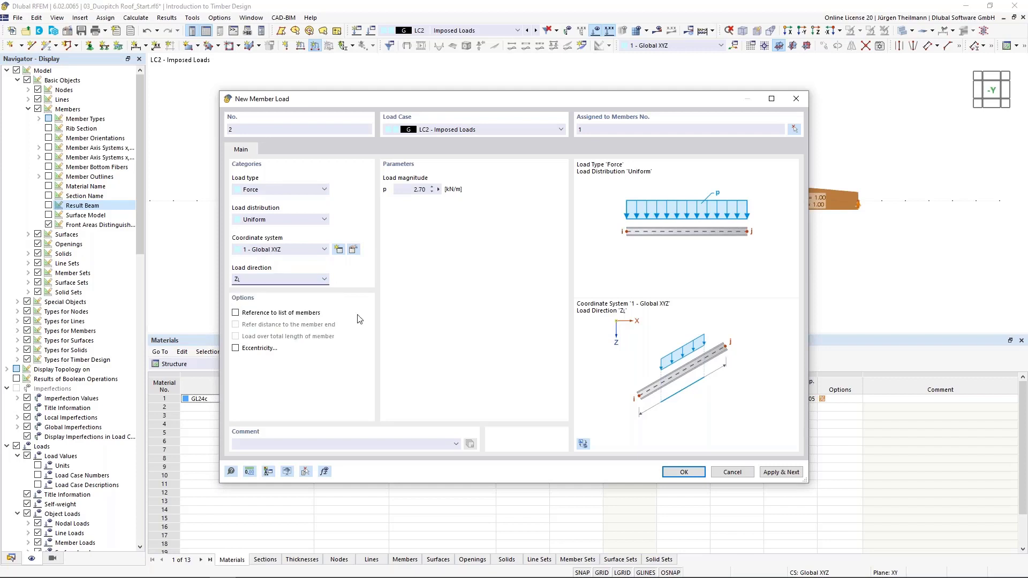
pyautogui.click(780, 476)
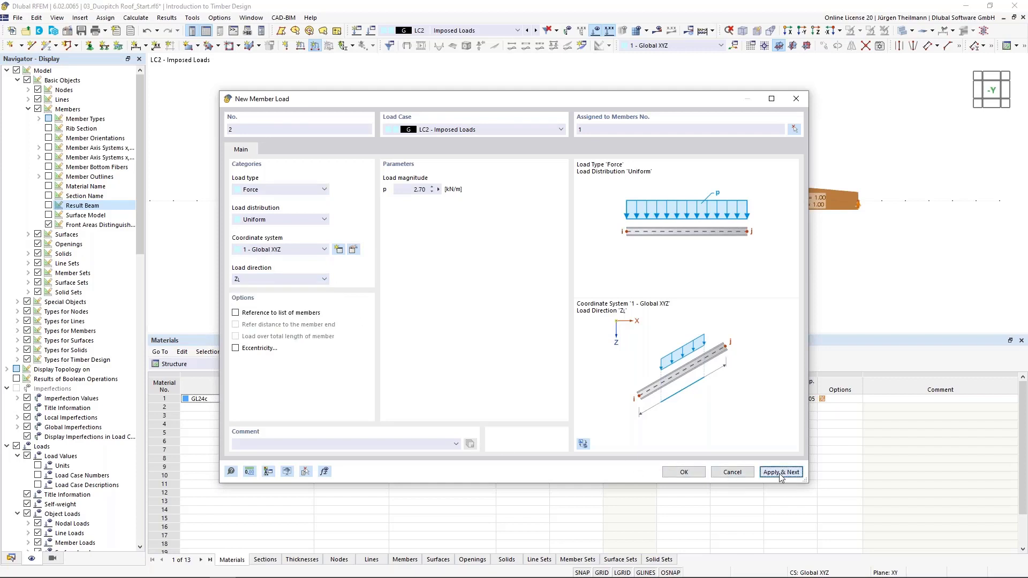
# - Switch the next member load to load case LC3 Snow and assign it to beam member 1
pyautogui.click(546, 130)
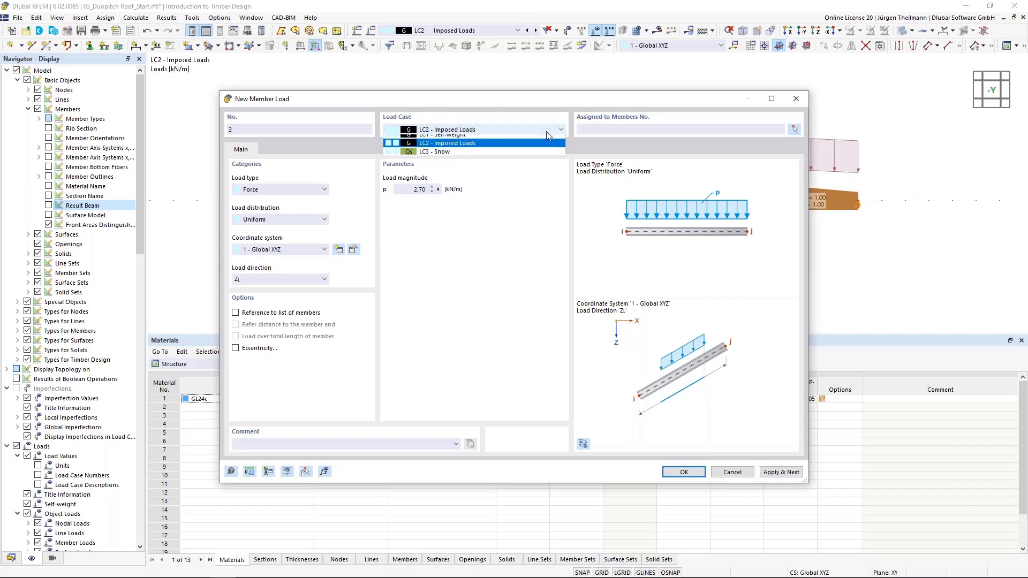
pyautogui.click(533, 156)
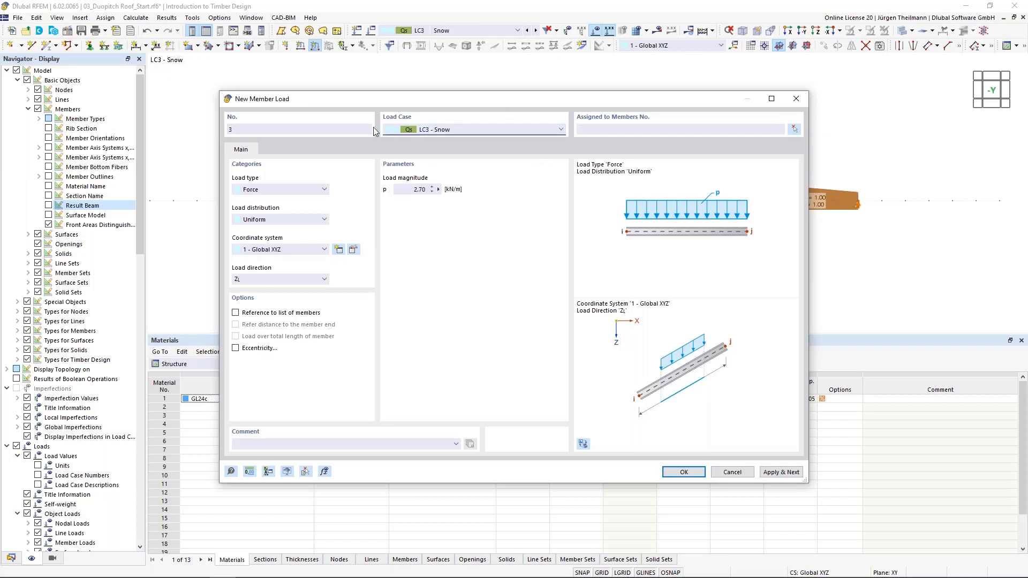
pyautogui.click(794, 129)
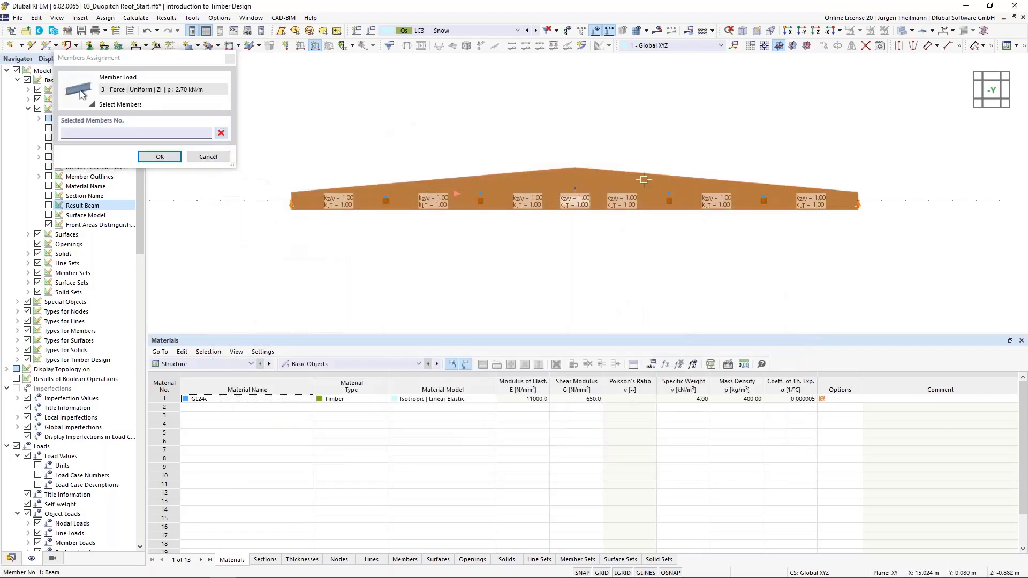
pyautogui.click(158, 157)
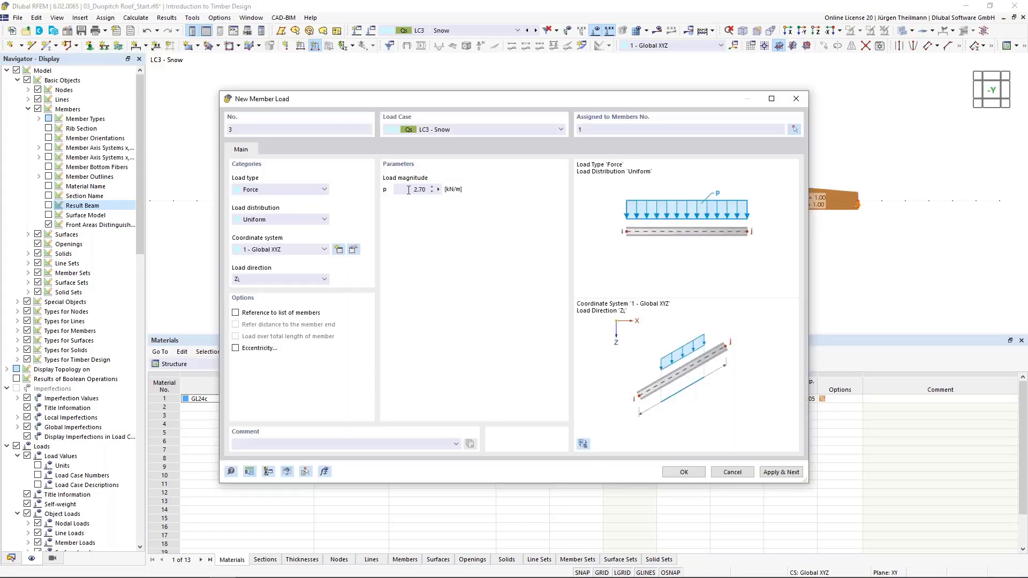
# - Set the snow load to 3.15 kN/m, acting globally in Z on projected length, and accept it
pyautogui.doubleClick(437, 189)
pyautogui.write('3,15')
pyautogui.press('Tab')
pyautogui.click(324, 280)
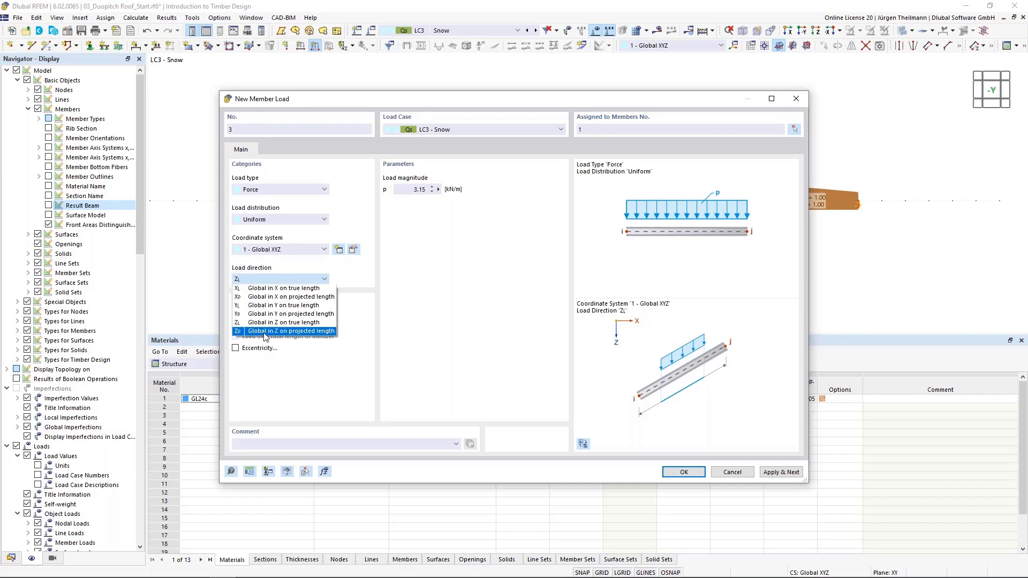
pyautogui.click(312, 332)
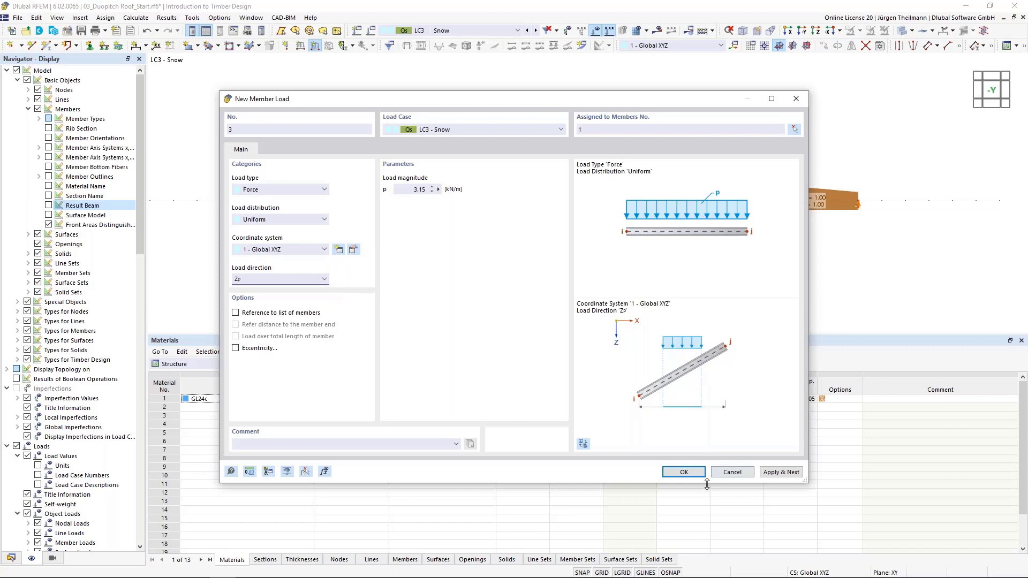
pyautogui.click(683, 472)
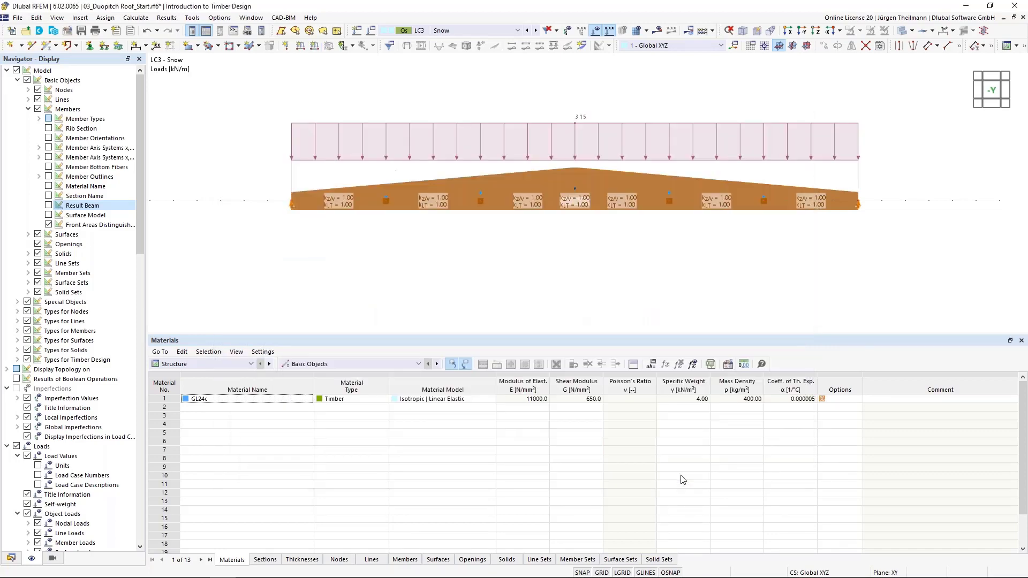
# - Review the loads on the beam by switching between load cases LC2 Imposed Loads and LC3 Snow
pyautogui.scroll(-1, 568, 261)
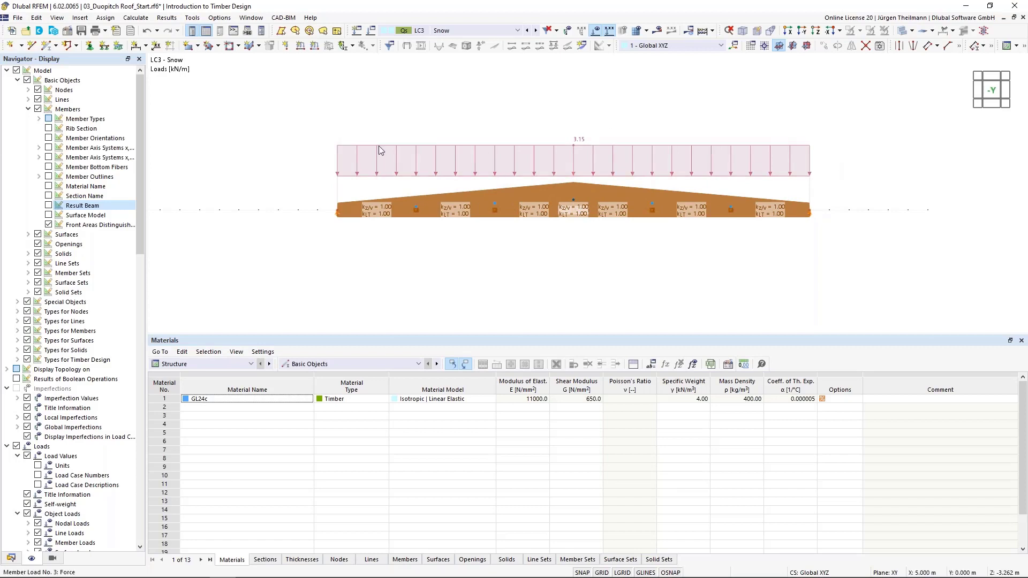
pyautogui.click(527, 30)
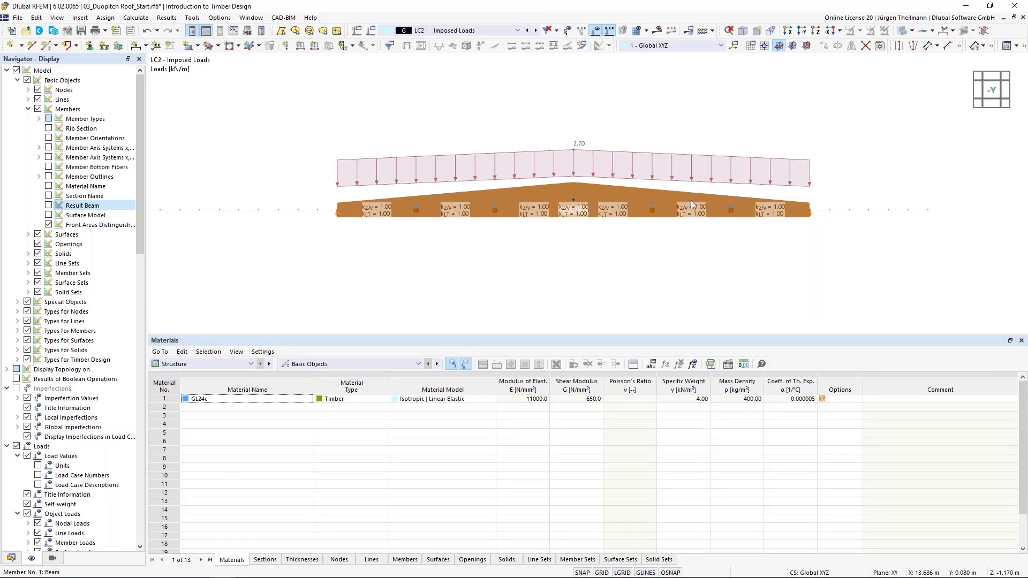
pyautogui.click(528, 31)
pyautogui.click(536, 31)
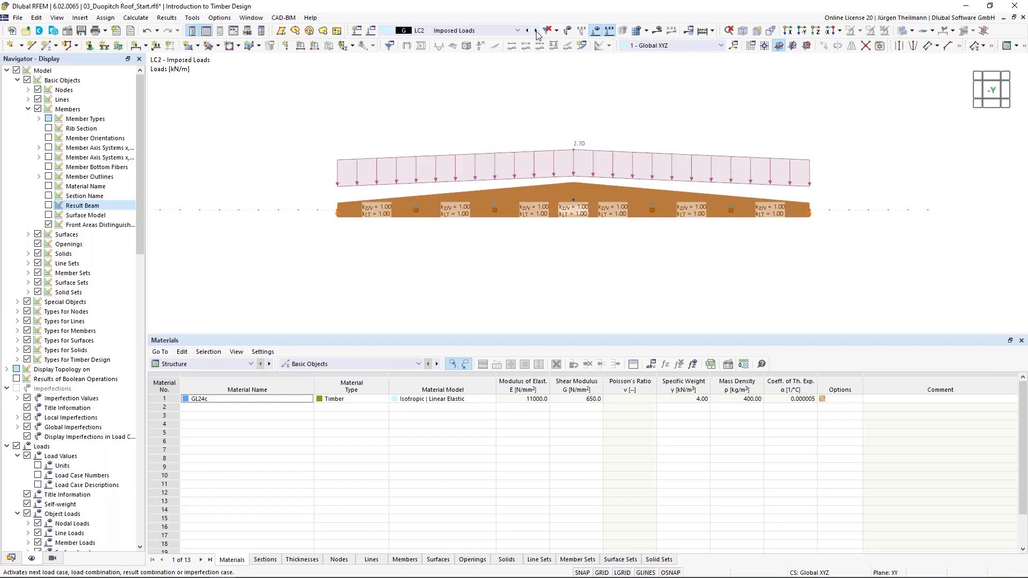
pyautogui.click(536, 30)
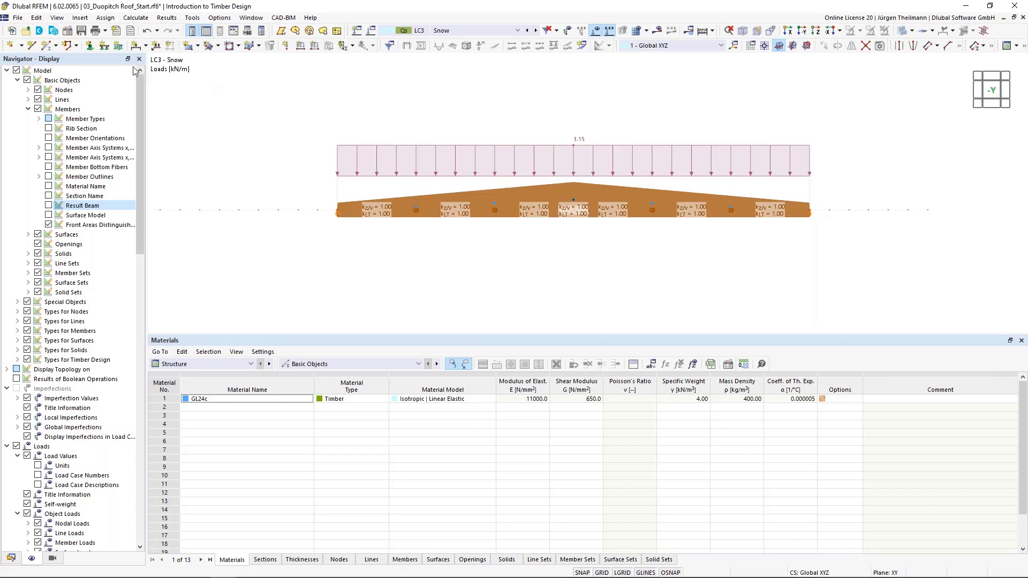
# - Assign nodal support type 4, free in X, to node 2 at the beam's right end and apply it
pyautogui.click(90, 46)
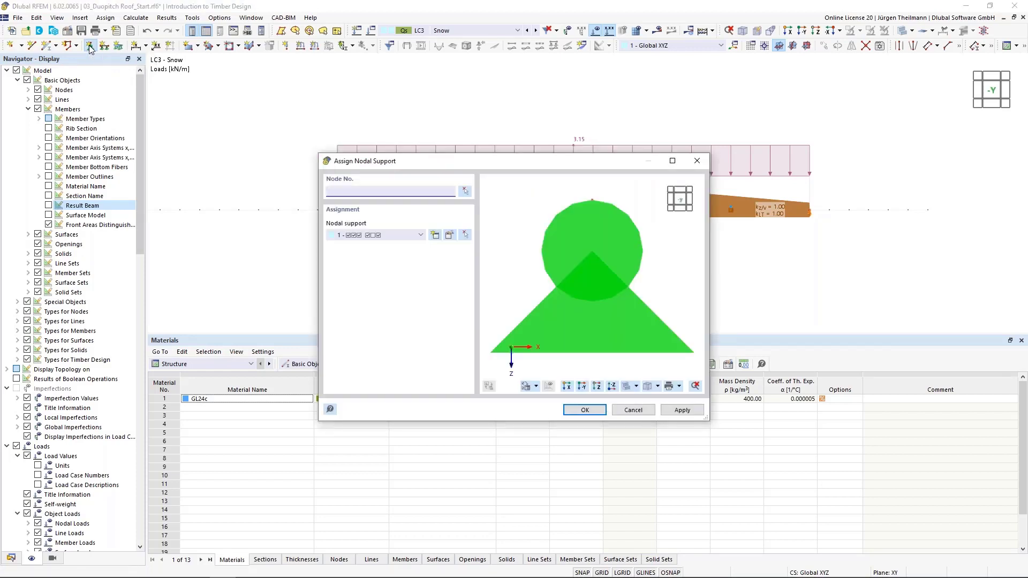
pyautogui.click(421, 237)
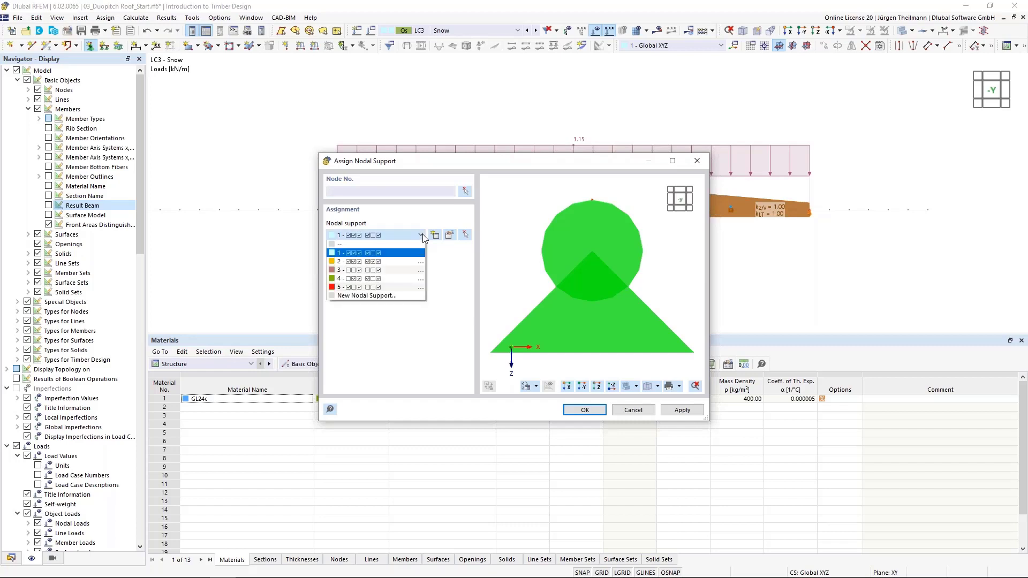
pyautogui.click(394, 279)
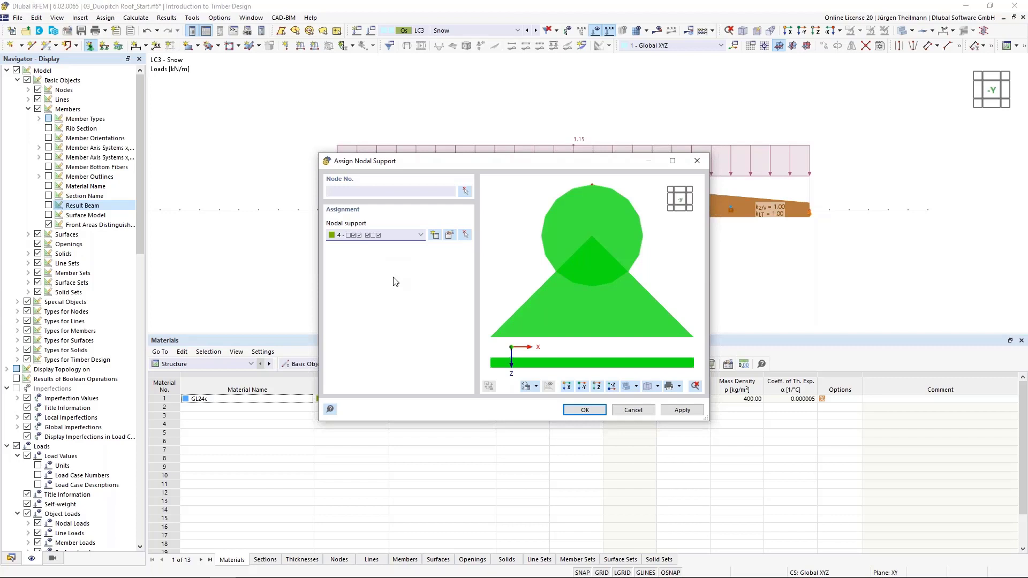
pyautogui.click(468, 195)
pyautogui.moveTo(779, 119); pyautogui.dragTo(884, 303)
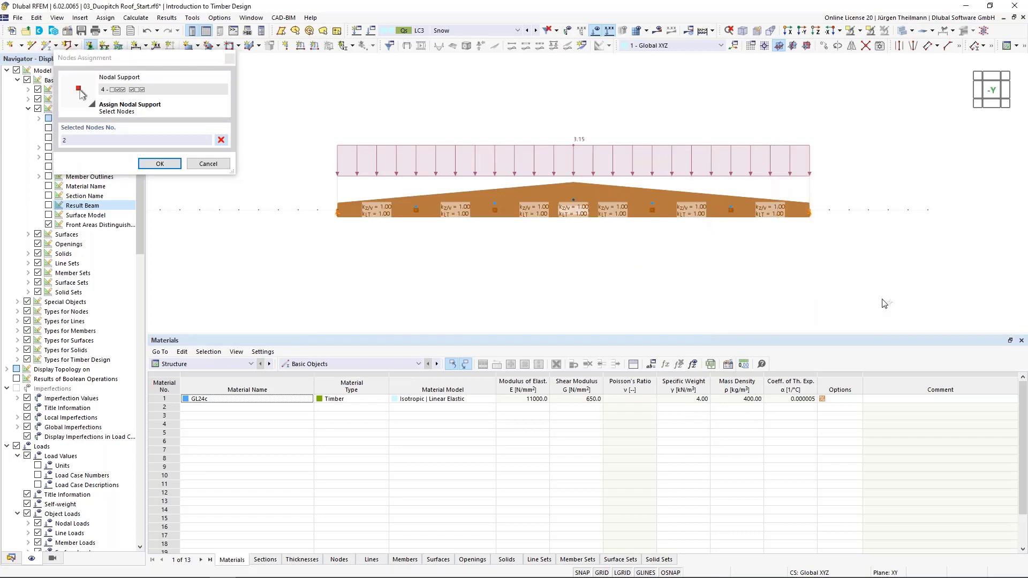
pyautogui.click(154, 164)
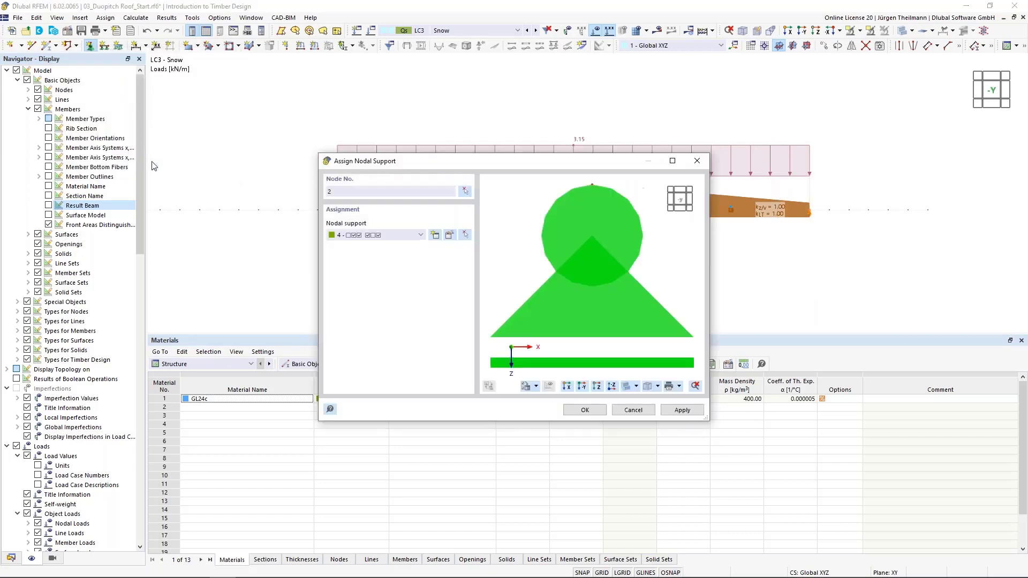
pyautogui.click(421, 235)
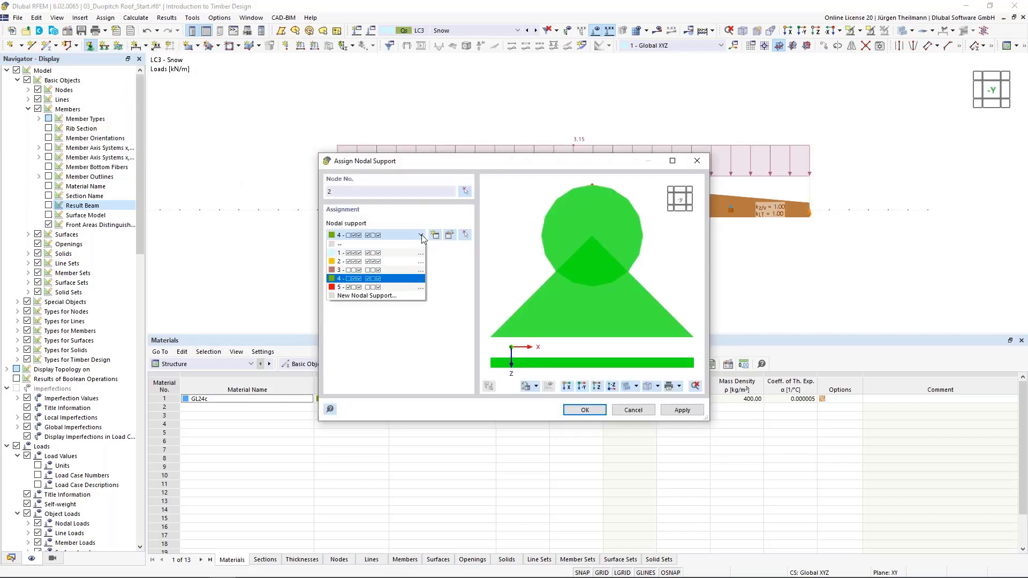
pyautogui.click(396, 253)
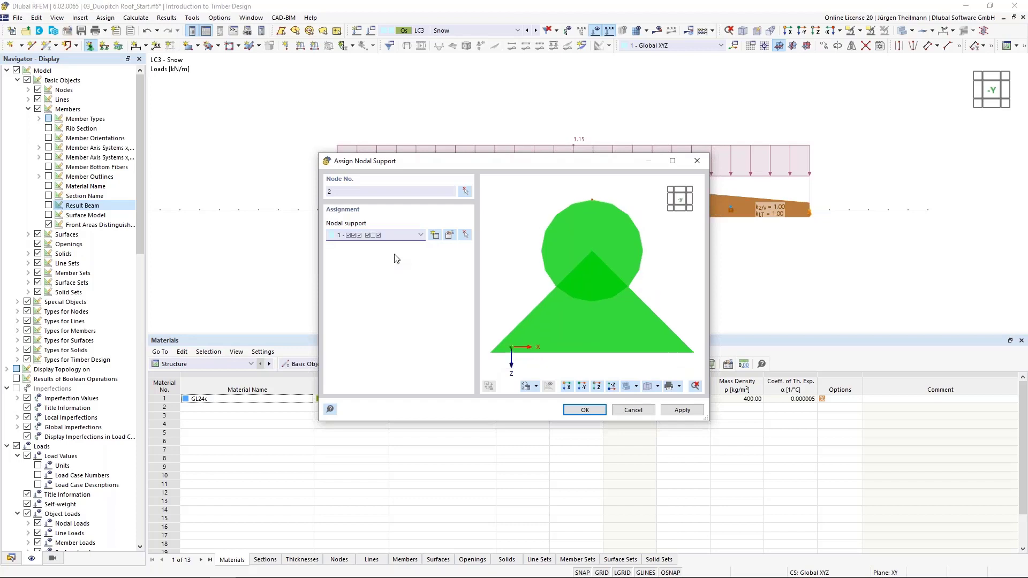
pyautogui.click(421, 235)
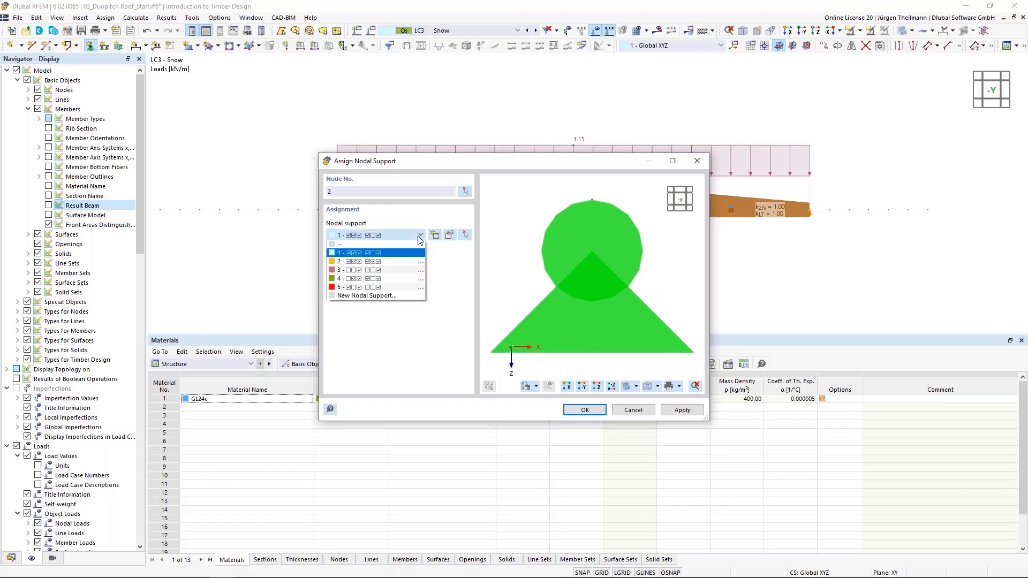
pyautogui.click(404, 279)
pyautogui.click(682, 410)
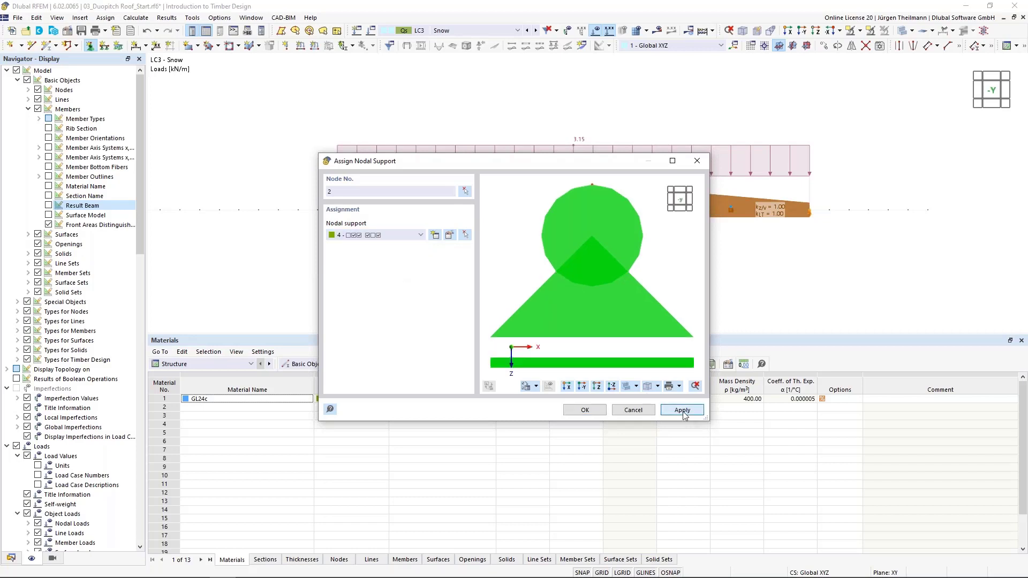
# - Assign nodal support type 1, fixed in X, Y and Z, to the node at the beam's left end
pyautogui.click(421, 235)
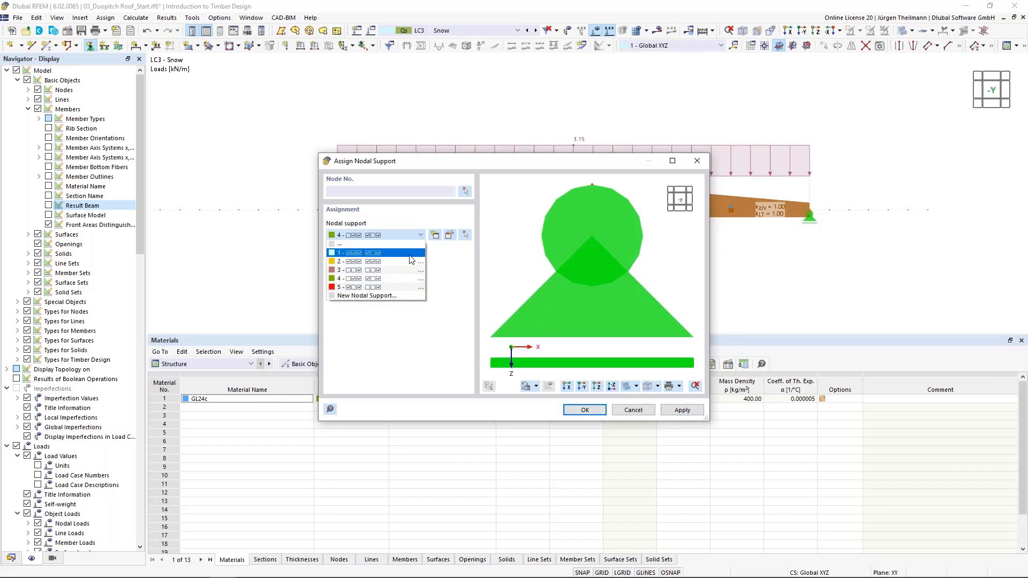
pyautogui.click(410, 247)
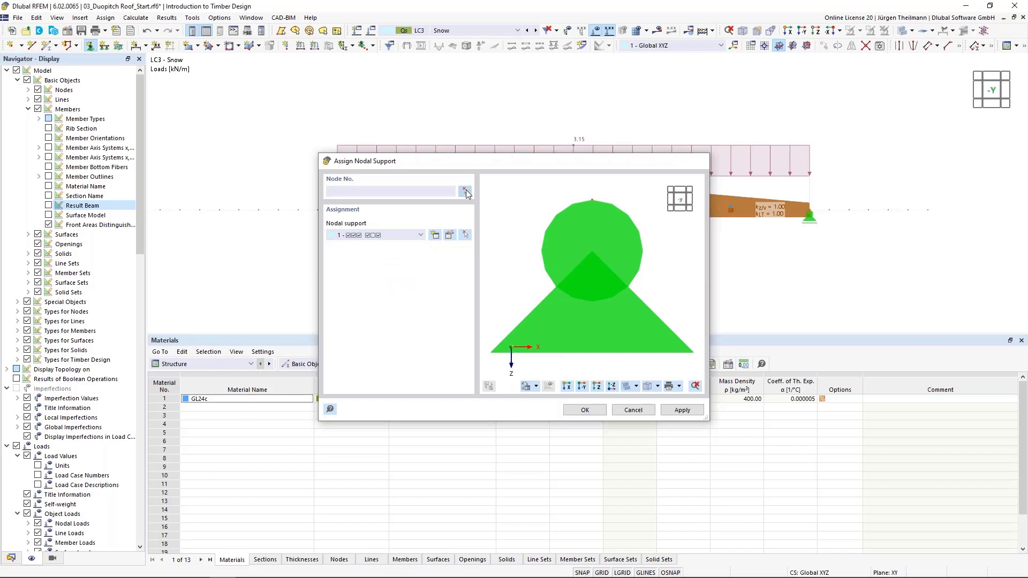
pyautogui.click(584, 410)
pyautogui.moveTo(290, 158); pyautogui.dragTo(364, 255)
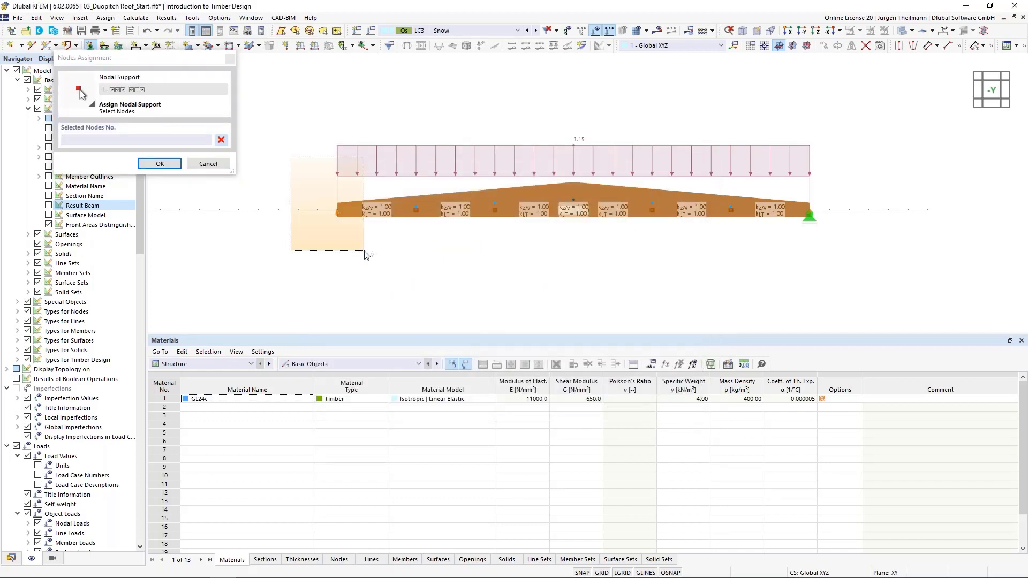
pyautogui.click(159, 163)
pyautogui.click(585, 410)
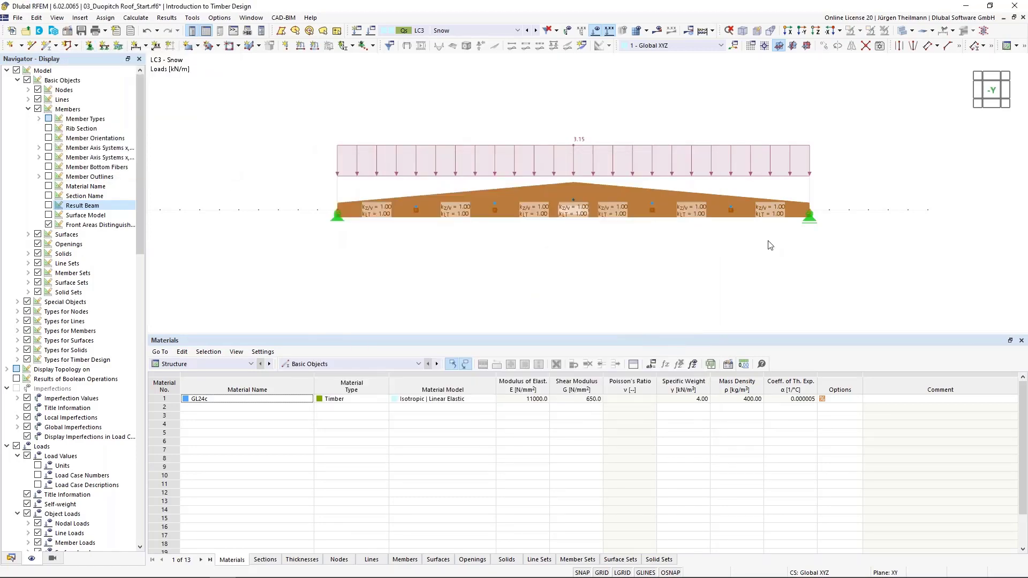
# - Run the calculation, and abort it at the identical-nodes check to go to the nodes table
pyautogui.keyDown('ctrl'); pyautogui.moveTo(729, 235); pyautogui.dragTo(737, 258, button='middle'); pyautogui.keyUp('ctrl')
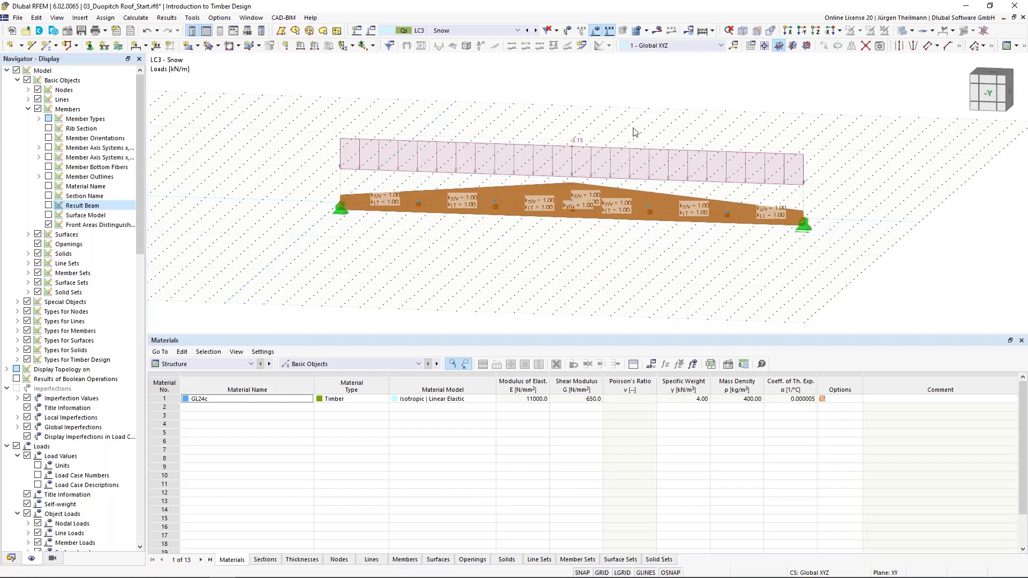
pyautogui.click(703, 33)
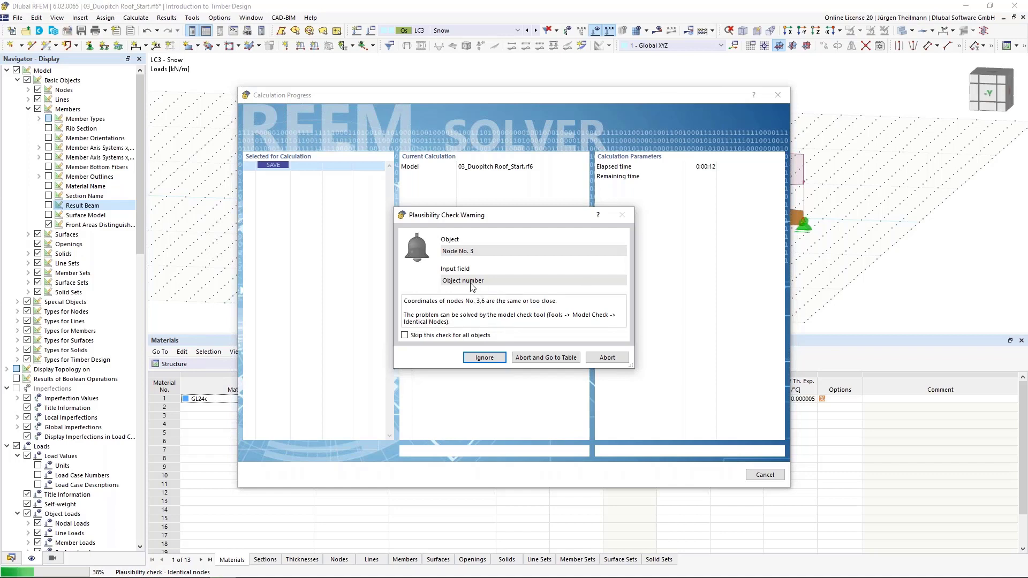
pyautogui.click(571, 360)
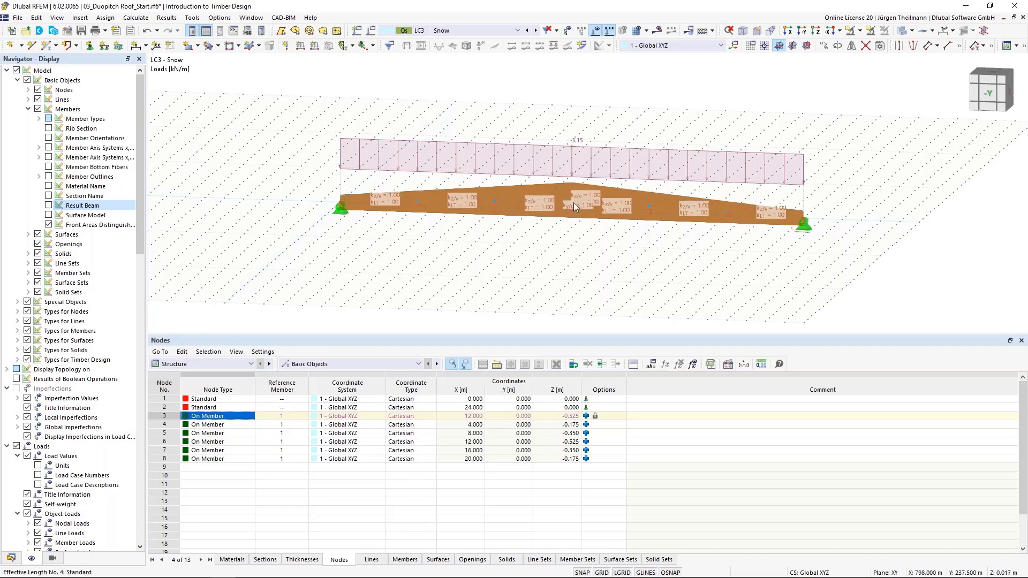
# - Delete the duplicate midspan node 6 from the nodes table
pyautogui.scroll(3, 573, 201)
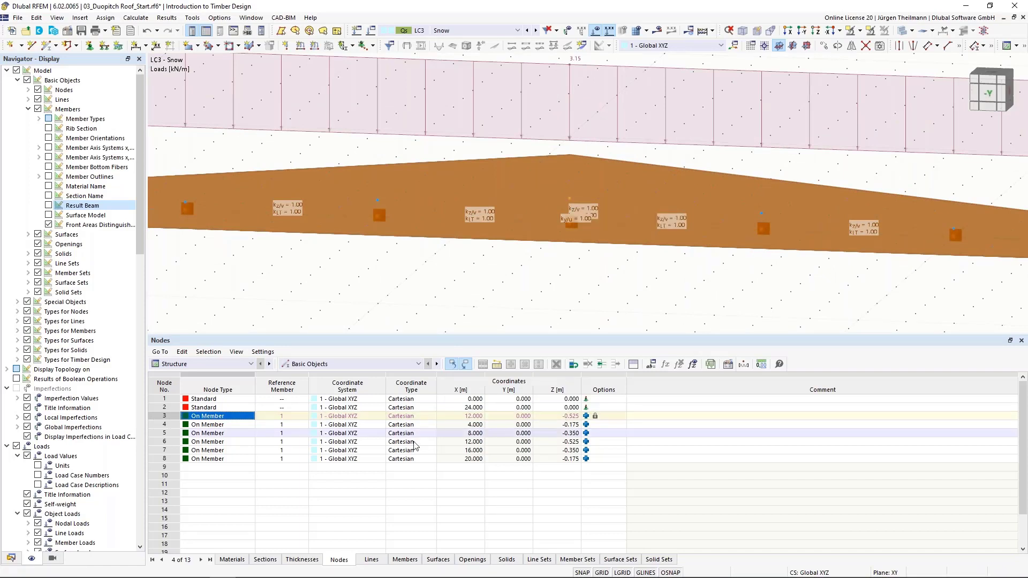
pyautogui.click(160, 442)
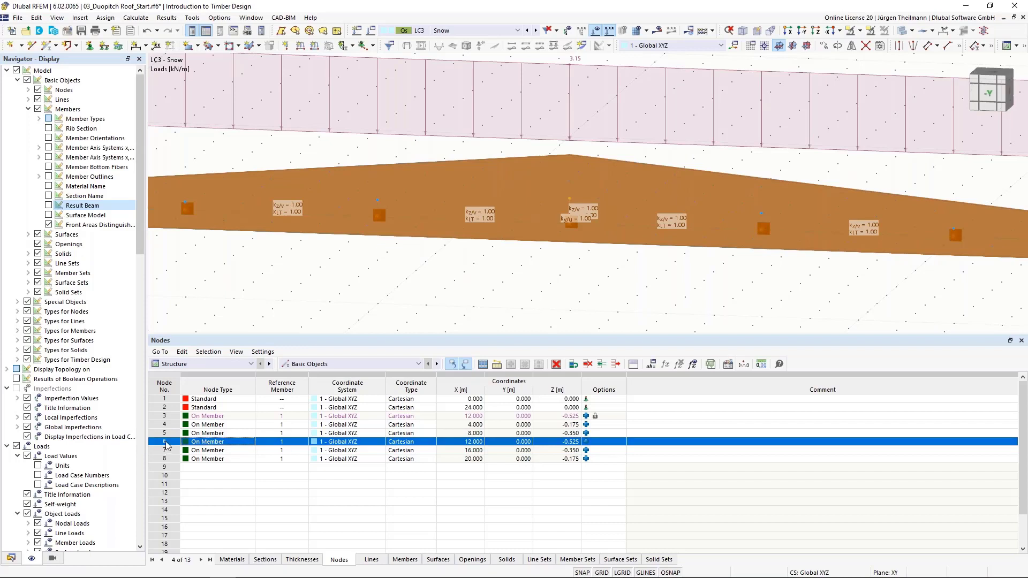
pyautogui.press('Delete')
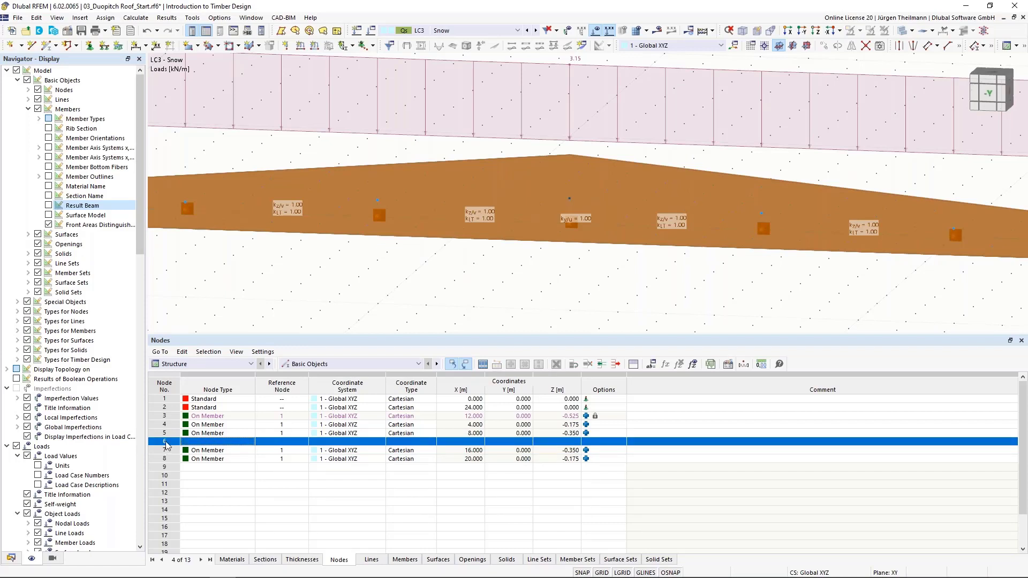
# - Run the calculation again and show the beam's LC3 Snow results in the -Y view
pyautogui.click(689, 38)
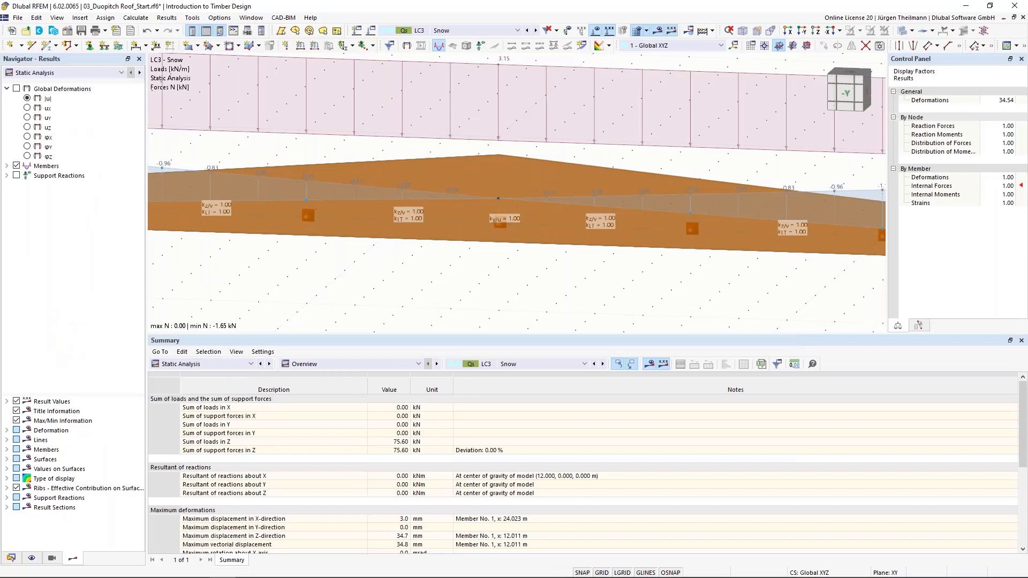
pyautogui.scroll(-4, 576, 242)
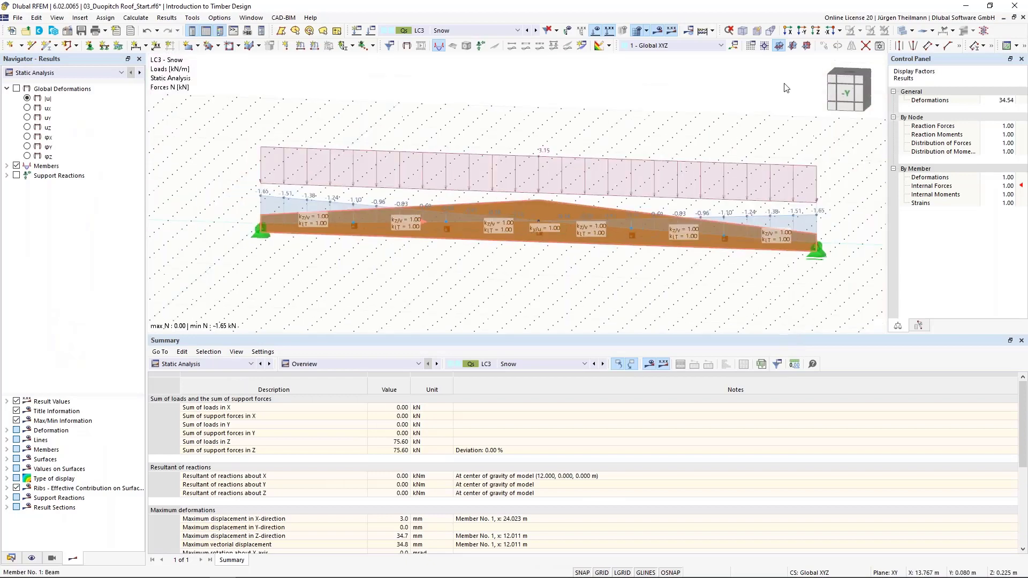
pyautogui.click(851, 101)
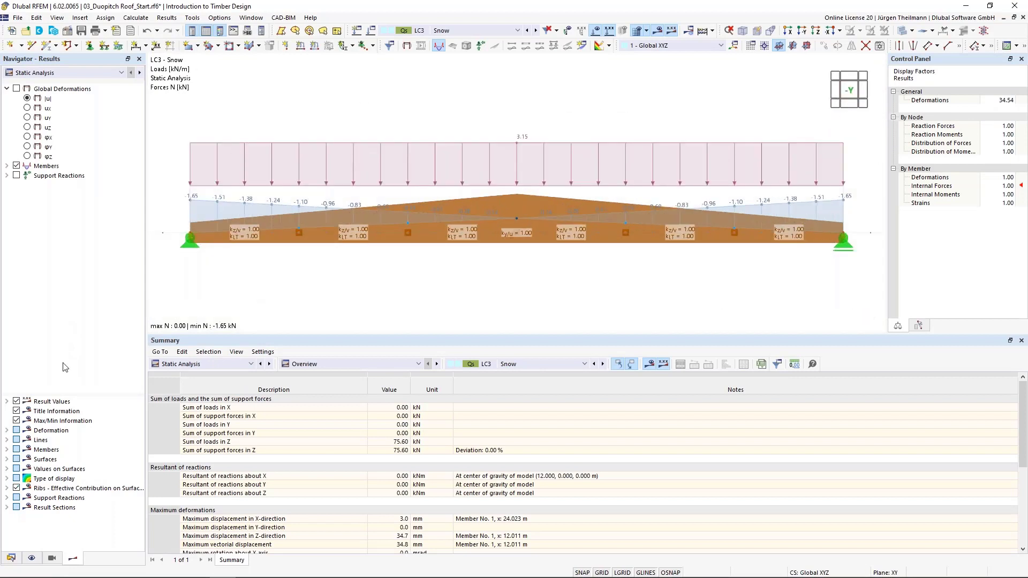
# - Display the member bending moments My for LC3 Snow and examine their values around midspan
pyautogui.click(7, 166)
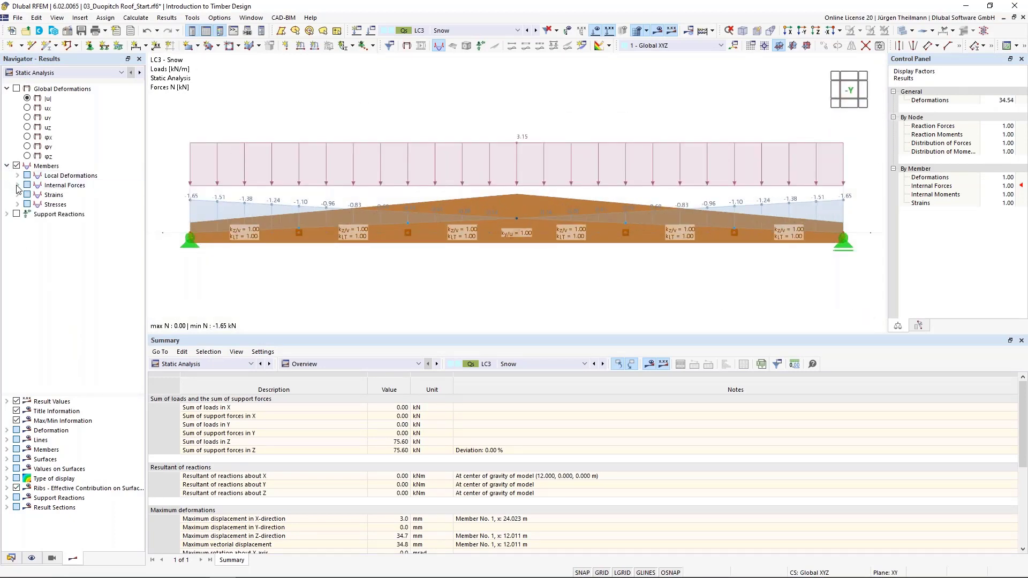
pyautogui.click(18, 186)
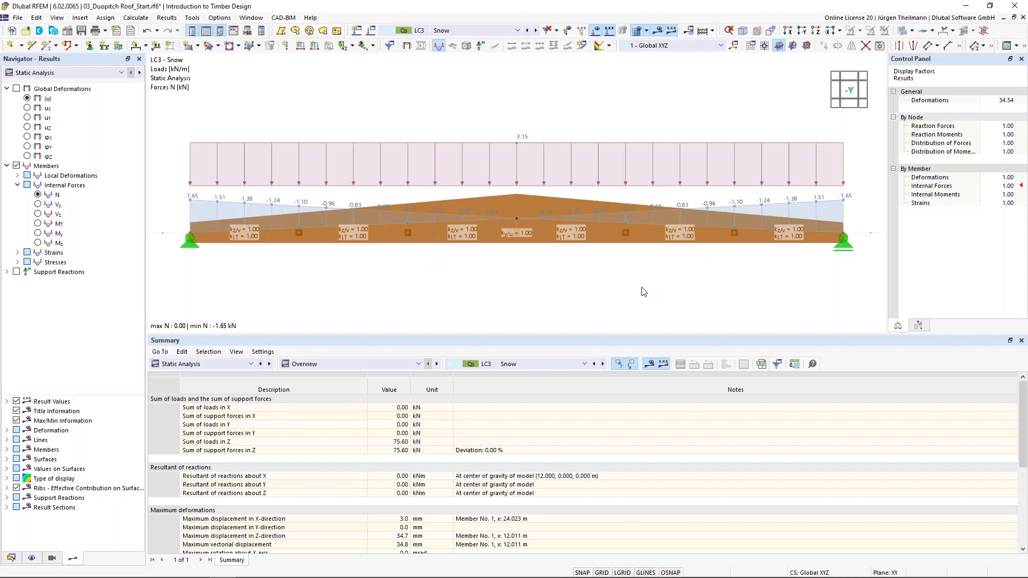
pyautogui.click(38, 233)
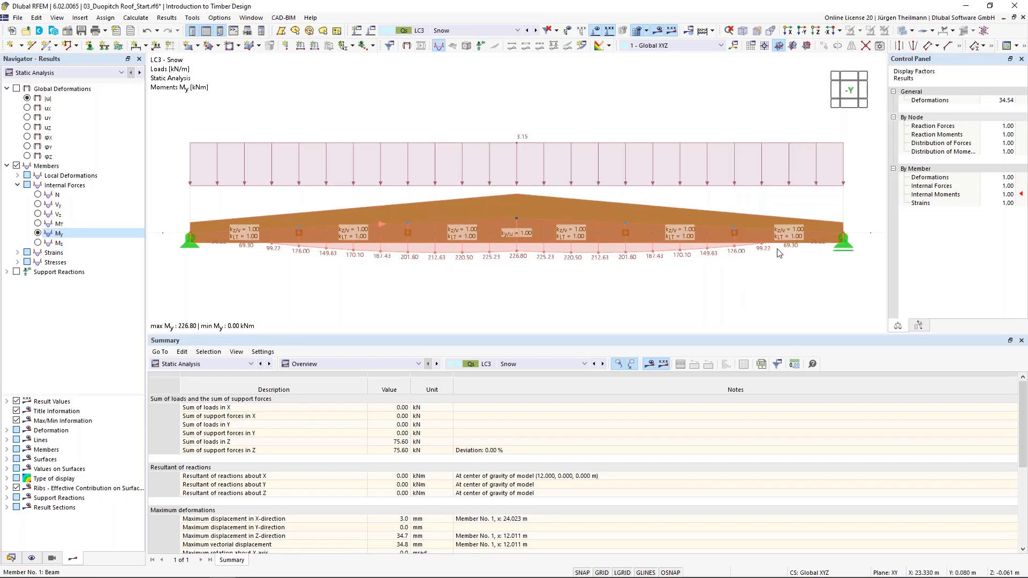
pyautogui.scroll(1, 497, 260)
pyautogui.scroll(4, 497, 261)
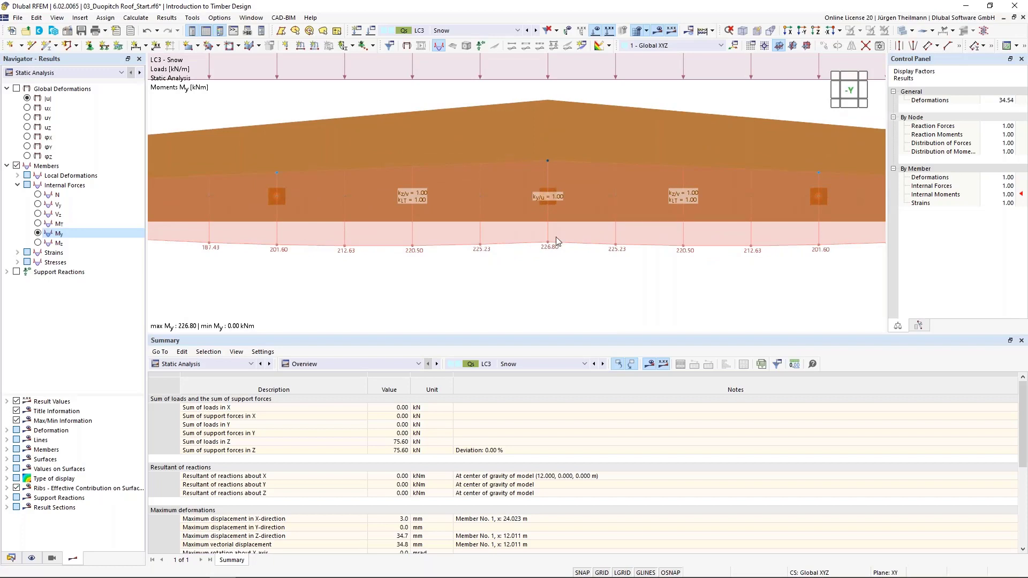
pyautogui.scroll(-3, 556, 237)
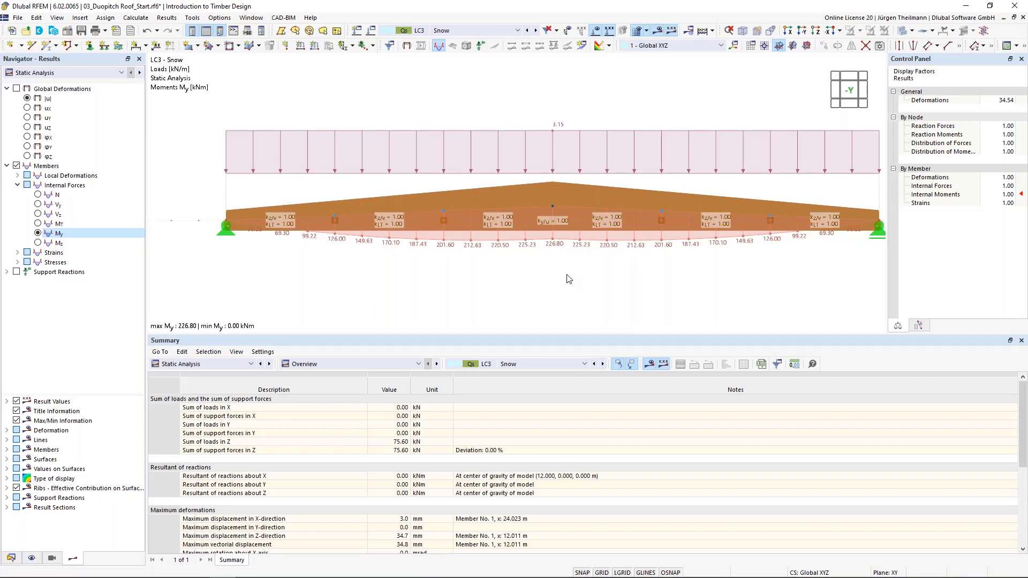
pyautogui.moveTo(566, 275); pyautogui.dragTo(552, 257, button='middle')
pyautogui.scroll(-1, 551, 257)
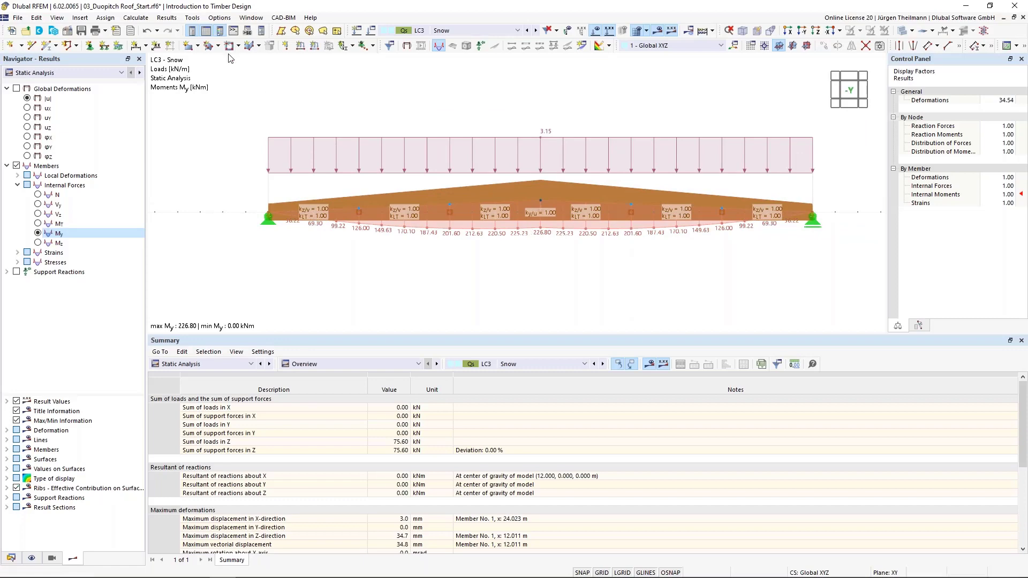
# - Set the member mesh setting for result diagram divisions to 12, recalculate and examine the resulting My moment labels
pyautogui.click(135, 17)
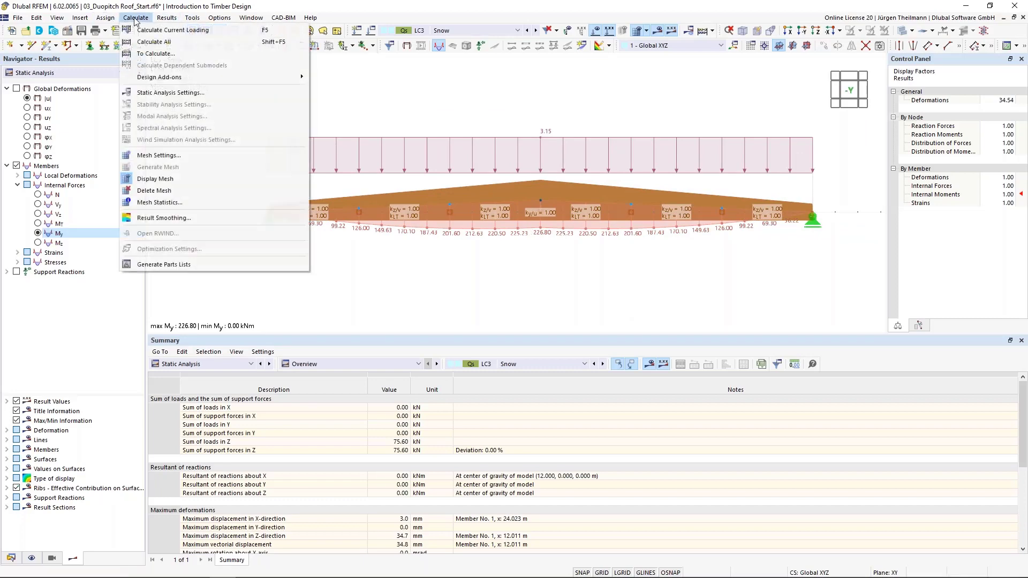
pyautogui.click(157, 156)
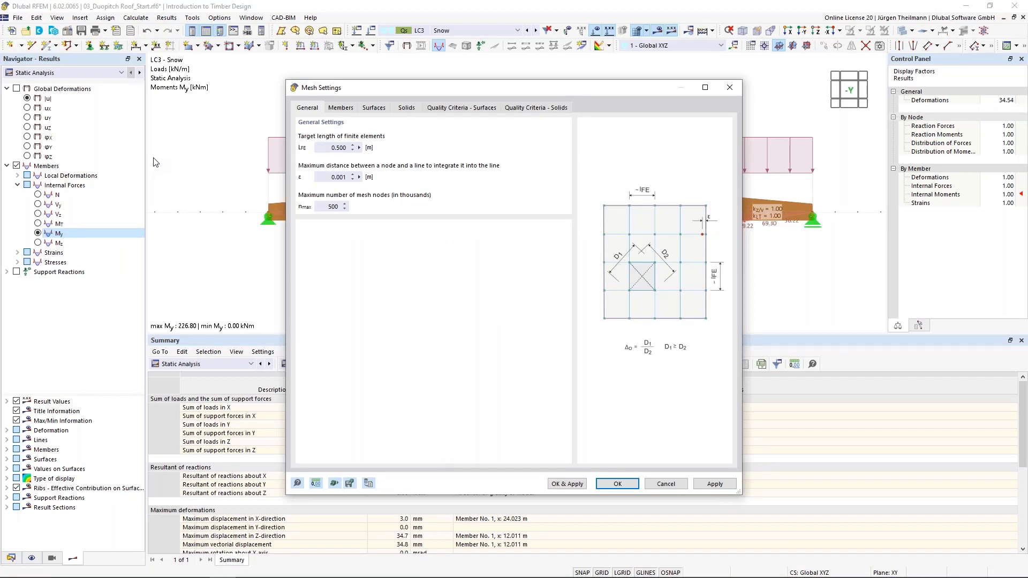
pyautogui.click(343, 109)
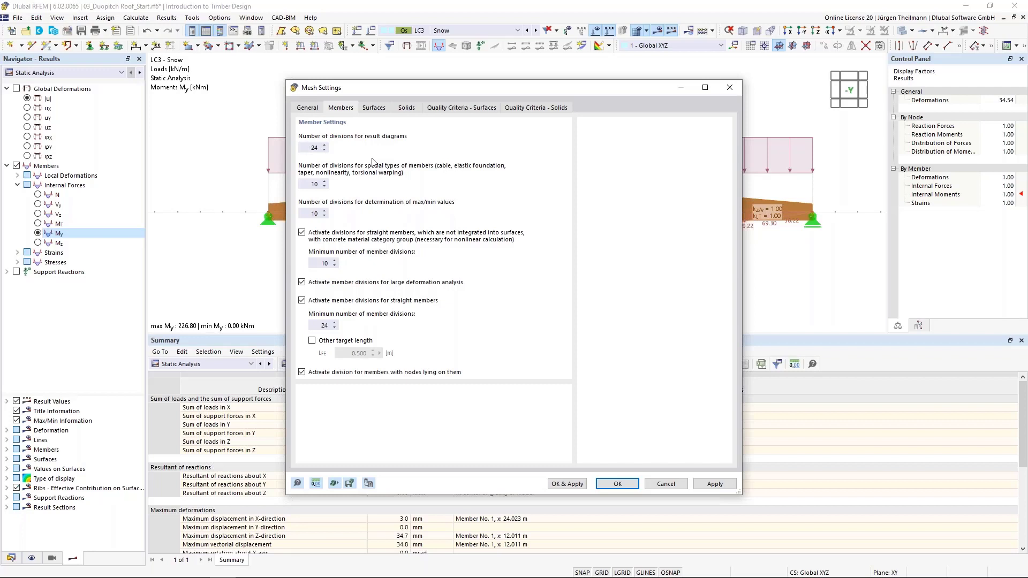
pyautogui.doubleClick(313, 147)
pyautogui.write('2')
pyautogui.click(616, 484)
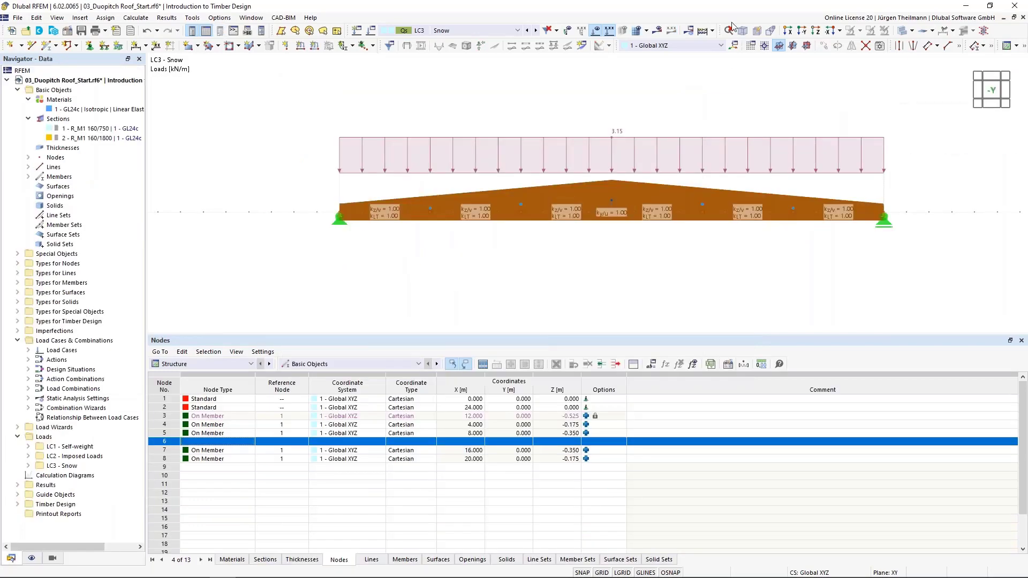
pyautogui.click(703, 32)
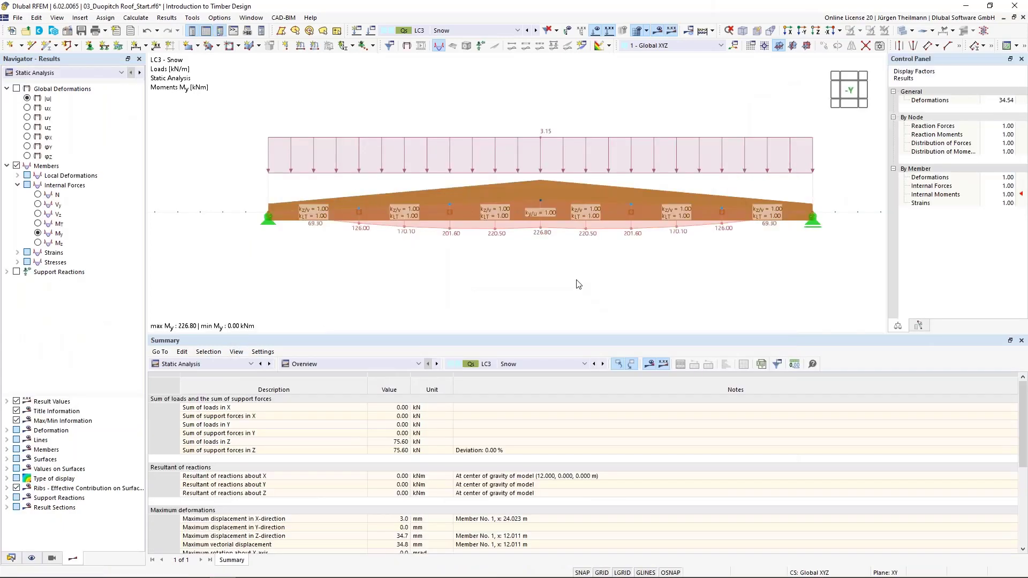
pyautogui.moveTo(576, 280)
pyautogui.mouseDown(button='middle')
pyautogui.moveTo(566, 262)
pyautogui.moveTo(559, 268)
pyautogui.mouseUp(button='middle')
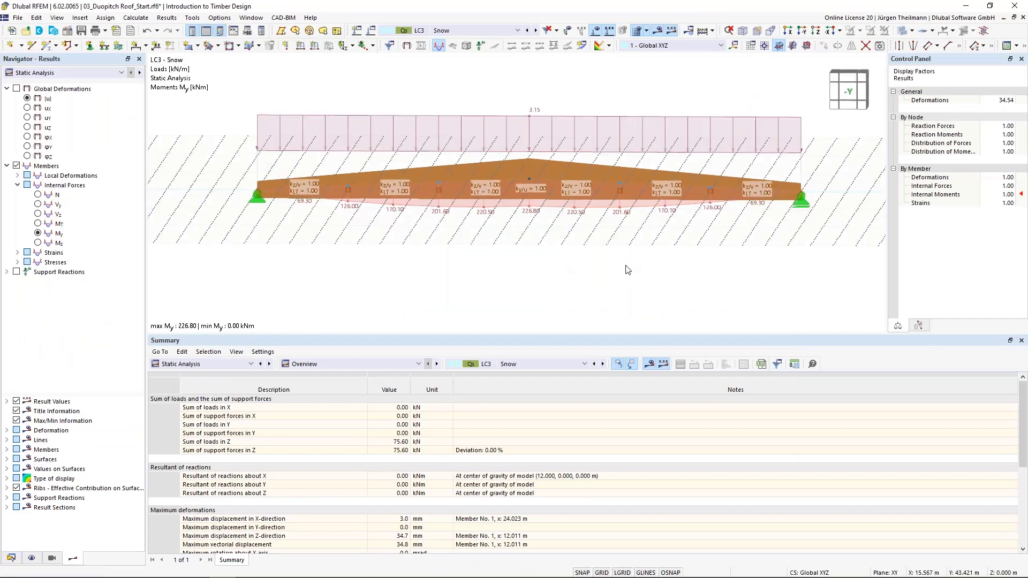
pyautogui.click(846, 91)
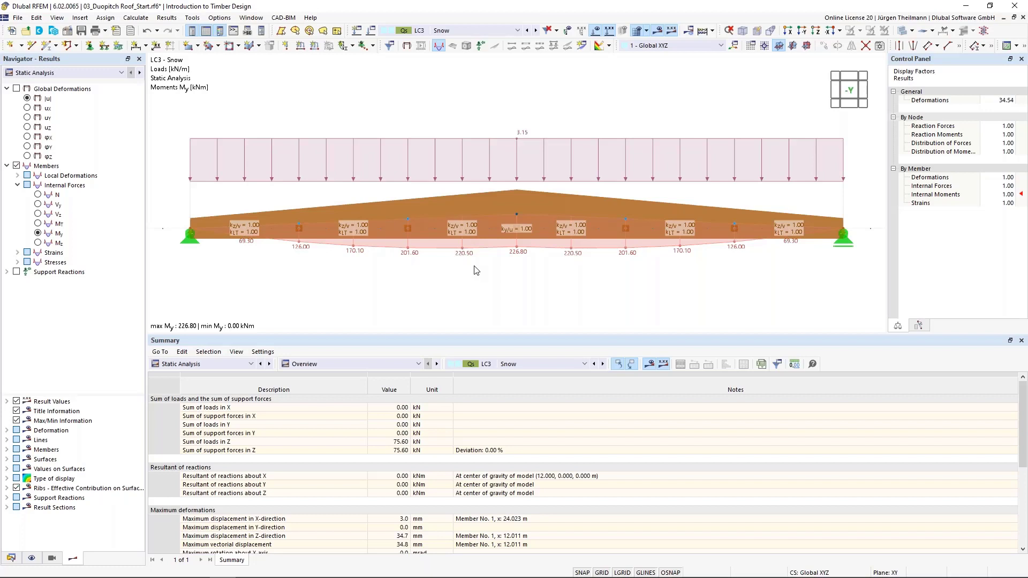
# - Set the number of divisions for member result diagrams back to 24 in the mesh settings and recalculate
pyautogui.click(125, 22)
pyautogui.click(158, 155)
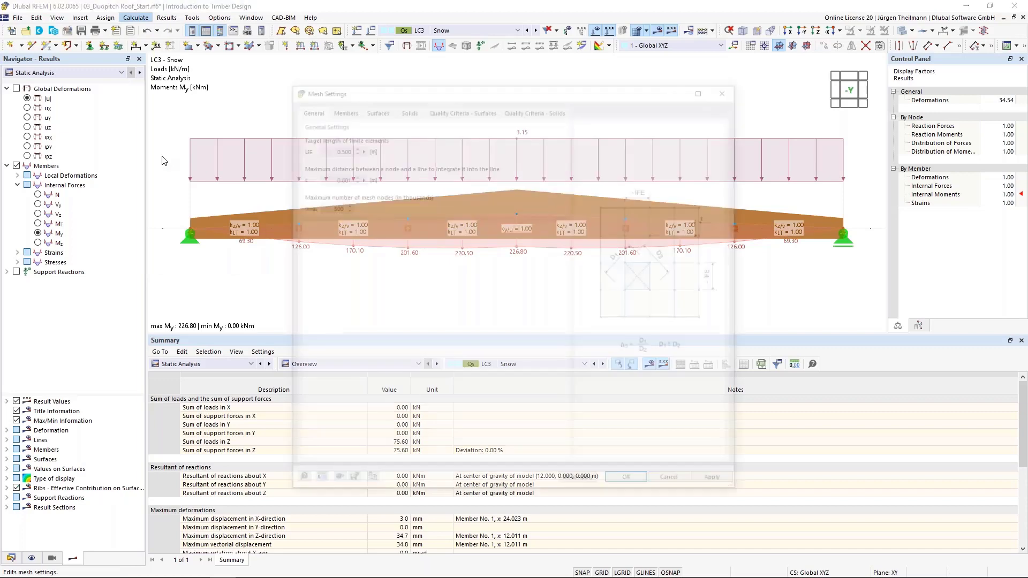
pyautogui.click(339, 108)
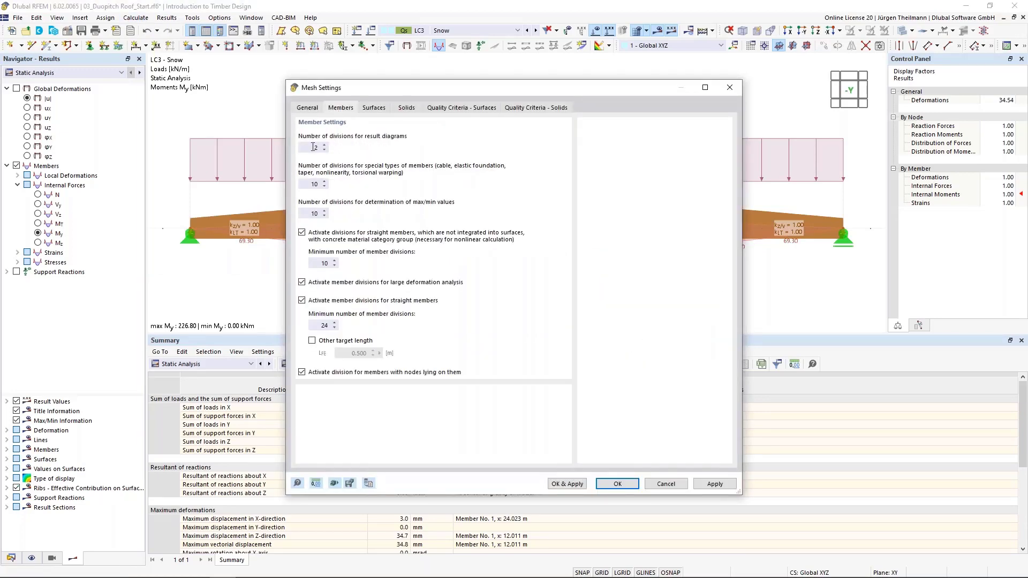
pyautogui.write('24')
pyautogui.click(627, 485)
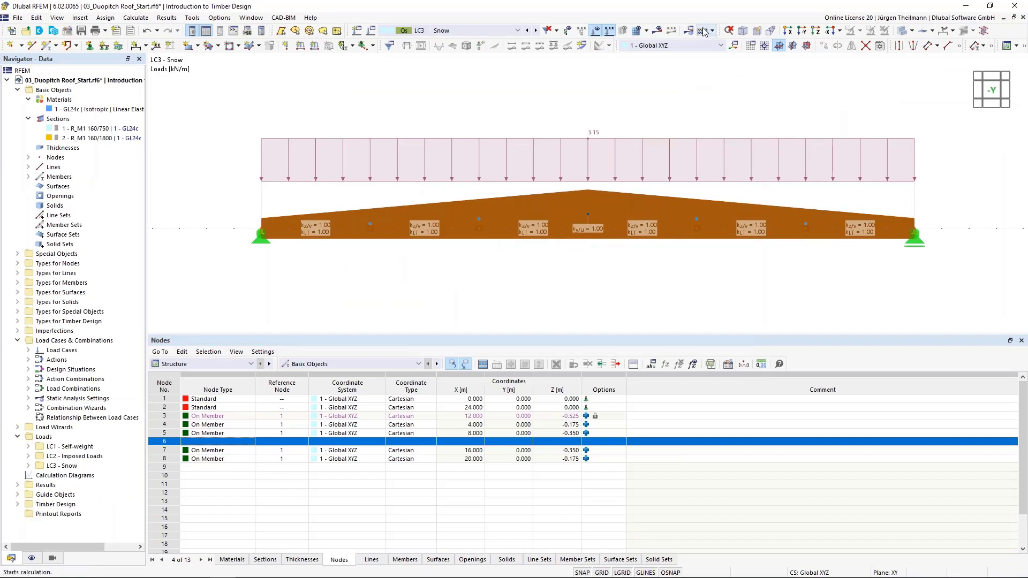
pyautogui.click(703, 31)
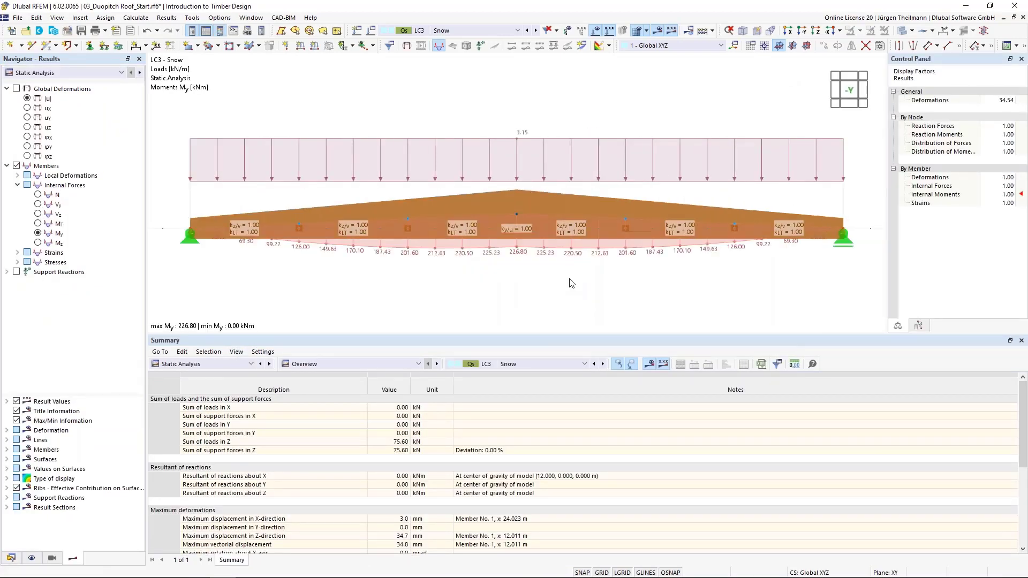
# - Show the Timber Design ratios and examine the cut-to-grain angle in the details of the SP4111 bending check at the ridge
pyautogui.click(253, 363)
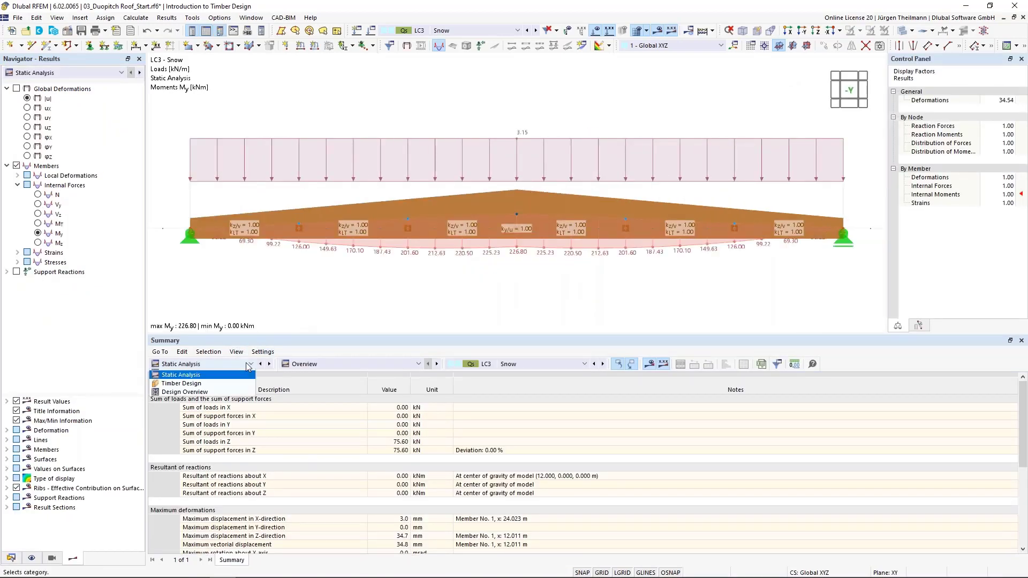
pyautogui.click(234, 443)
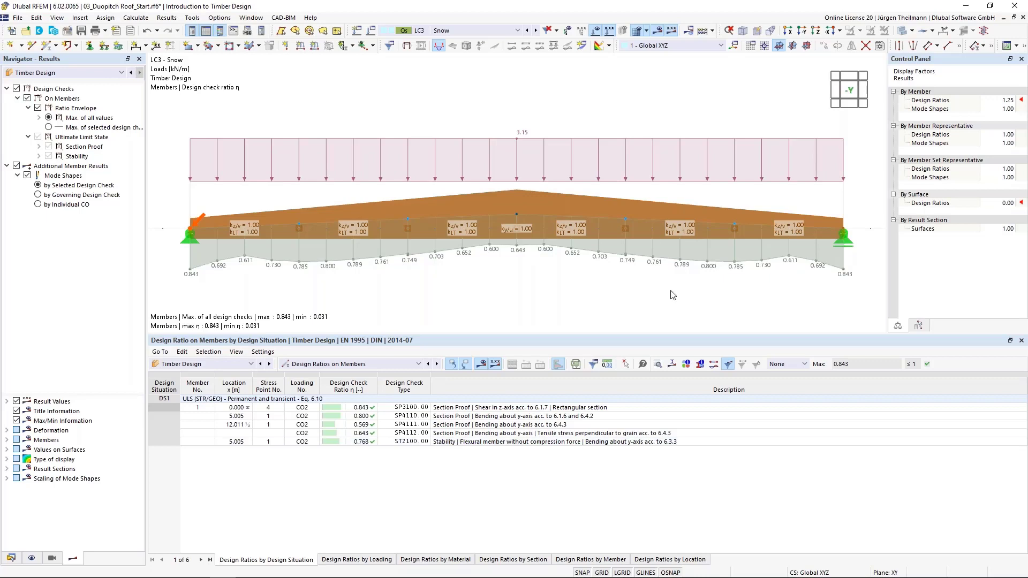
pyautogui.click(575, 427)
pyautogui.doubleClick(574, 425)
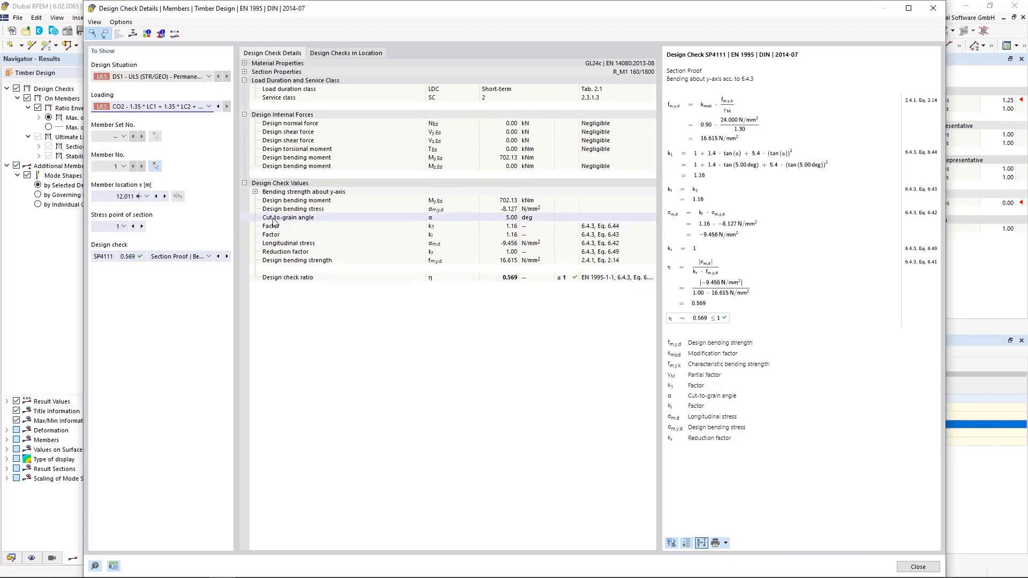
pyautogui.click(546, 217)
pyautogui.click(917, 567)
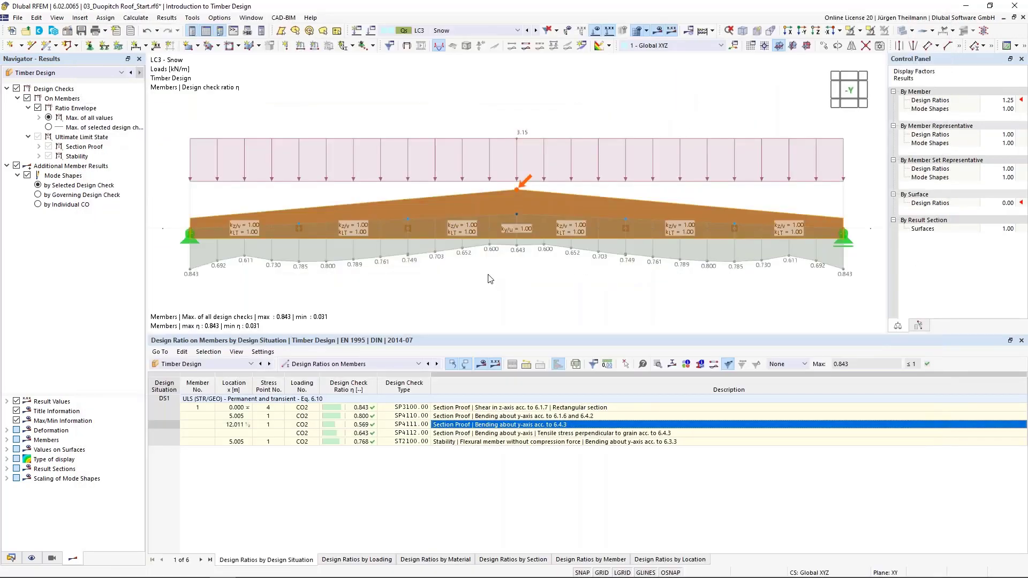
# - Save the duopitch roof model
pyautogui.scroll(-1, 491, 279)
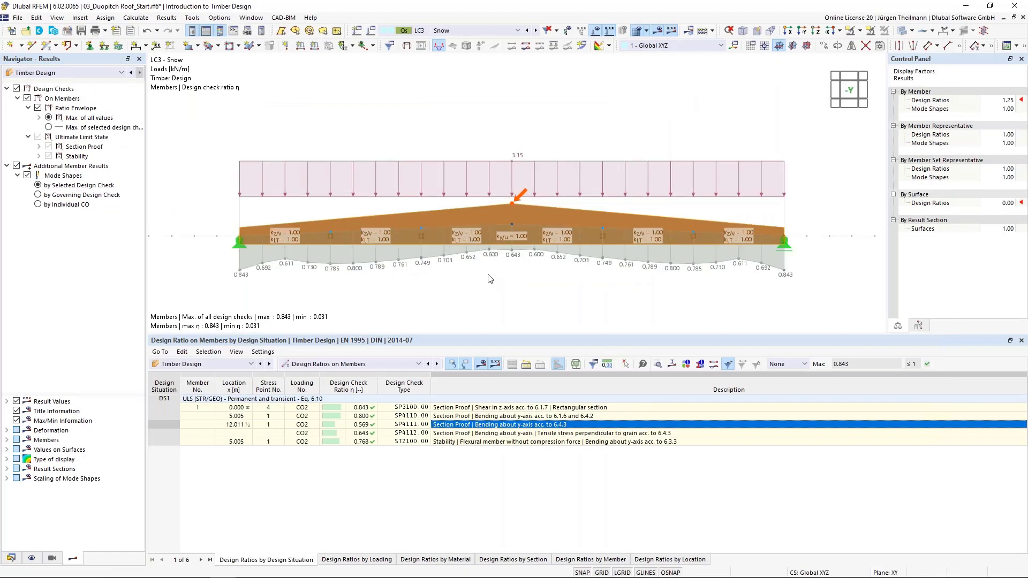
pyautogui.click(82, 30)
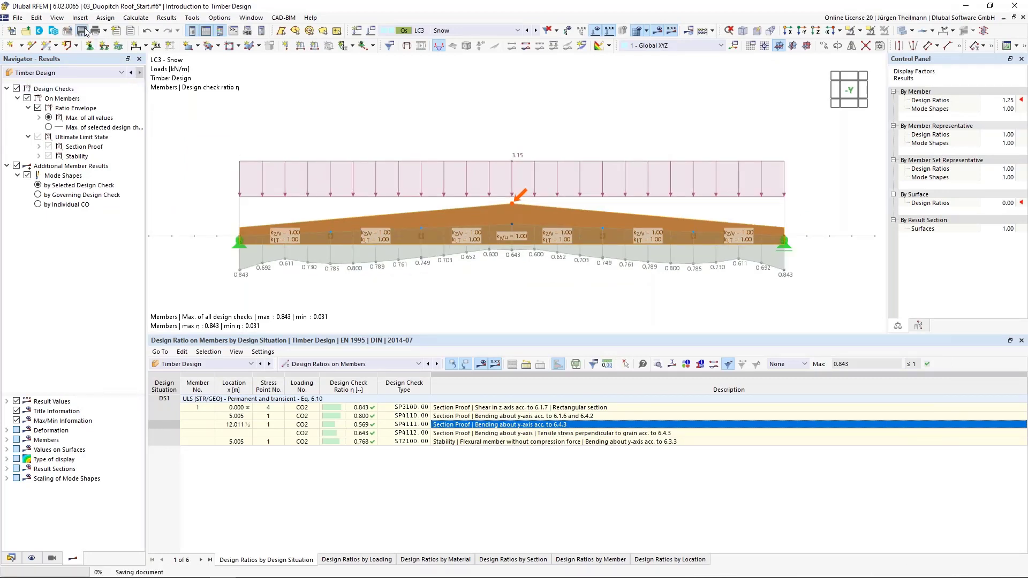
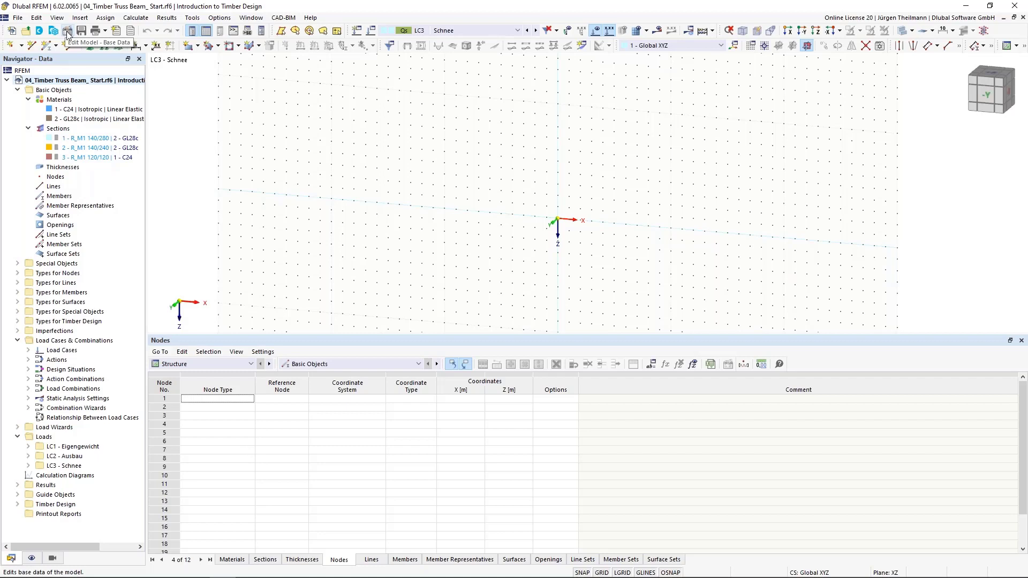
# - Review the Settings & Options and Member Representatives Wizard pages in the timber truss beam model's base data
pyautogui.click(67, 33)
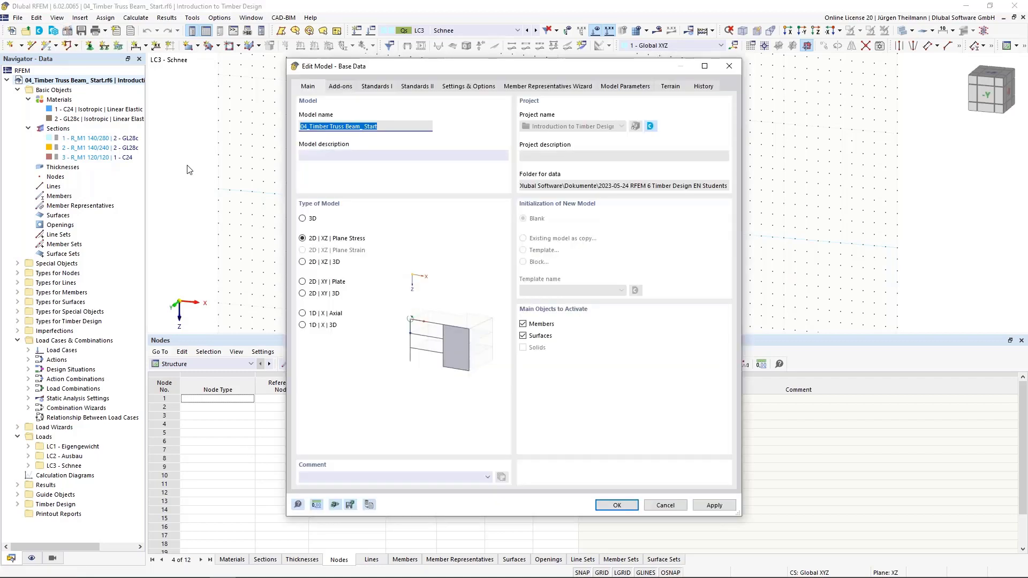
pyautogui.click(463, 87)
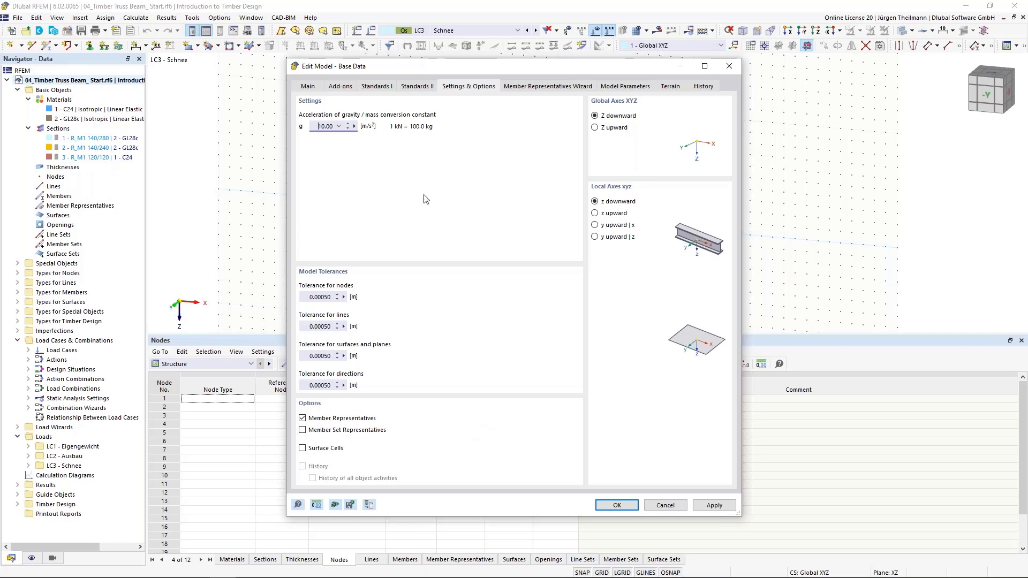
pyautogui.click(530, 87)
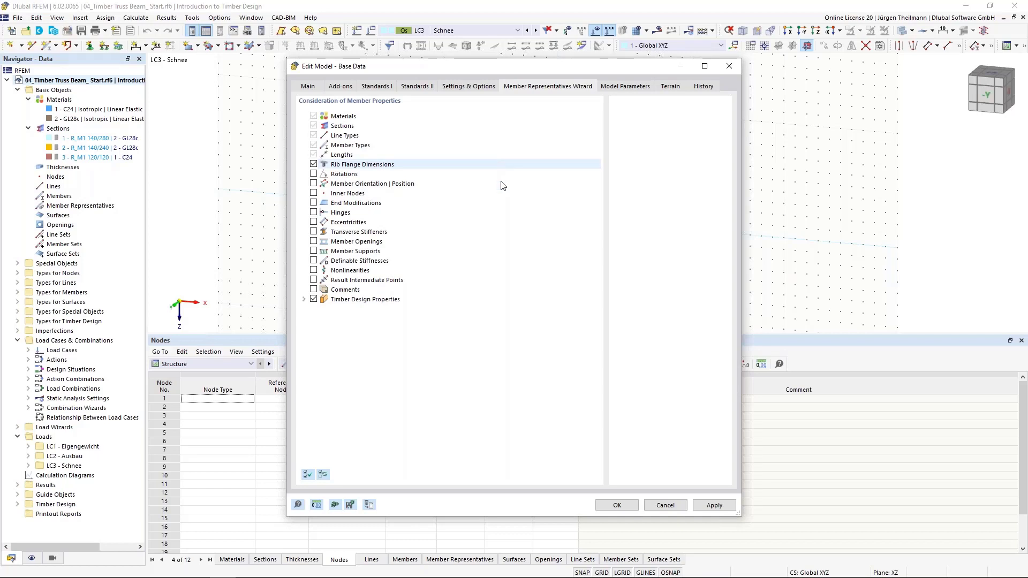
pyautogui.click(617, 505)
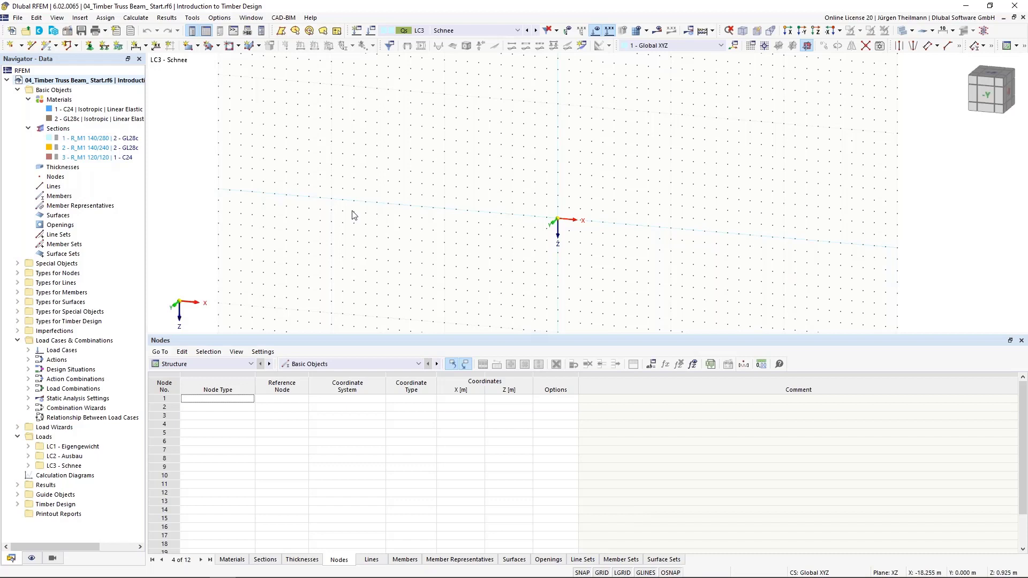
# - Create a single beam member with section R_M1 140/280 in GL28c from the origin to X 24 m, Z 0 m
pyautogui.click(49, 48)
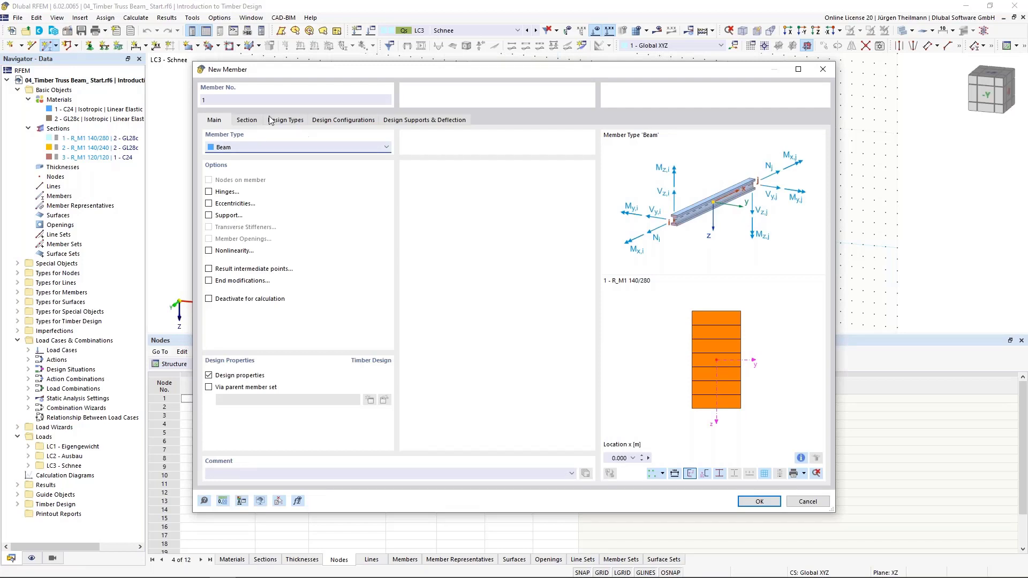
pyautogui.click(246, 121)
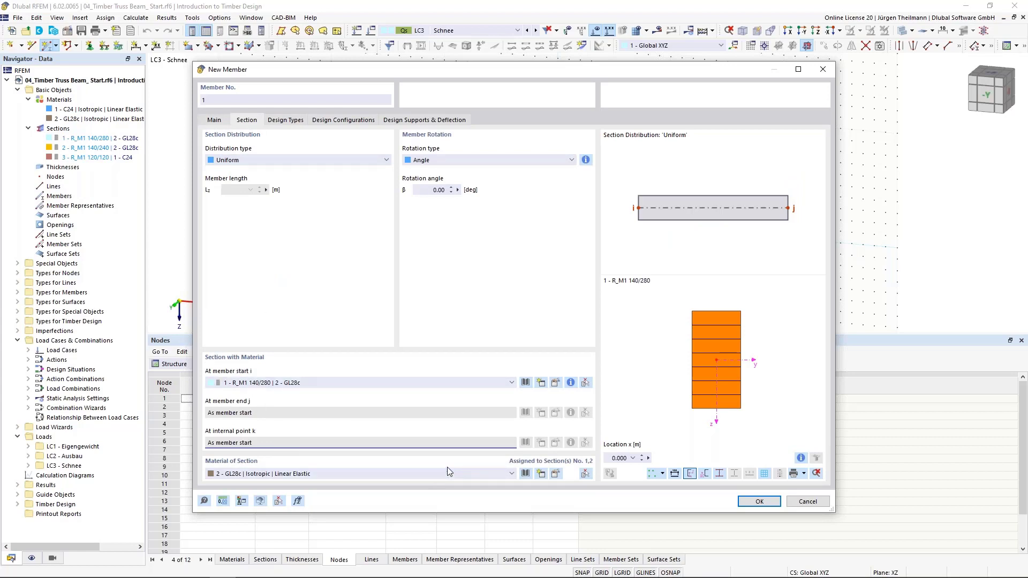
pyautogui.click(239, 475)
pyautogui.click(239, 475)
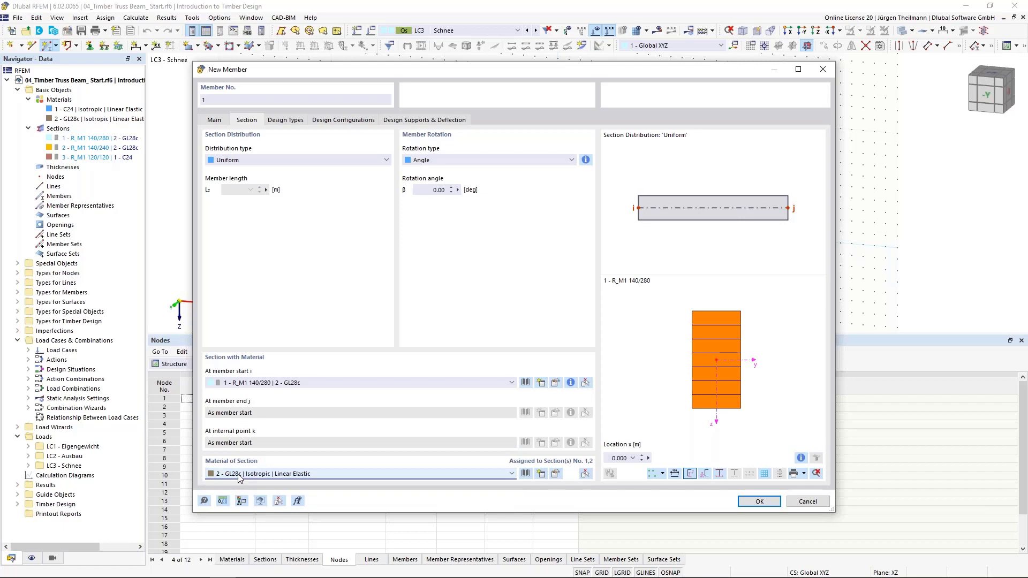
pyautogui.click(774, 505)
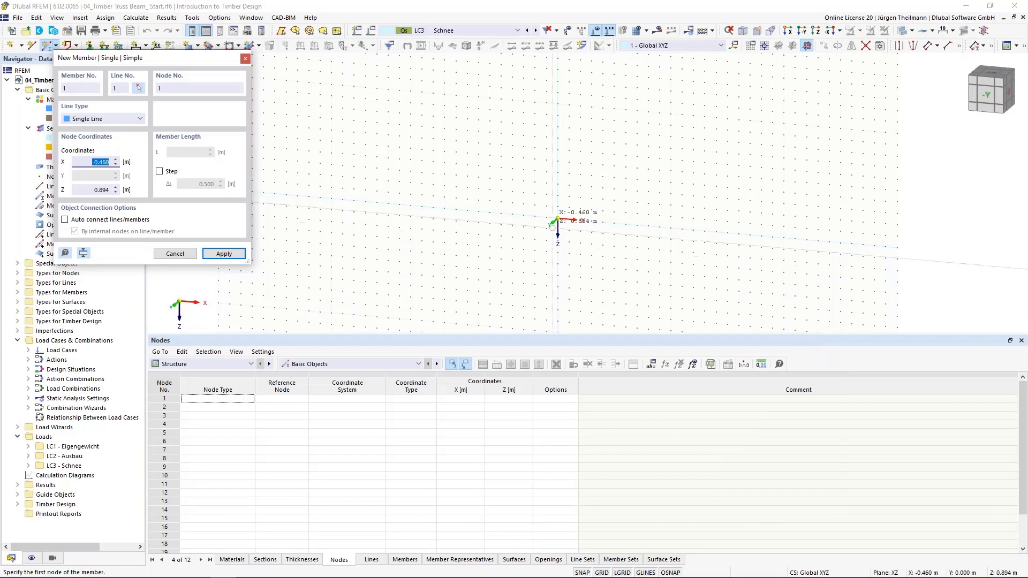
pyautogui.click(558, 219)
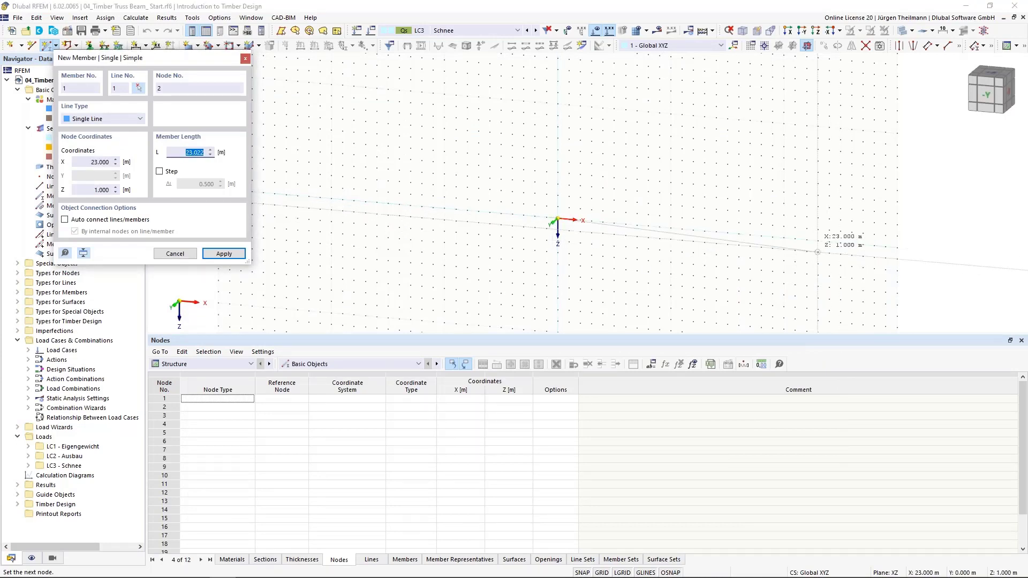
pyautogui.click(829, 241)
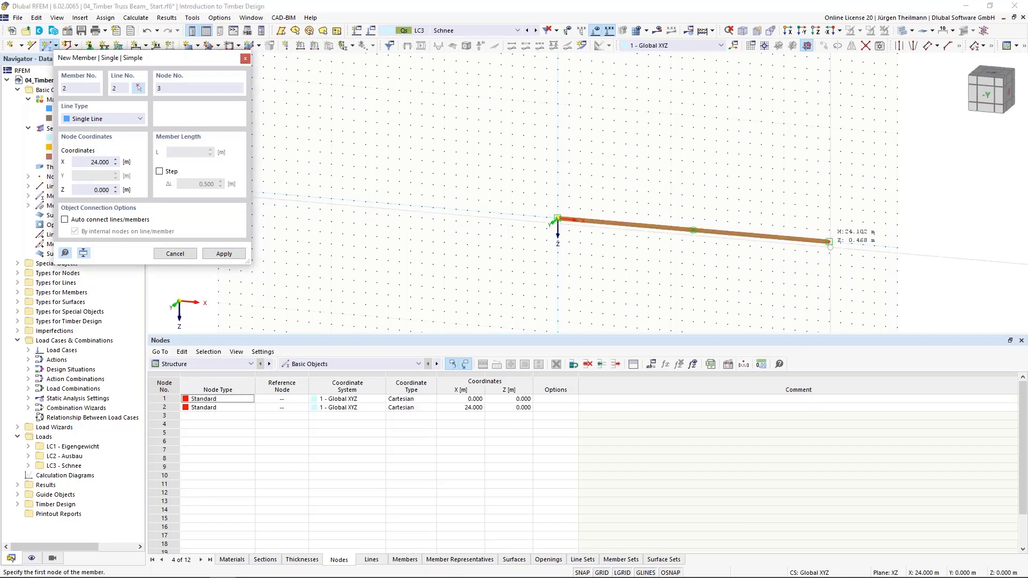
pyautogui.press('Escape')
# - Divide the beam member with one intermediate node, viewing the model in the -Y direction
pyautogui.click(986, 95)
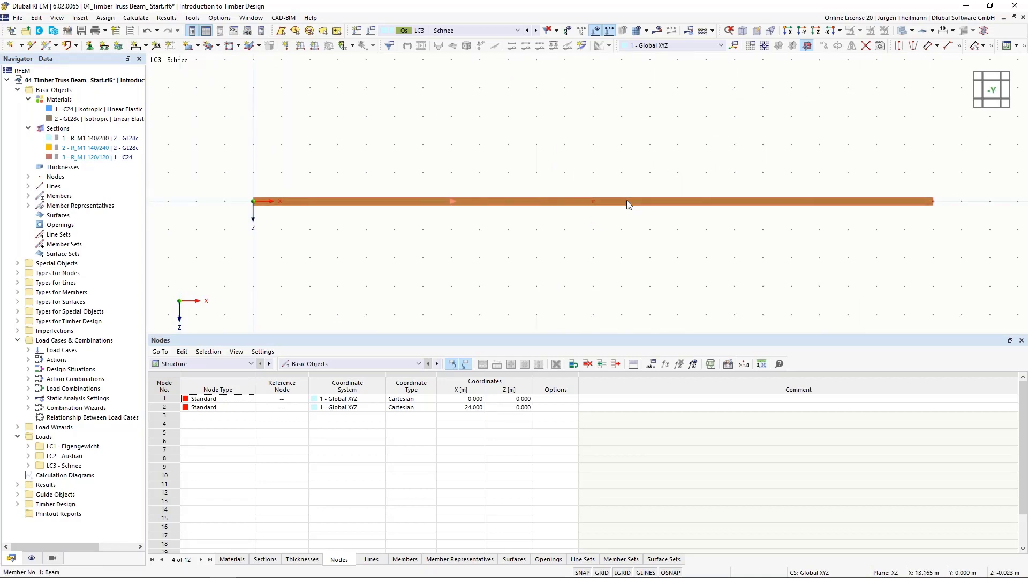
pyautogui.rightClick(628, 205)
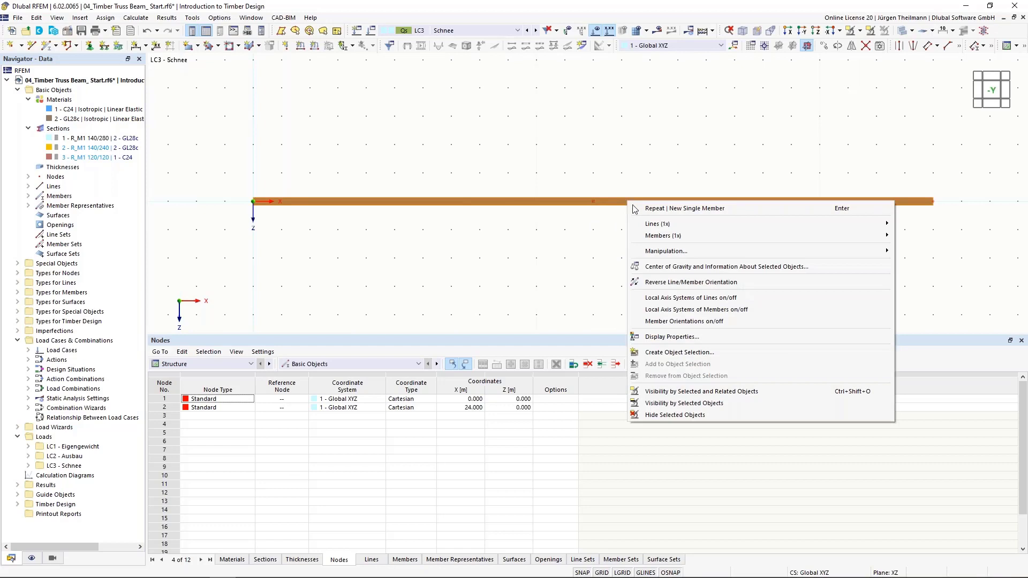
pyautogui.moveTo(662, 239)
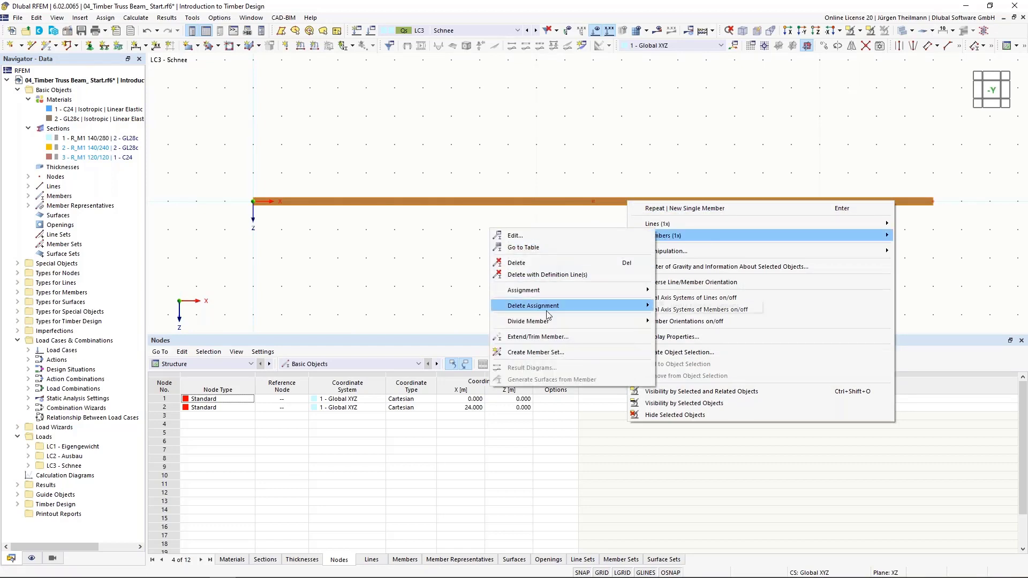
pyautogui.moveTo(565, 324)
pyautogui.click(686, 332)
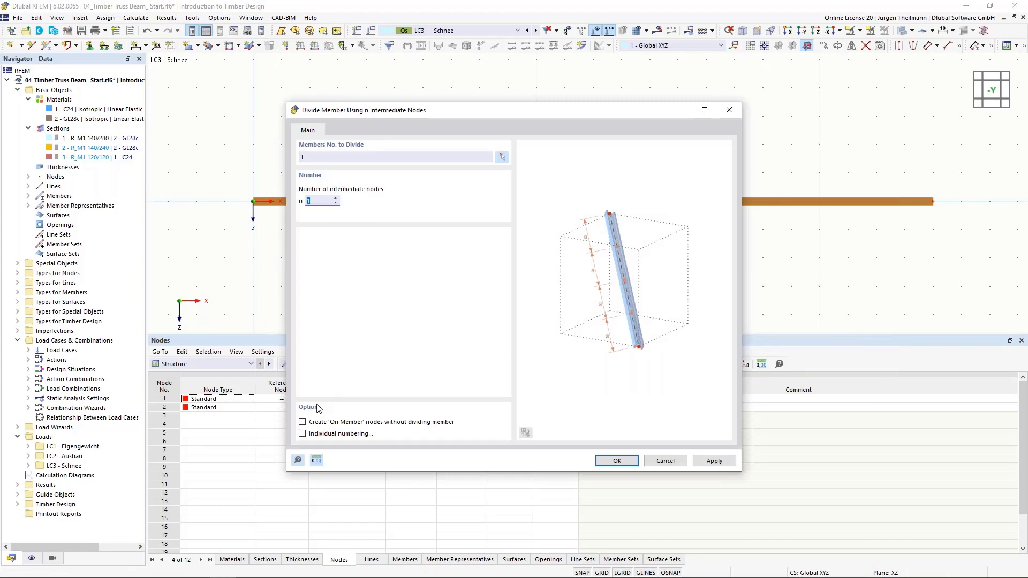
pyautogui.click(616, 461)
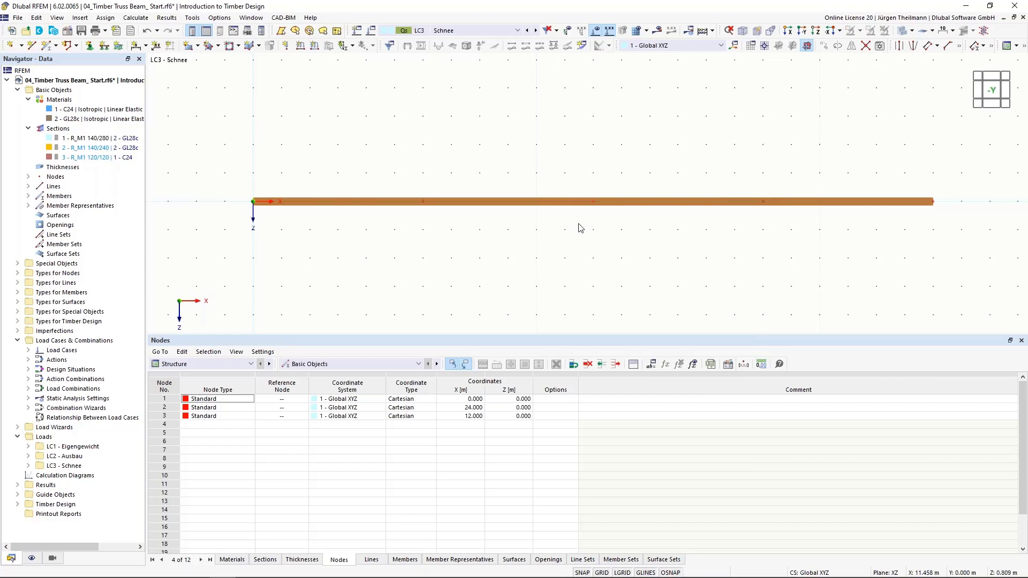
# - Move the midspan node by -1.8 m in Z without creating a copy
pyautogui.moveTo(577, 179); pyautogui.dragTo(620, 232)
pyautogui.click(824, 46)
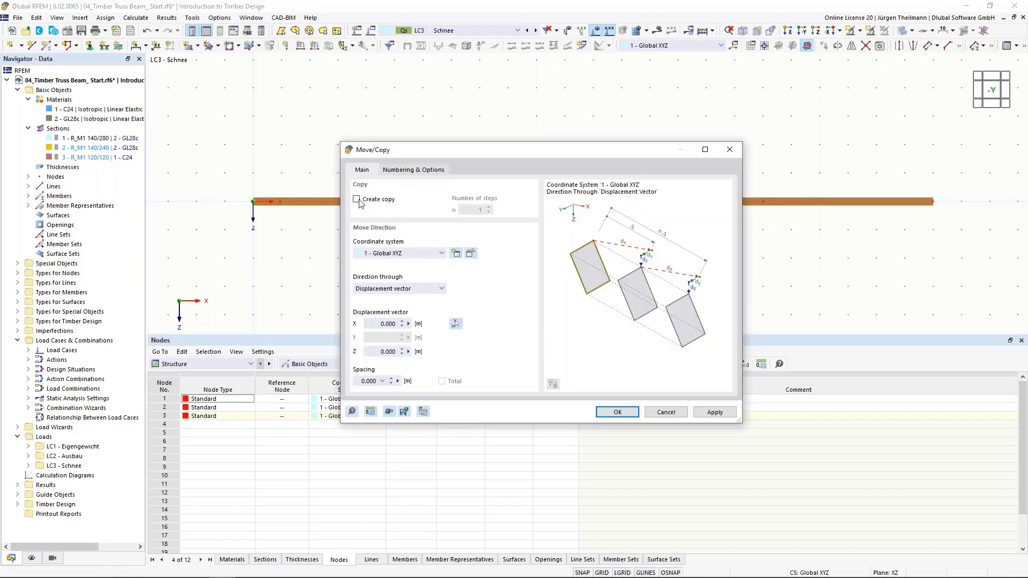
pyautogui.click(381, 351)
pyautogui.write('-1,')
pyautogui.press('Delete')
pyautogui.press('Delete')
pyautogui.press('Delete')
pyautogui.press('Delete')
pyautogui.press('Delete')
pyautogui.write('8')
pyautogui.click(613, 409)
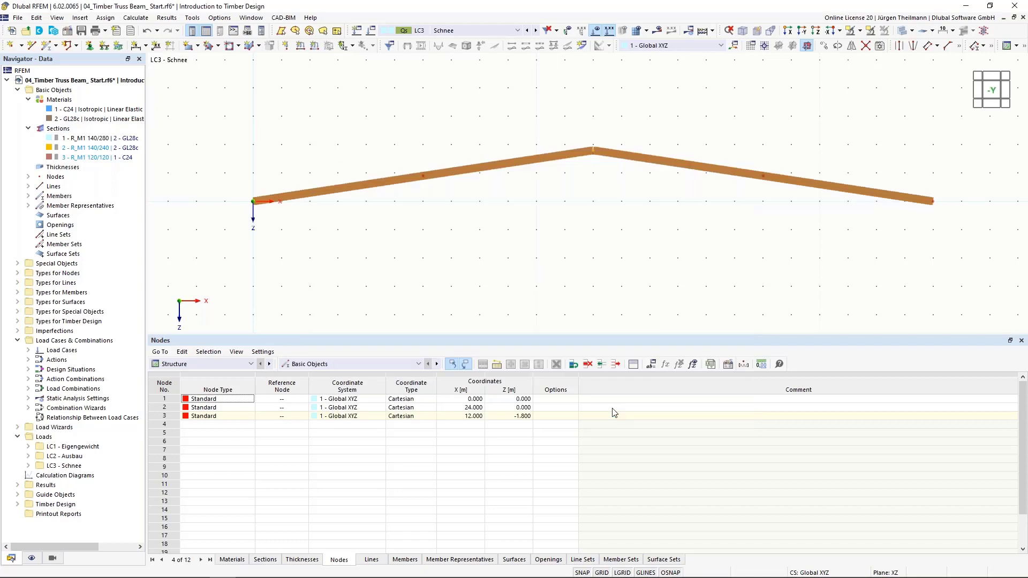
pyautogui.scroll(-1, 610, 242)
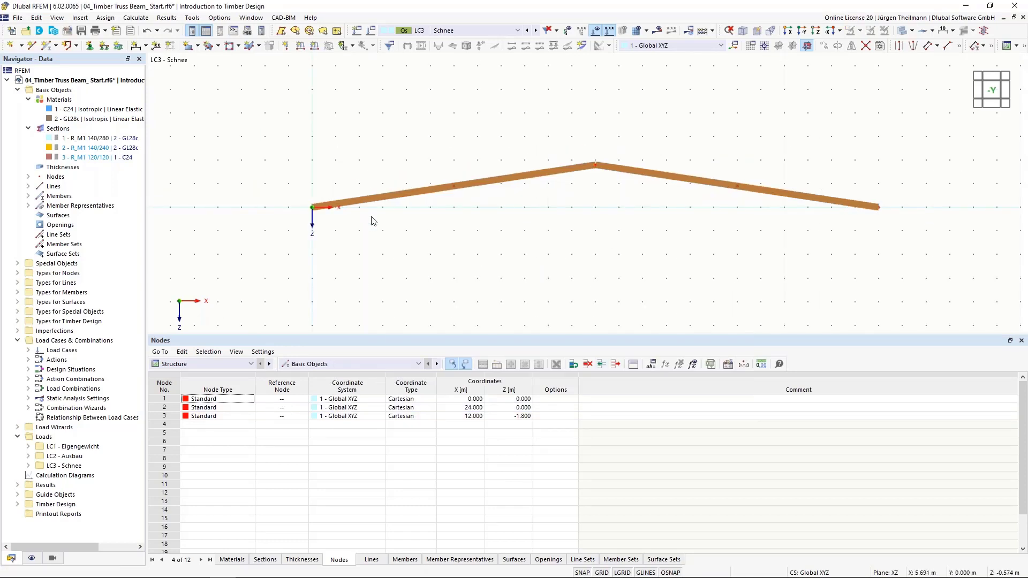
pyautogui.scroll(2, 600, 179)
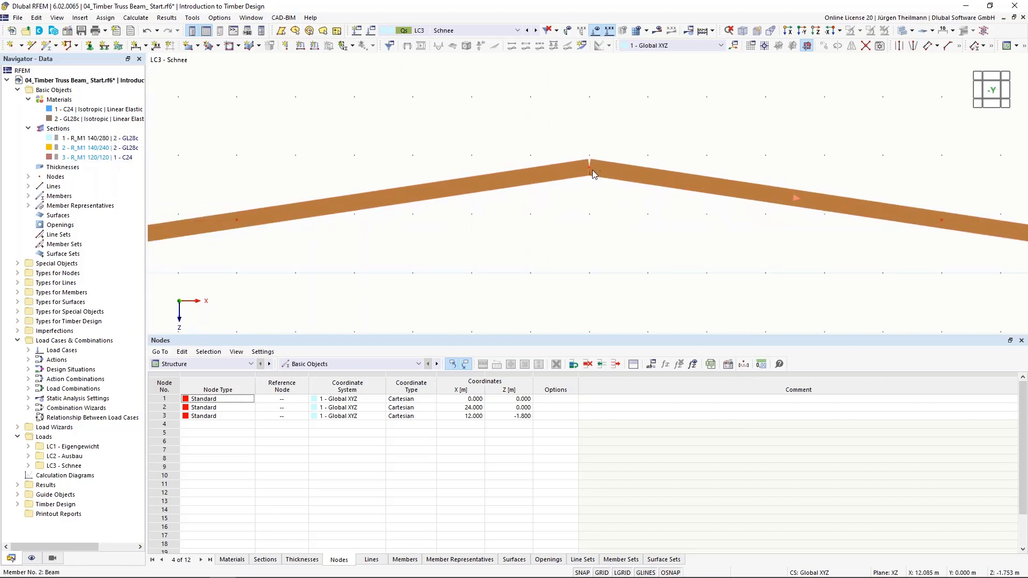
pyautogui.scroll(-3, 593, 173)
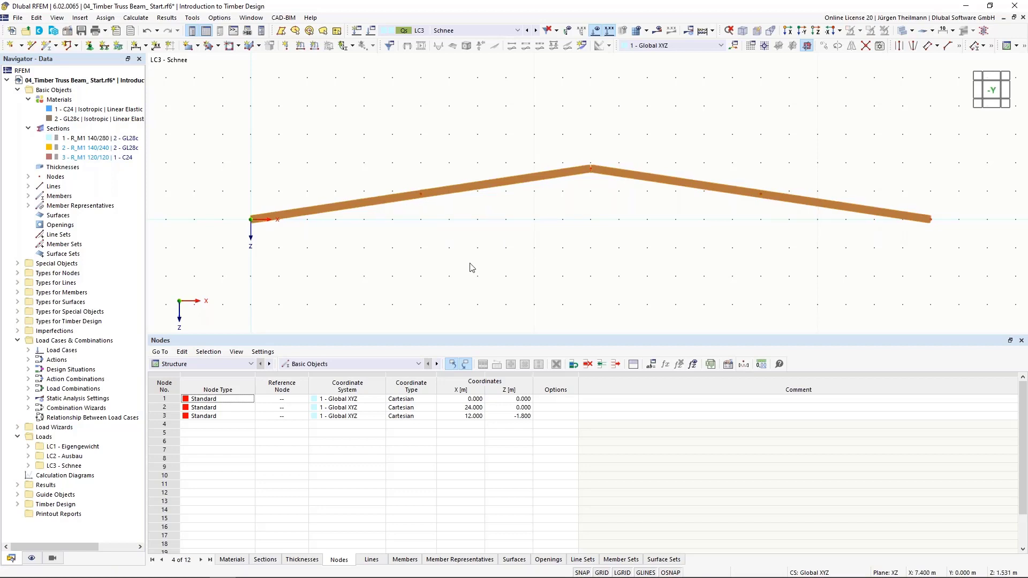
# - Create a single beam member with section R_M1 140/240 in GL28c as the bottom chord, from the origin to X 24 m, Z 0 m
pyautogui.scroll(-1, 471, 263)
pyautogui.moveTo(515, 283); pyautogui.dragTo(481, 248, button='middle')
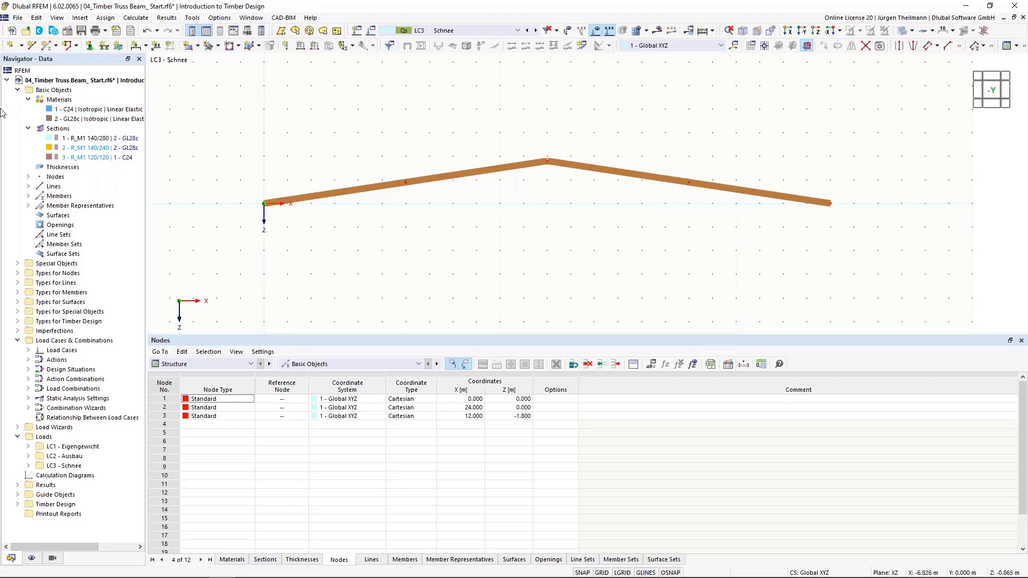
pyautogui.click(46, 47)
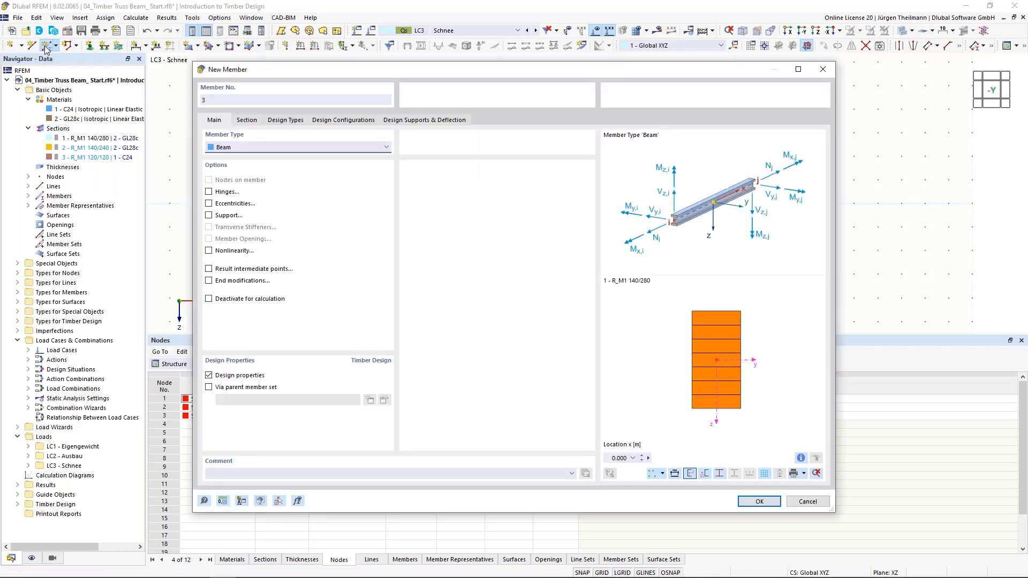
pyautogui.click(248, 120)
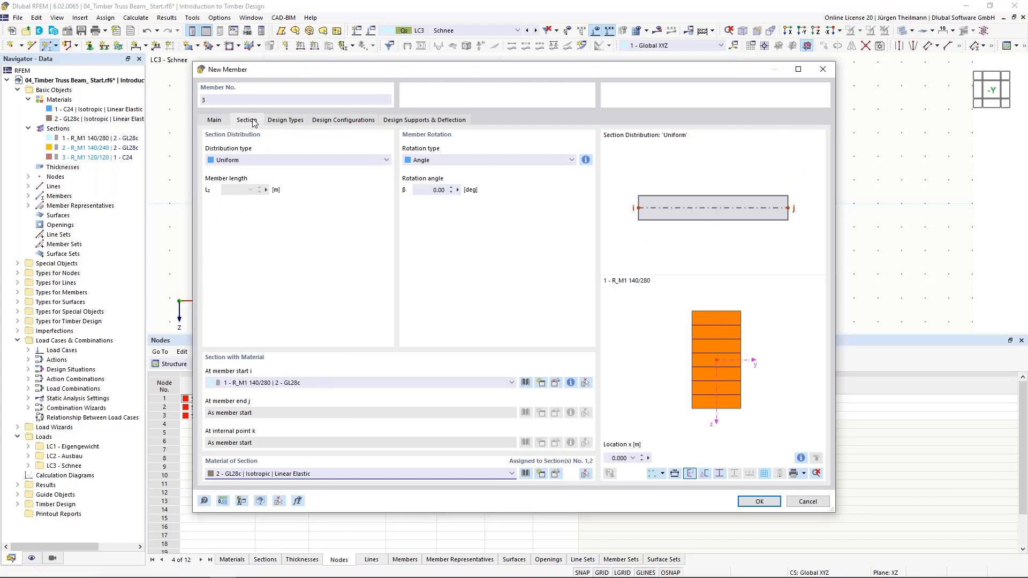
pyautogui.click(298, 384)
pyautogui.click(298, 401)
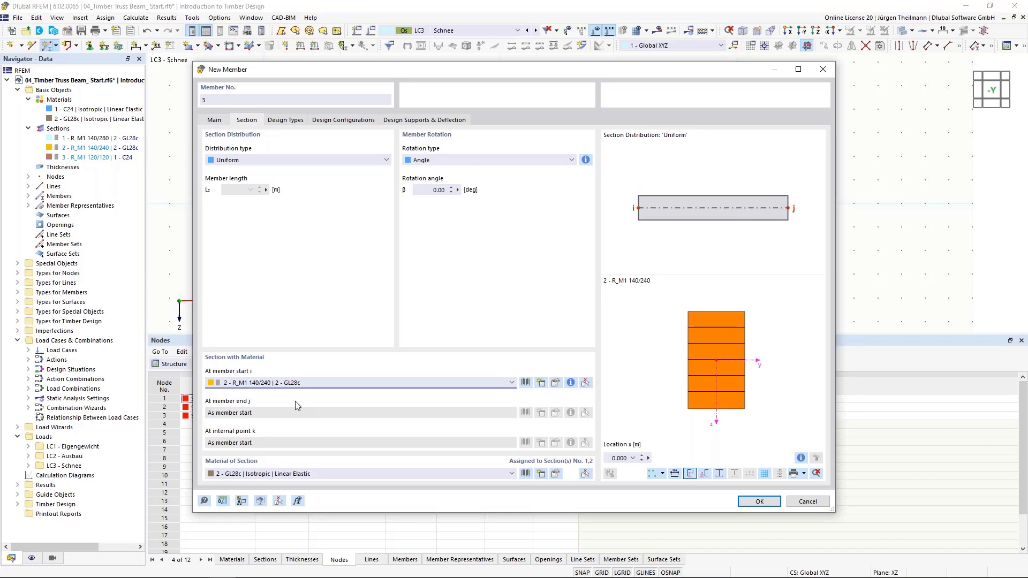
pyautogui.click(760, 502)
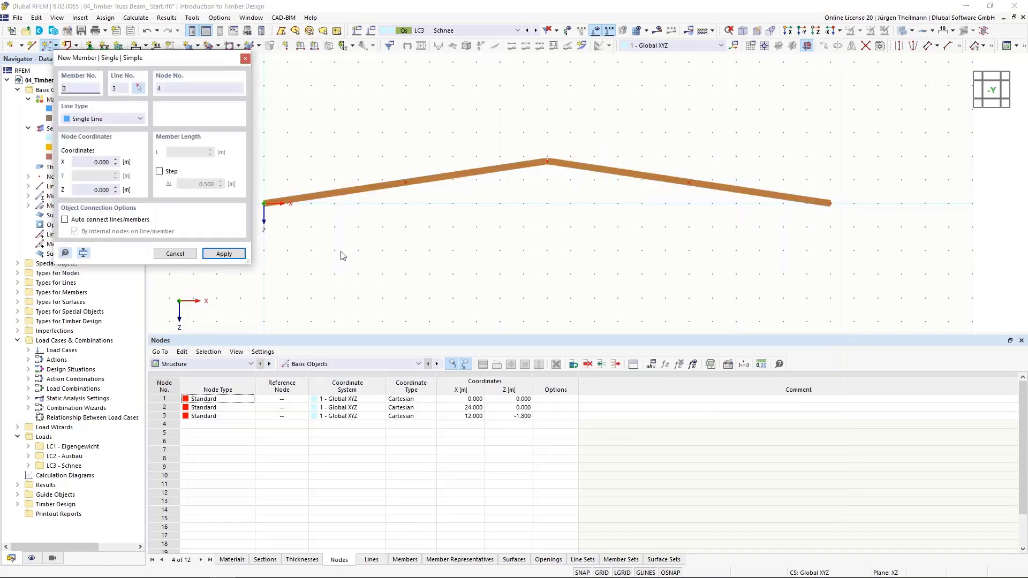
pyautogui.click(264, 203)
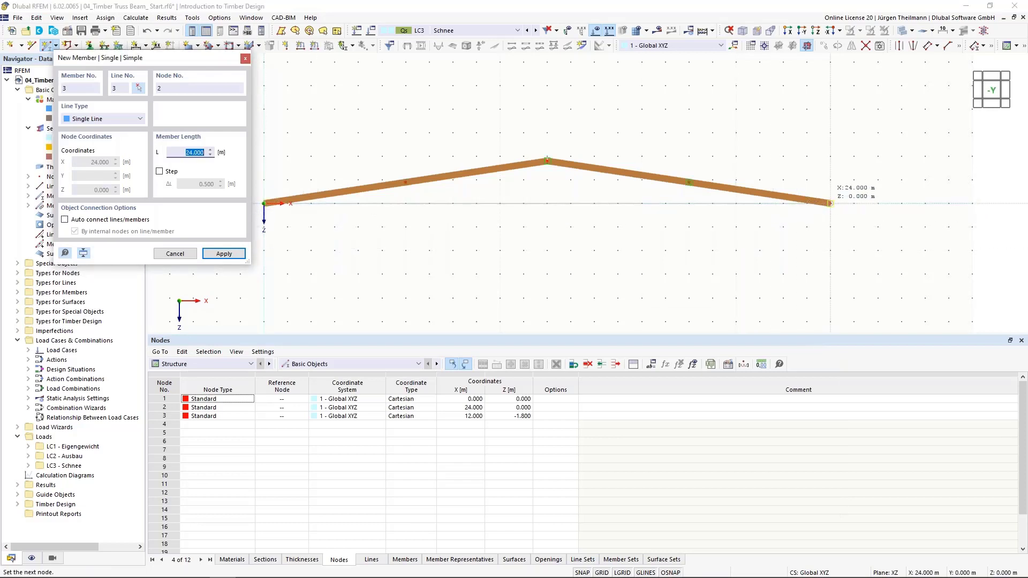
pyautogui.click(830, 203)
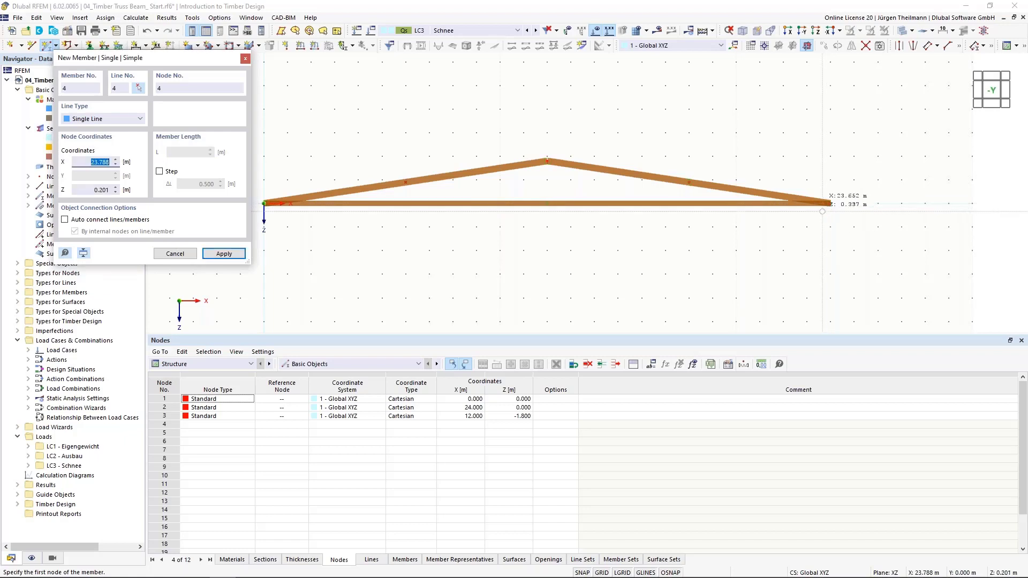
pyautogui.press('Escape')
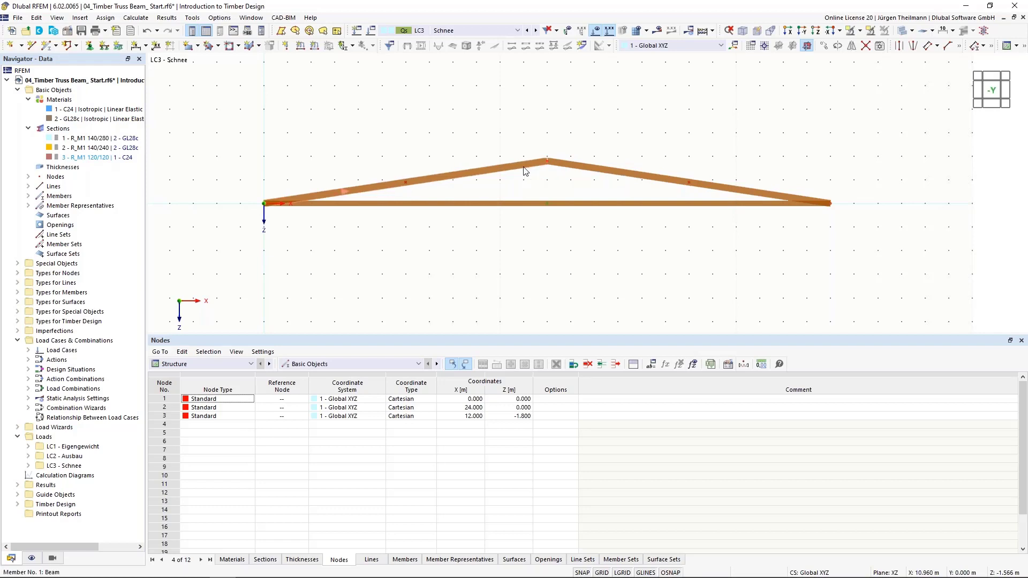
# - Assign a new local xyz hinge released about φy to the ridge end of the left top chord member
pyautogui.moveTo(523, 169)
pyautogui.doubleClick(523, 169)
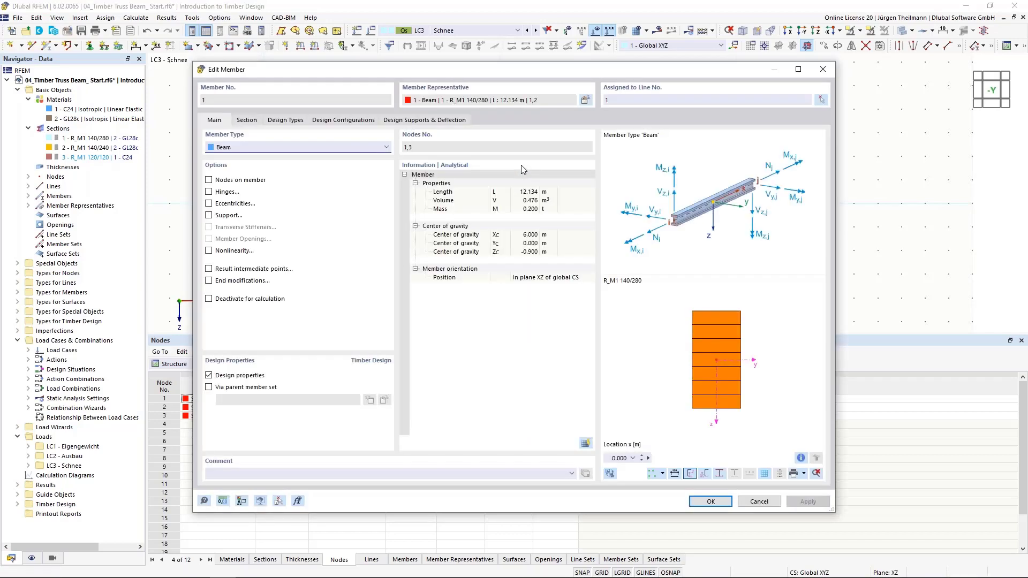
pyautogui.click(209, 192)
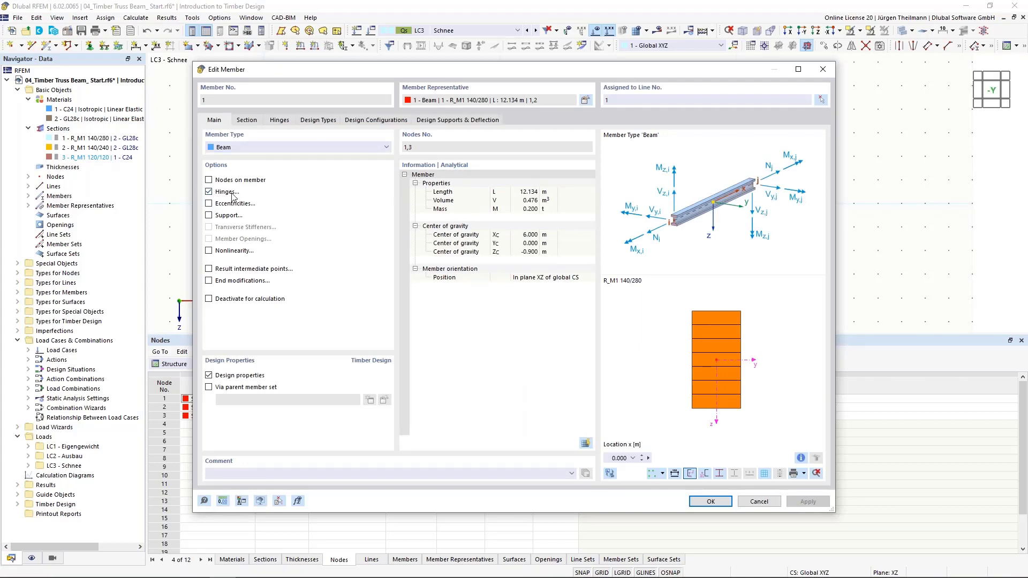
pyautogui.click(279, 120)
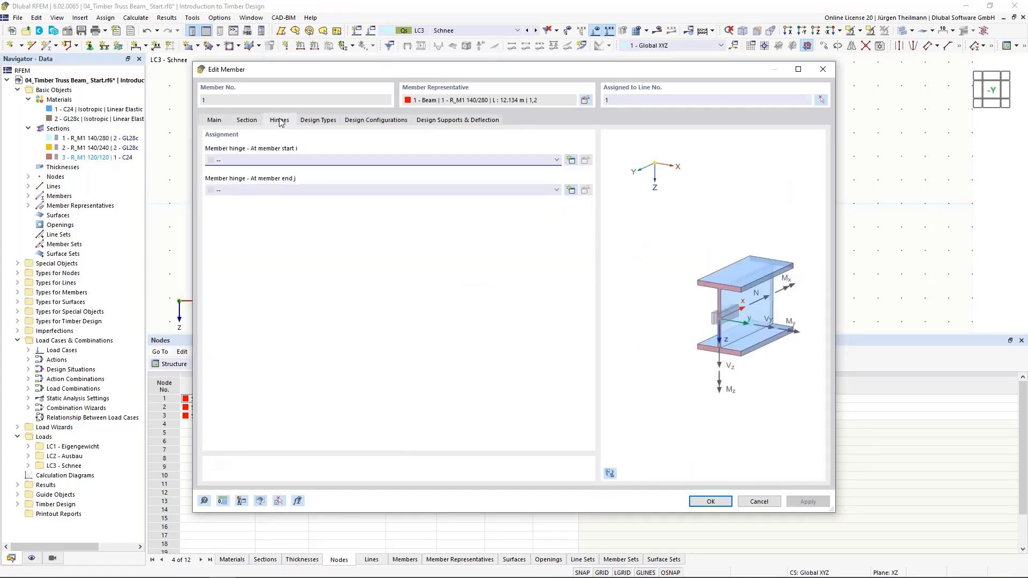
pyautogui.click(570, 191)
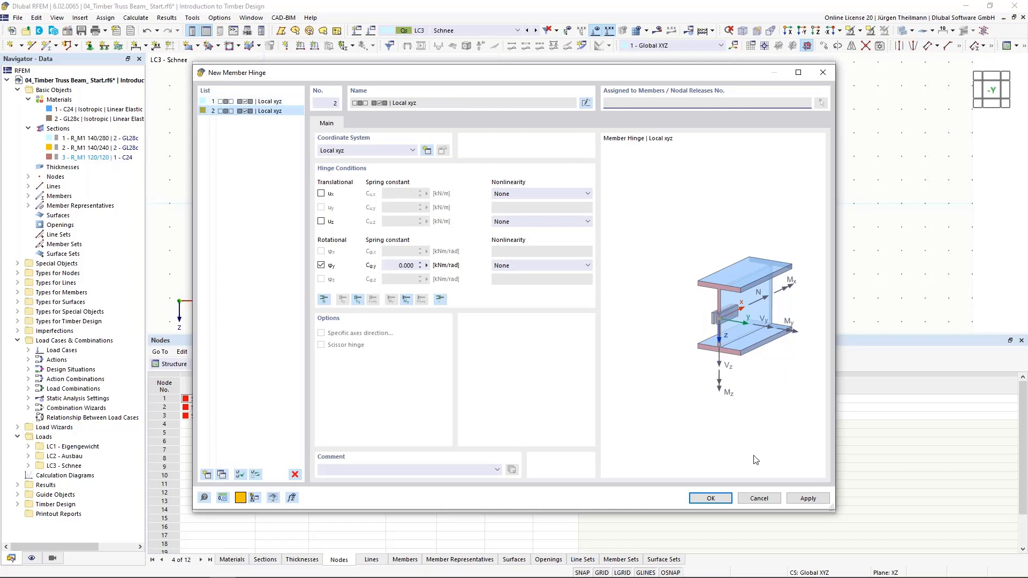
pyautogui.click(724, 499)
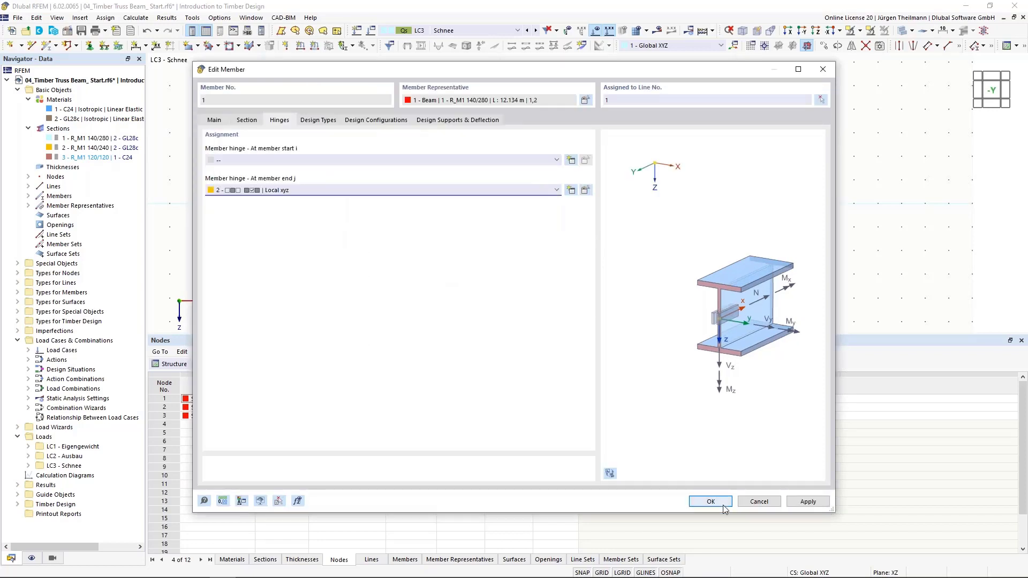
pyautogui.click(710, 501)
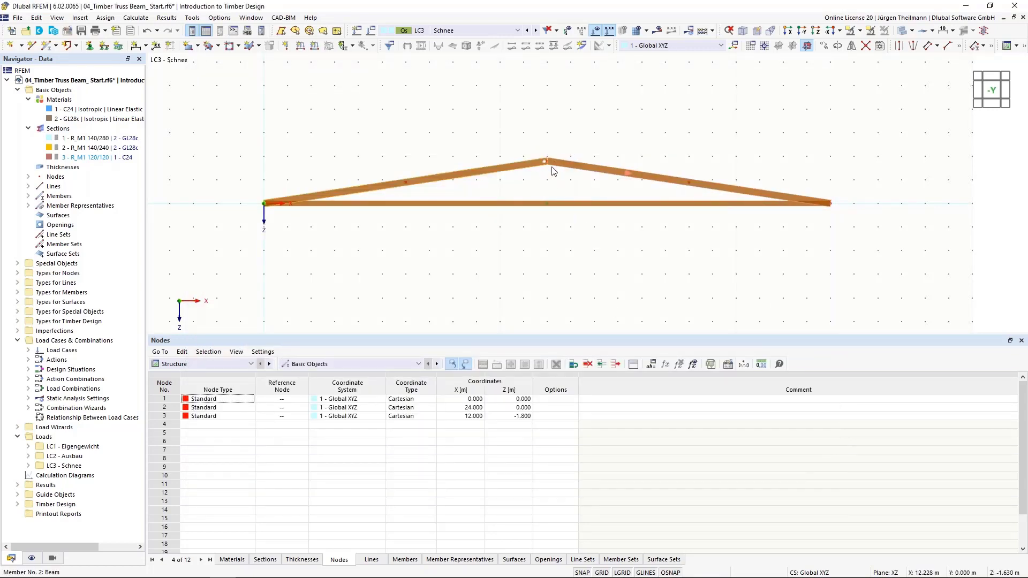
pyautogui.scroll(3, 560, 160)
pyautogui.scroll(-2, 534, 175)
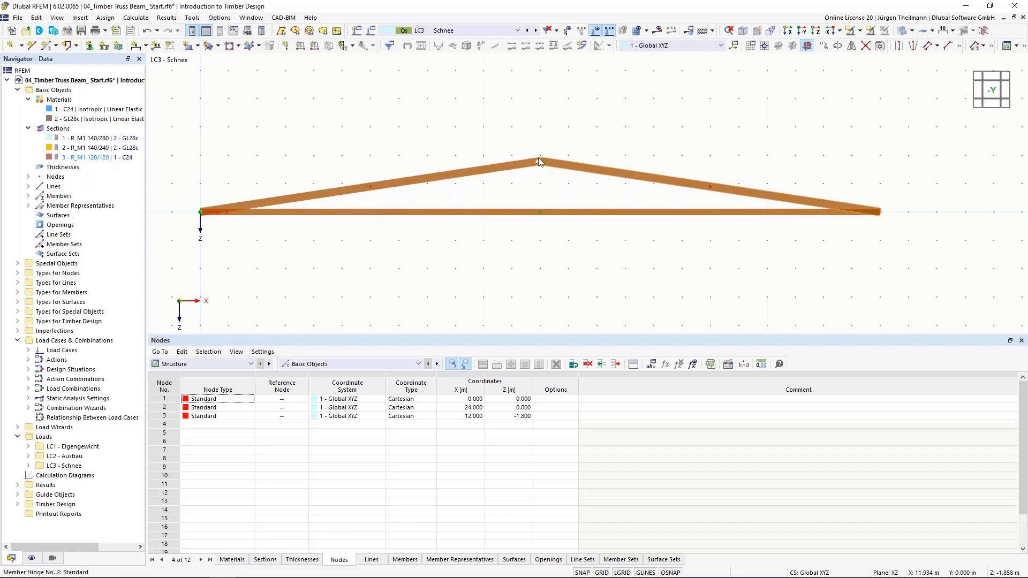
pyautogui.scroll(2, 541, 161)
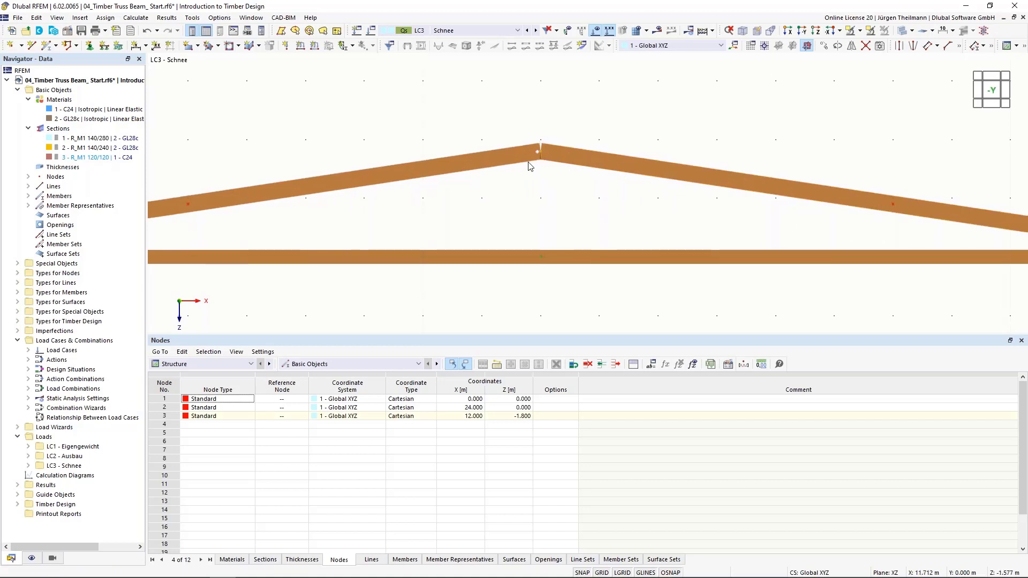
pyautogui.scroll(-2, 535, 196)
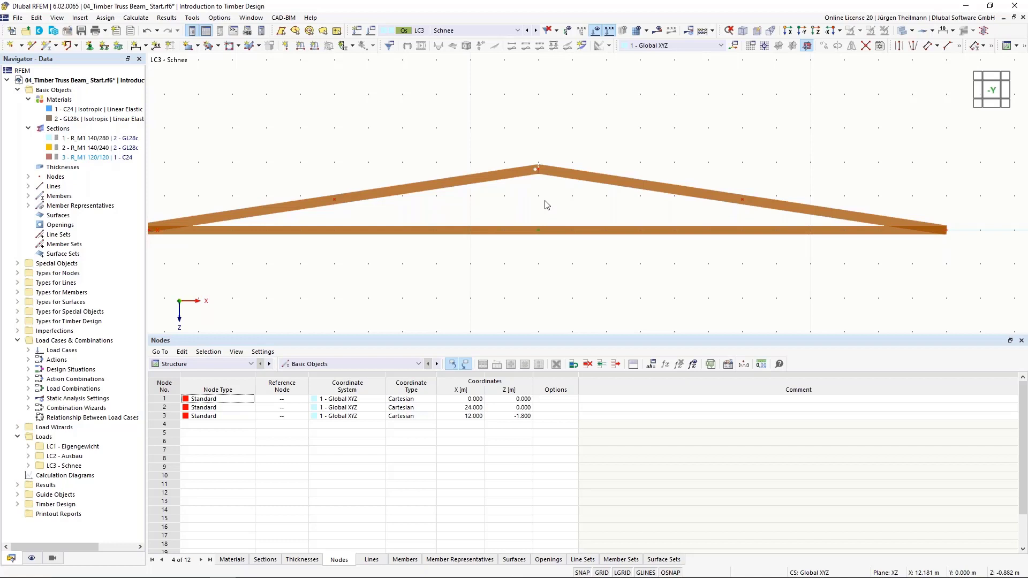
# - Add two intermediate 'On Member' nodes to each of the three chord members without dividing them
pyautogui.scroll(-2, 546, 205)
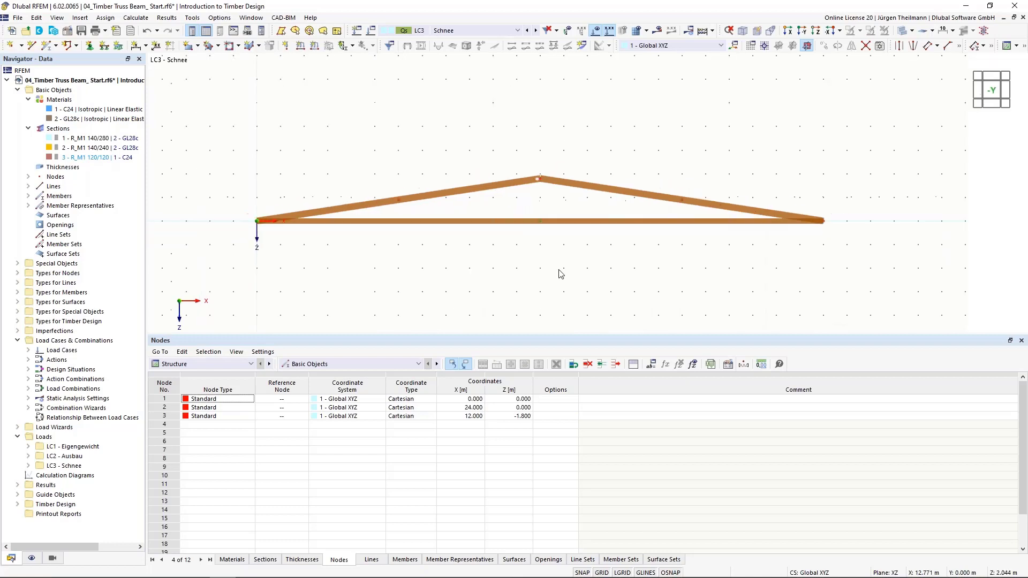
pyautogui.moveTo(707, 300); pyautogui.dragTo(400, 144)
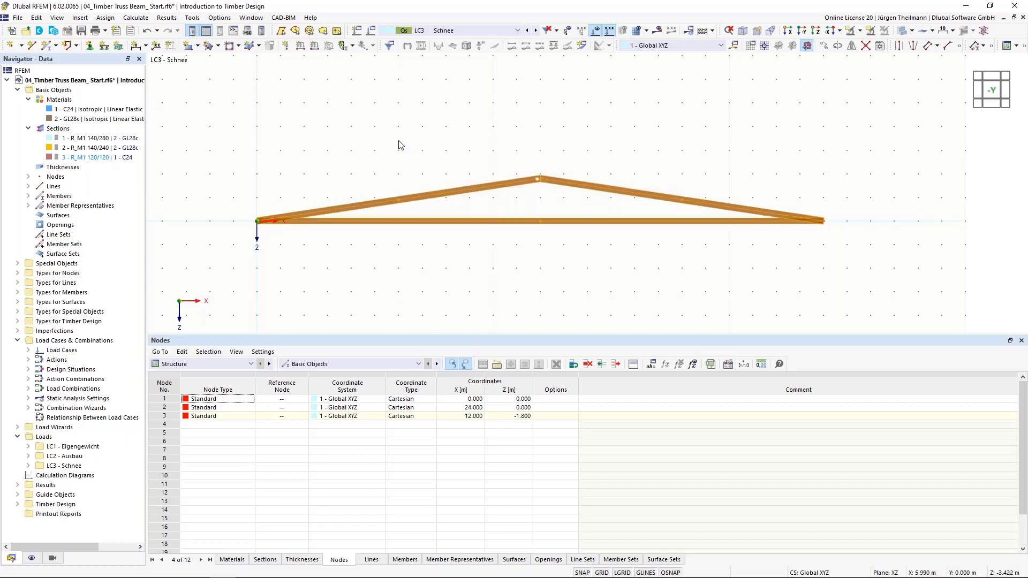
pyautogui.rightClick(458, 194)
pyautogui.moveTo(560, 236)
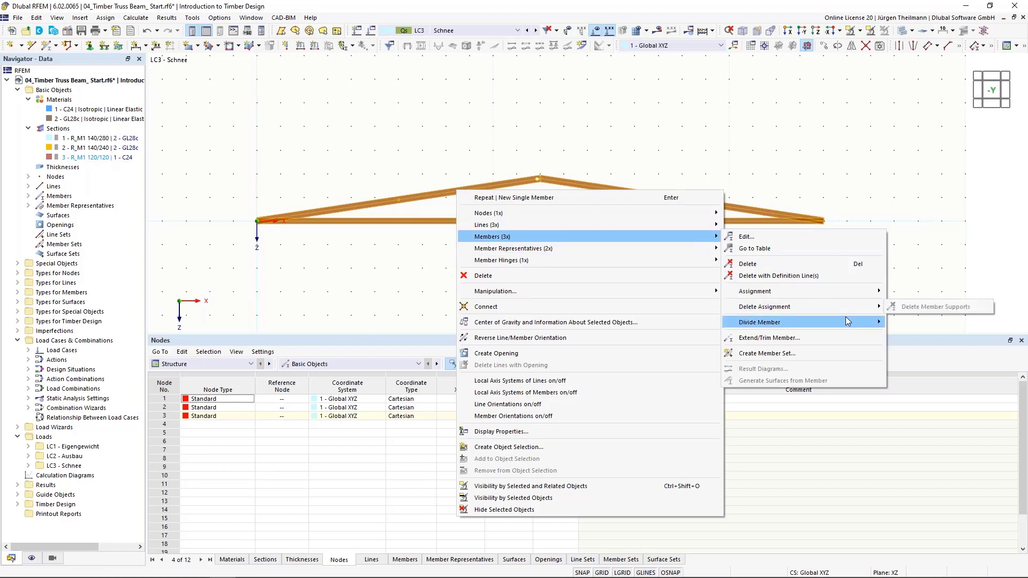
pyautogui.moveTo(849, 321)
pyautogui.click(932, 333)
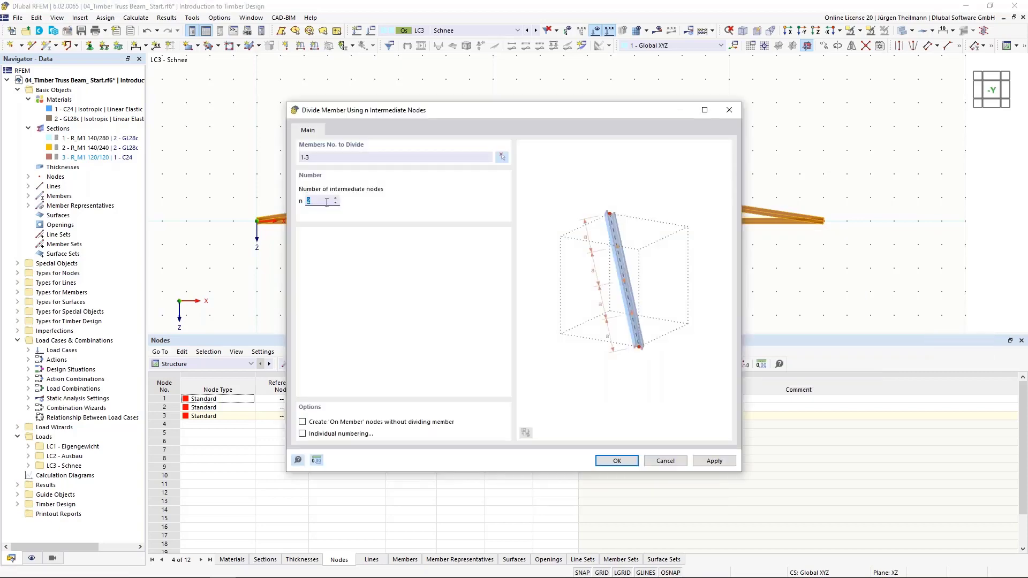
pyautogui.click(302, 422)
pyautogui.click(607, 469)
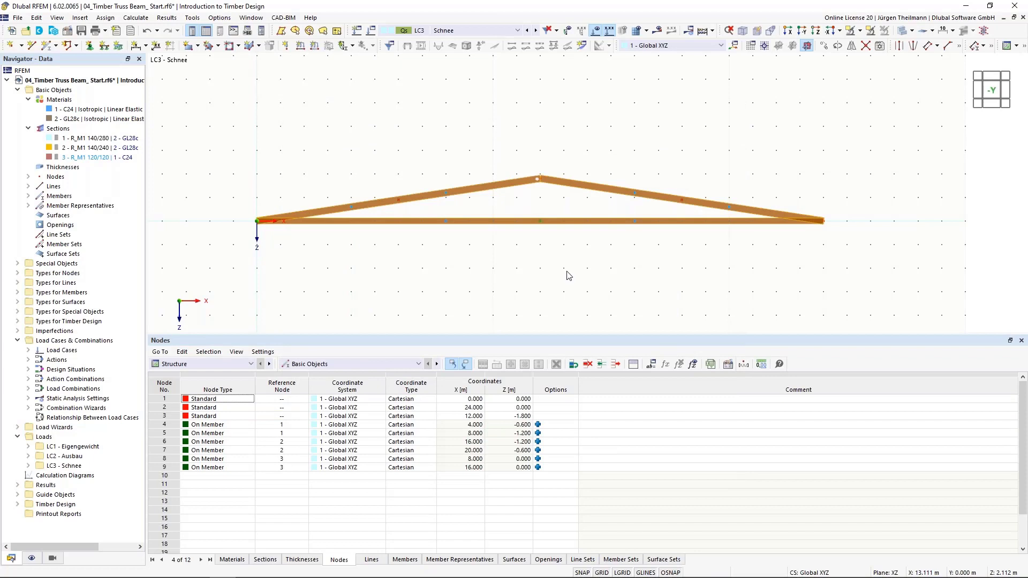
# - Define a new single member of type Truss with section R_M1 120/120 in C24
pyautogui.scroll(1, 568, 276)
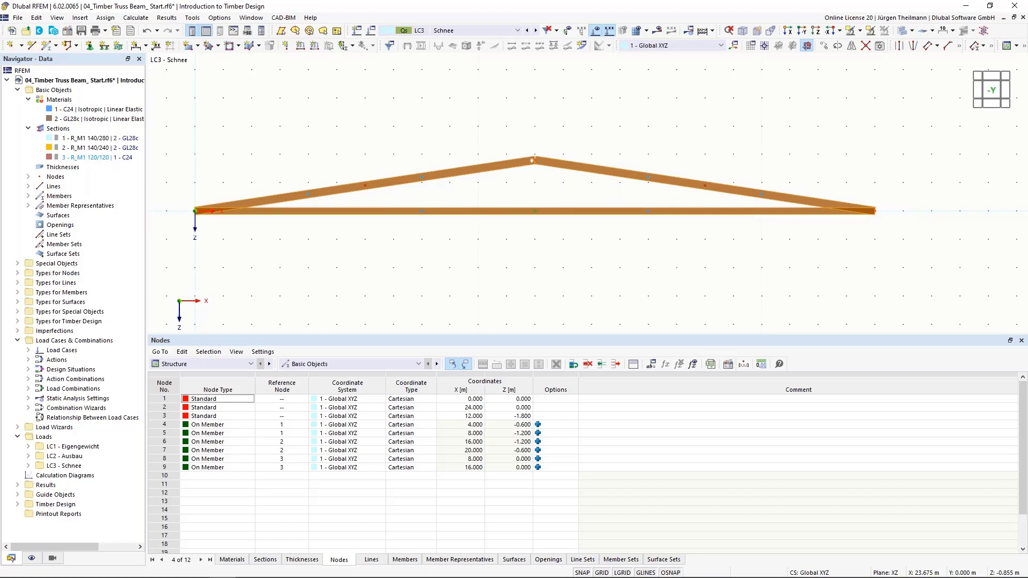
pyautogui.click(49, 48)
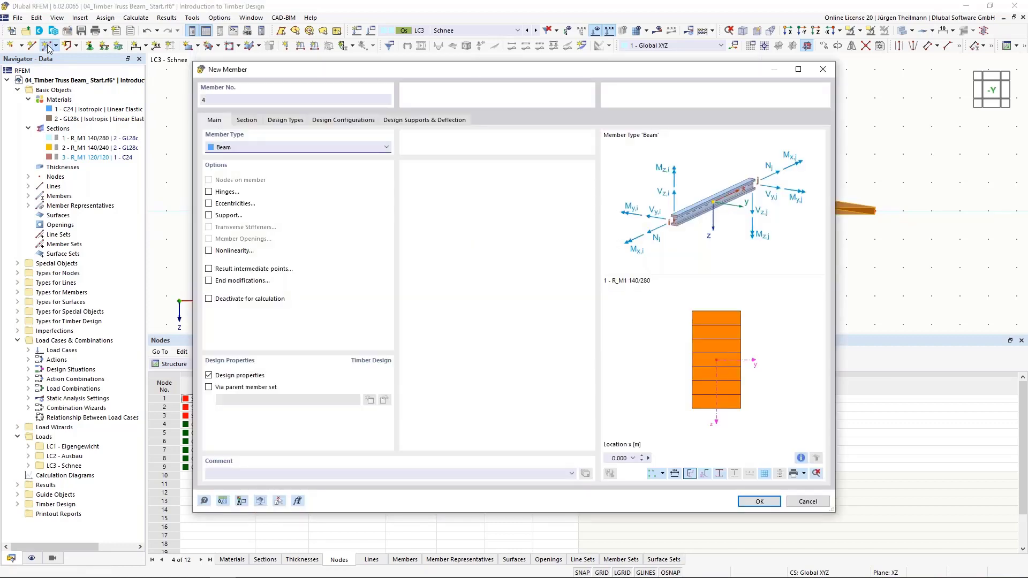
pyautogui.click(219, 147)
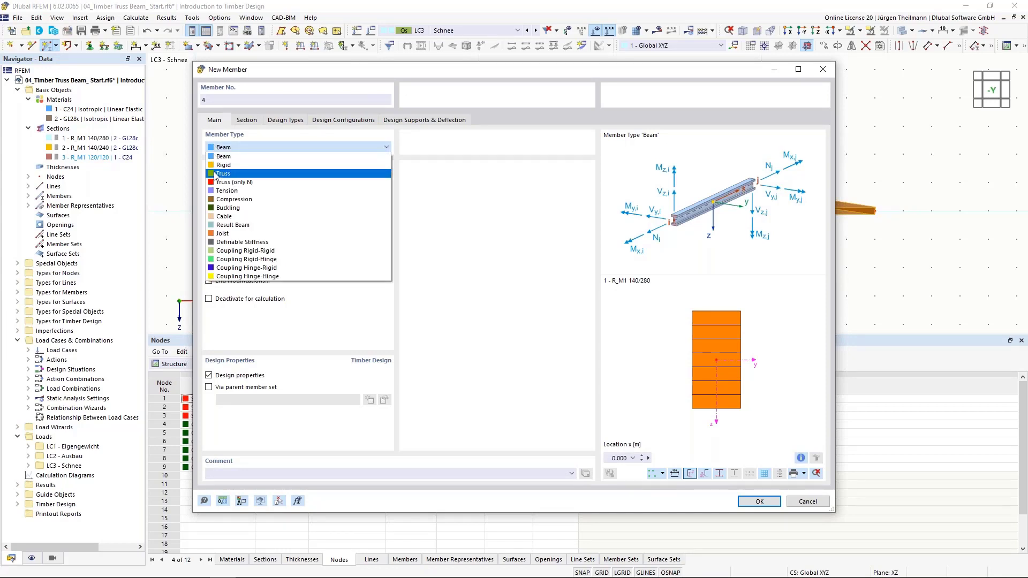
pyautogui.click(219, 174)
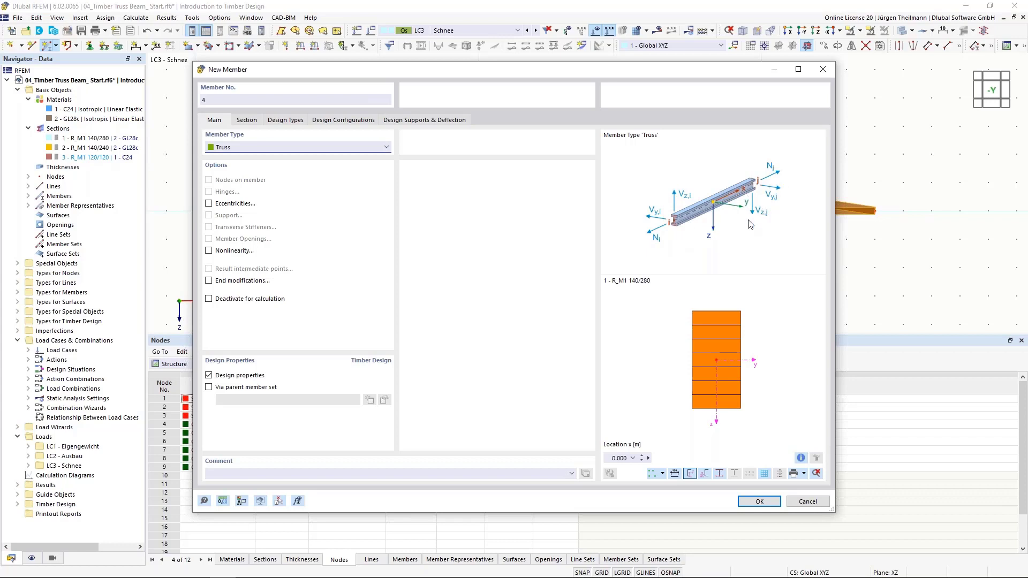
pyautogui.click(247, 122)
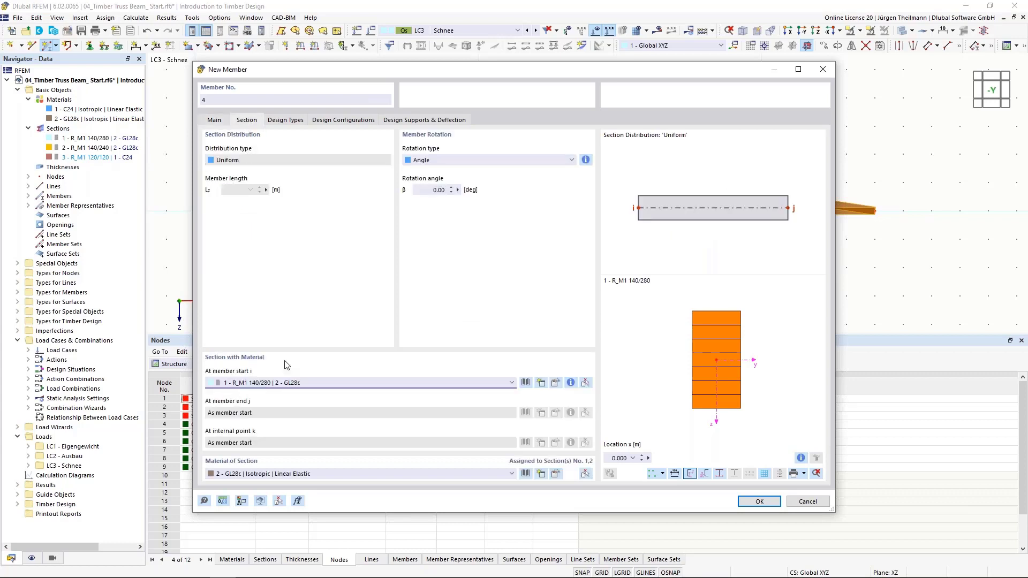
pyautogui.click(322, 383)
pyautogui.click(323, 408)
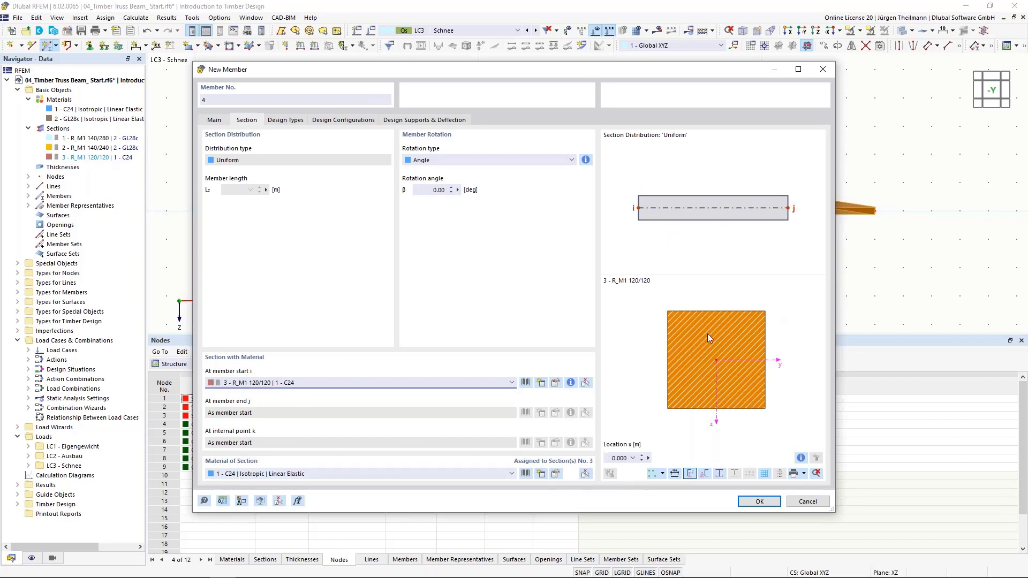
pyautogui.click(748, 503)
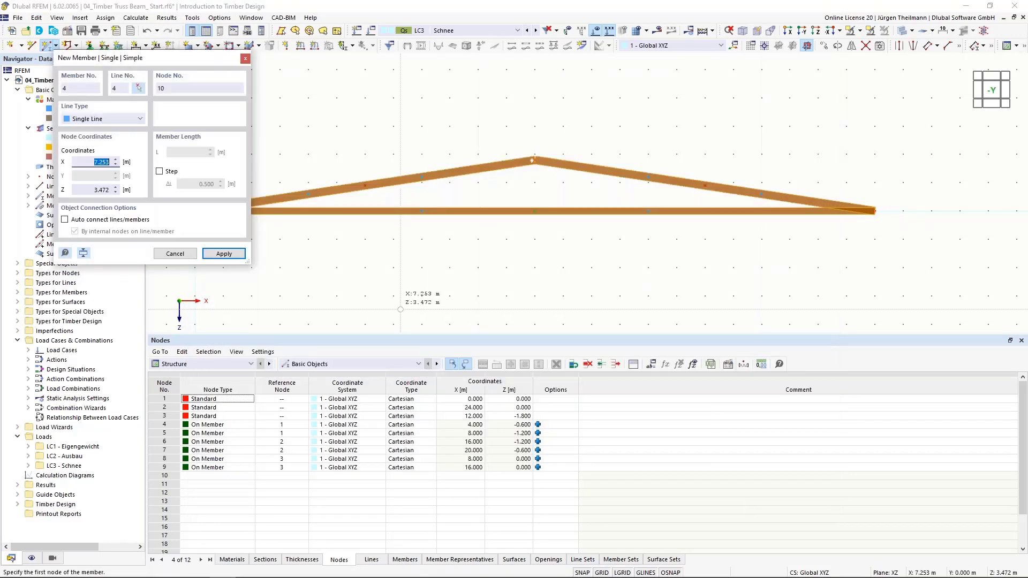
# - Place truss members from the bottom chord node at X 8 m to the top chord nodes at X 4 m and X 8 m
pyautogui.click(421, 211)
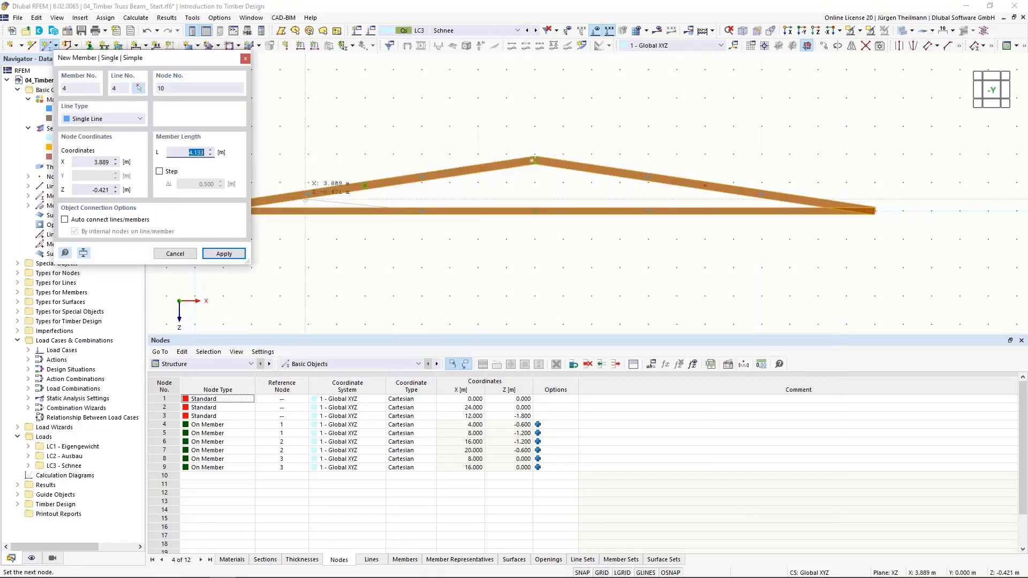
pyautogui.click(308, 194)
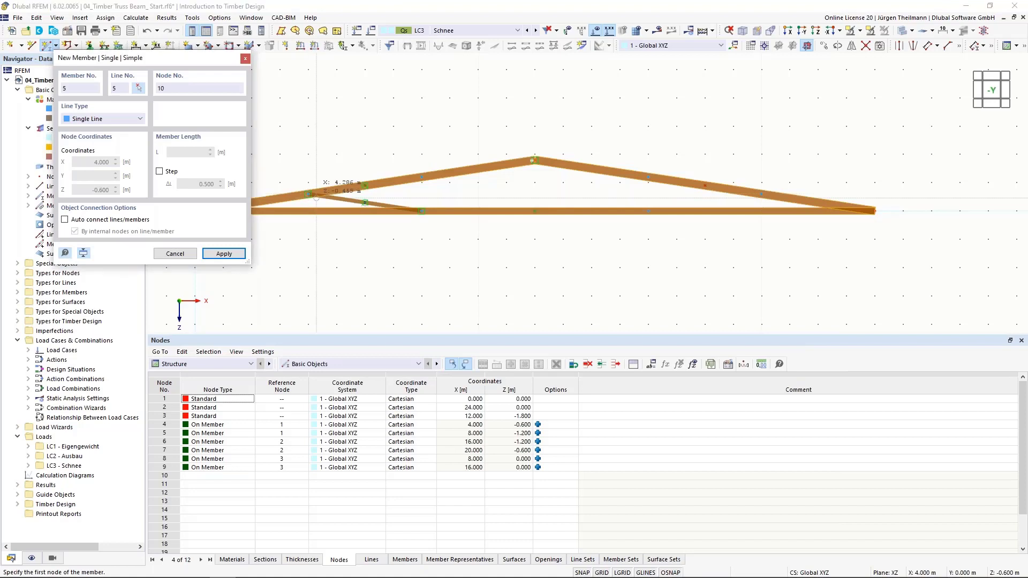
pyautogui.click(421, 210)
pyautogui.click(421, 176)
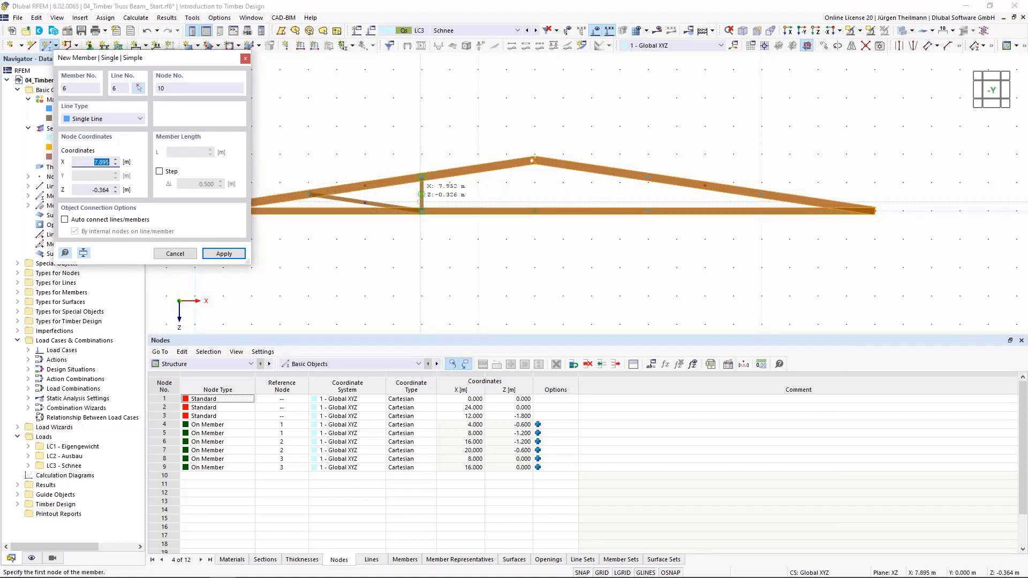
# - Place truss diagonals from the bottom chord nodes at X 8 m and X 16 m to the ridge node at X 12 m
pyautogui.click(421, 211)
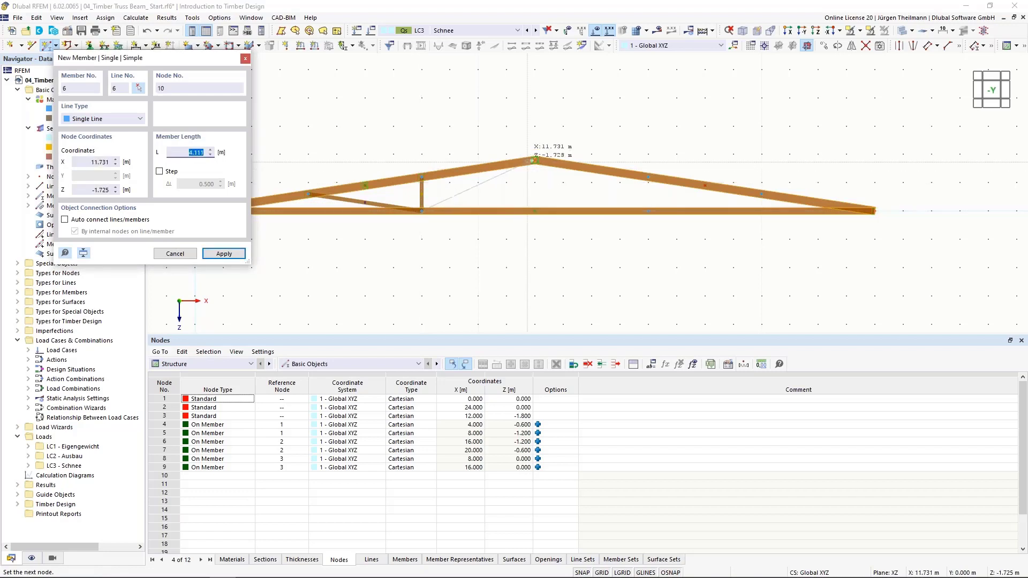
pyautogui.click(535, 160)
pyautogui.click(535, 160)
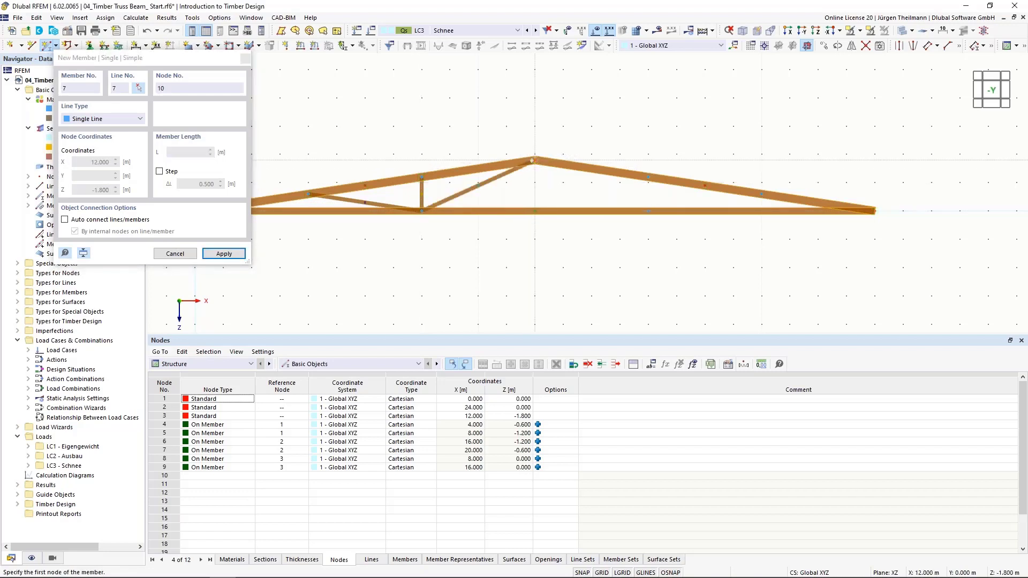
pyautogui.click(648, 211)
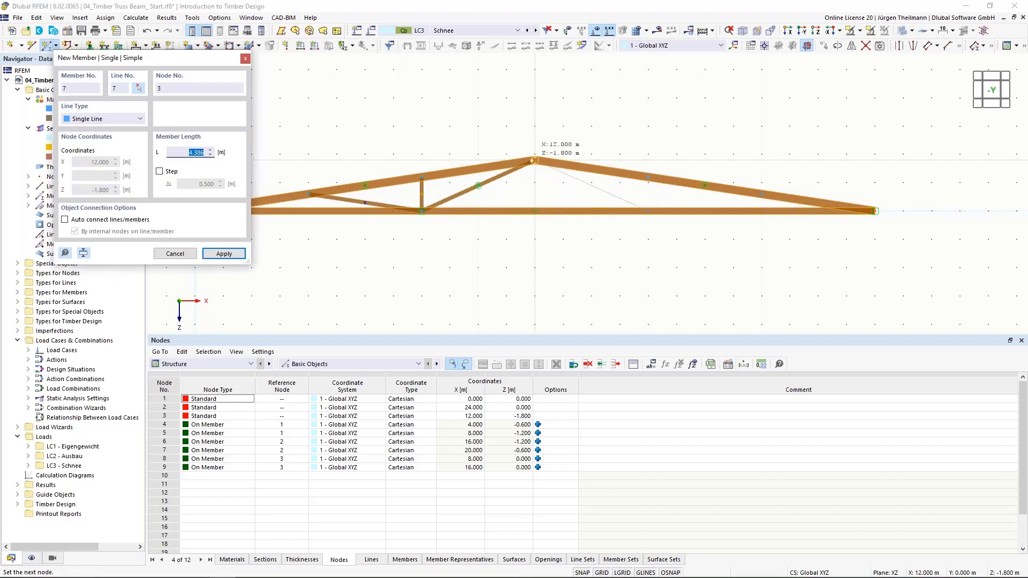
pyautogui.click(646, 210)
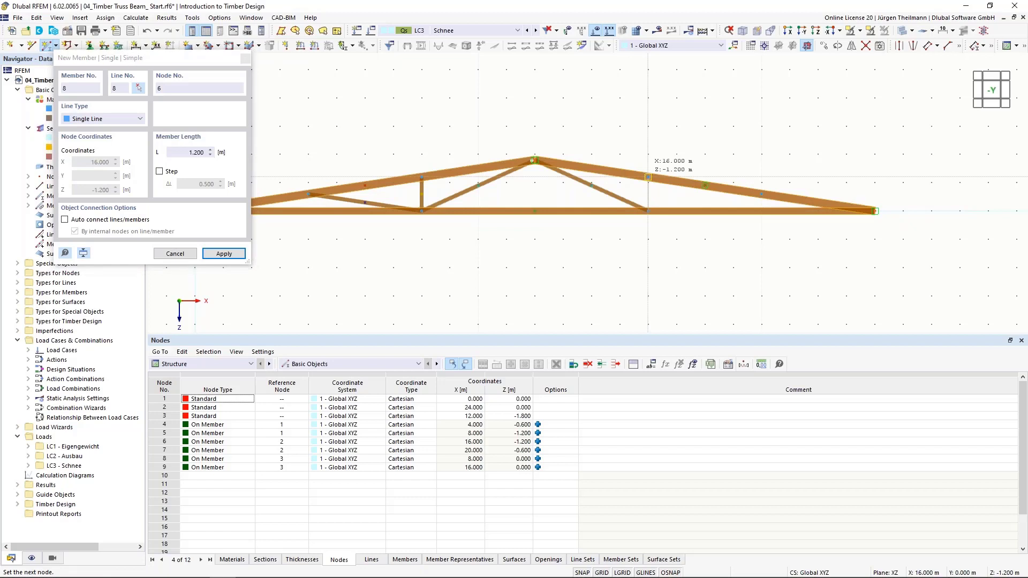
# - Place truss members from the bottom chord node at X 16 m to the top chord nodes at X 16 m and X 20 m
pyautogui.click(648, 209)
pyautogui.click(649, 210)
pyautogui.click(761, 194)
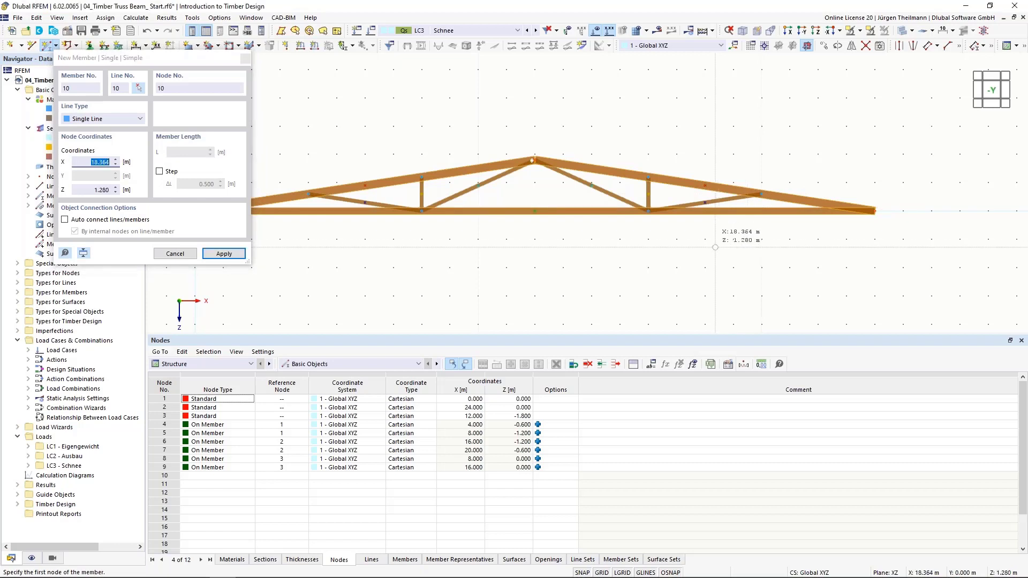
pyautogui.press('Escape')
pyautogui.moveTo(567, 264); pyautogui.dragTo(602, 242, button='middle')
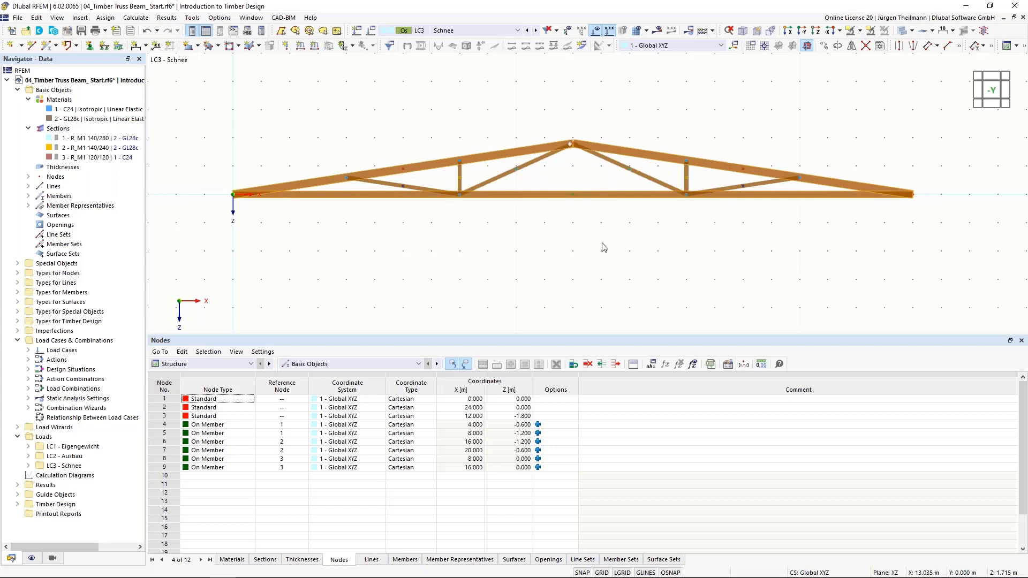
# - Assign the nodal support 'Gelenkig' to node 1 at the left end of the truss
pyautogui.click(90, 46)
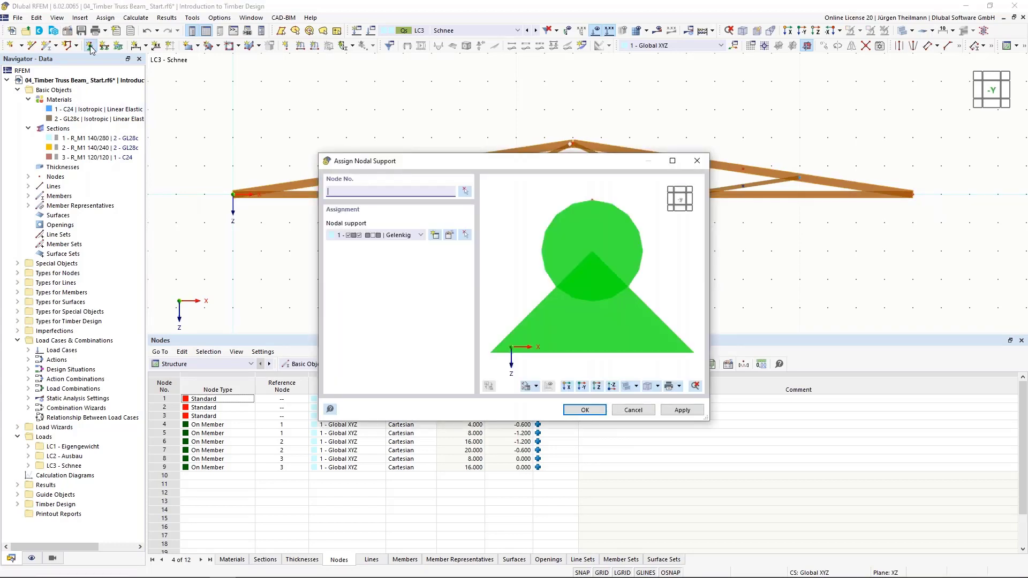
pyautogui.click(421, 235)
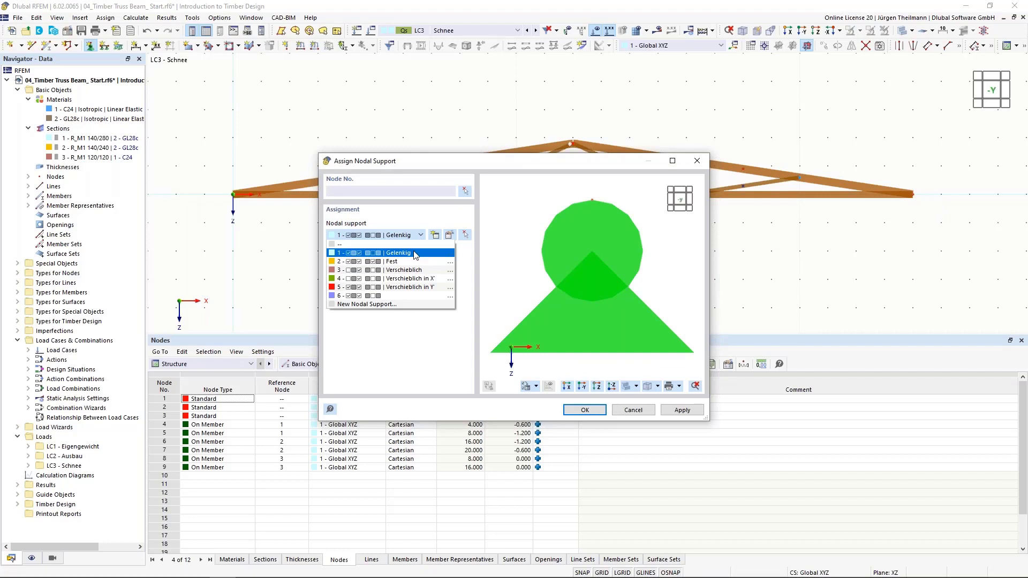
pyautogui.click(416, 253)
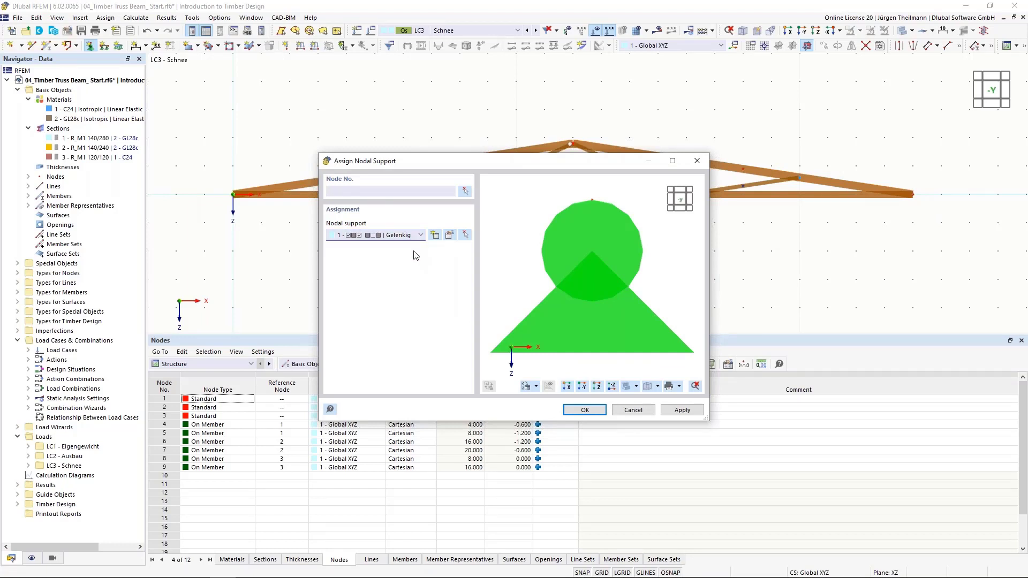
pyautogui.click(466, 192)
pyautogui.moveTo(208, 182); pyautogui.dragTo(256, 227)
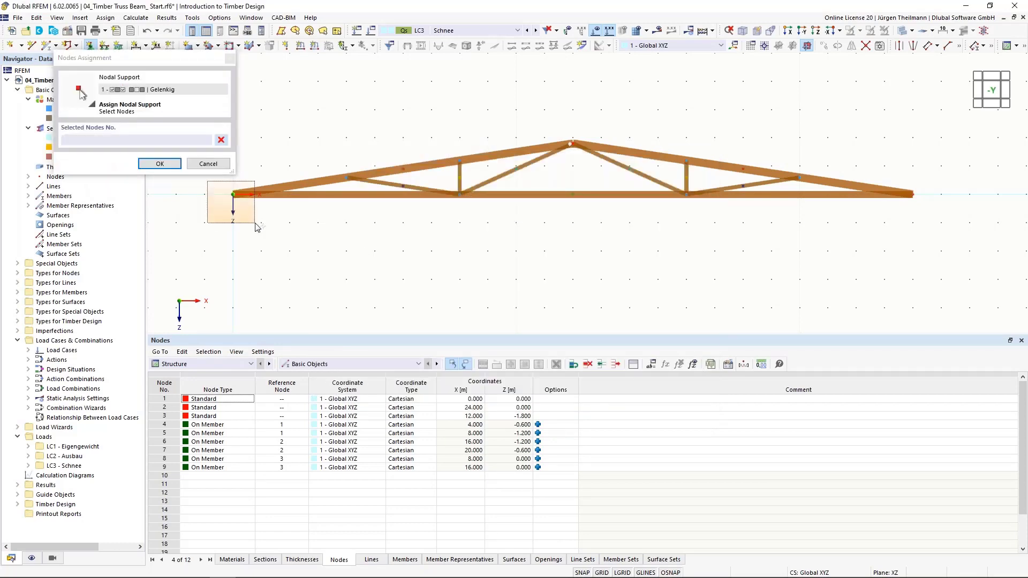
pyautogui.click(158, 164)
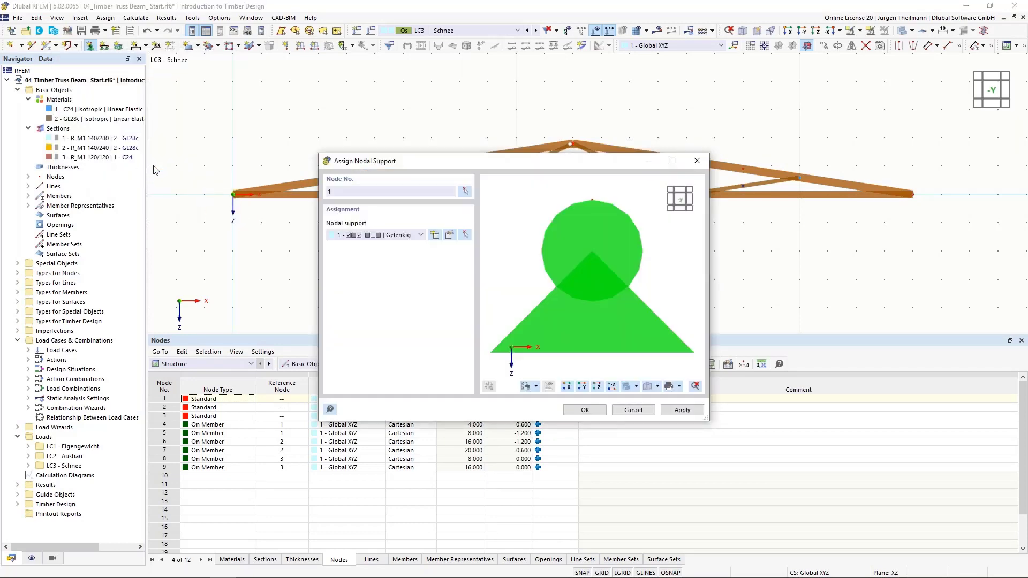
pyautogui.click(690, 413)
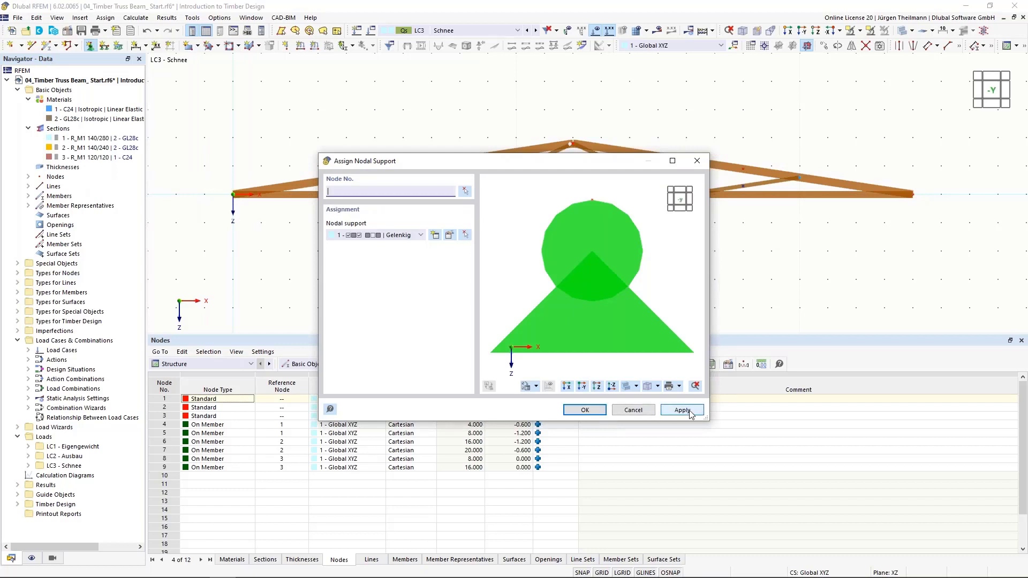
# - Assign the nodal support 'Verschieblich in X'' to node 2 at the right end of the truss
pyautogui.click(421, 235)
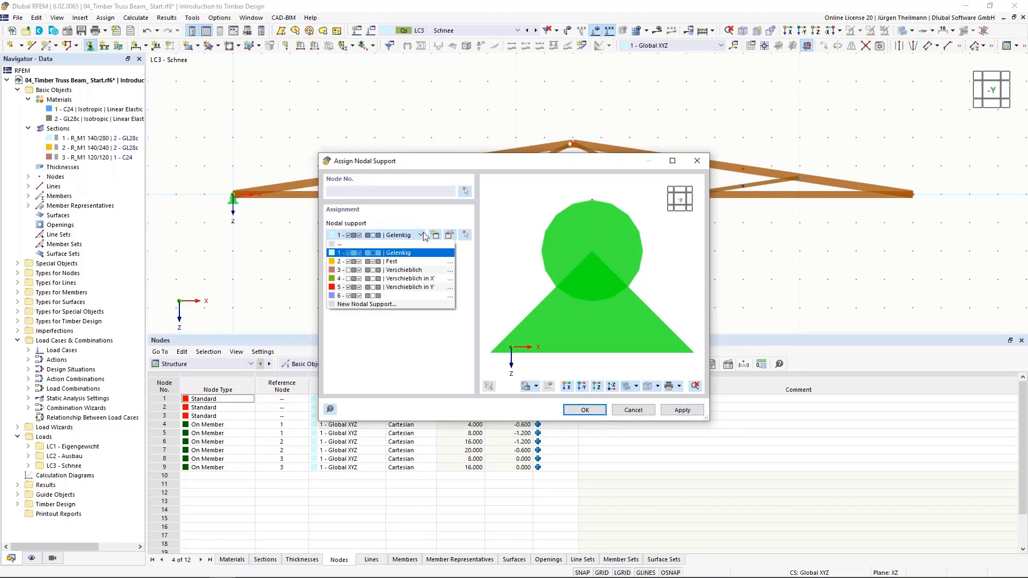
pyautogui.click(415, 279)
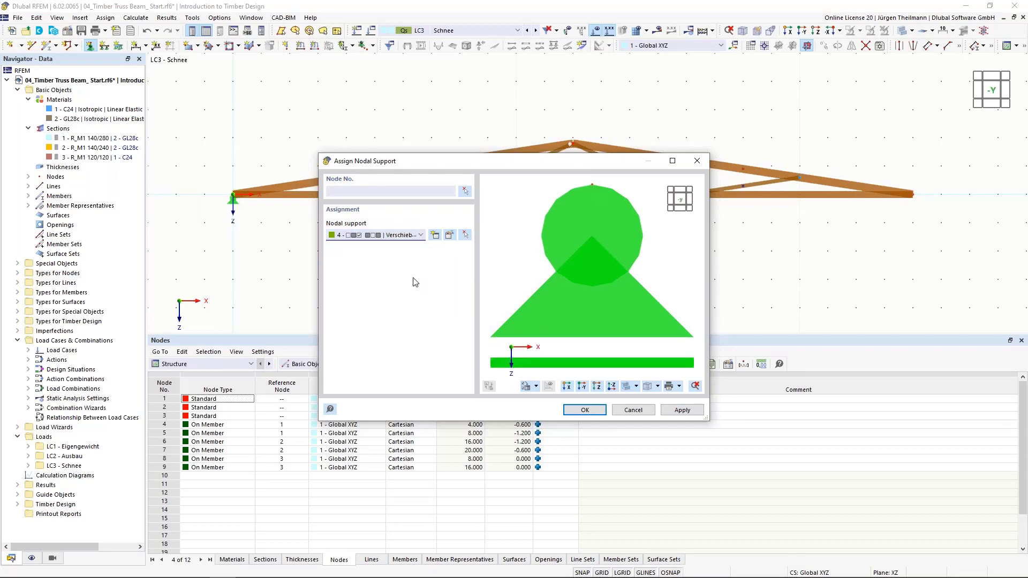
pyautogui.click(465, 192)
pyautogui.moveTo(875, 164); pyautogui.dragTo(943, 230)
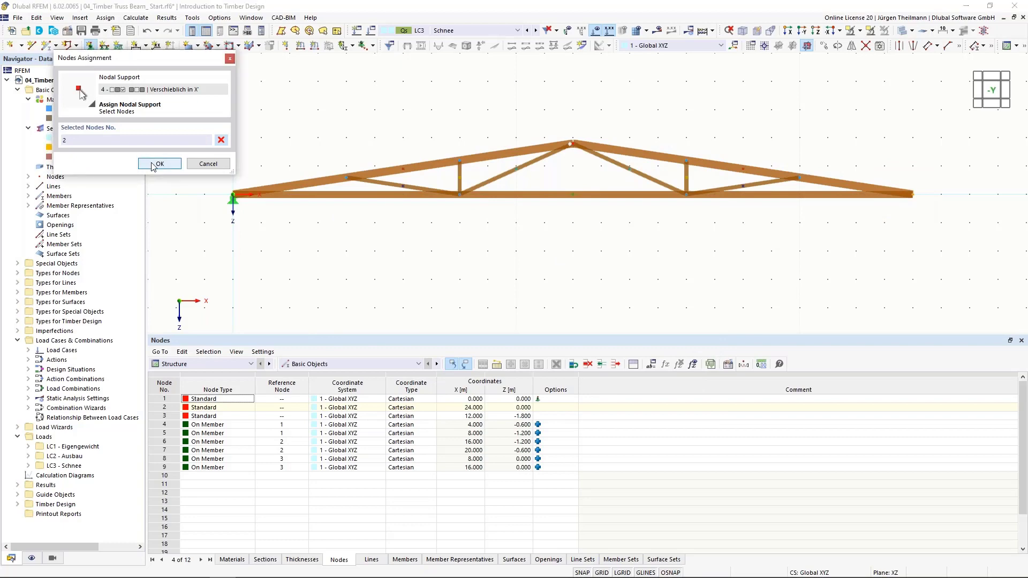
pyautogui.click(158, 163)
pyautogui.click(589, 410)
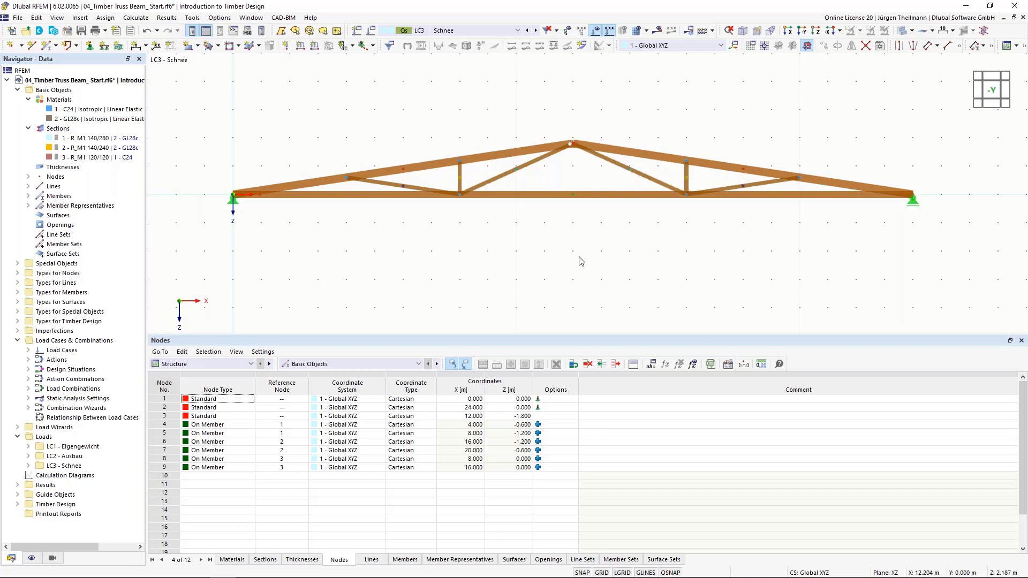
# - Activate load case LC2 - Ausbau and assign a new member load to both top chord members
pyautogui.click(490, 30)
pyautogui.click(490, 40)
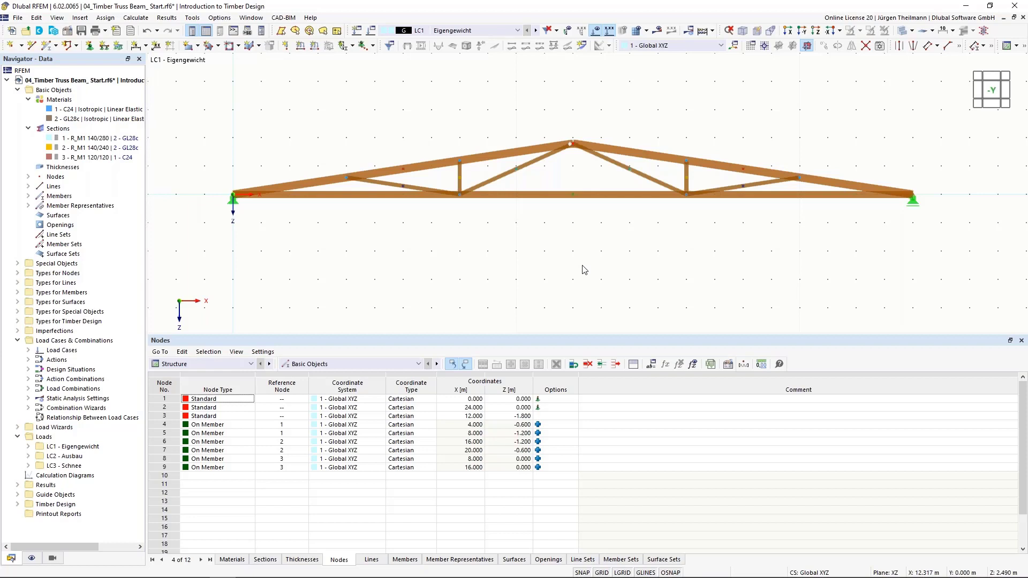
pyautogui.click(536, 31)
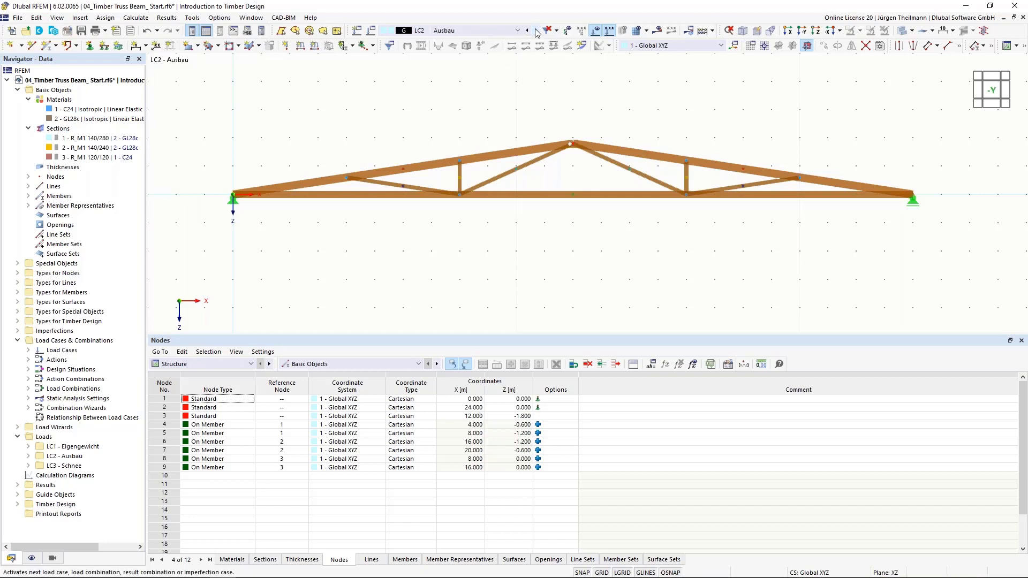
pyautogui.click(315, 47)
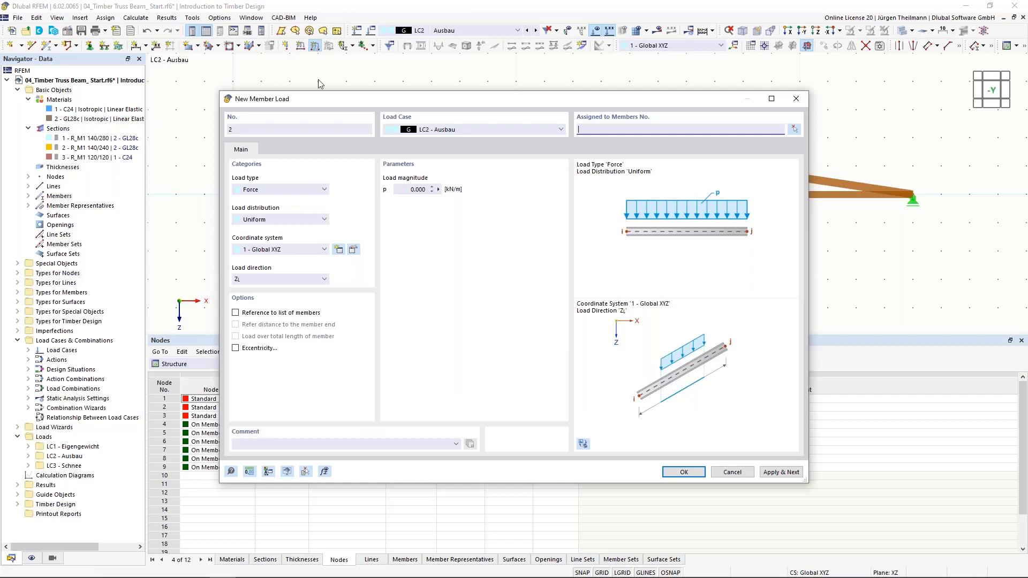
pyautogui.click(795, 131)
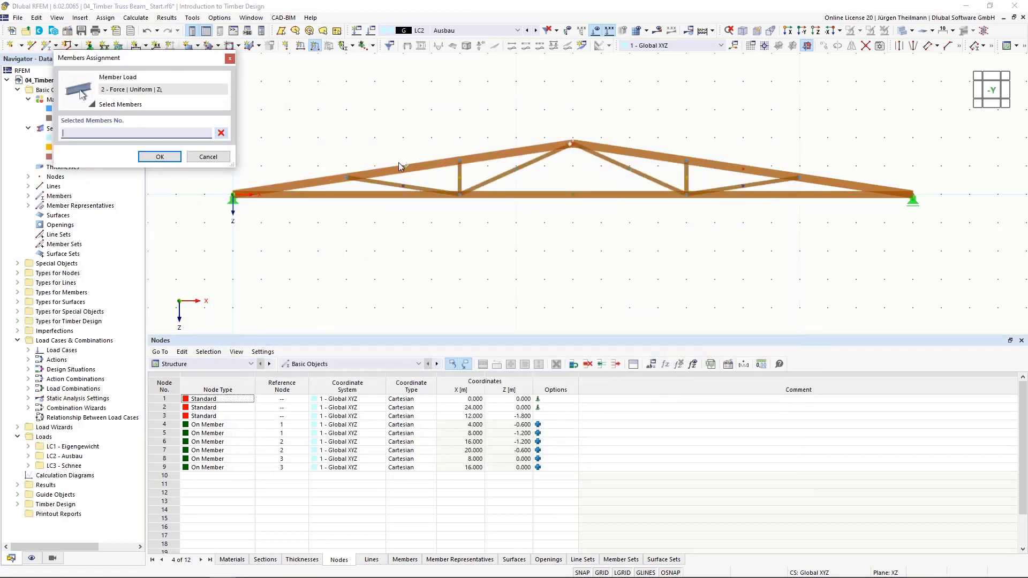
pyautogui.click(402, 168)
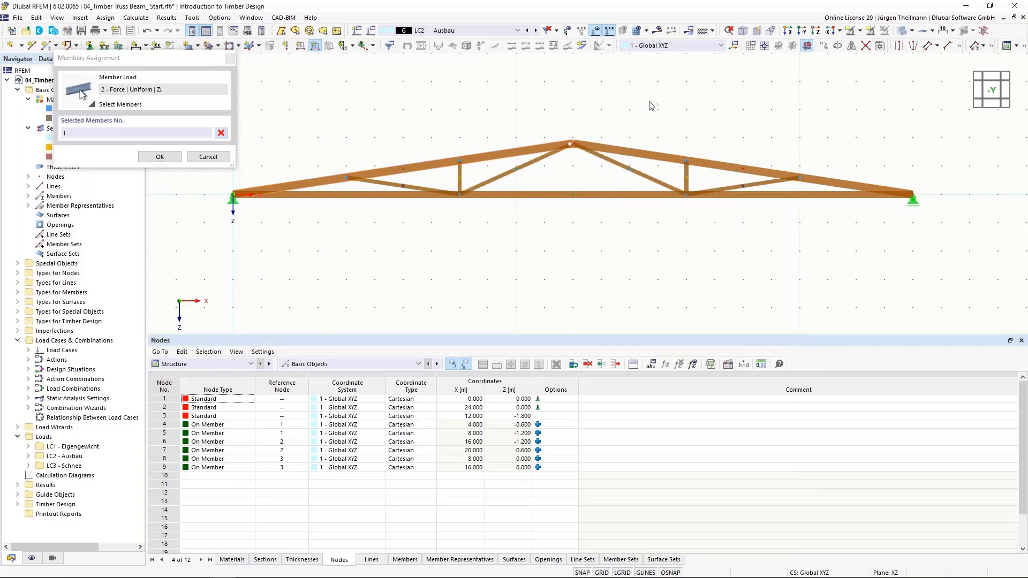
pyautogui.click(662, 155)
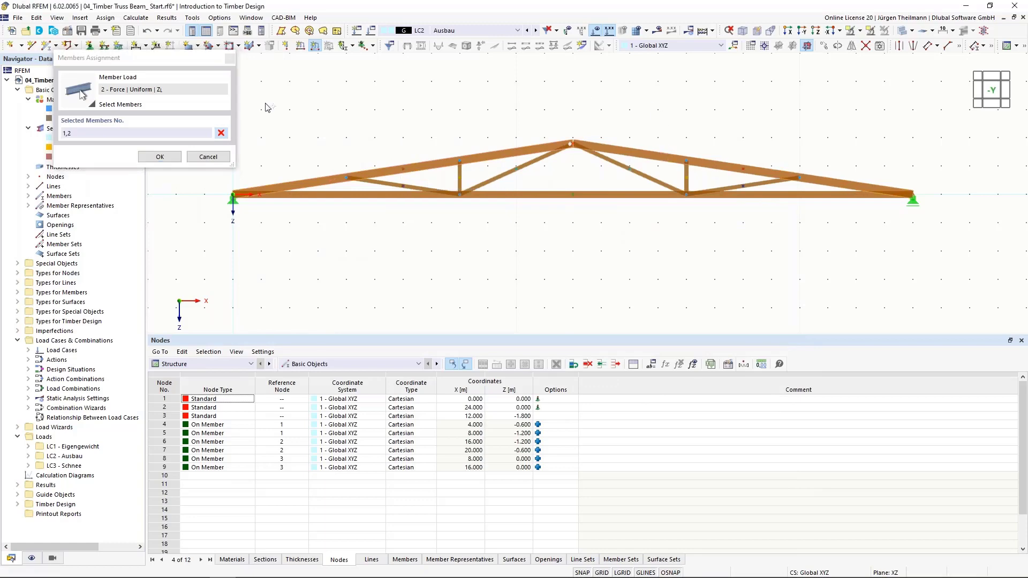
pyautogui.click(167, 158)
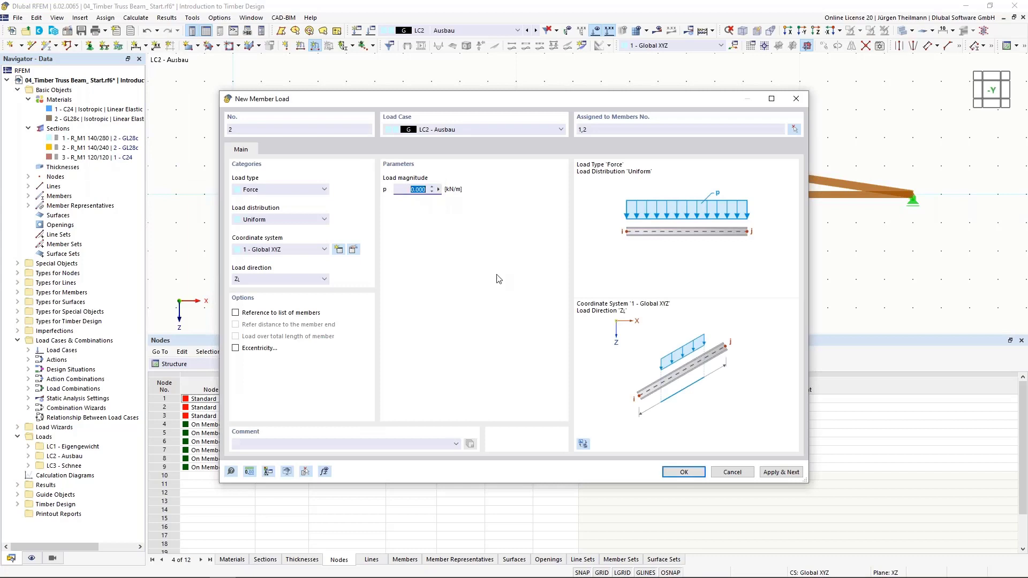
# - Set the LC2 member load to a uniform 3 kN/m acting globally in Z on true length
pyautogui.write('3')
pyautogui.click(321, 279)
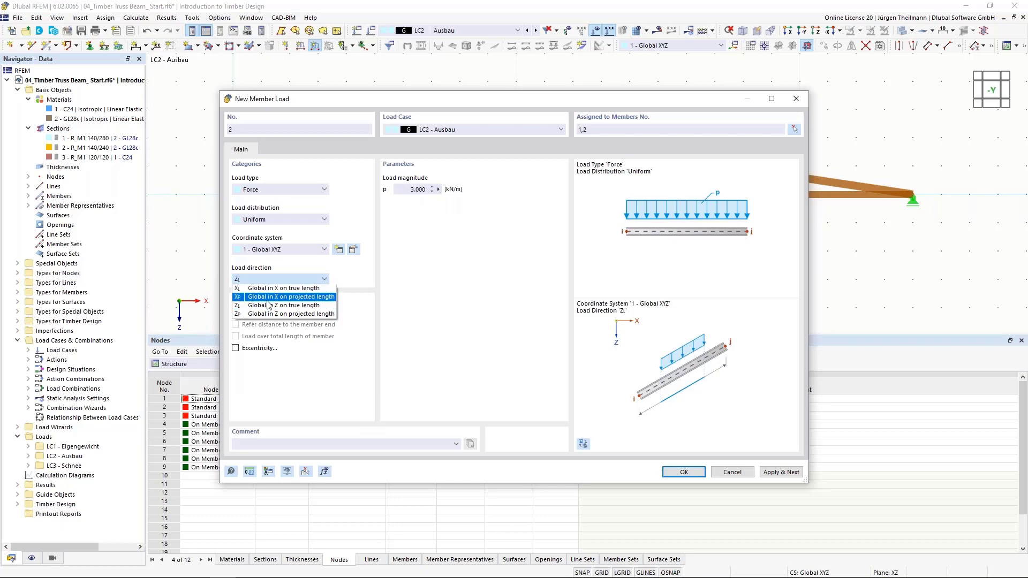
pyautogui.click(281, 309)
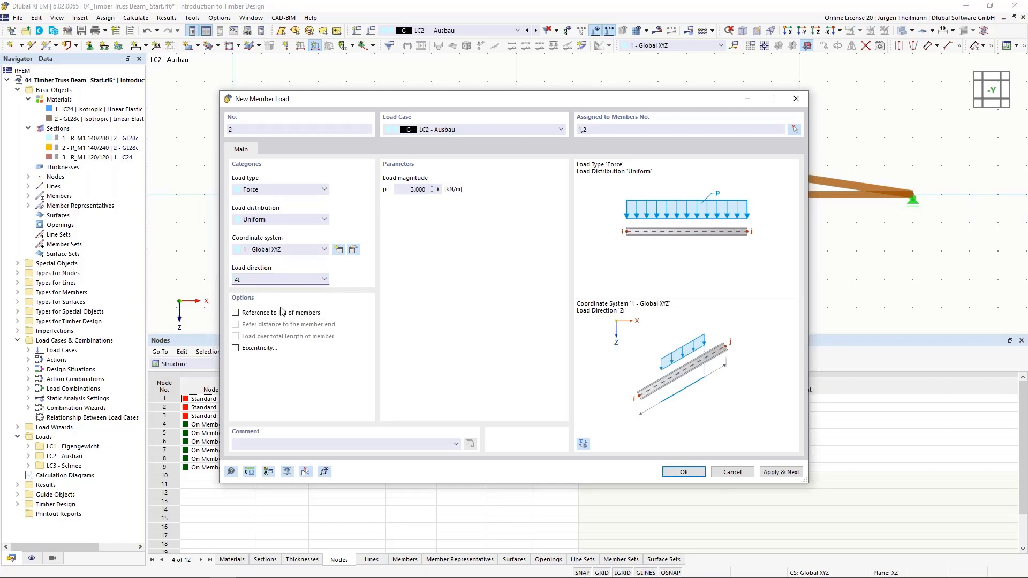
pyautogui.click(684, 472)
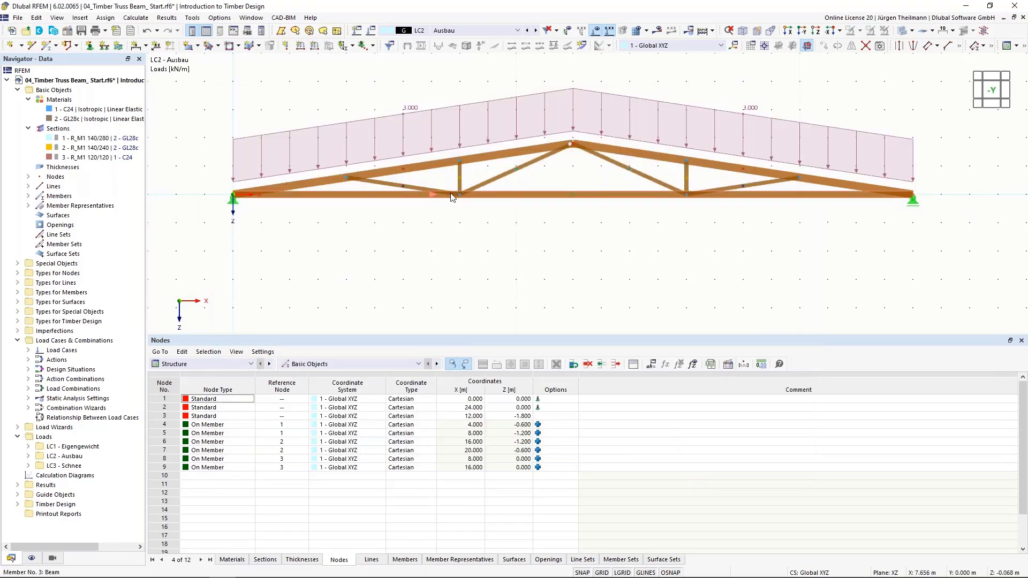
# - Activate load case LC3 - Schnee and assign a new member load to both top chord members
pyautogui.click(535, 31)
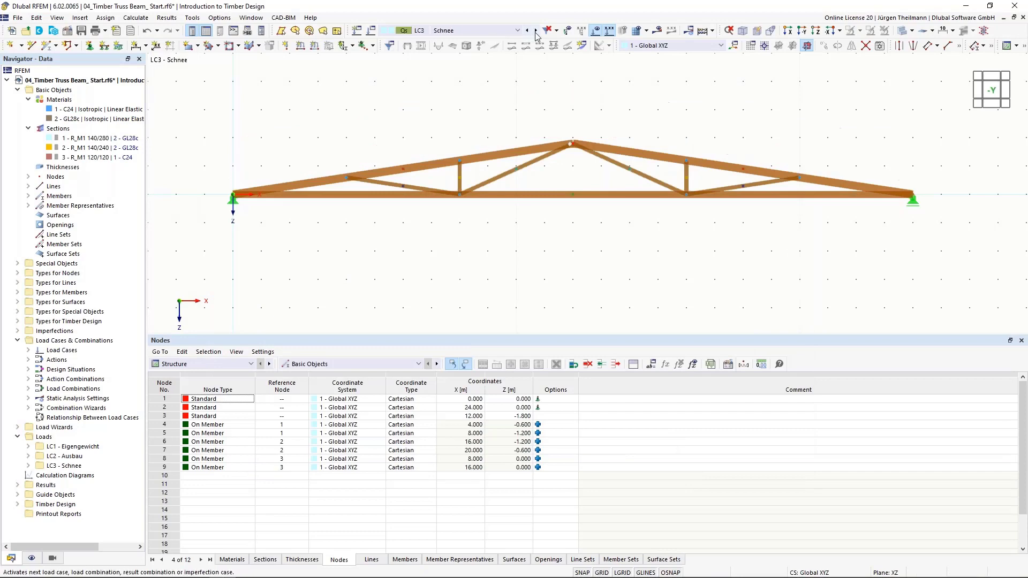
pyautogui.click(315, 45)
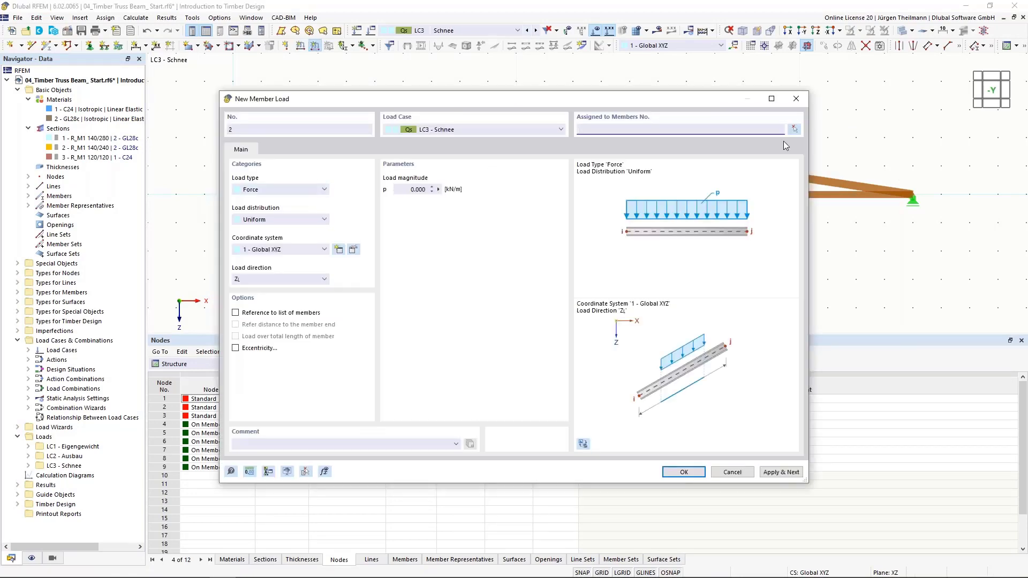
pyautogui.click(795, 129)
pyautogui.click(511, 149)
pyautogui.click(643, 152)
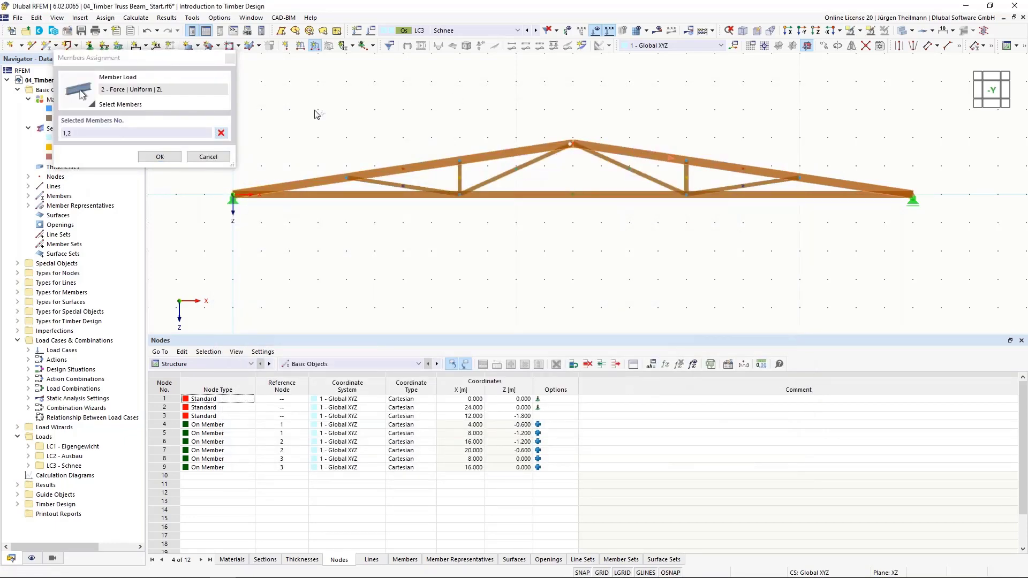
pyautogui.click(160, 156)
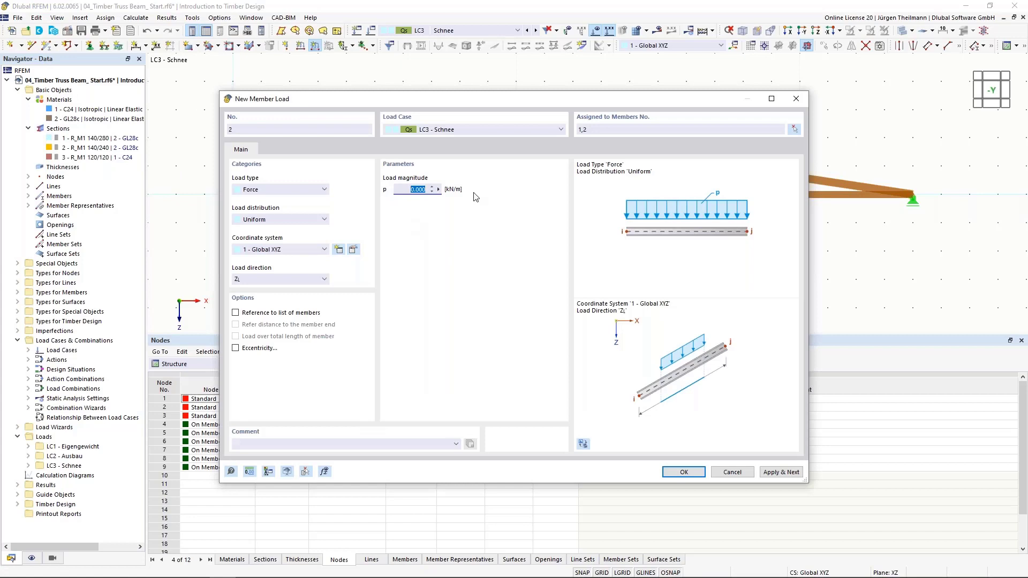
# - Set the LC3 member load to a uniform 3.5 kN/m acting globally in Z on projected length
pyautogui.write('3,5')
pyautogui.click(311, 281)
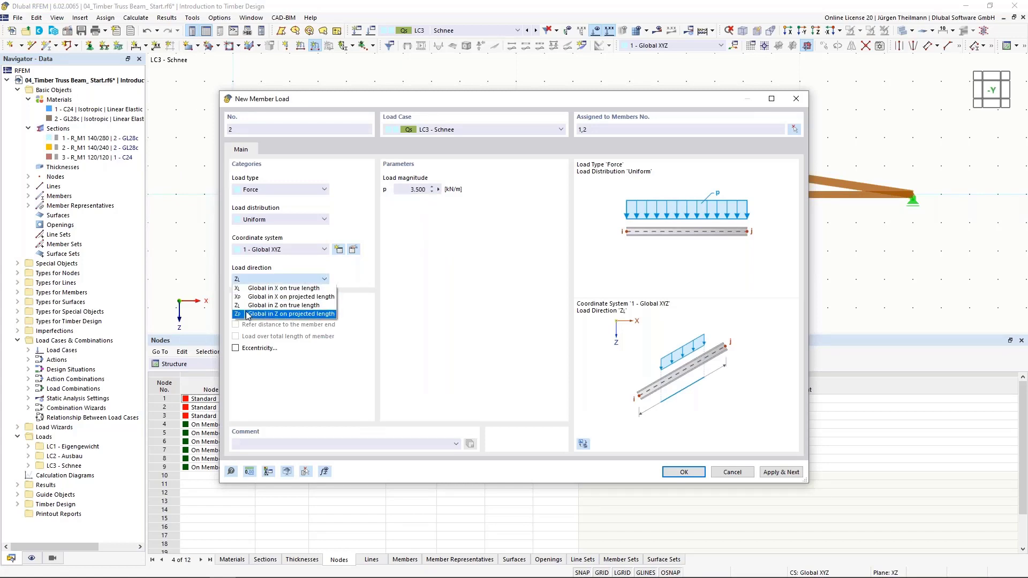
pyautogui.click(294, 315)
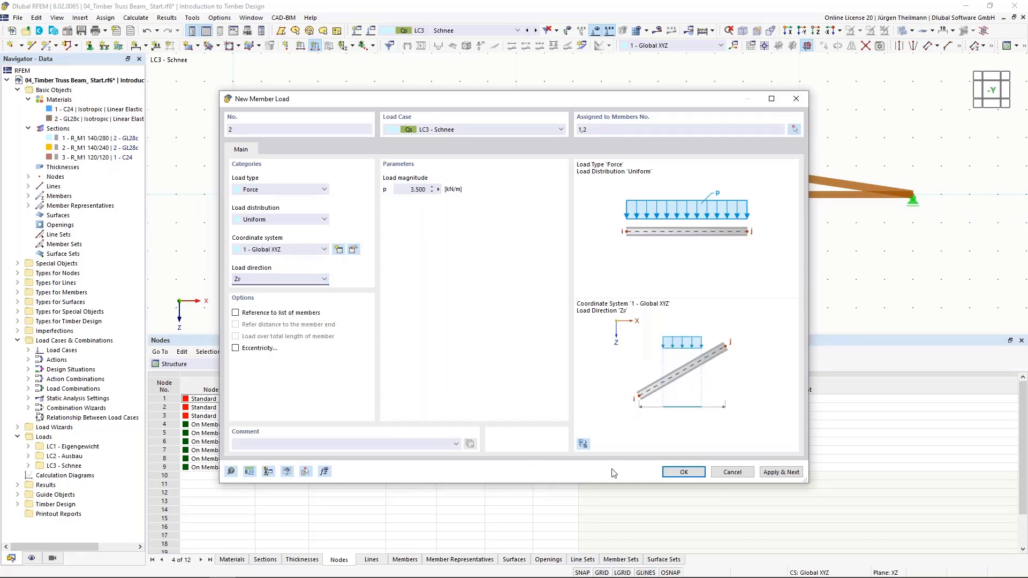
pyautogui.click(688, 473)
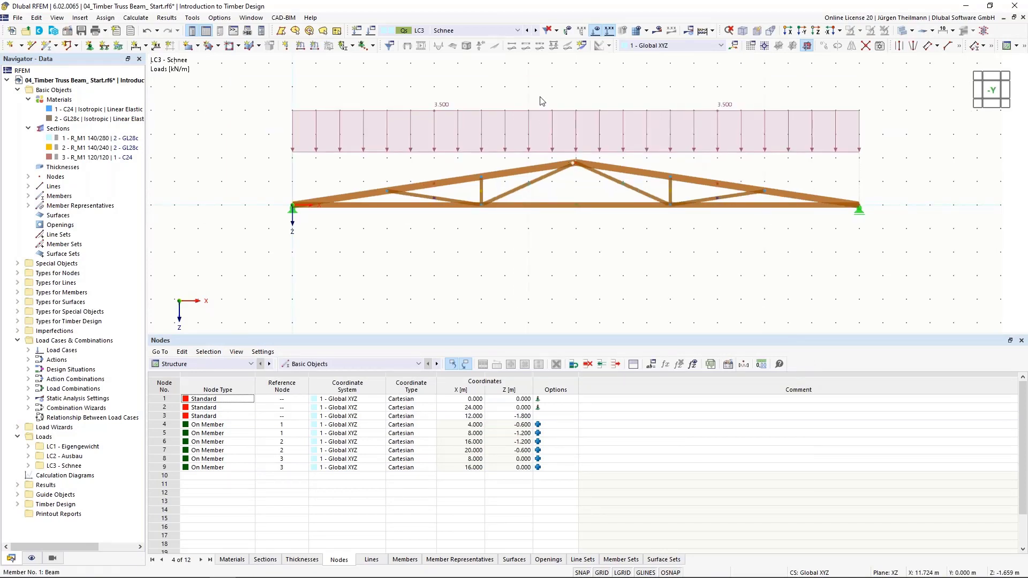
# - Keep combination wizard 2 - Load combinations | SA1 - Geometrically linear for design situation DS1 and confirm the load cases and combinations
pyautogui.click(527, 31)
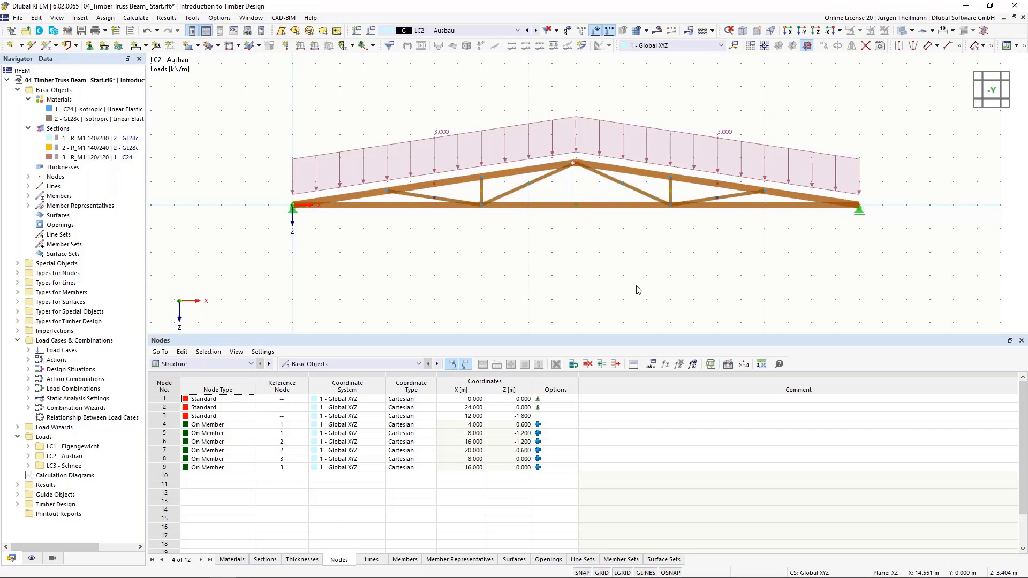
pyautogui.click(372, 32)
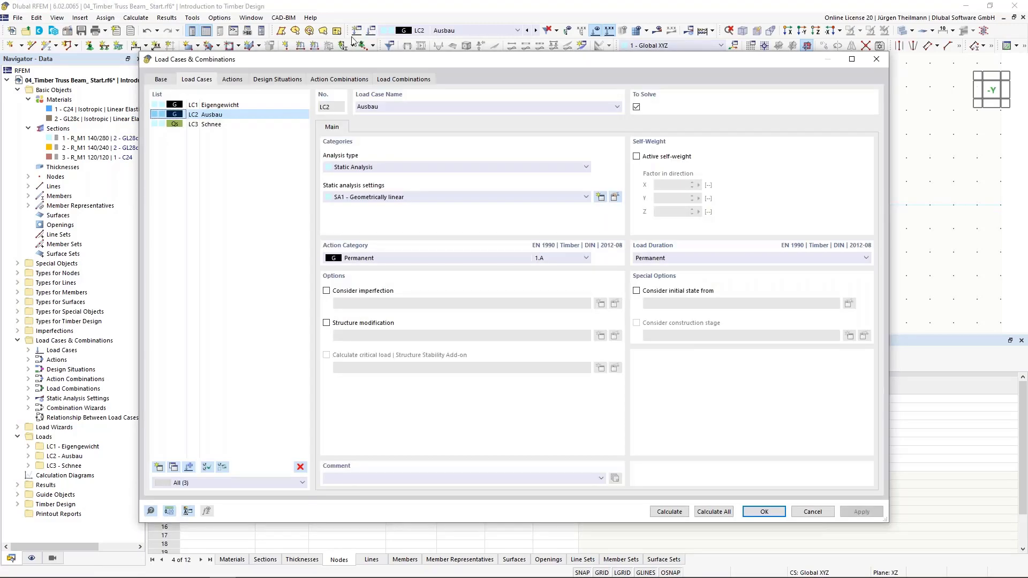
pyautogui.click(279, 79)
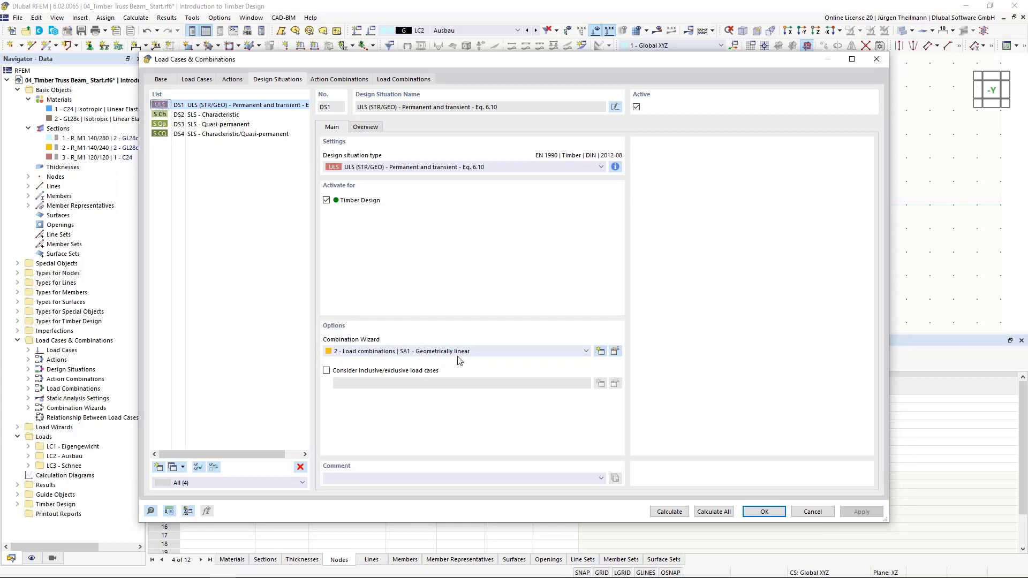
pyautogui.click(587, 351)
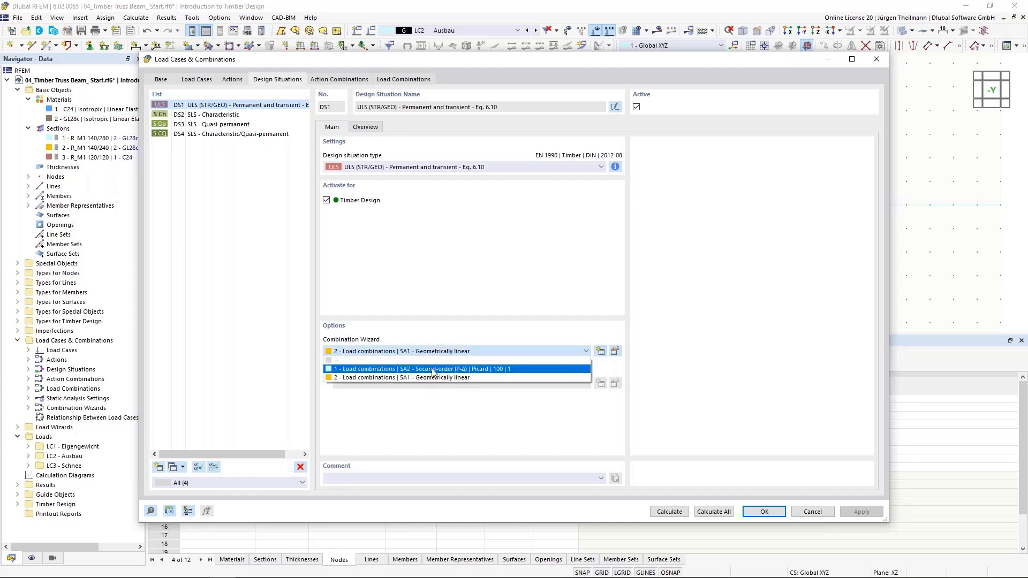
pyautogui.click(464, 377)
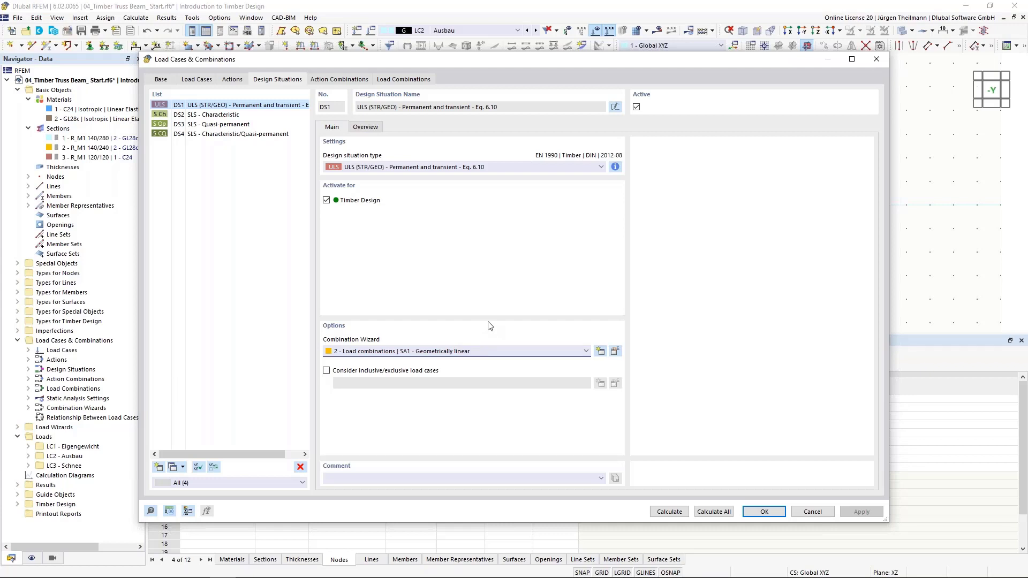
pyautogui.click(762, 511)
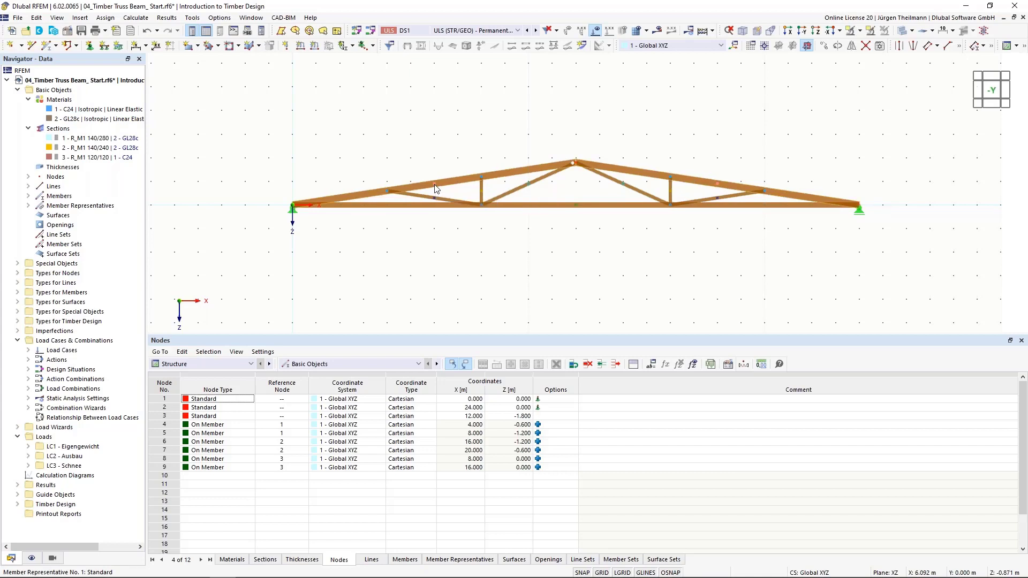
# - Assign effective lengths 1 - Standard to the two top chord members for the timber design
pyautogui.doubleClick(501, 176)
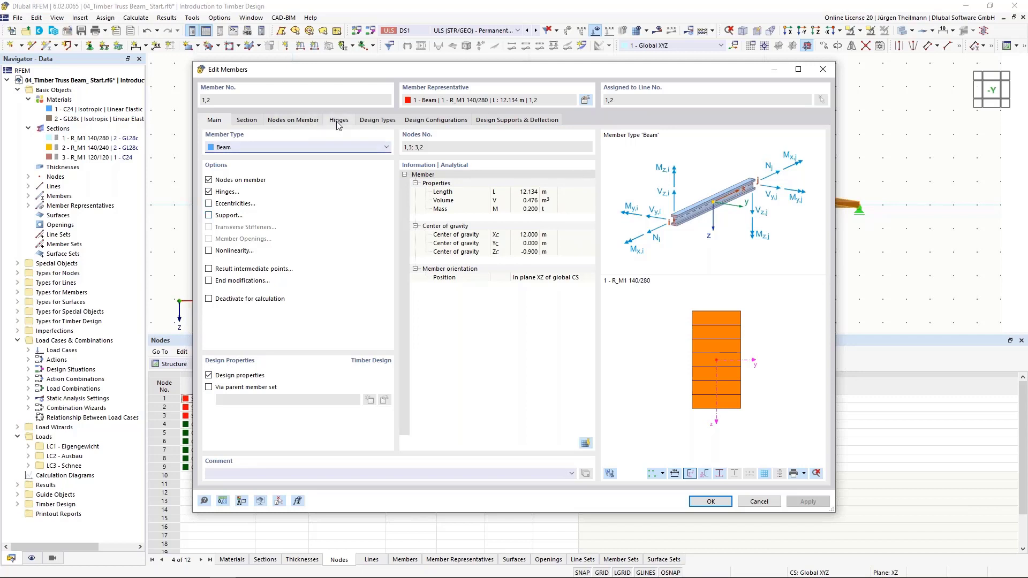
pyautogui.click(377, 120)
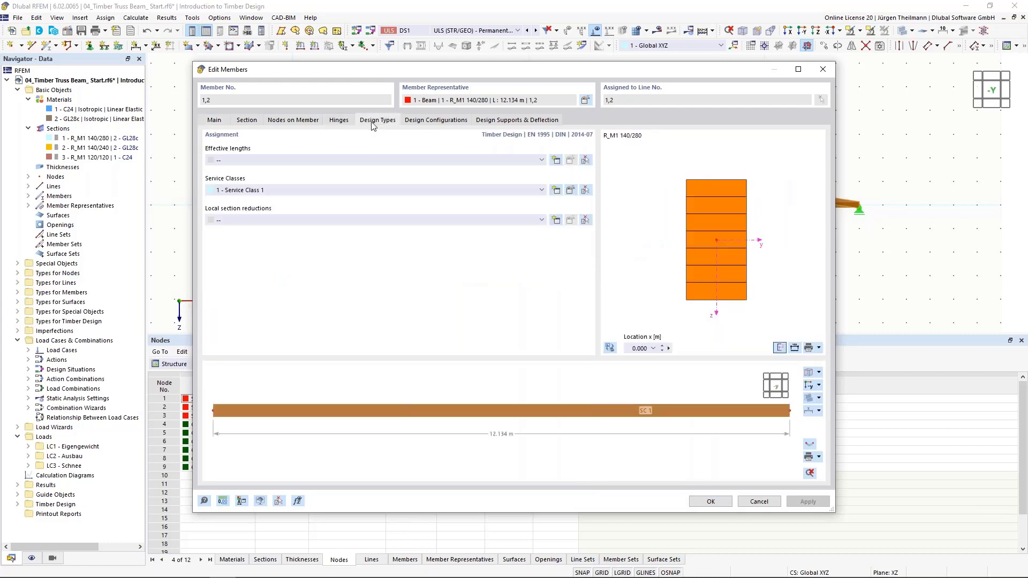
pyautogui.click(541, 161)
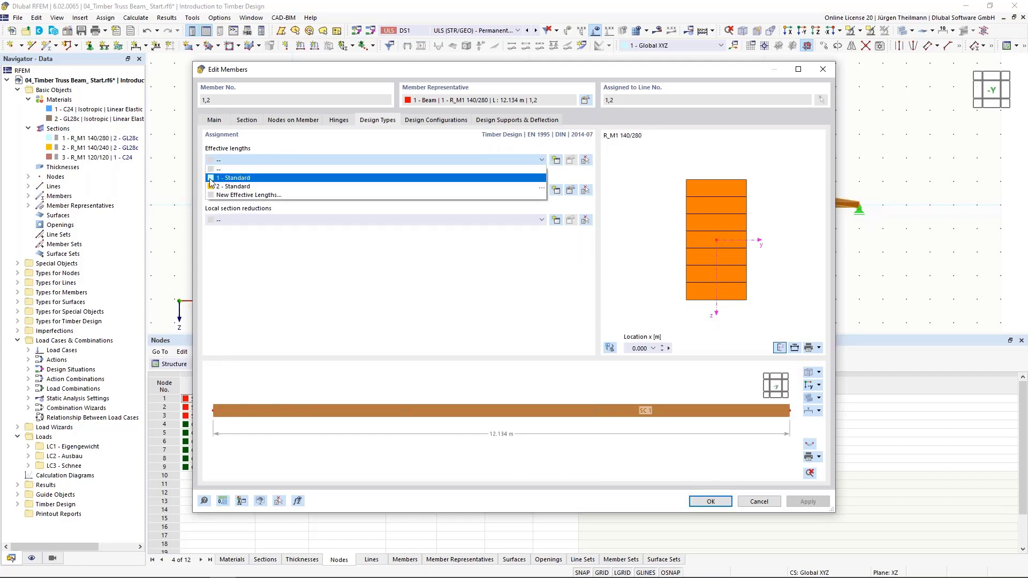
pyautogui.click(247, 180)
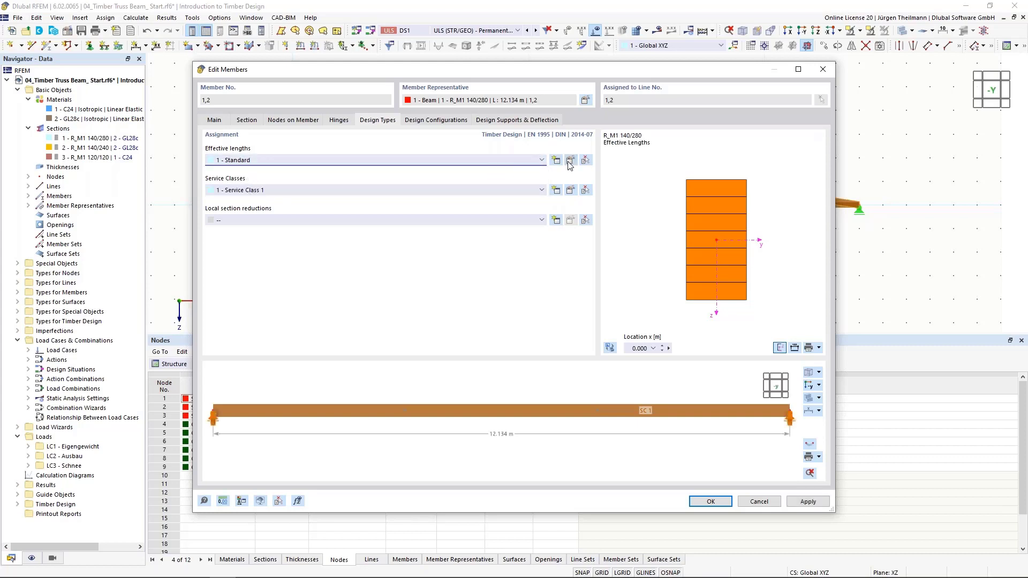
# - Review the buckling settings and nodal supports of effective lengths 1 - Standard, keep absolute values enabled, and apply the top chord changes
pyautogui.click(571, 161)
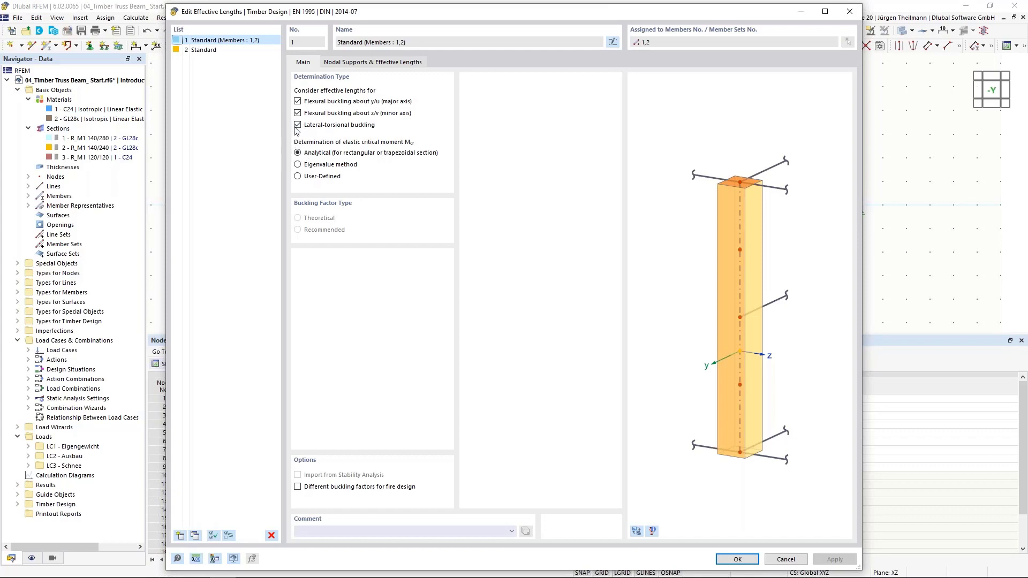
pyautogui.click(409, 63)
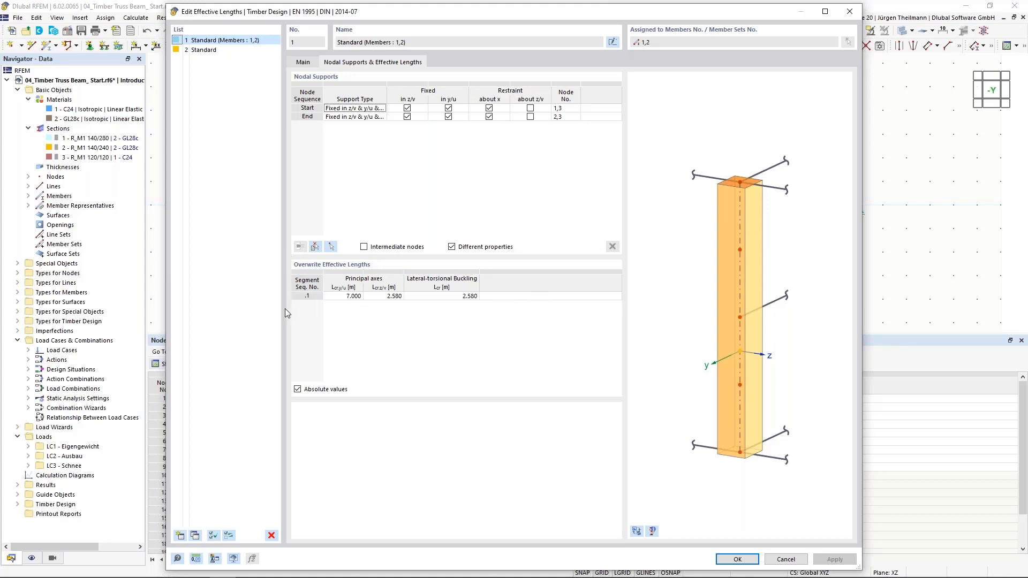
pyautogui.click(297, 390)
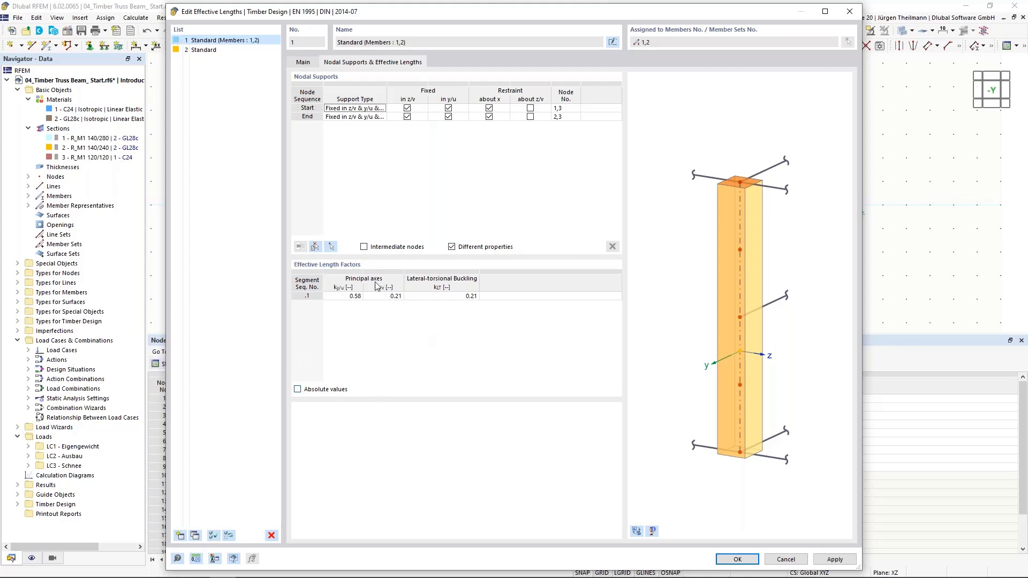
pyautogui.click(298, 390)
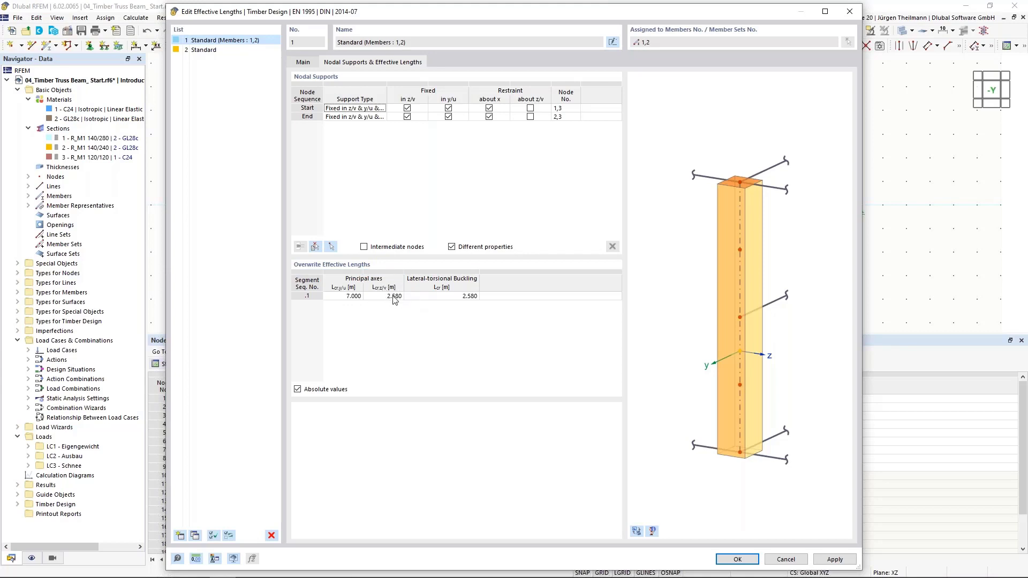
pyautogui.click(724, 560)
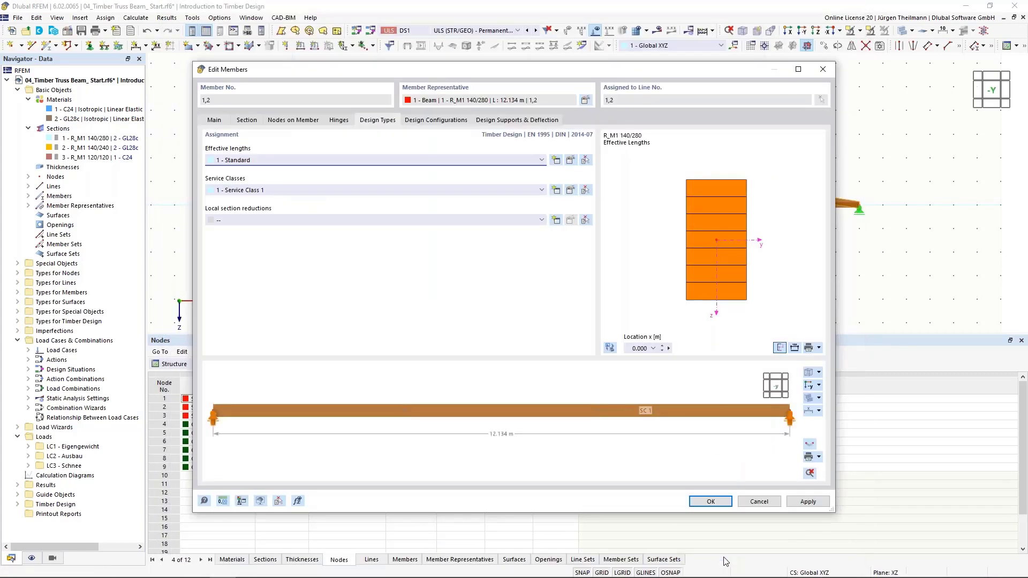
pyautogui.click(711, 502)
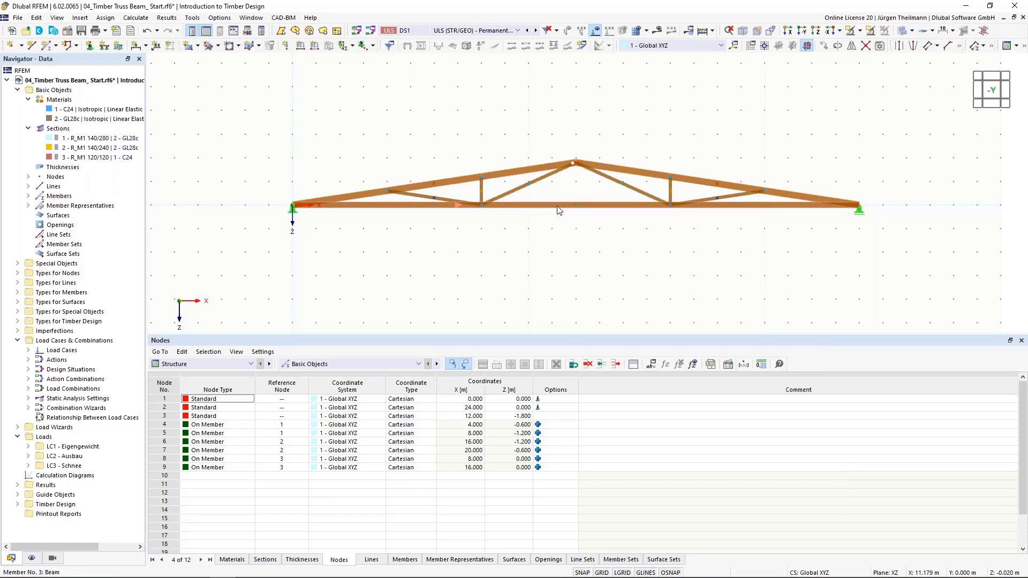
# - Assign effective lengths 2 - Standard to the bottom chord member and check its buckling settings, nodal supports and effective length factors
pyautogui.doubleClick(553, 208)
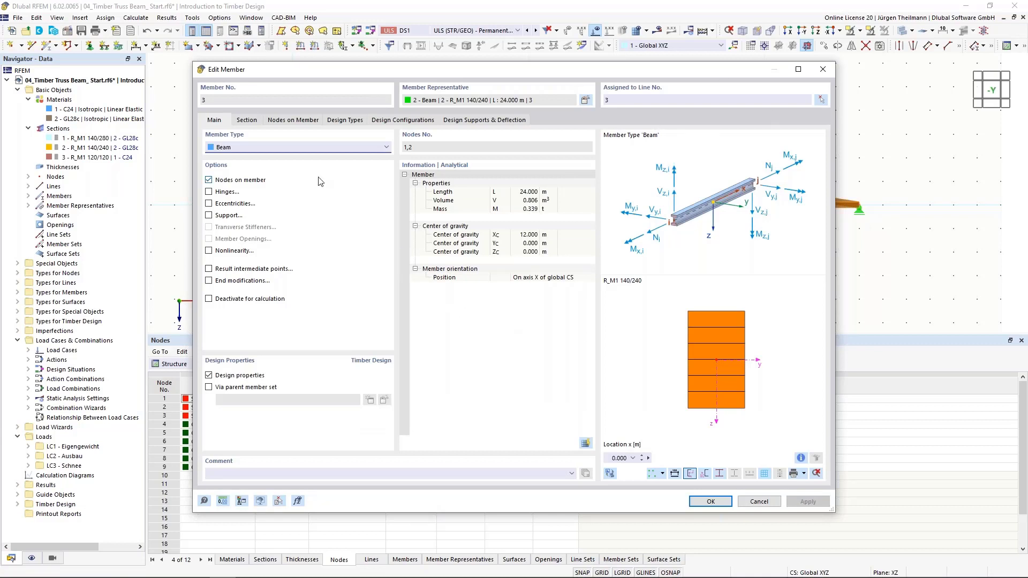
pyautogui.click(343, 120)
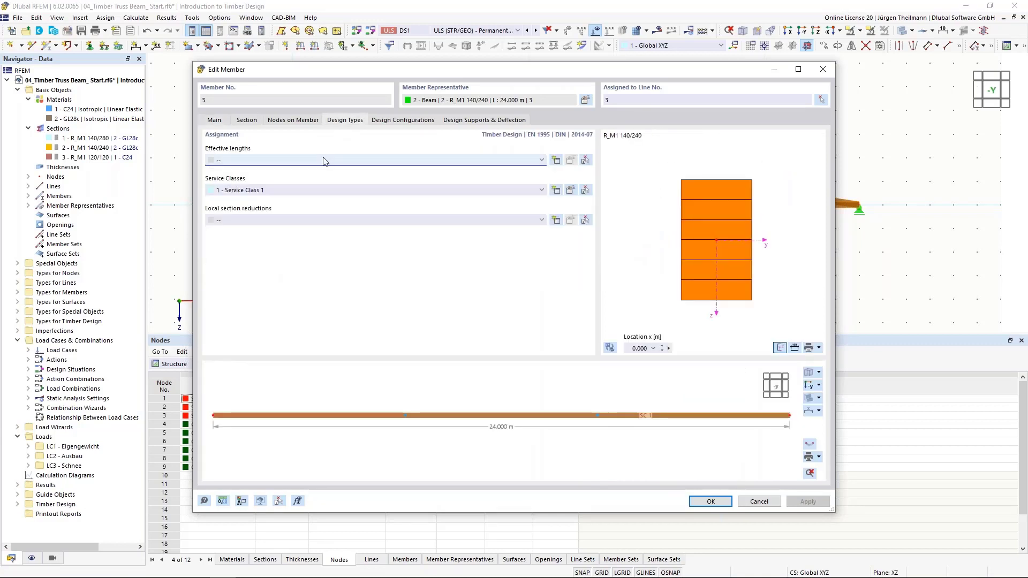
pyautogui.click(323, 160)
pyautogui.click(319, 187)
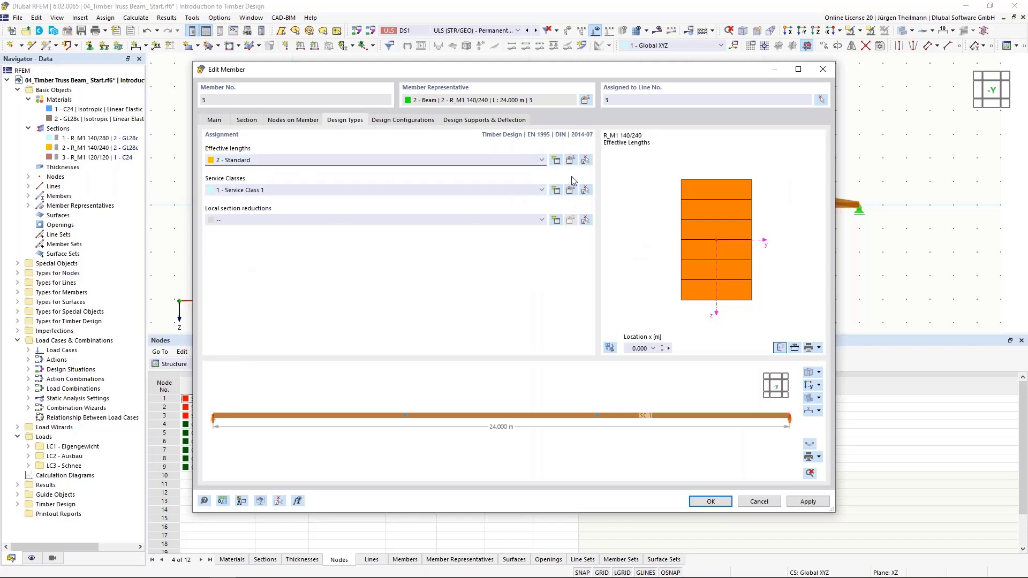
pyautogui.click(571, 161)
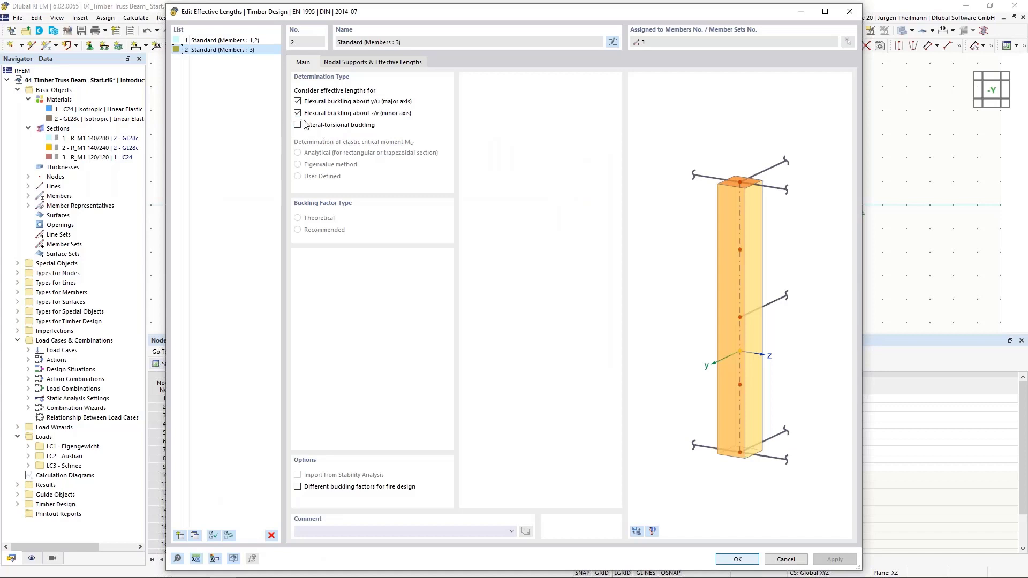
pyautogui.click(354, 62)
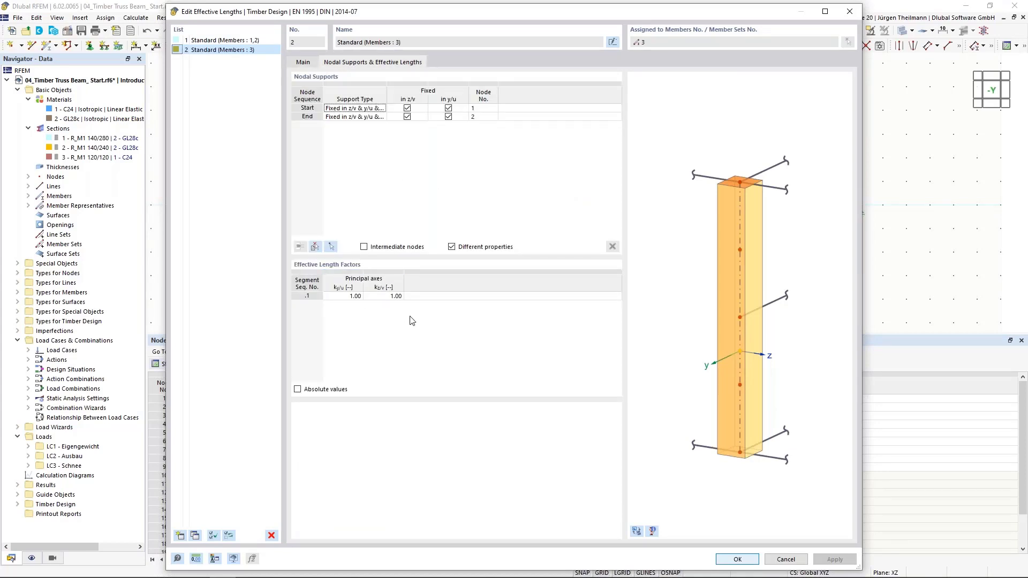
pyautogui.click(737, 560)
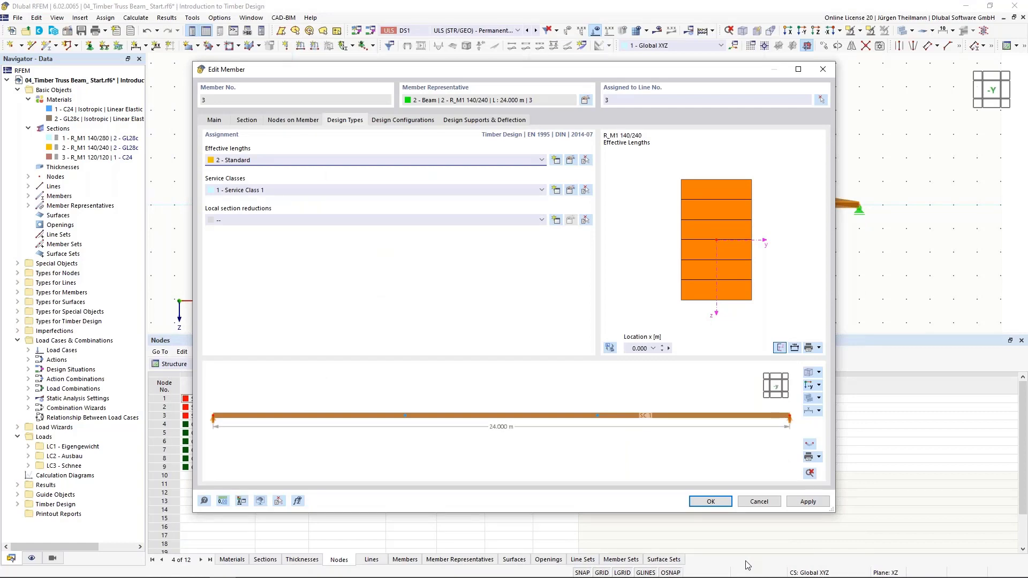
pyautogui.click(710, 502)
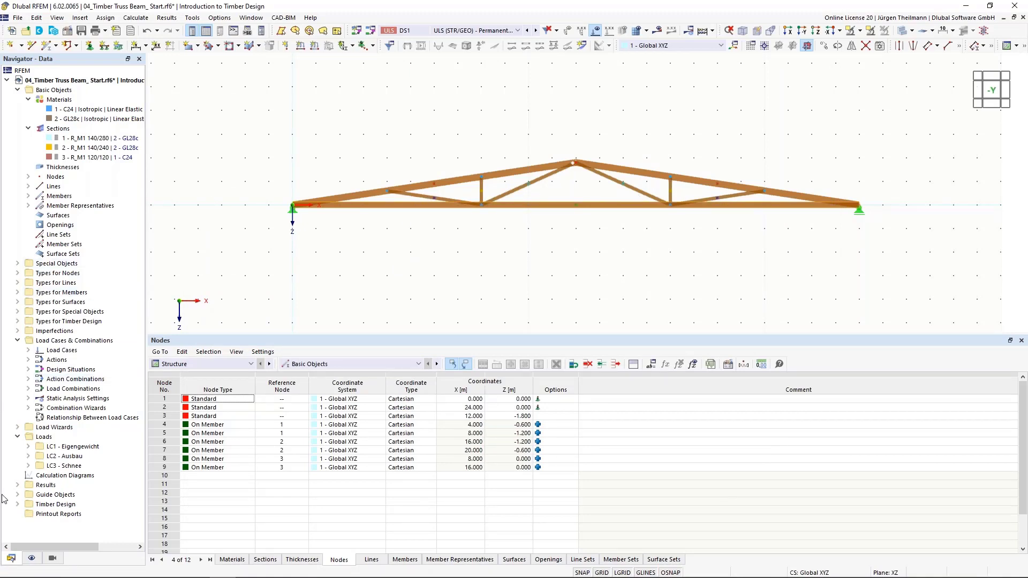
# - Select all web members through the three truss member representatives and assign them effective lengths 2 - Standard
pyautogui.click(28, 206)
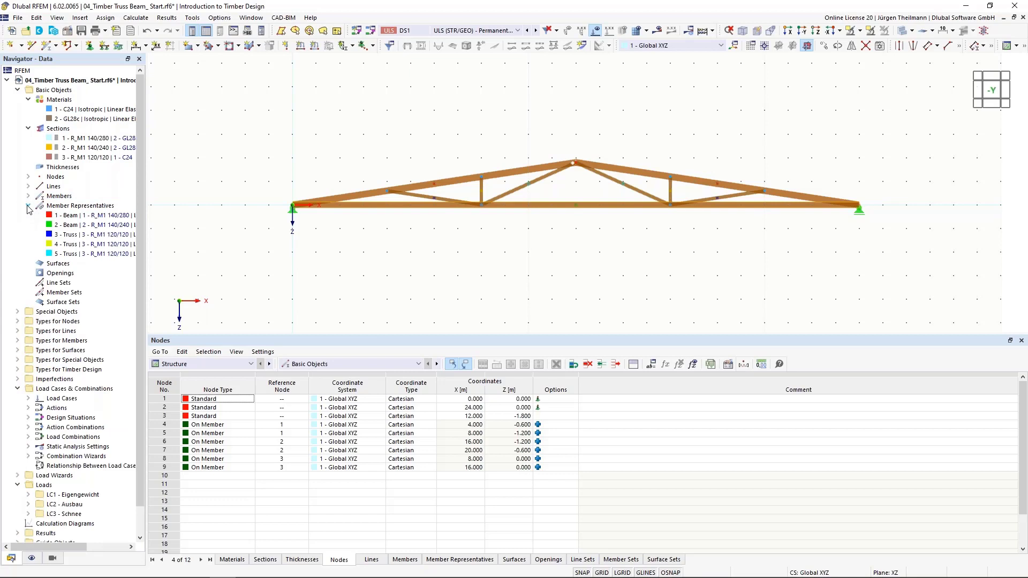
pyautogui.click(52, 236)
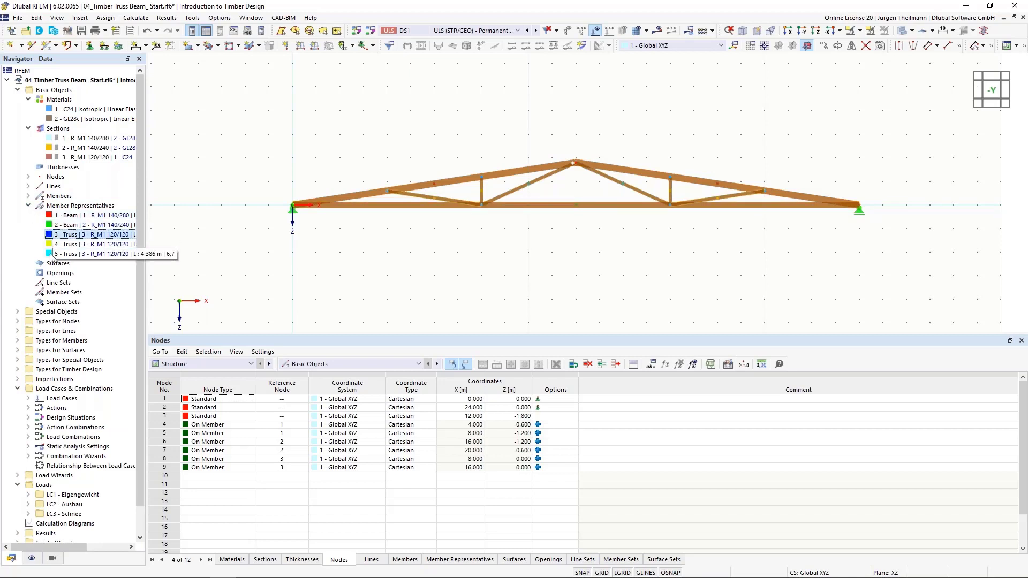
pyautogui.keyDown('shift'); pyautogui.click(52, 254); pyautogui.keyUp('shift')
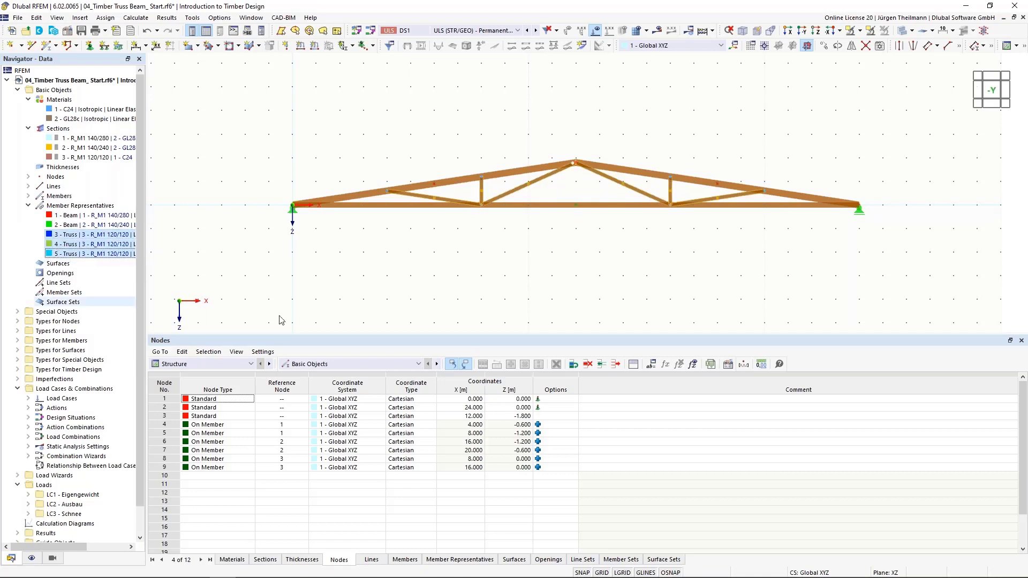
pyautogui.doubleClick(545, 181)
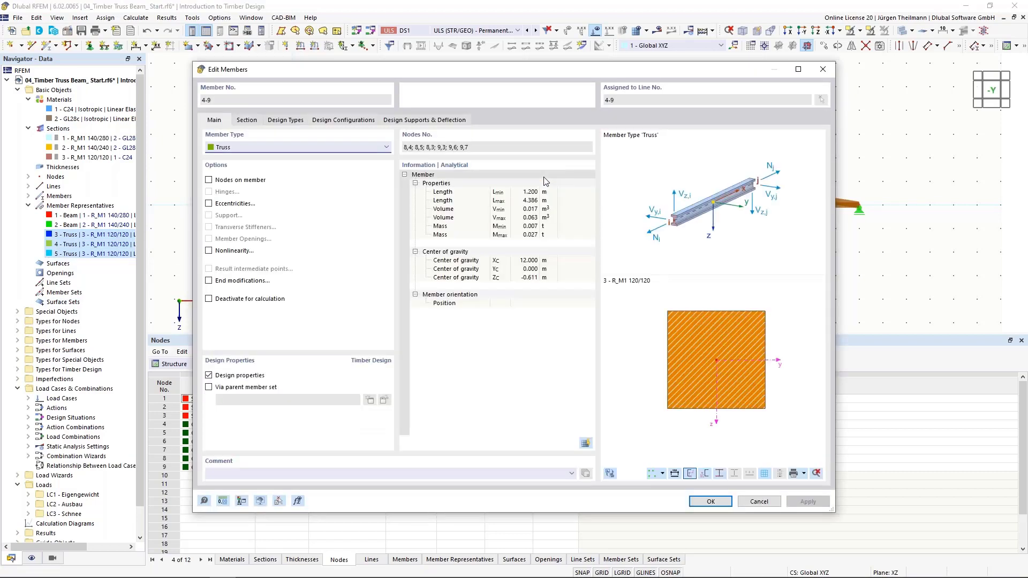
pyautogui.click(294, 124)
pyautogui.click(289, 160)
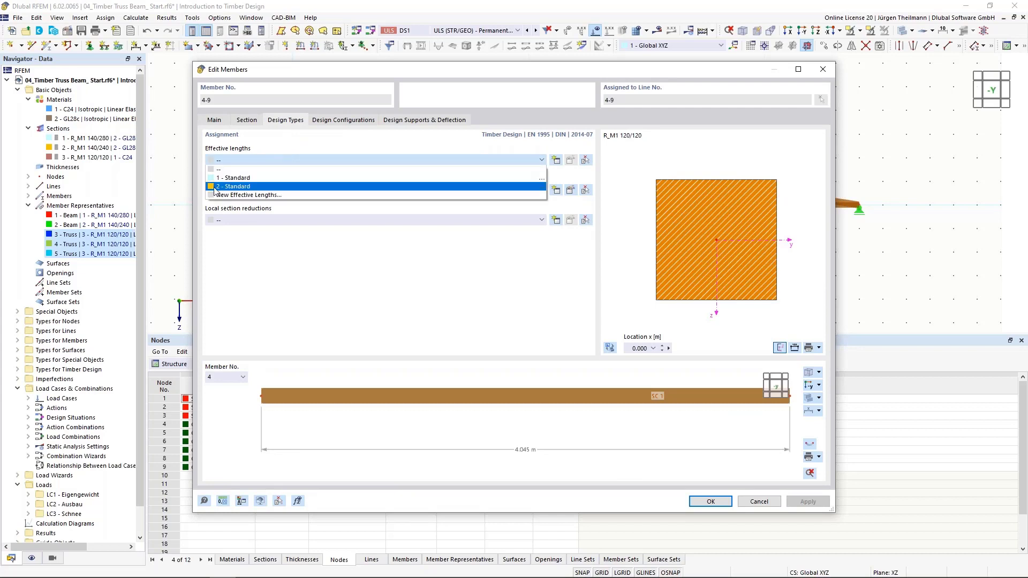
pyautogui.click(230, 186)
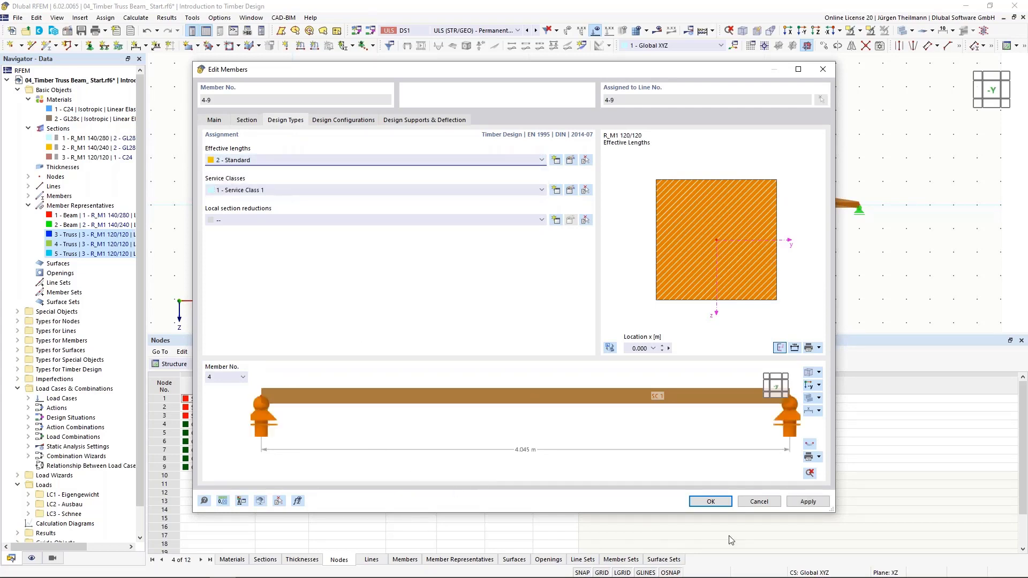
pyautogui.click(711, 501)
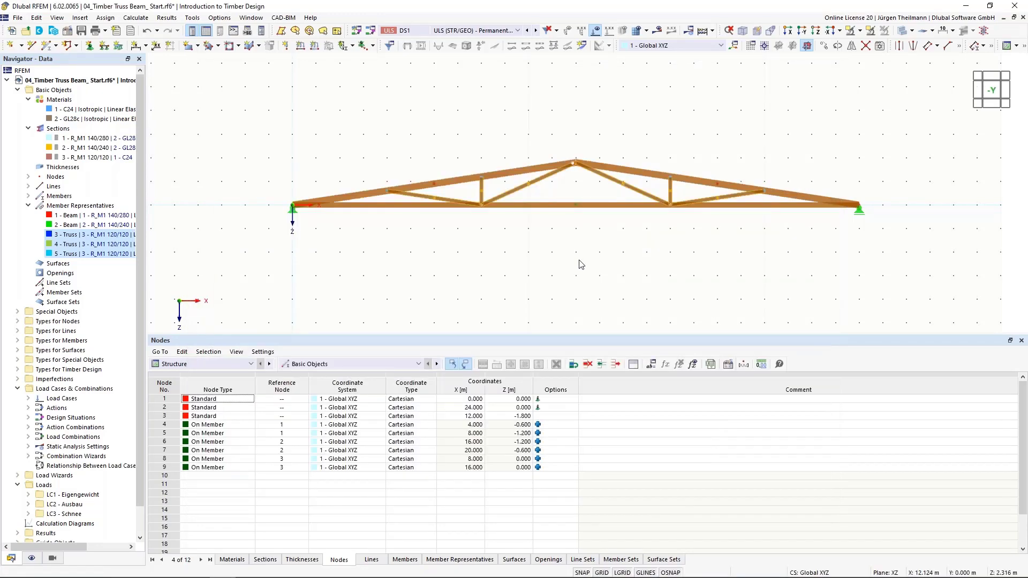
# - Calculate the model and display the Timber Design ratios on members for inspection of the truss in 3D
pyautogui.click(703, 31)
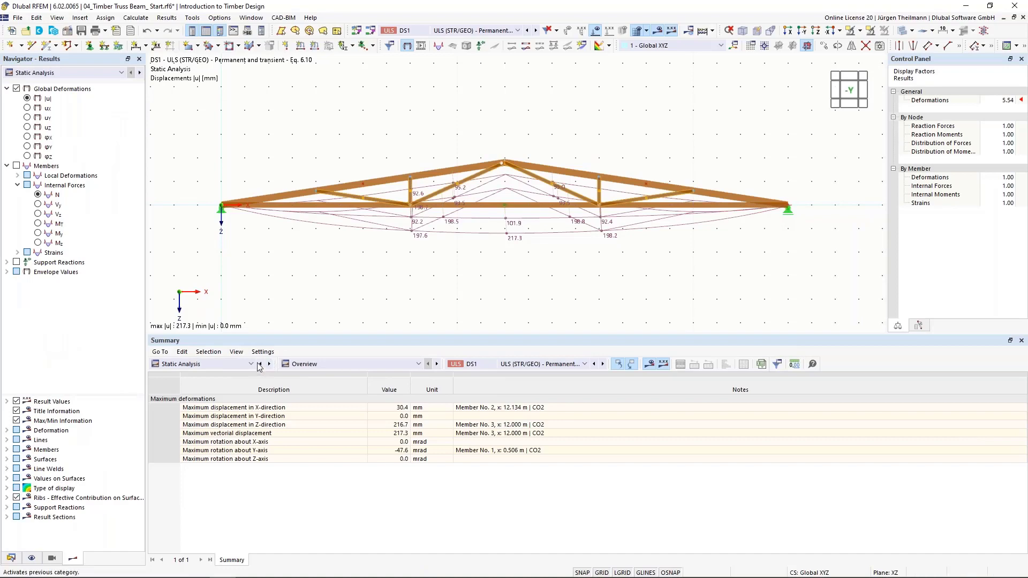
pyautogui.click(214, 364)
pyautogui.click(222, 442)
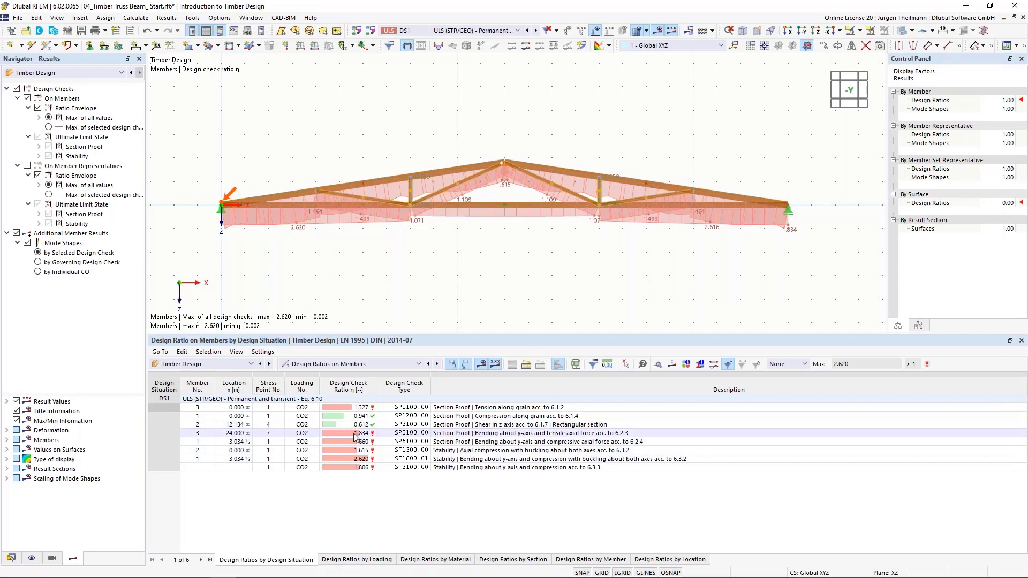
pyautogui.moveTo(598, 263)
pyautogui.mouseDown(button='middle')
pyautogui.moveTo(618, 240)
pyautogui.moveTo(593, 265)
pyautogui.mouseUp(button='middle')
pyautogui.scroll(3, 551, 151)
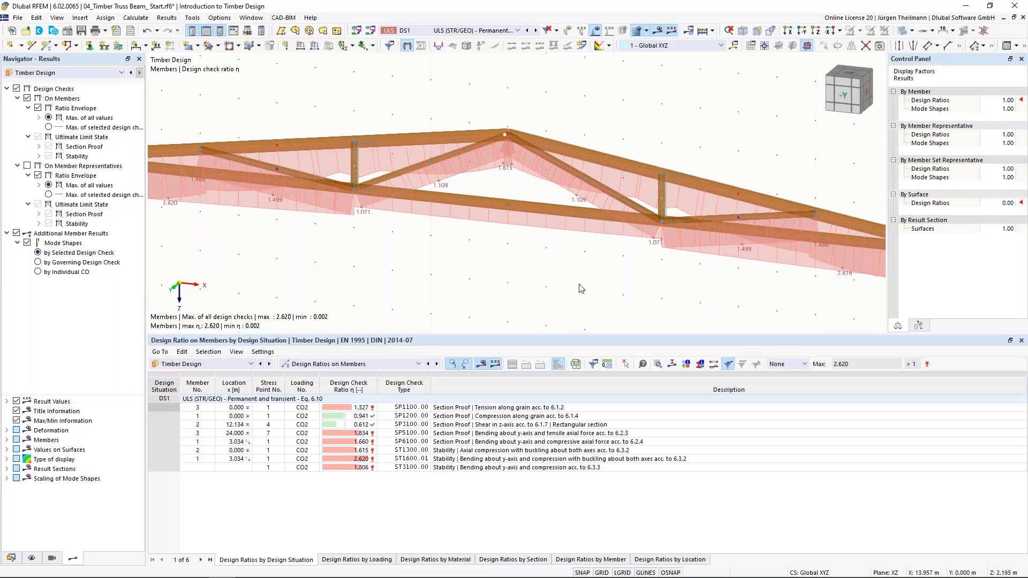
pyautogui.scroll(-3, 581, 286)
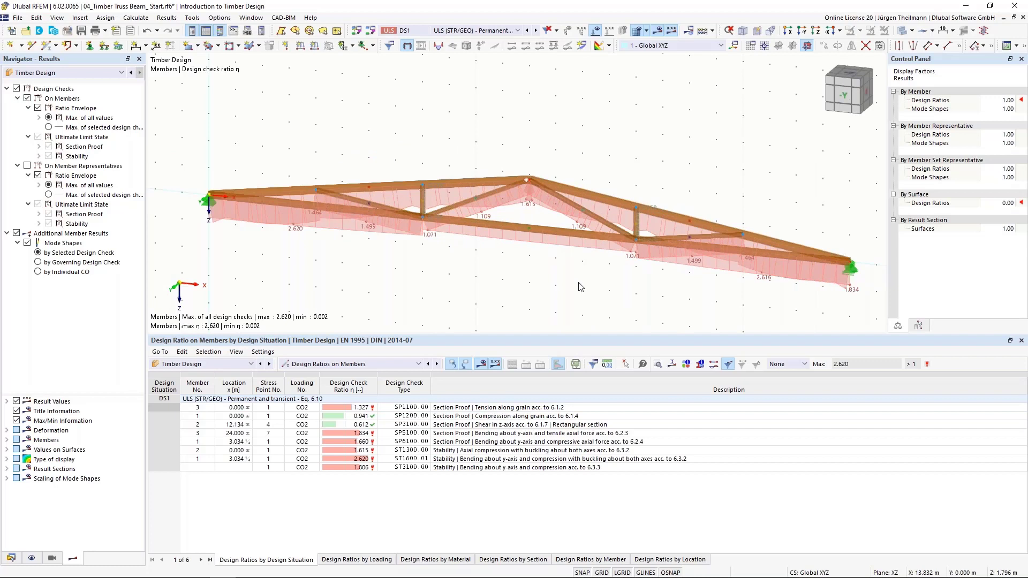